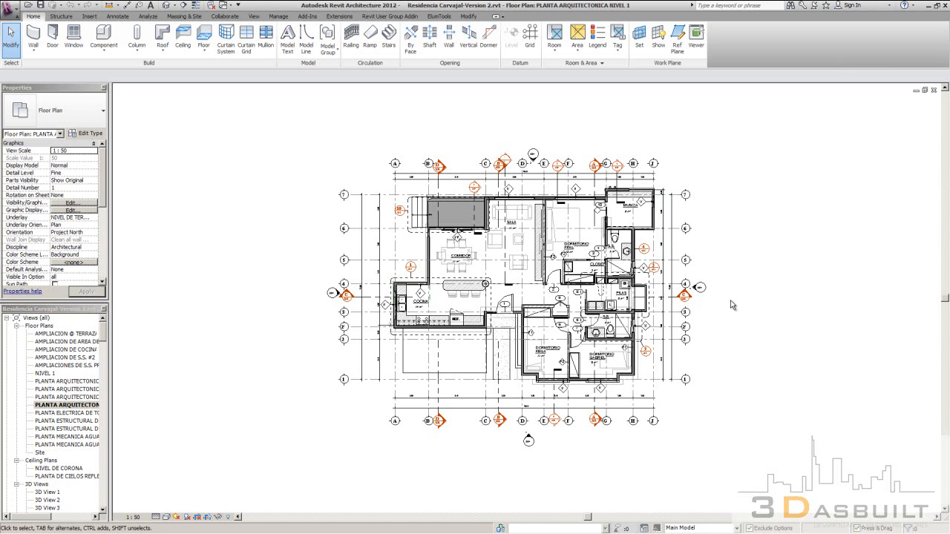
# Switch to Windows Explorer and open ACCESO.jpg from the Proyectos Realizados > Perspectivas folder on drive D:.
pyautogui.press('super+e')
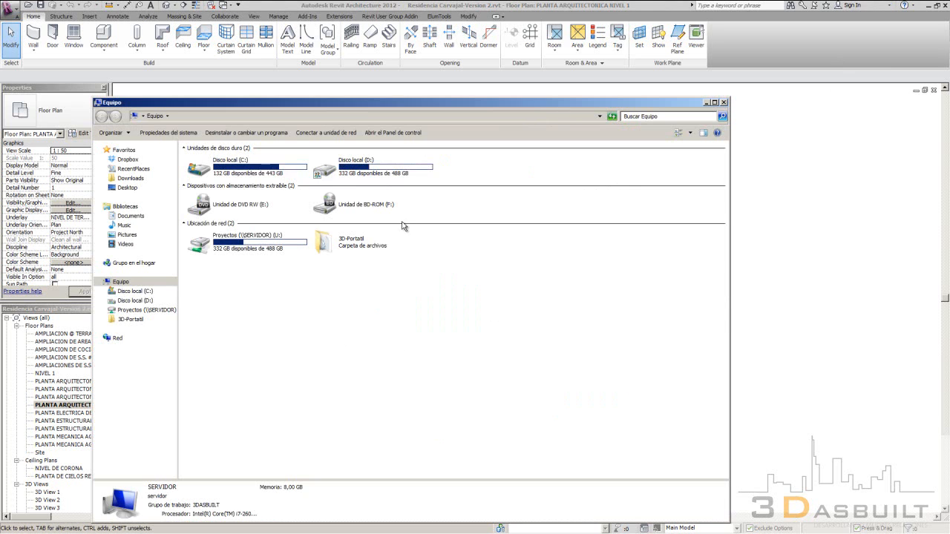
pyautogui.doubleClick(371, 177)
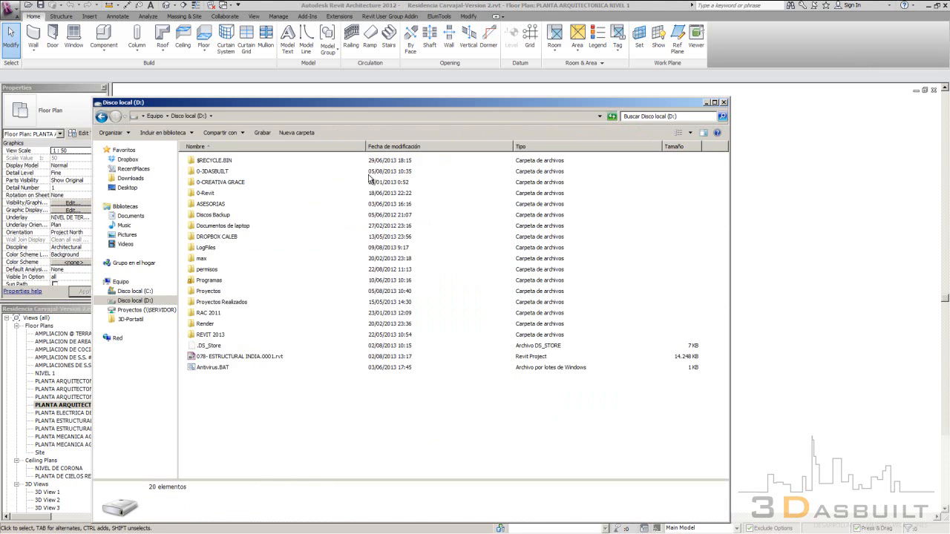
pyautogui.doubleClick(245, 302)
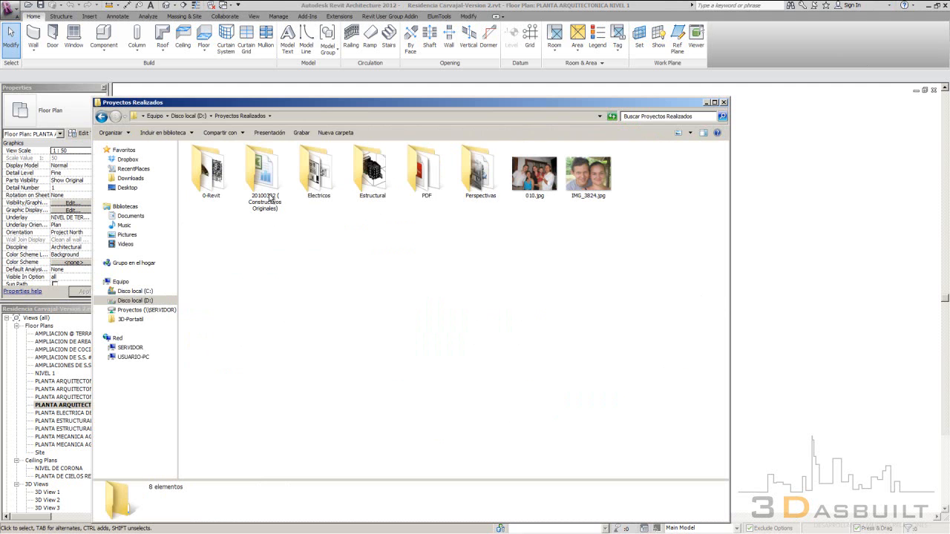
pyautogui.click(472, 188)
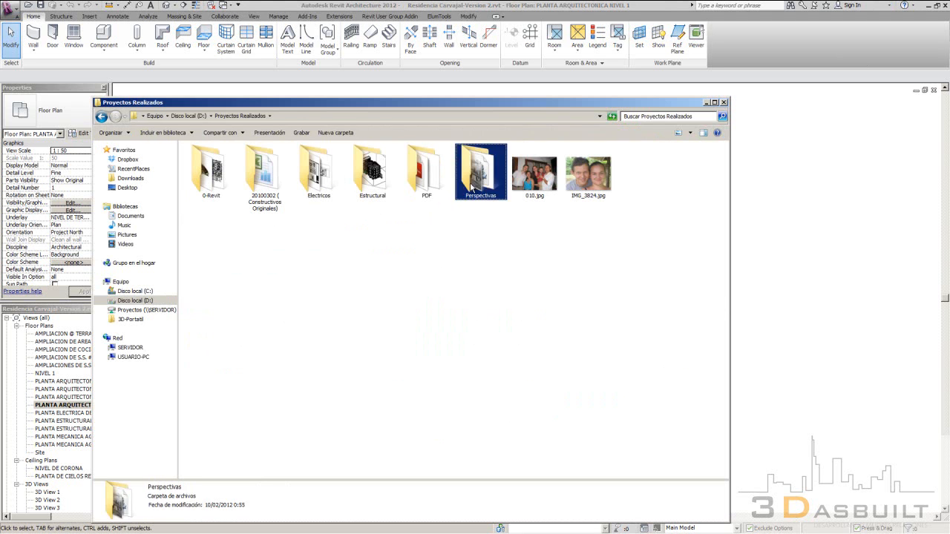
pyautogui.doubleClick(472, 188)
pyautogui.doubleClick(267, 171)
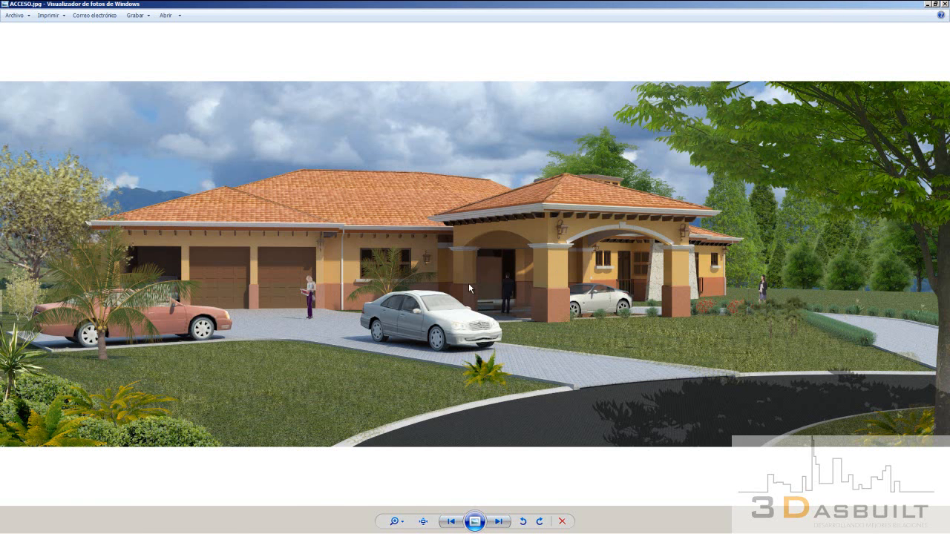
# Browse through the rendered images of the Perspectivas folder, examining the exterior, interior and night views of past projects.
pyautogui.press('Right')
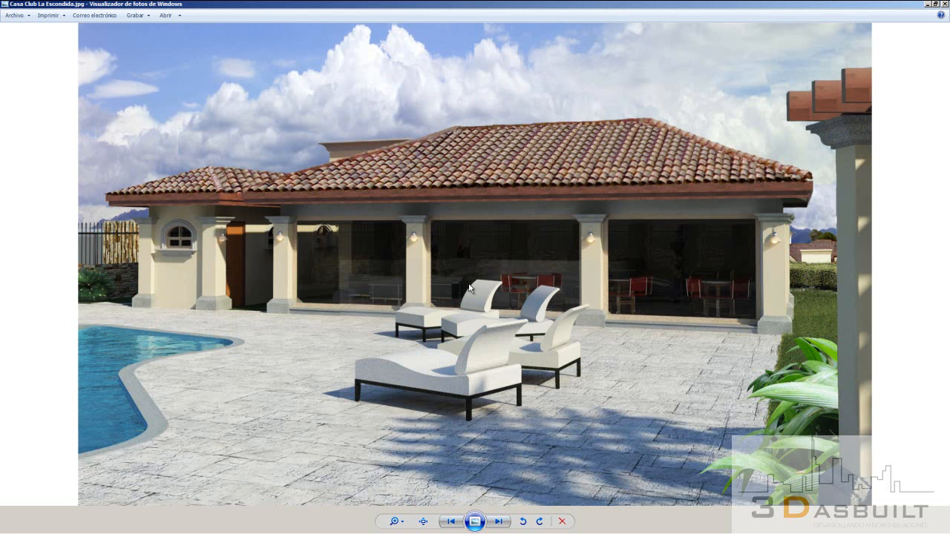
pyautogui.press('Right')
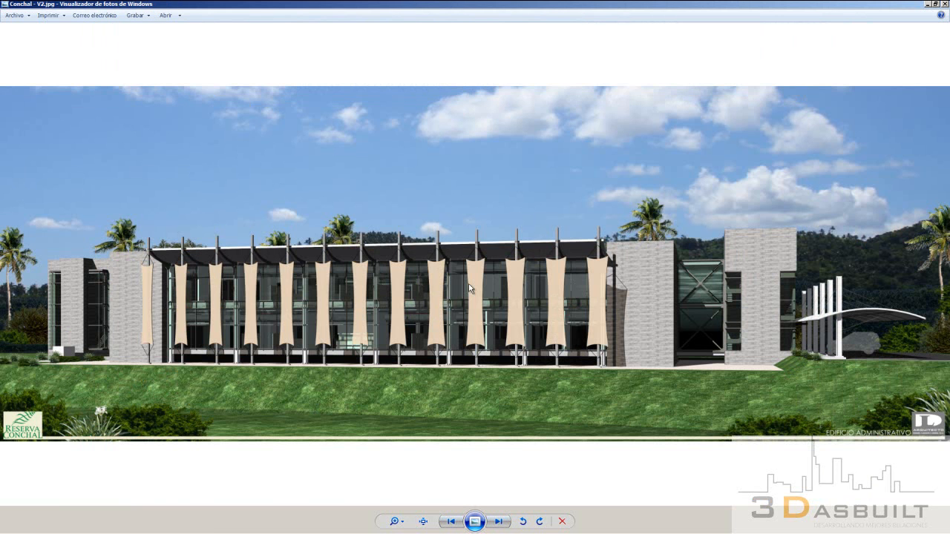
pyautogui.press('Right')
pyautogui.press('Right')
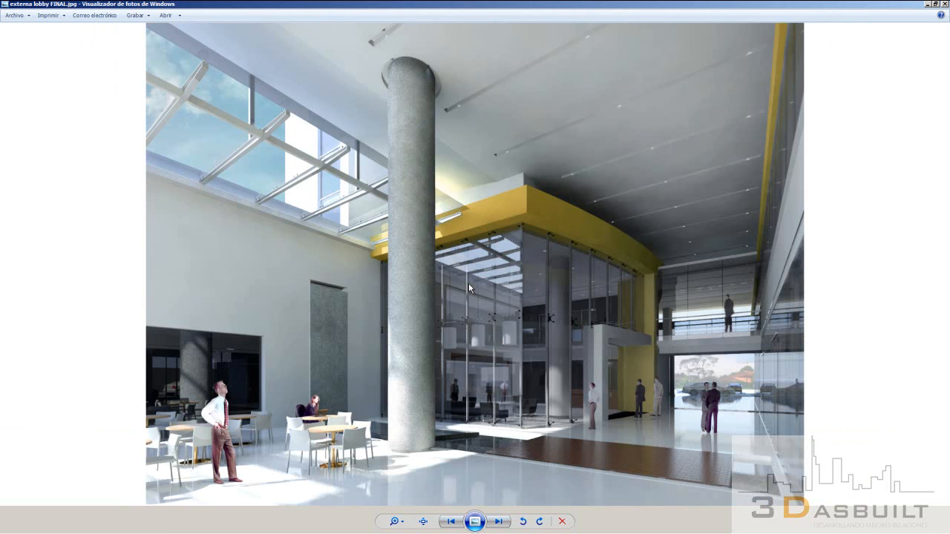
pyautogui.press('Right')
pyautogui.press('Right')
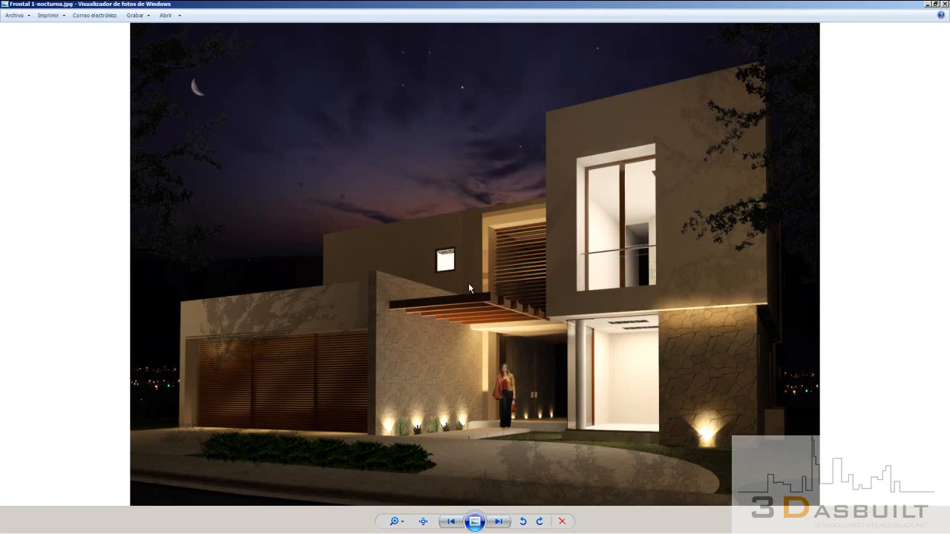
pyautogui.press('Right')
pyautogui.press('Right')
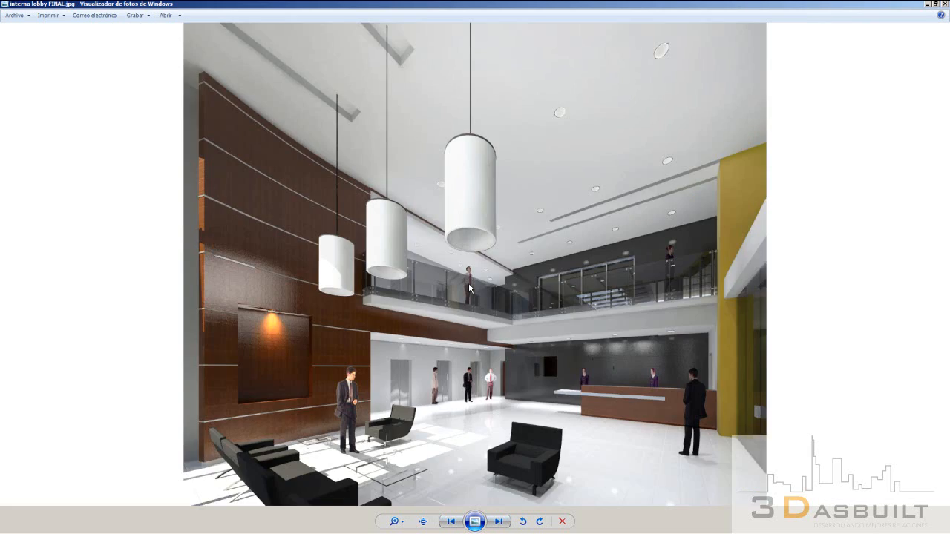
pyautogui.press('Right')
pyautogui.press('Right')
pyautogui.press('Right')
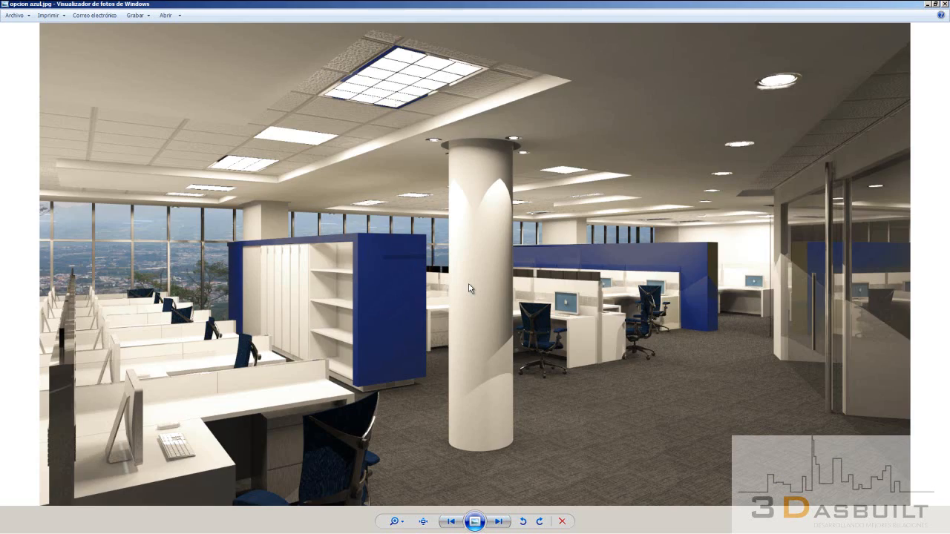
pyautogui.press('Right')
pyautogui.press('Right')
pyautogui.press('Right')
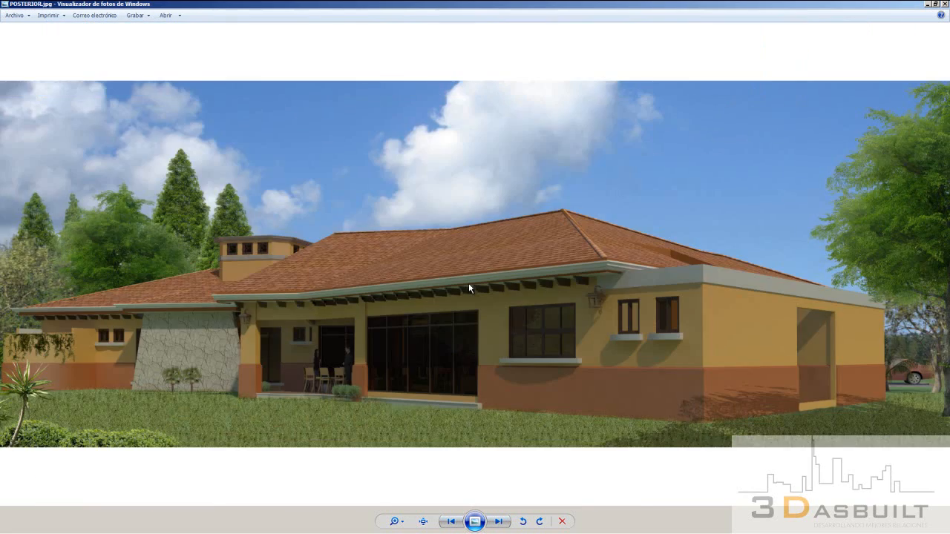
pyautogui.press('Right')
pyautogui.press('Right')
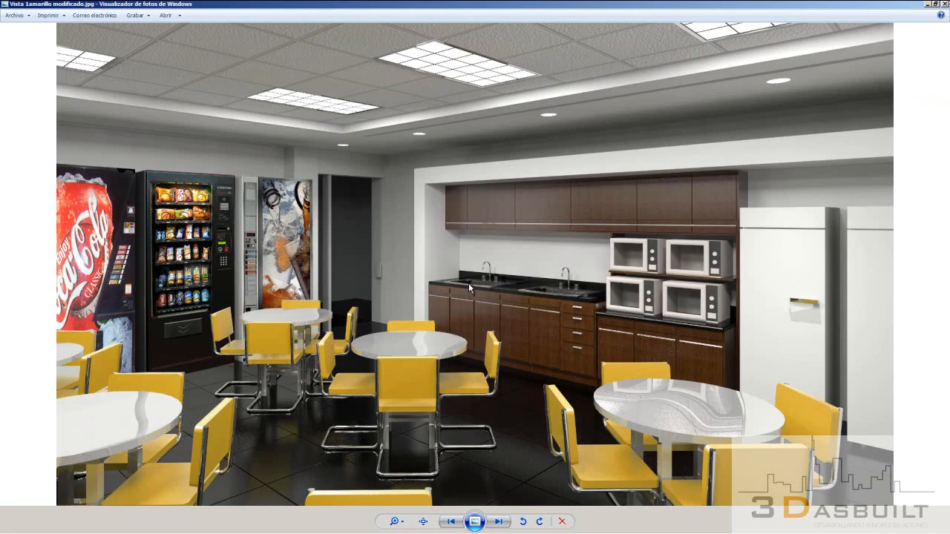
pyautogui.press('Right')
pyautogui.press('Right')
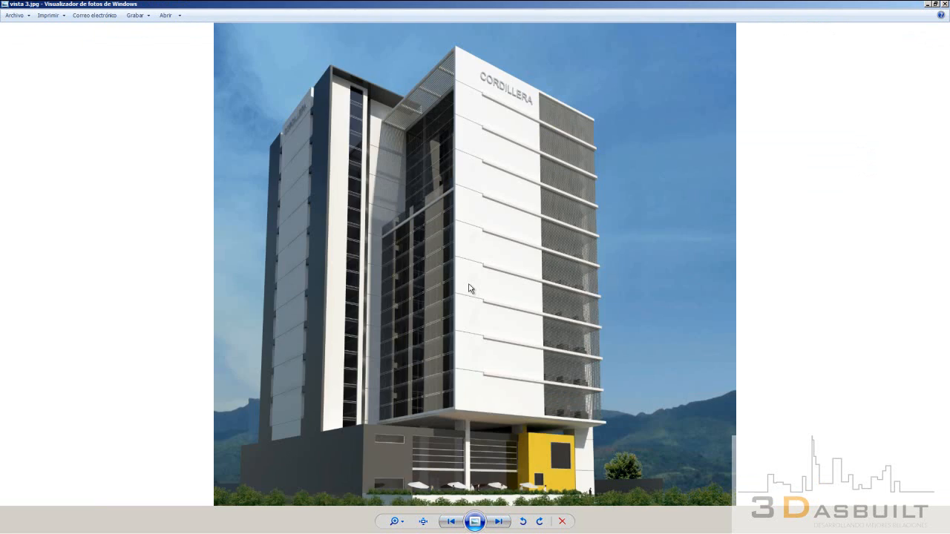
pyautogui.press('Right')
pyautogui.press('Right')
pyautogui.press('Right')
pyautogui.press('Right')
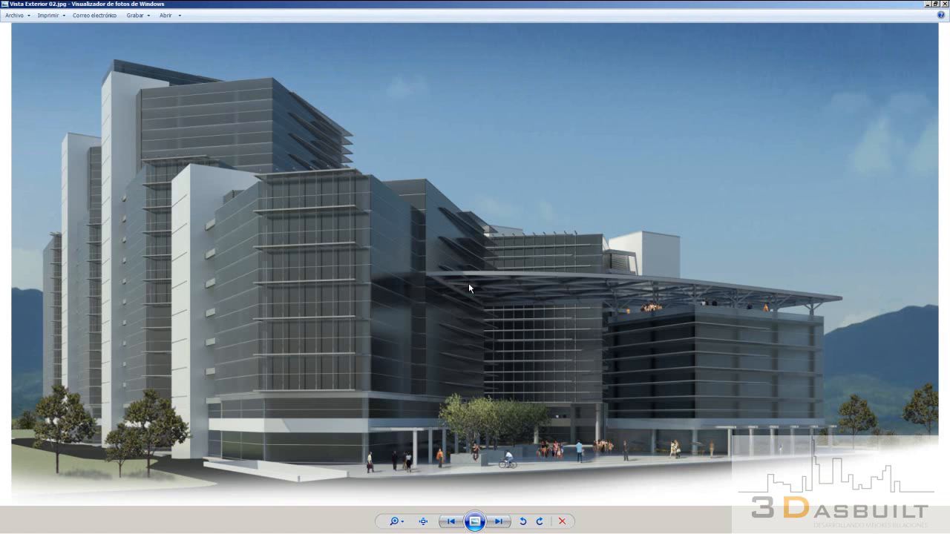
pyautogui.press('Right')
pyautogui.press('Right')
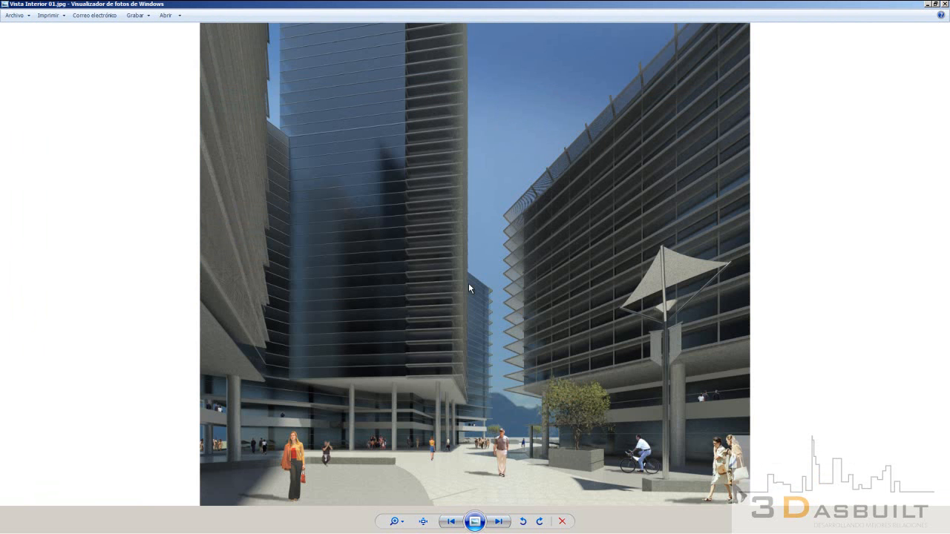
pyautogui.press('Right')
pyautogui.press('Right')
pyautogui.press('Right')
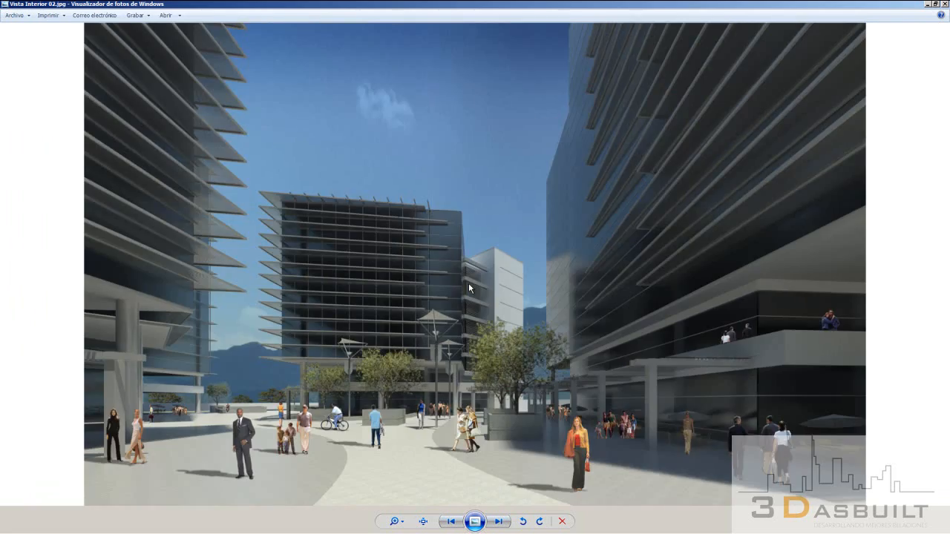
pyautogui.press('Right')
pyautogui.press('Right')
pyautogui.press('Right')
pyautogui.press('Right')
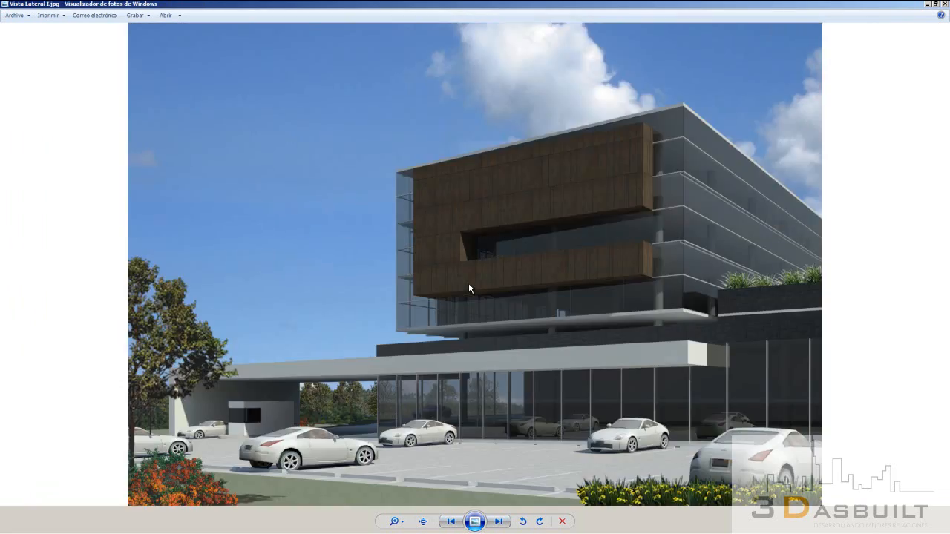
pyautogui.press('Right')
pyautogui.press('Right')
pyautogui.press('Right')
pyautogui.press('Right')
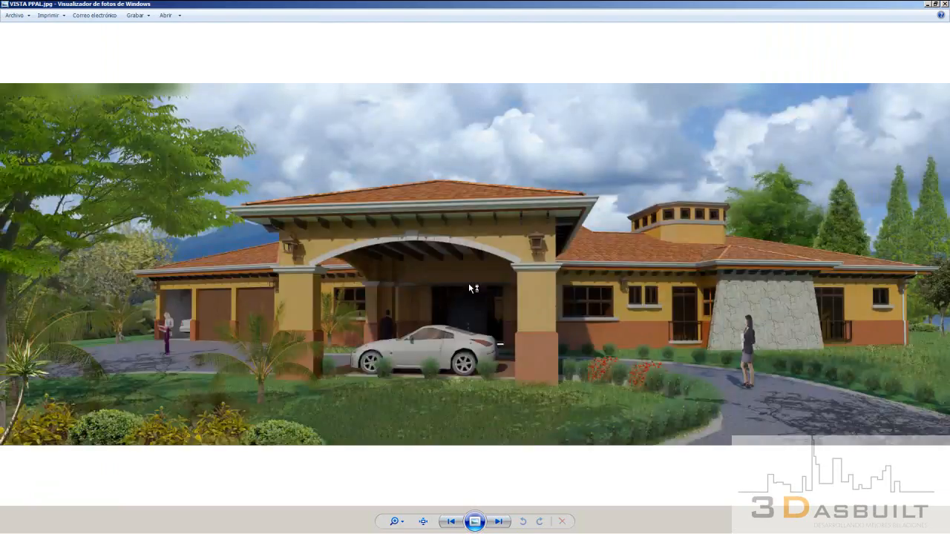
pyautogui.press('Right')
pyautogui.press('Right')
pyautogui.press('Right')
pyautogui.press('Right')
pyautogui.press('Right')
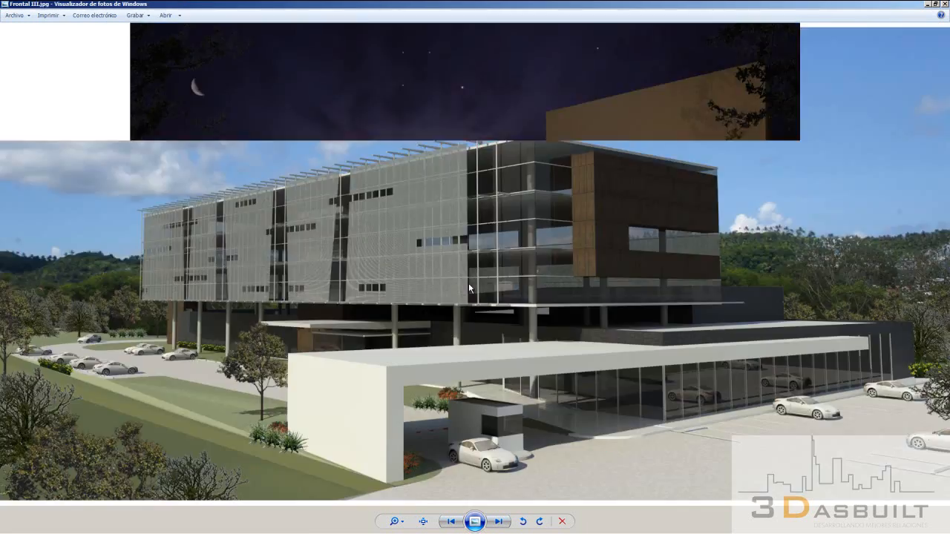
# Close the picture viewer and switch back to the floor plan in Revit.
pyautogui.doubleClick(399, 9)
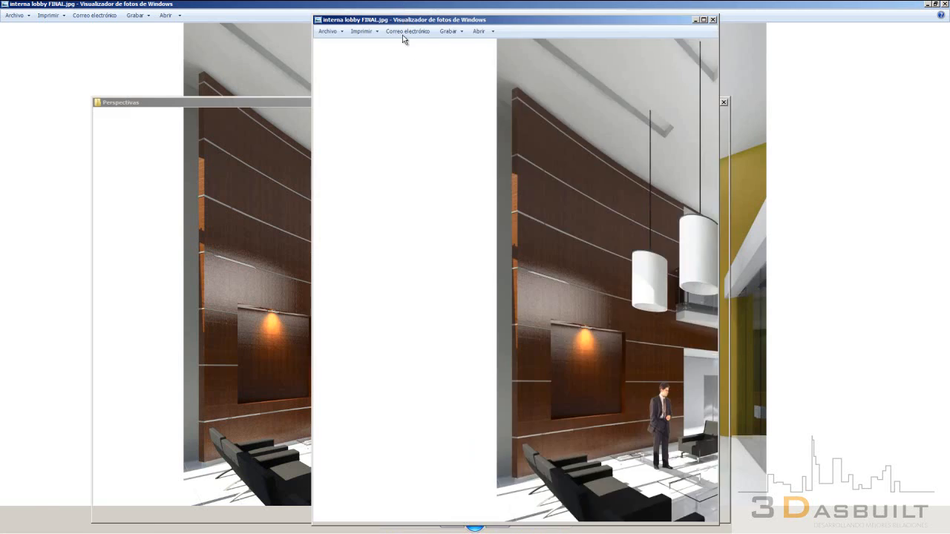
pyautogui.click(710, 17)
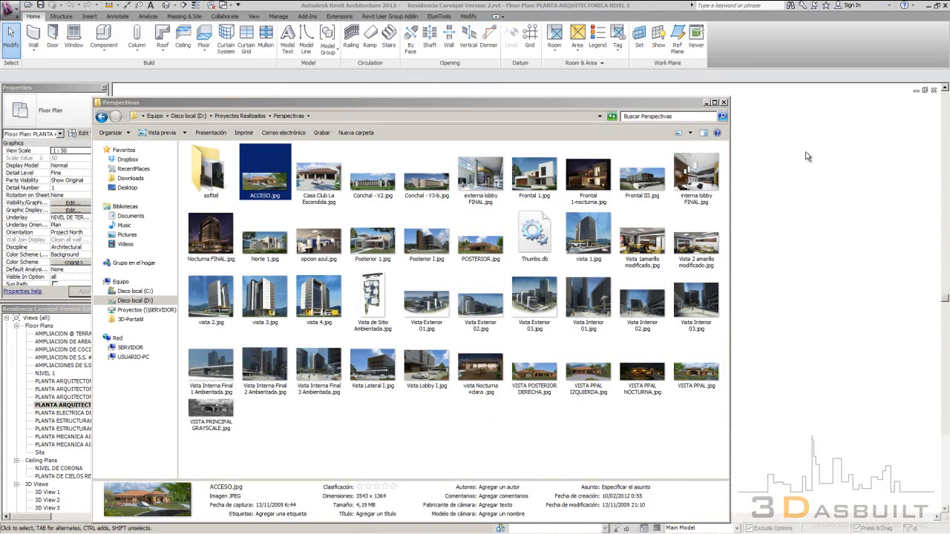
pyautogui.click(774, 178)
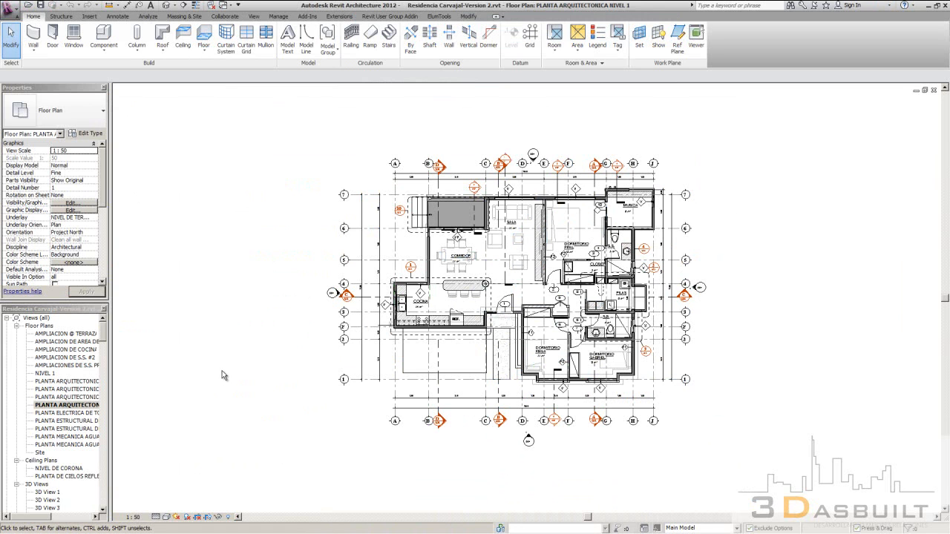
# Open the default 3D view and examine the whole house from an elevated rear corner.
pyautogui.moveTo(397, 240); pyautogui.dragTo(388, 240, button='middle')
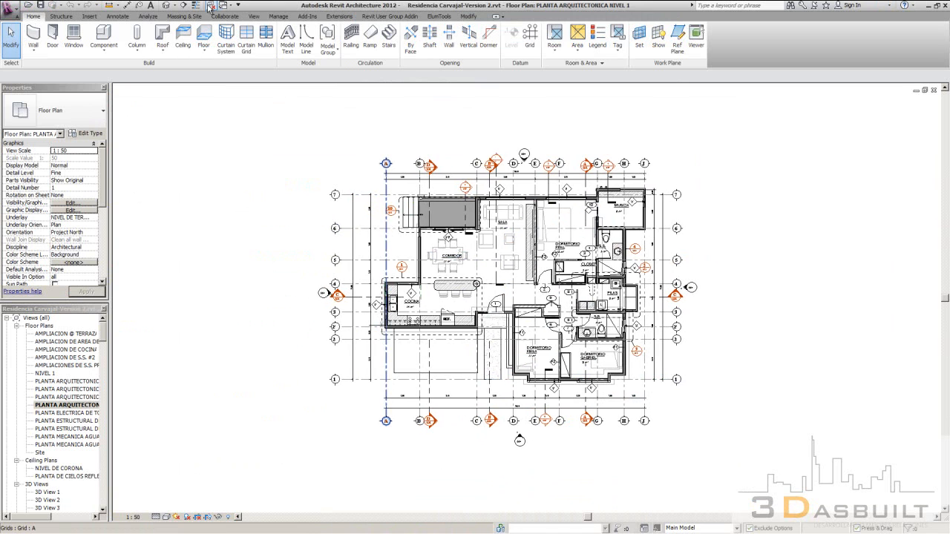
pyautogui.click(167, 6)
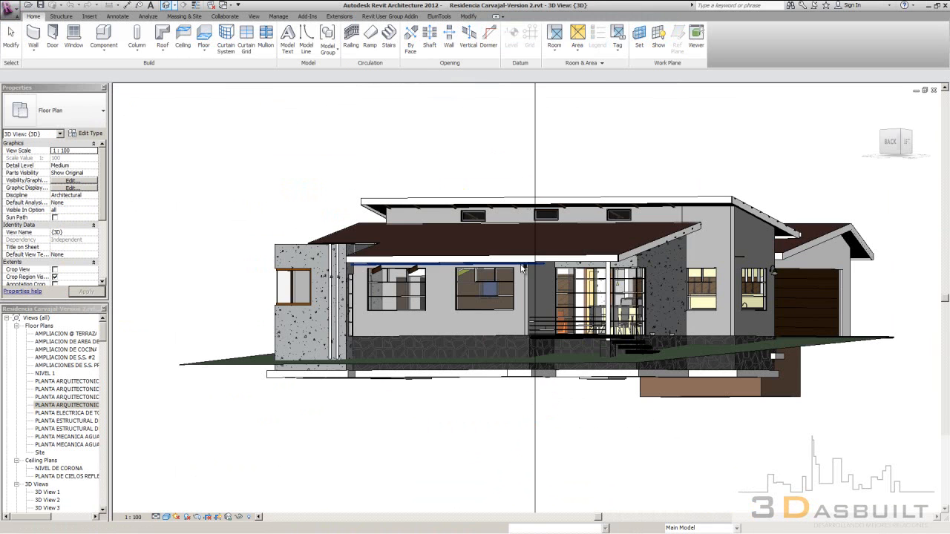
pyautogui.scroll(-2, 619, 303)
pyautogui.keyDown('shift'); pyautogui.moveTo(665, 250); pyautogui.dragTo(560, 320, button='middle'); pyautogui.keyUp('shift')
pyautogui.keyDown('shift'); pyautogui.moveTo(777, 437); pyautogui.dragTo(703, 425, button='middle'); pyautogui.keyUp('shift')
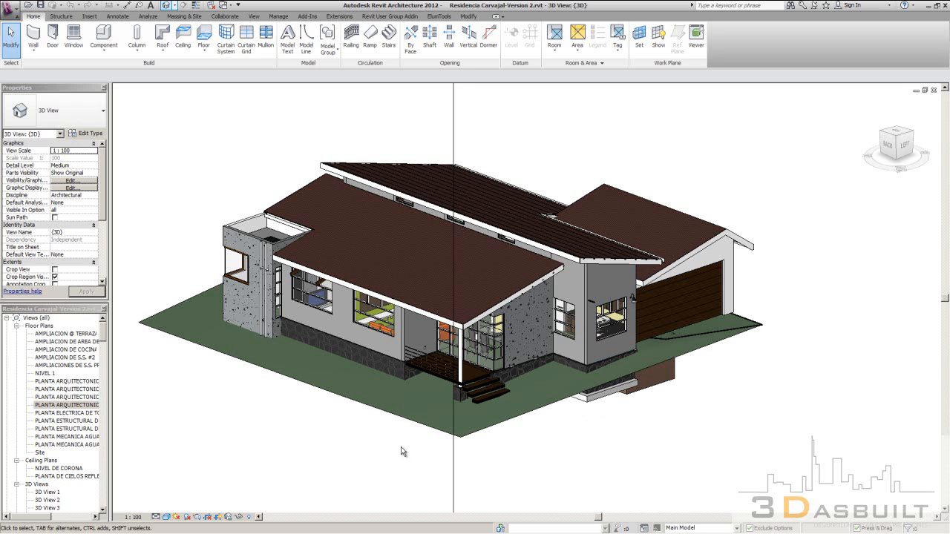
# In the PLANTA ARQUITECTONICA NIVEL 1 plan, place a camera outside the lower-left corner of the house, aimed at its upper-right corner.
pyautogui.doubleClick(92, 406)
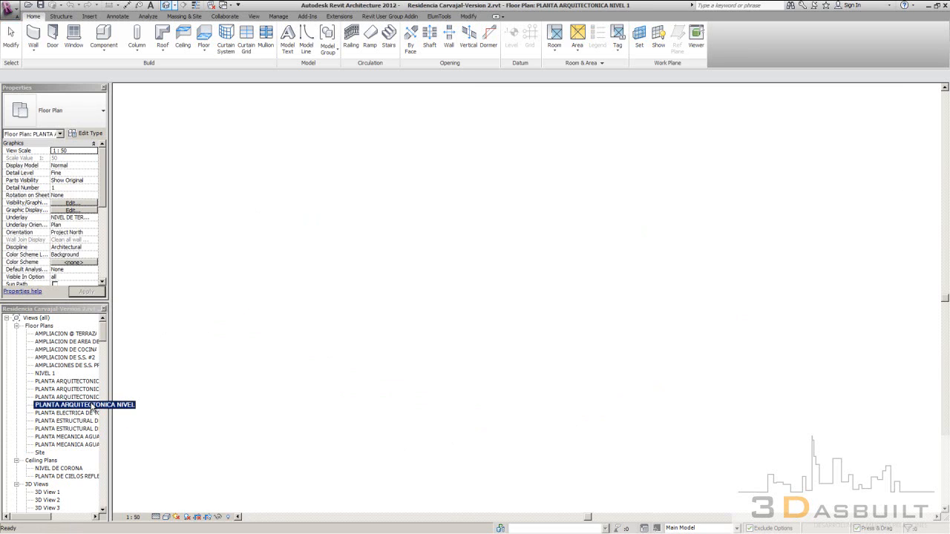
pyautogui.scroll(-2, 563, 308)
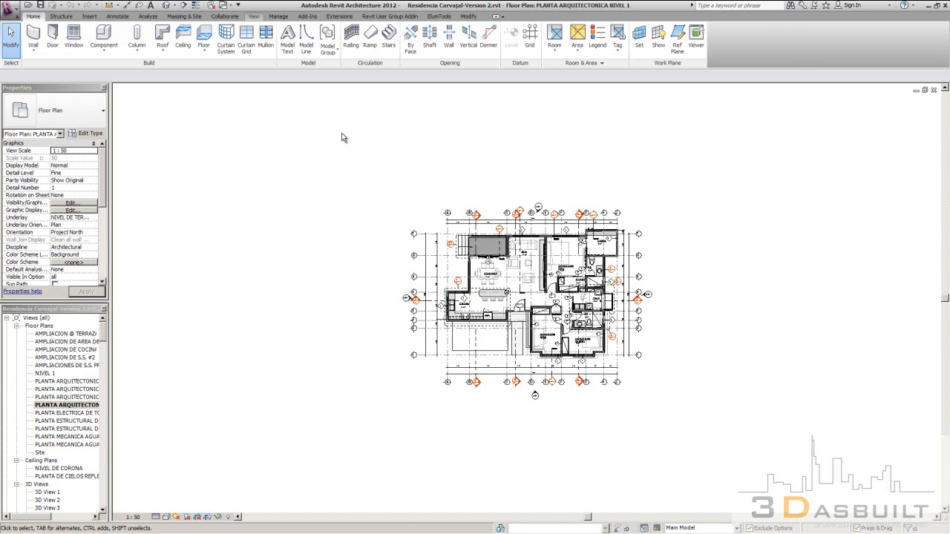
pyautogui.click(254, 16)
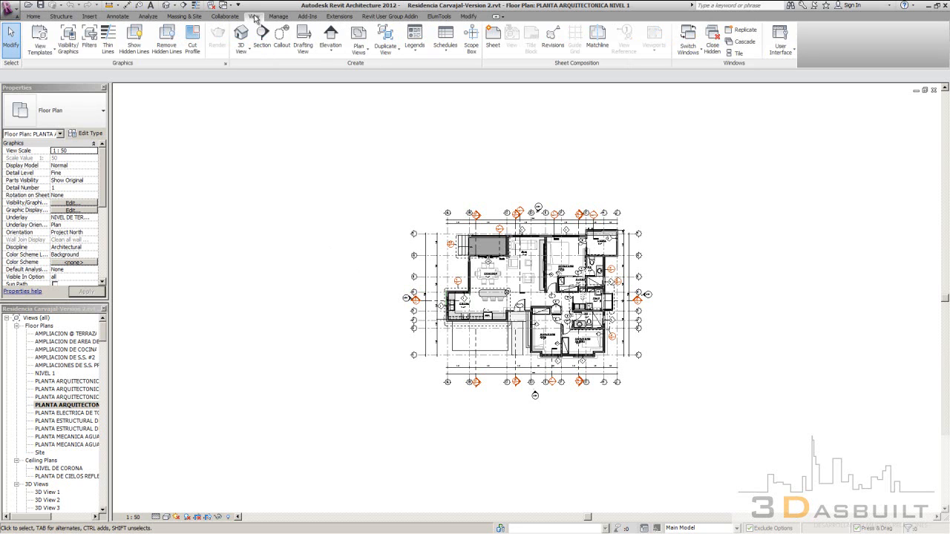
pyautogui.click(245, 52)
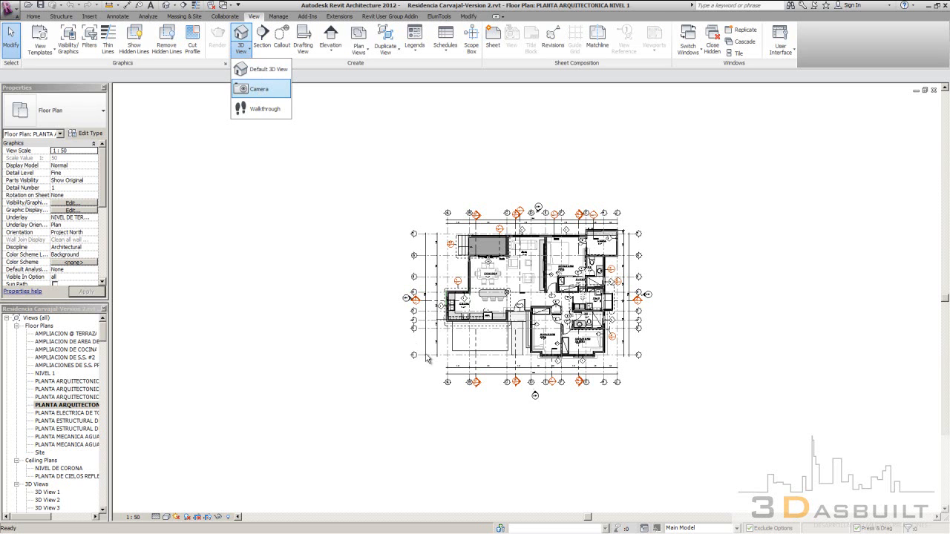
pyautogui.click(259, 92)
pyautogui.moveTo(418, 392); pyautogui.dragTo(395, 392, button='middle')
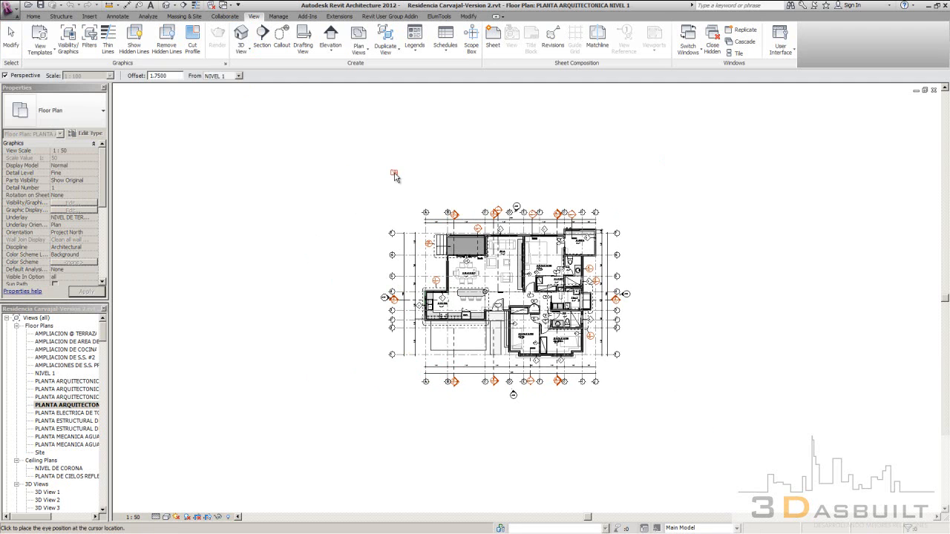
pyautogui.click(377, 394)
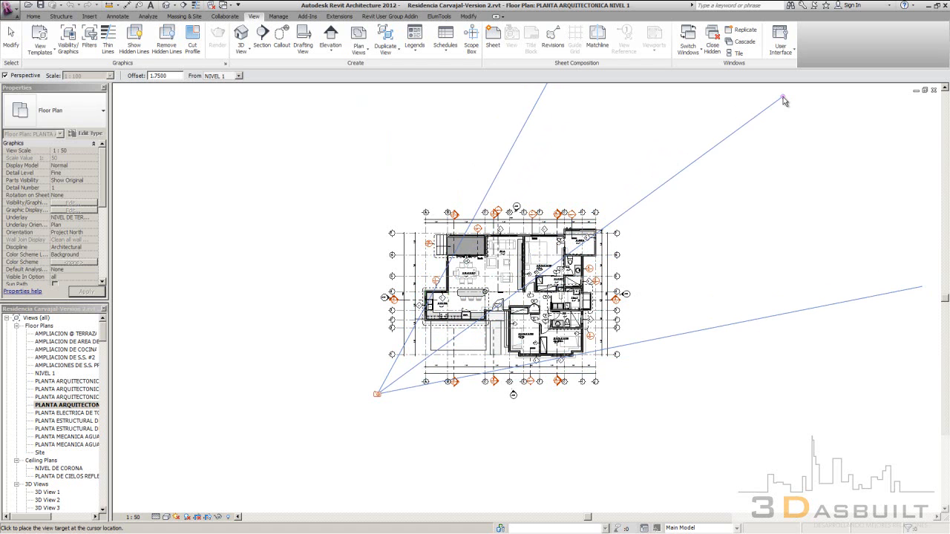
pyautogui.click(598, 233)
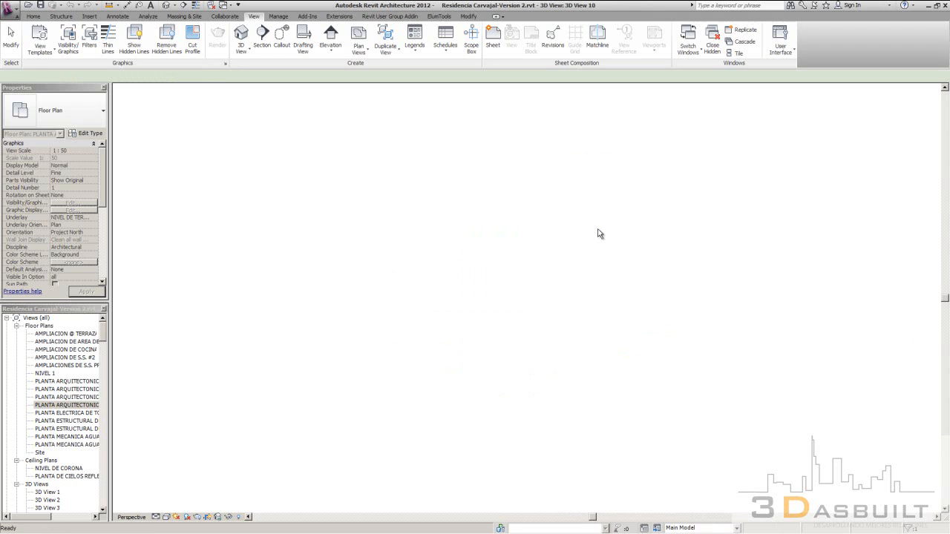
# Locate the new camera view, 3D View 10, under 3D Views in the project browser.
pyautogui.scroll(-4, 471, 247)
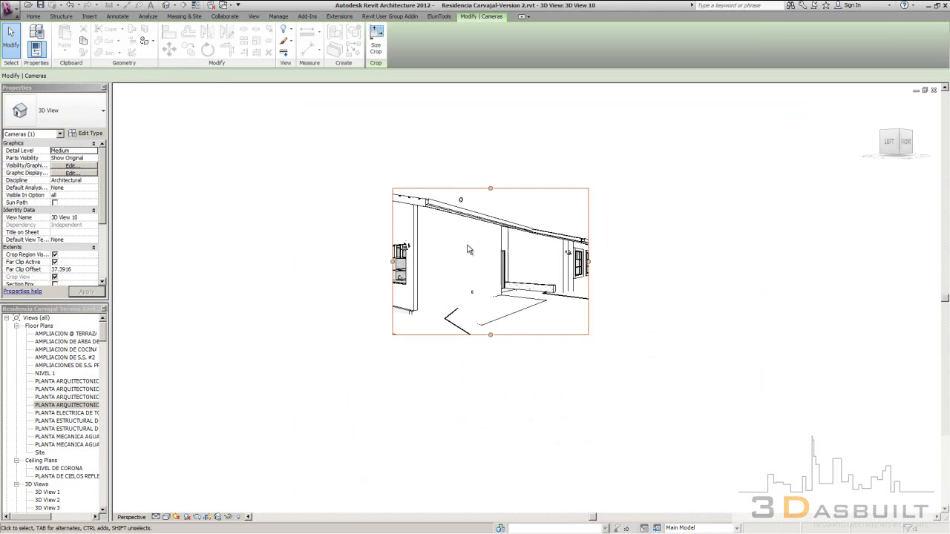
pyautogui.click(658, 255)
pyautogui.click(67, 475)
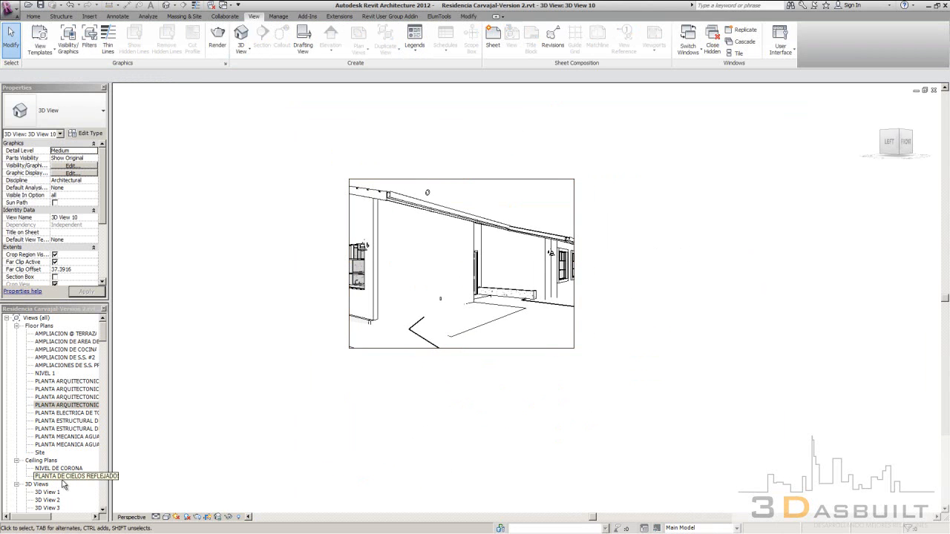
pyautogui.scroll(-3, 66, 479)
pyautogui.scroll(-1, 65, 481)
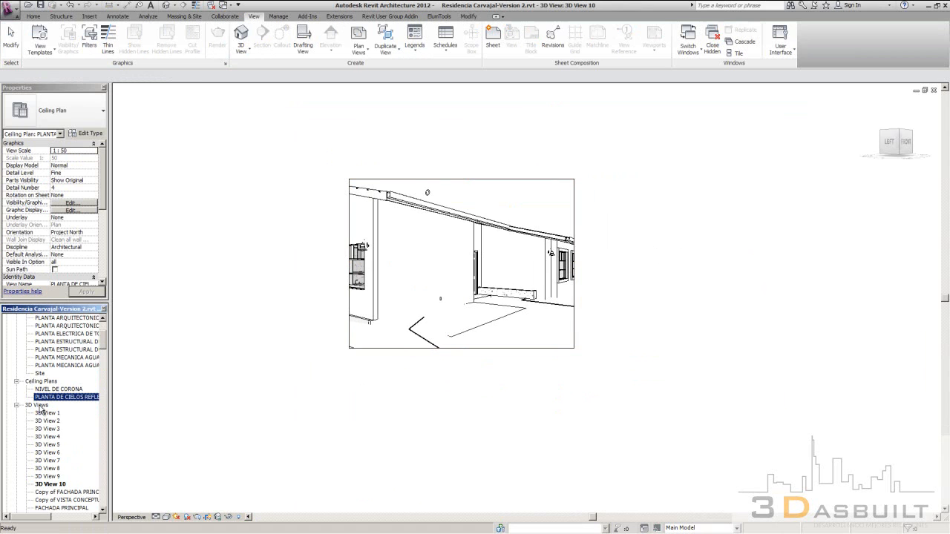
pyautogui.click(50, 484)
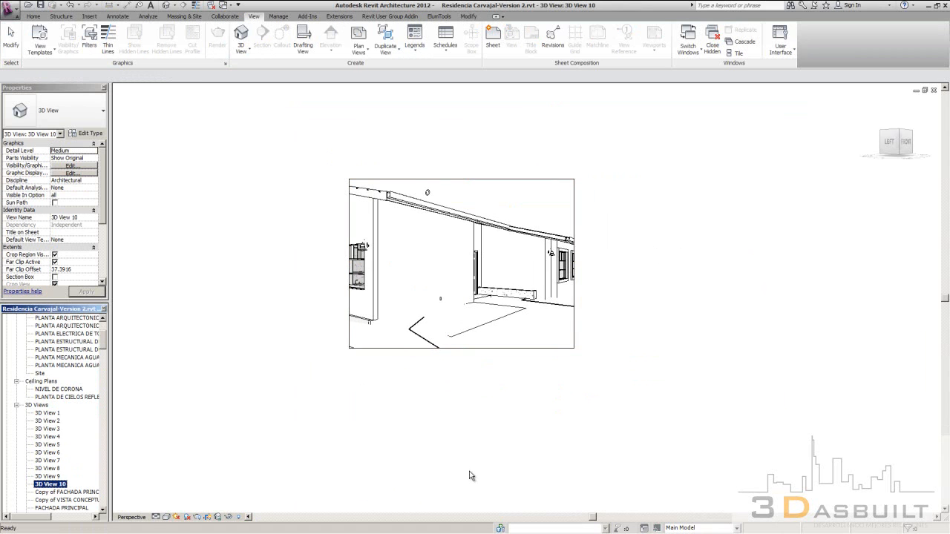
# Display 3D View 10 with a shaded visual style and fit the perspective to the window.
pyautogui.click(166, 517)
pyautogui.click(185, 493)
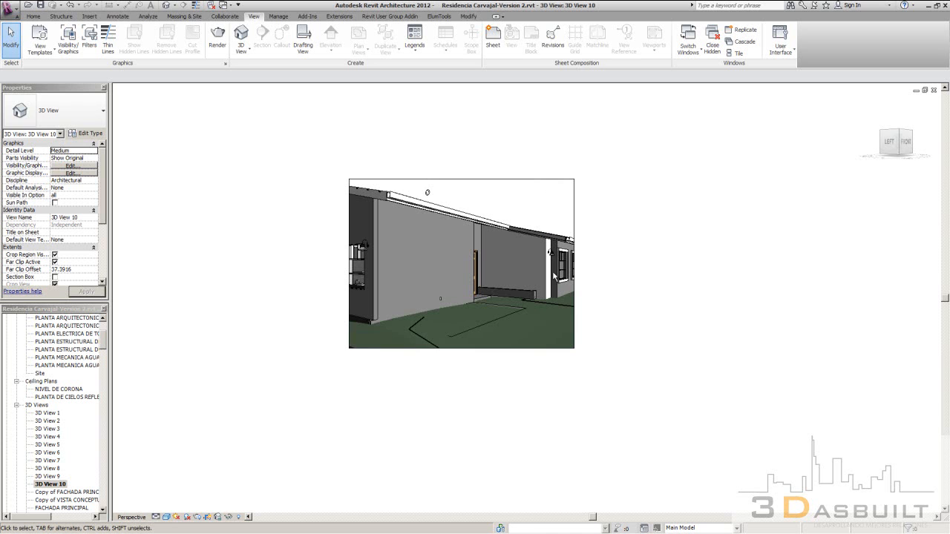
pyautogui.click(574, 204)
pyautogui.click(606, 228)
pyautogui.rightClick(605, 229)
pyautogui.click(632, 303)
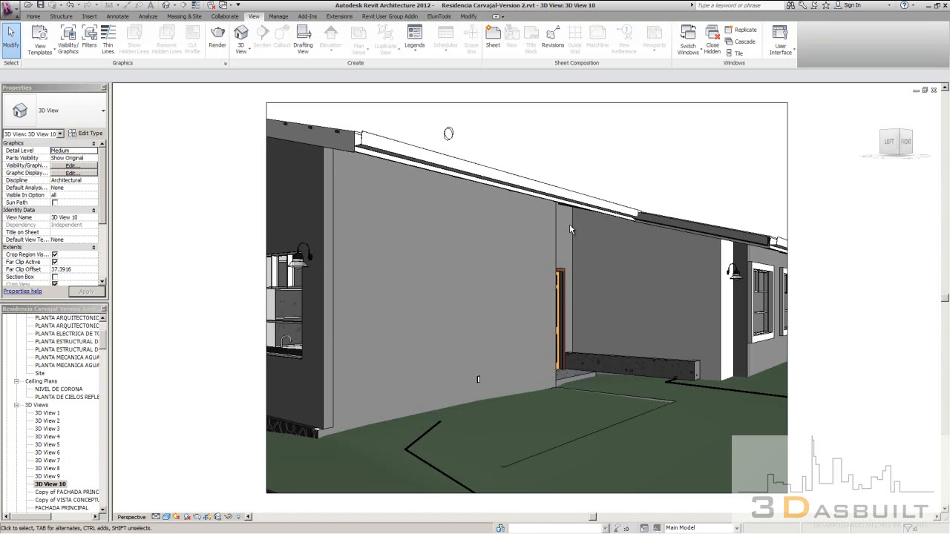
# Widen the perspective's crop region on both sides to take in the whole house, and trim its lower edge closer to the house.
pyautogui.scroll(-2, 446, 223)
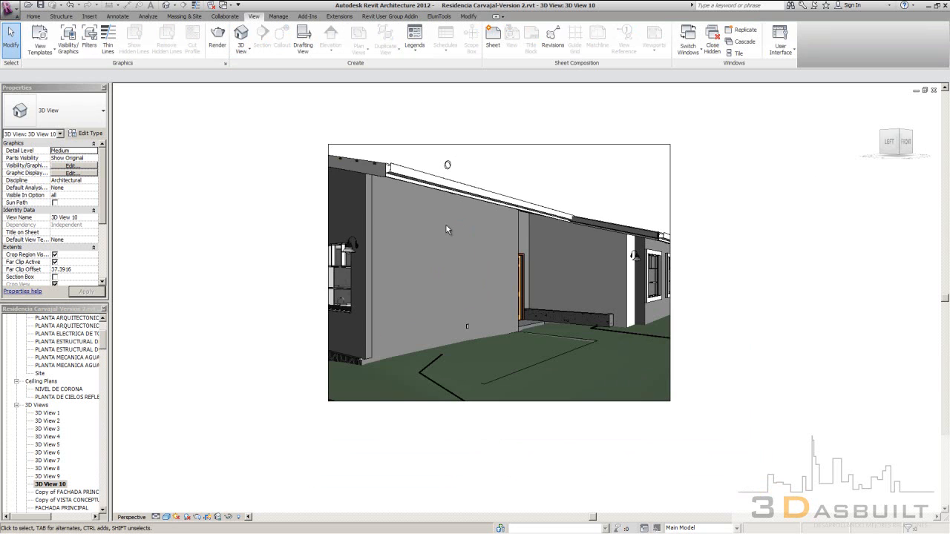
pyautogui.scroll(-1, 473, 124)
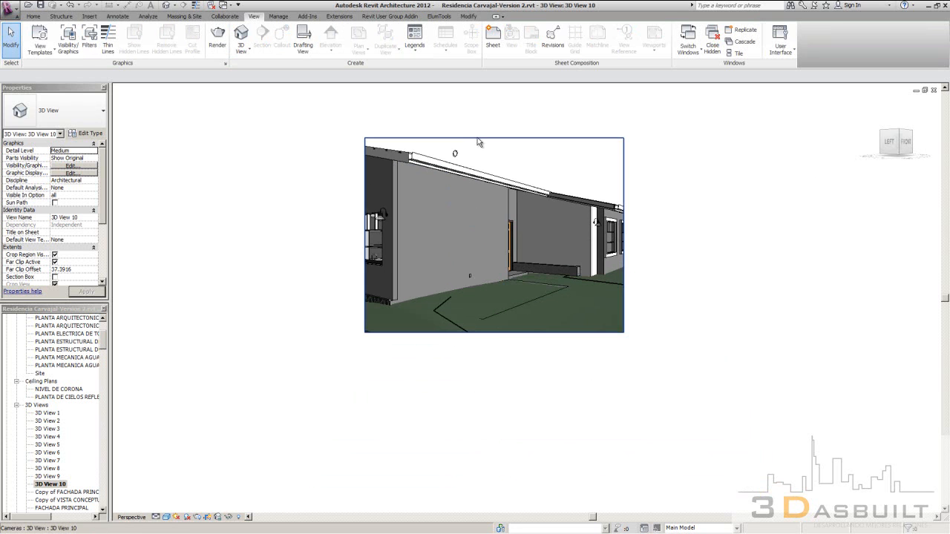
pyautogui.click(624, 181)
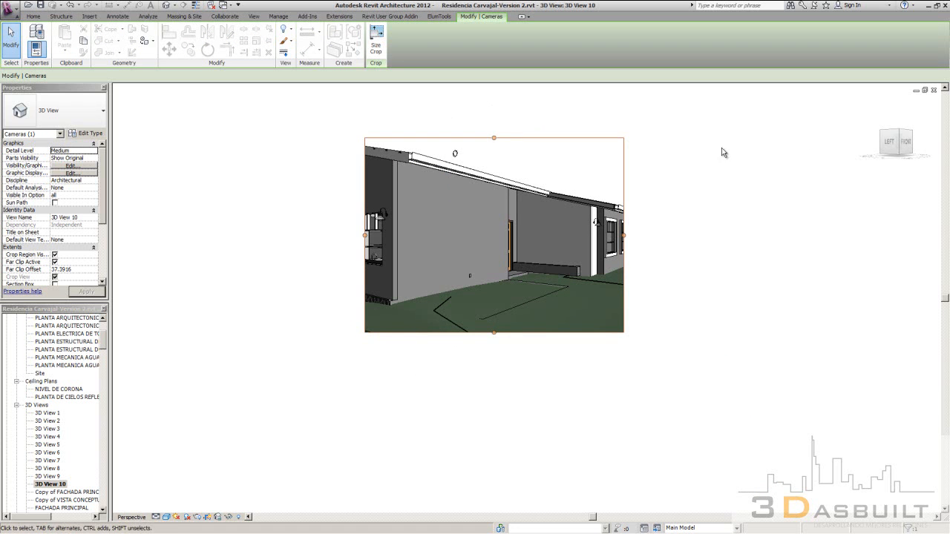
pyautogui.scroll(2, 562, 183)
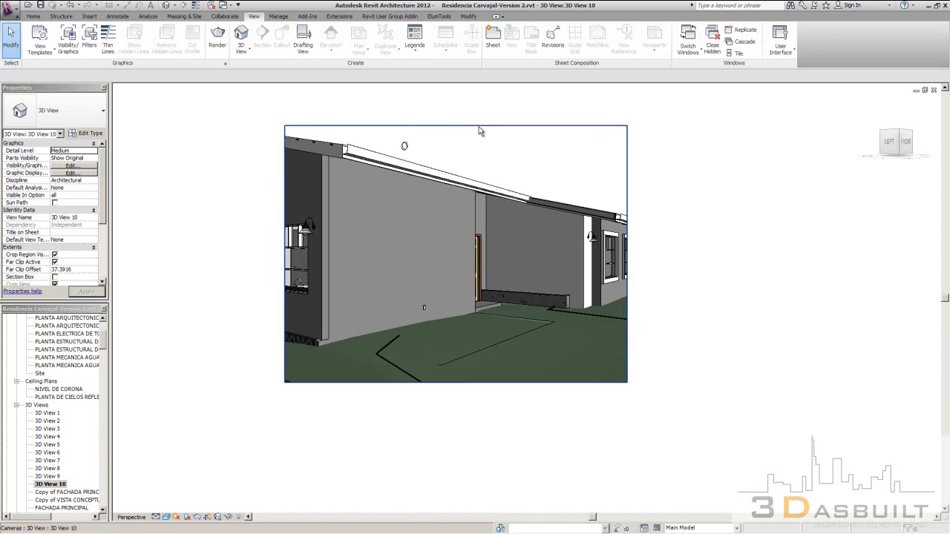
pyautogui.moveTo(628, 254); pyautogui.dragTo(672, 256)
pyautogui.moveTo(285, 255); pyautogui.dragTo(204, 259)
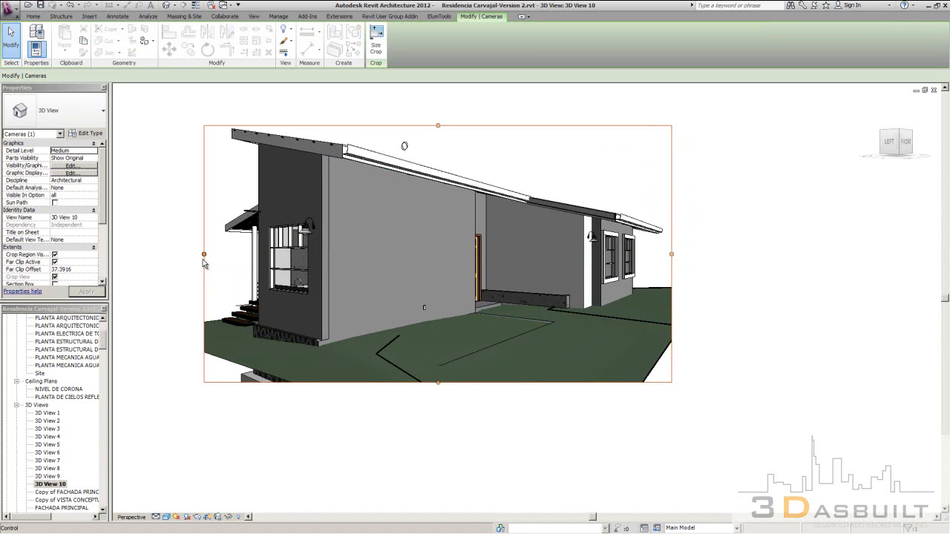
pyautogui.moveTo(438, 383); pyautogui.dragTo(443, 355)
pyautogui.moveTo(440, 157); pyautogui.dragTo(441, 146)
pyautogui.click(729, 226)
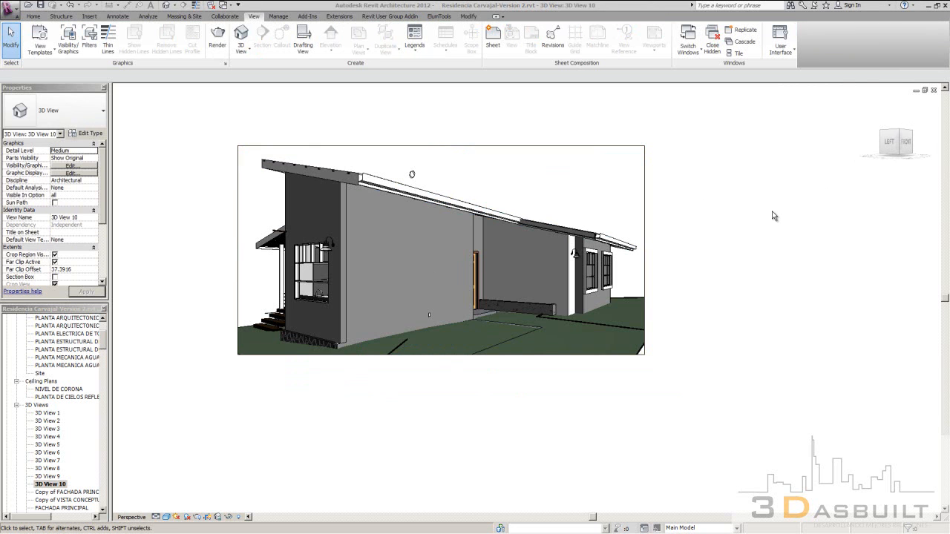
# Orbit the camera to the back-left corner of the house and walk it closer to the terrace steps.
pyautogui.press('F8')
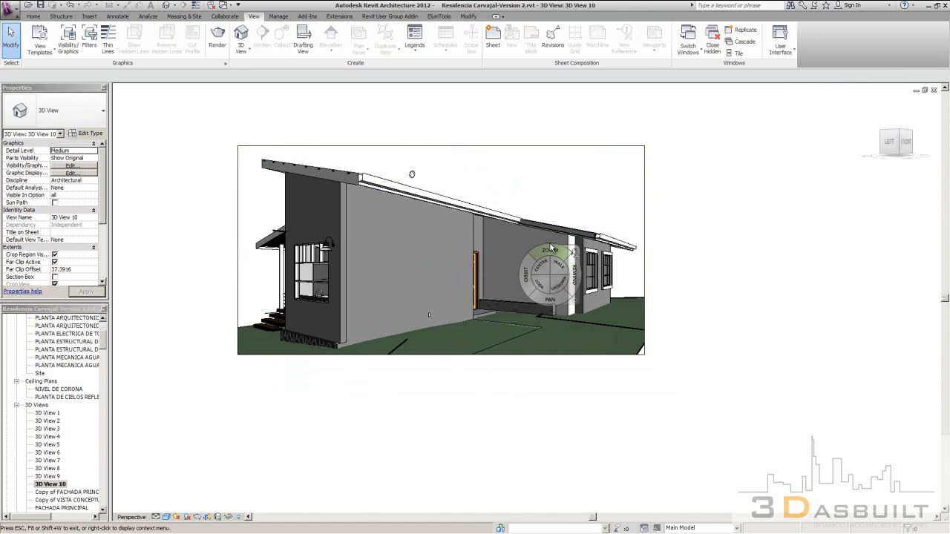
pyautogui.moveTo(525, 280); pyautogui.dragTo(744, 280)
pyautogui.scroll(1, 467, 282)
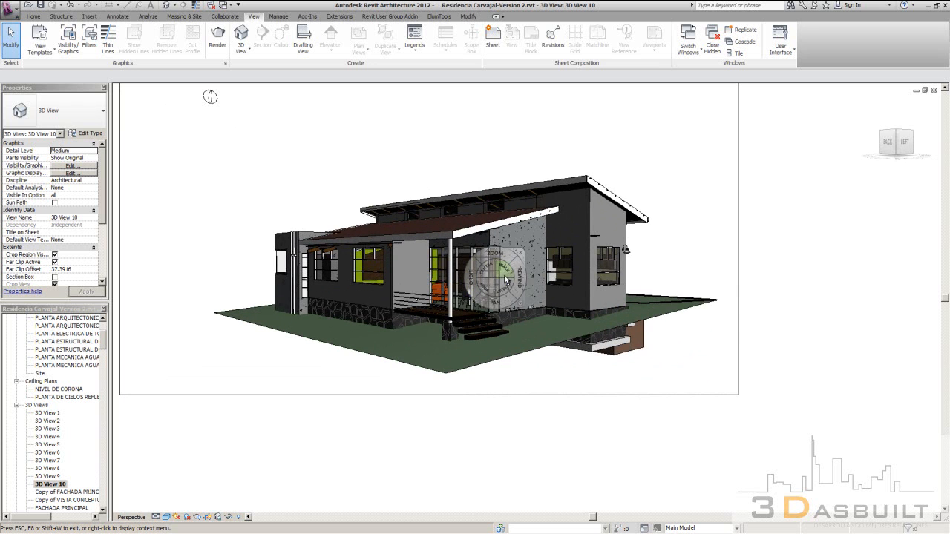
pyautogui.moveTo(505, 270); pyautogui.dragTo(572, 394)
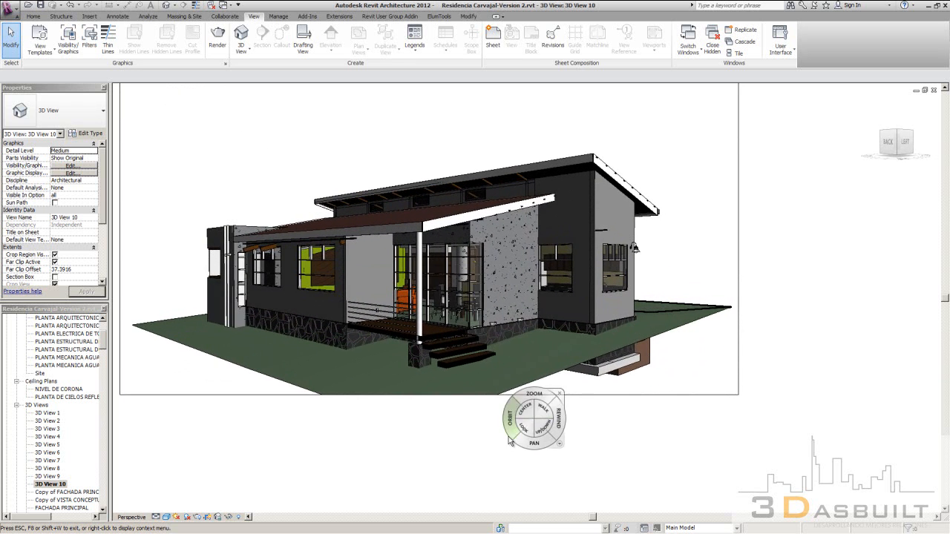
pyautogui.scroll(-3, 539, 375)
pyautogui.scroll(2, 520, 226)
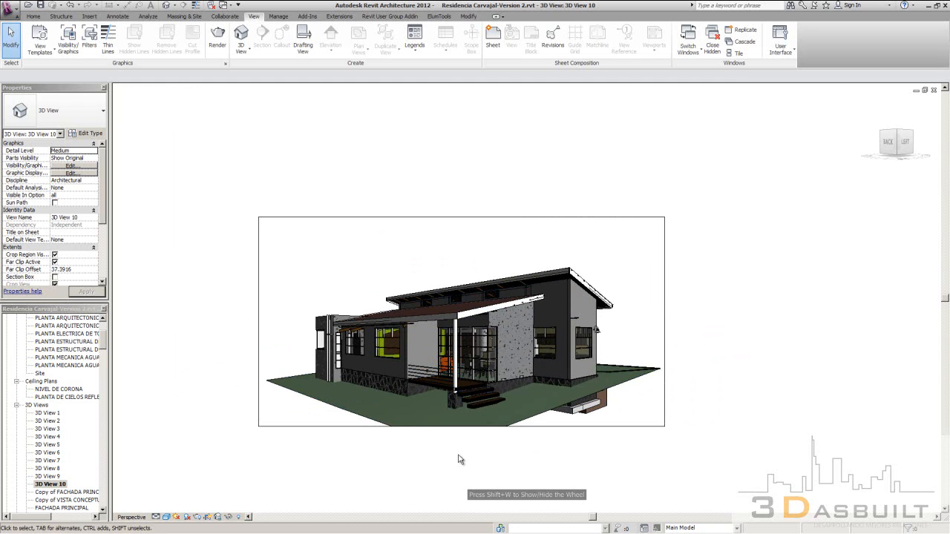
# Tighten all four sides of the crop region around the house and fit the perspective to the window.
pyautogui.click(461, 427)
pyautogui.moveTo(461, 428); pyautogui.dragTo(461, 416)
pyautogui.moveTo(664, 317); pyautogui.dragTo(642, 318)
pyautogui.moveTo(258, 318); pyautogui.dragTo(305, 318)
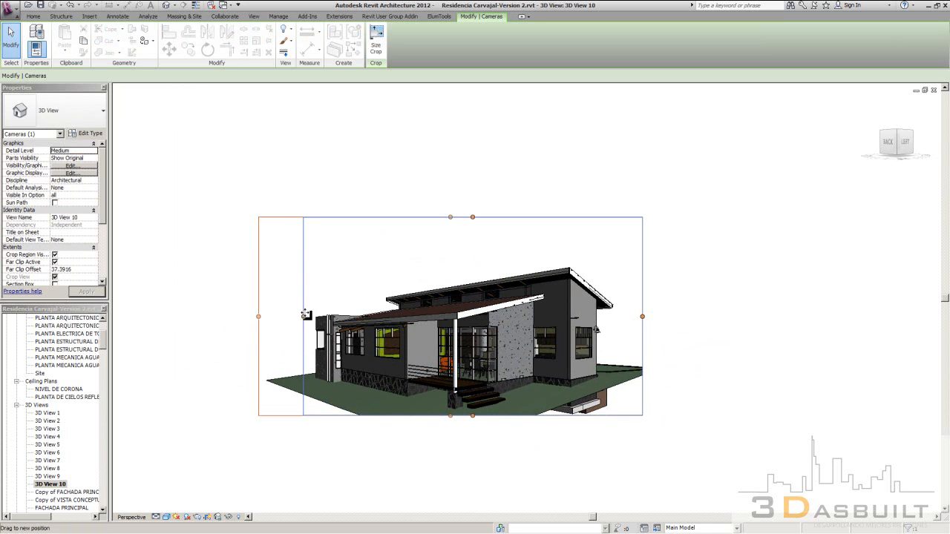
pyautogui.moveTo(472, 221); pyautogui.dragTo(472, 253)
pyautogui.click(530, 210)
pyautogui.rightClick(531, 207)
pyautogui.click(559, 281)
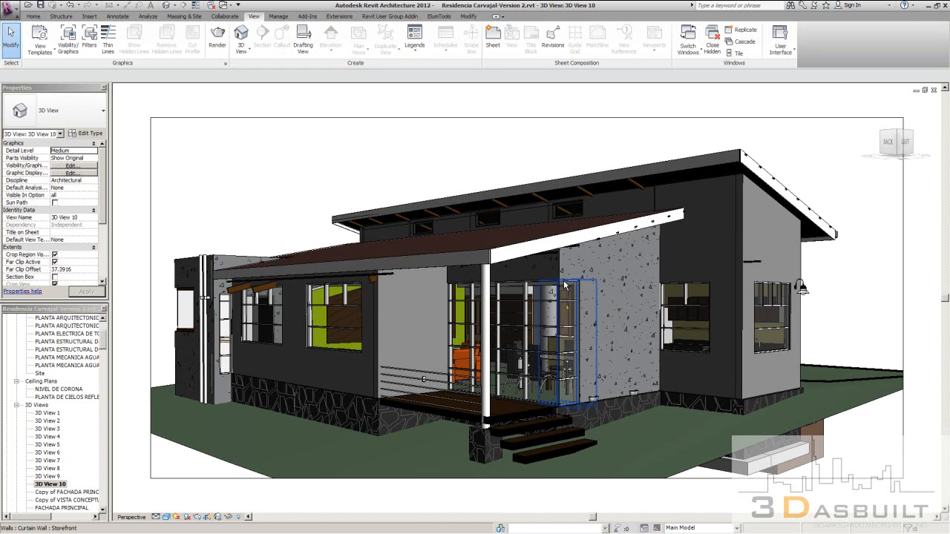
# Scale the crop region to a width of 250 mm with locked proportions.
pyautogui.scroll(-1, 403, 301)
pyautogui.scroll(1, 432, 210)
pyautogui.click(427, 170)
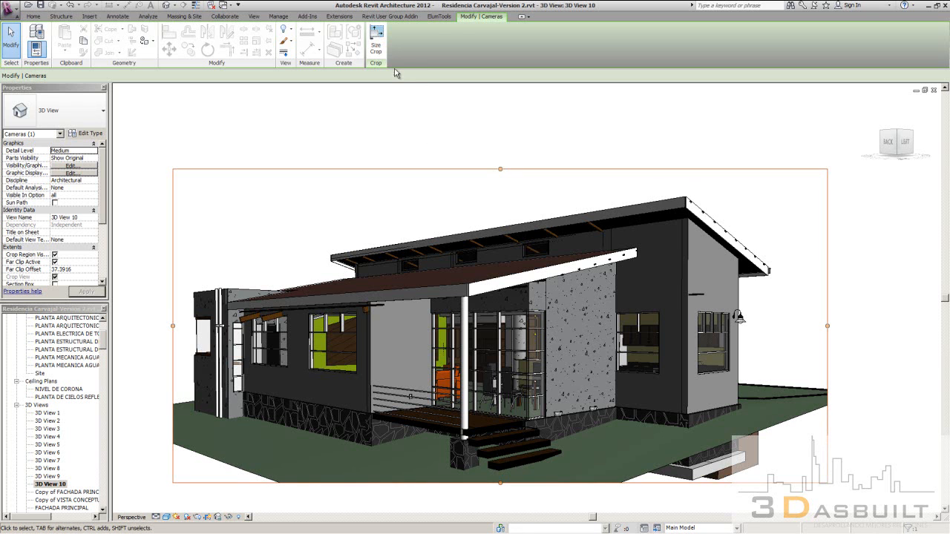
pyautogui.click(379, 46)
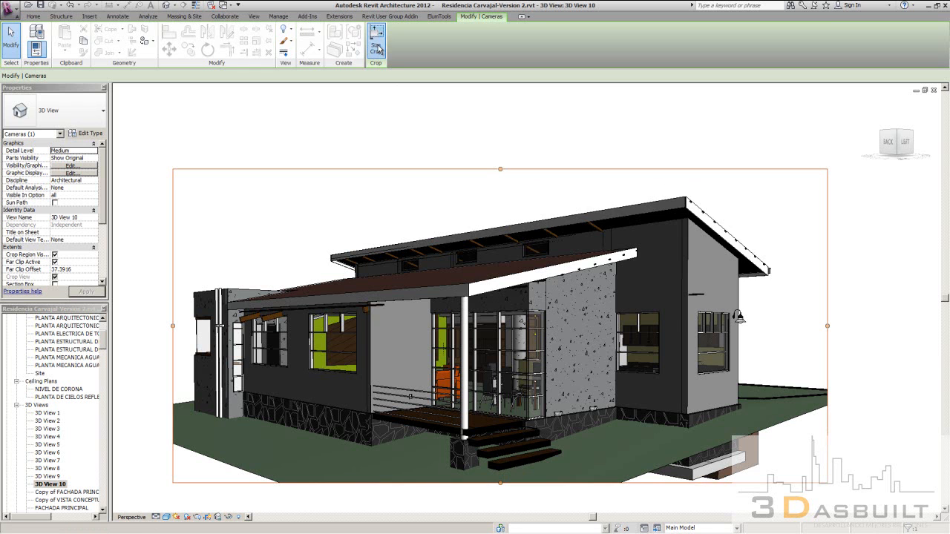
pyautogui.moveTo(640, 202); pyautogui.dragTo(732, 187)
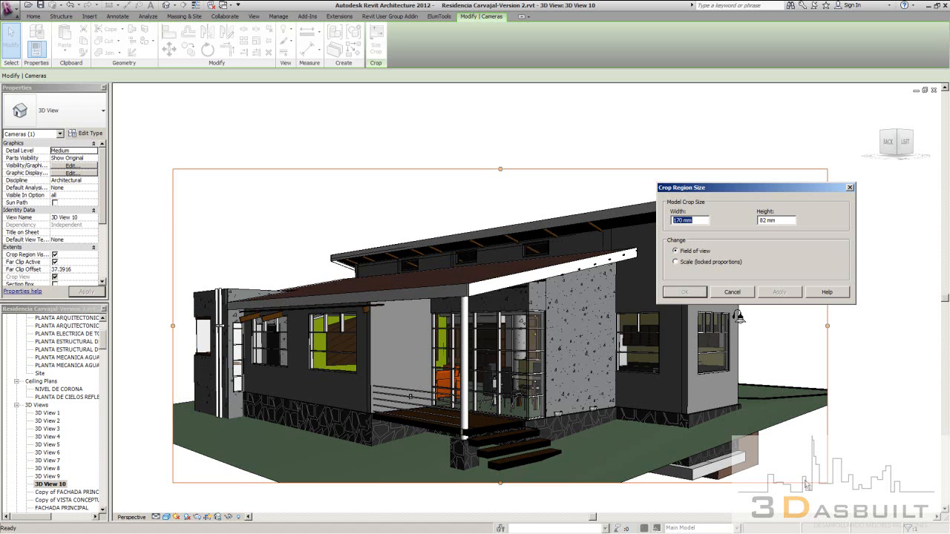
pyautogui.write('200')
pyautogui.press('BackSpace')
pyautogui.press('BackSpace')
pyautogui.press('BackSpace')
pyautogui.write('50')
pyautogui.click(691, 264)
pyautogui.click(779, 292)
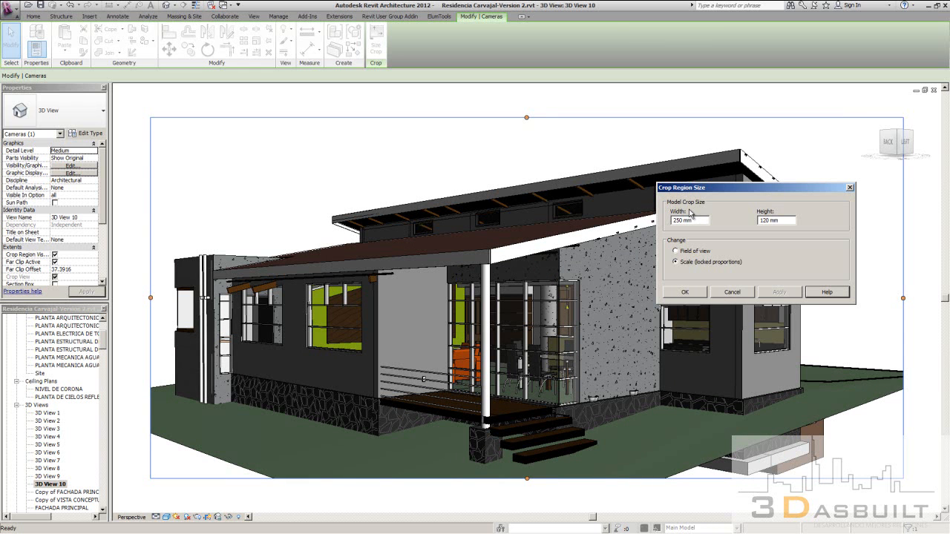
pyautogui.click(684, 291)
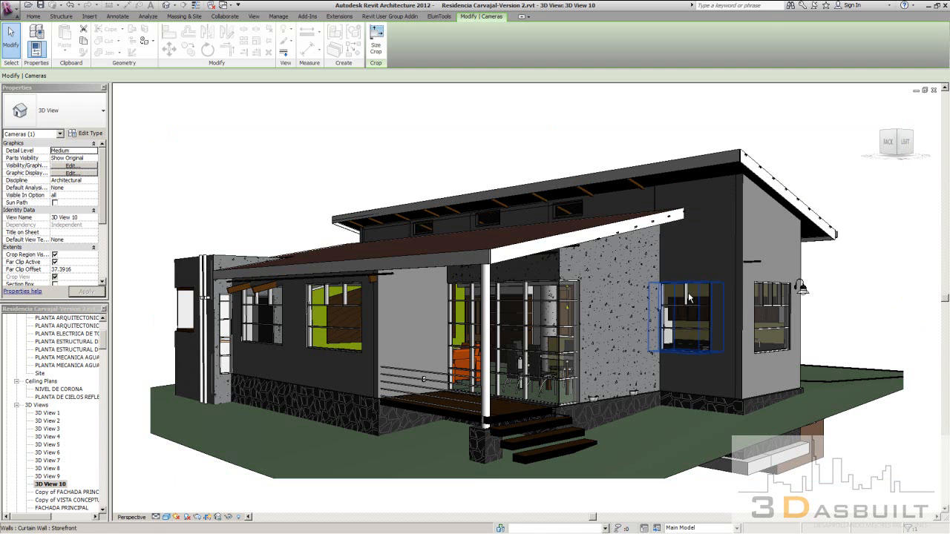
# Examine the resized crop region and the framing of the house in the perspective.
pyautogui.click(364, 186)
pyautogui.scroll(1, 444, 142)
pyautogui.click(443, 136)
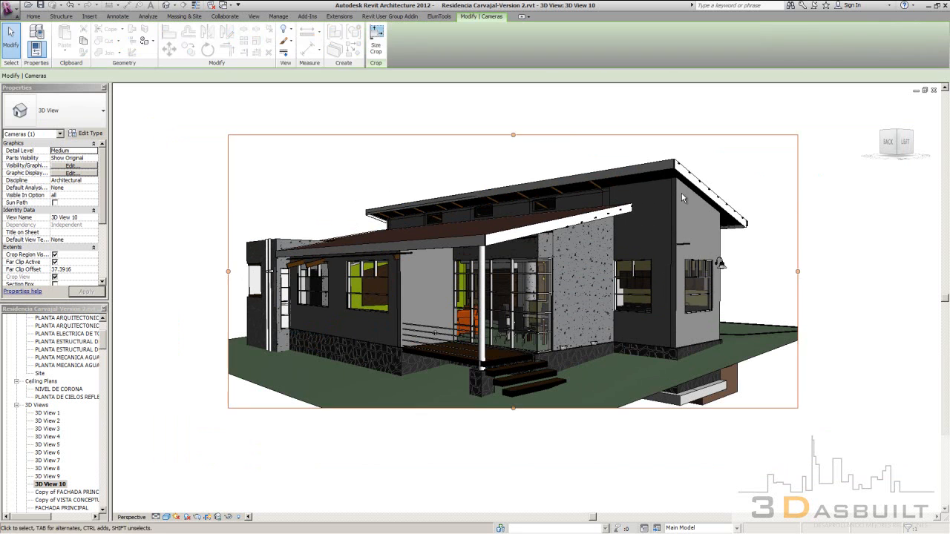
pyautogui.click(829, 197)
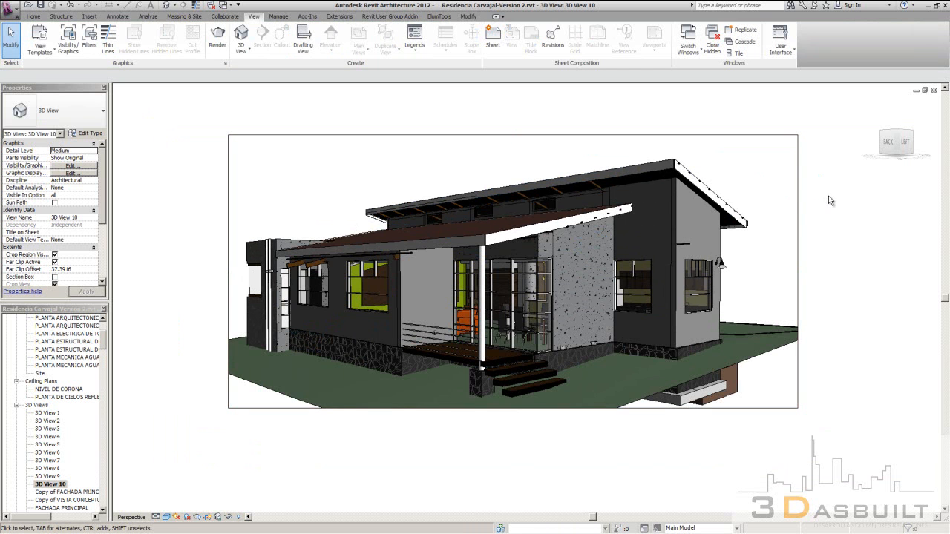
pyautogui.press('z')
pyautogui.press('e')
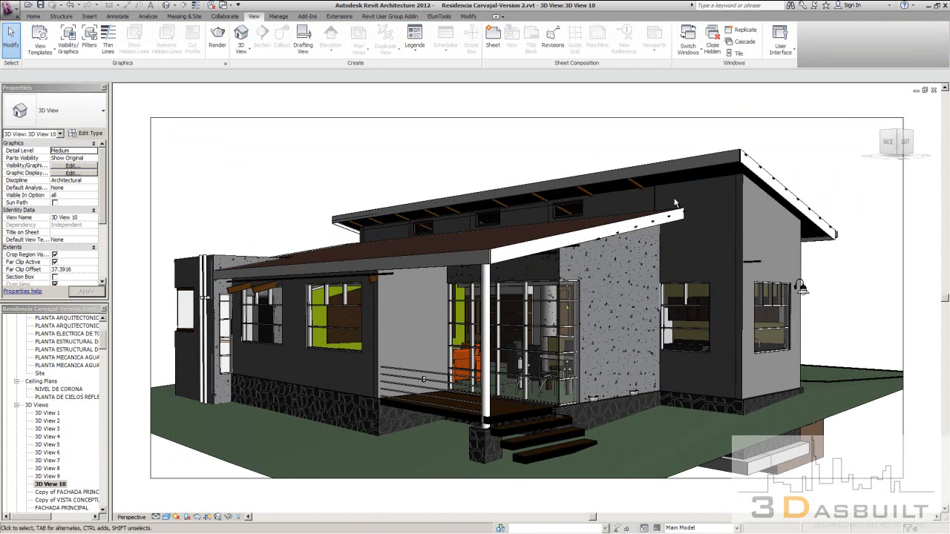
pyautogui.scroll(-1, 676, 202)
pyautogui.click(592, 133)
pyautogui.click(605, 150)
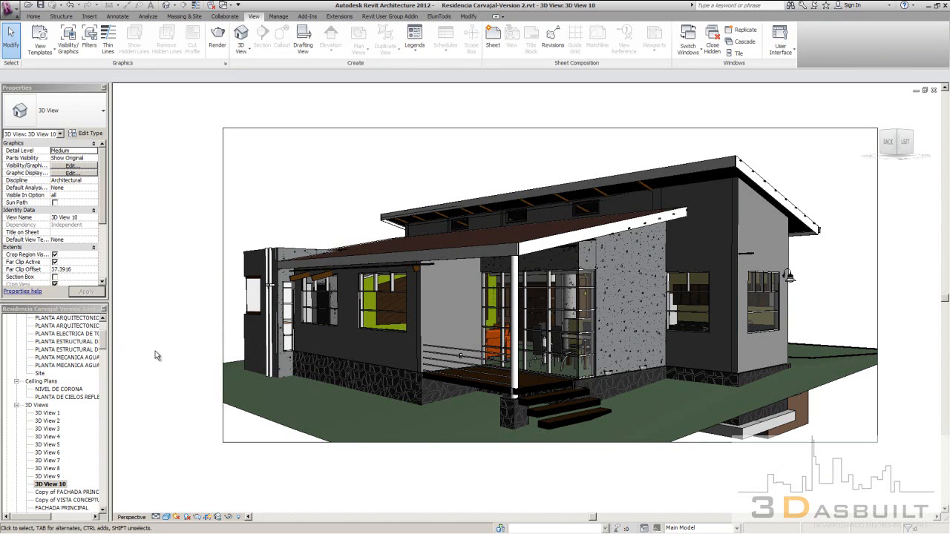
# Open the rendering settings for 3D View 10 and place the dialog clear of the perspective.
pyautogui.click(199, 520)
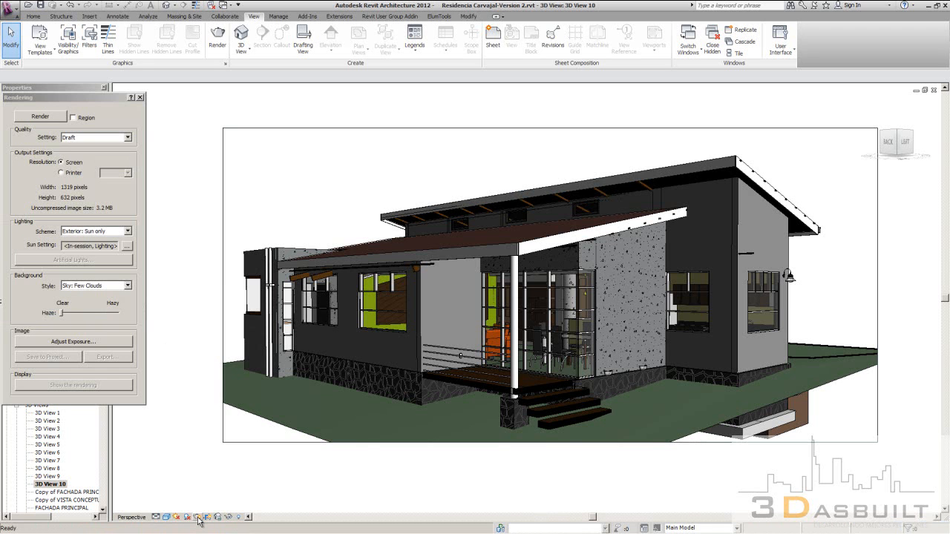
pyautogui.click(198, 520)
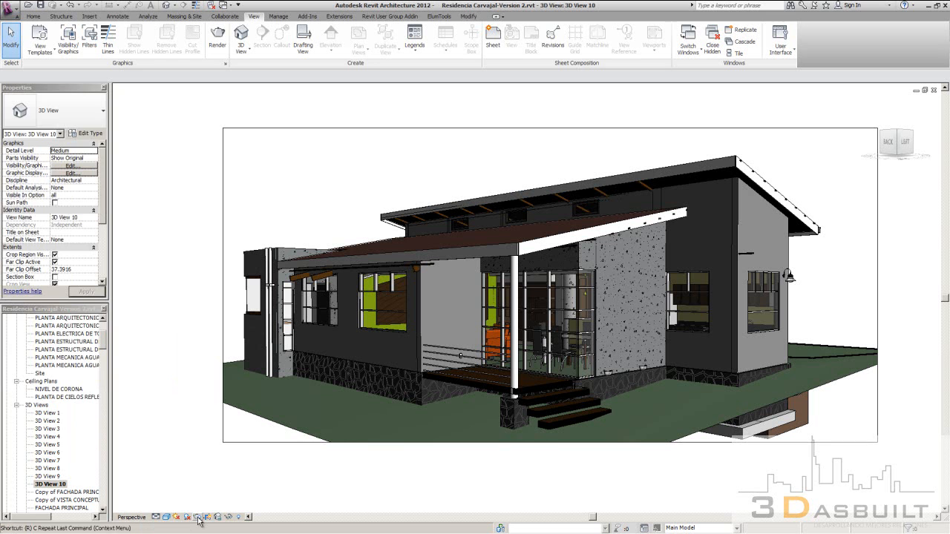
pyautogui.click(198, 520)
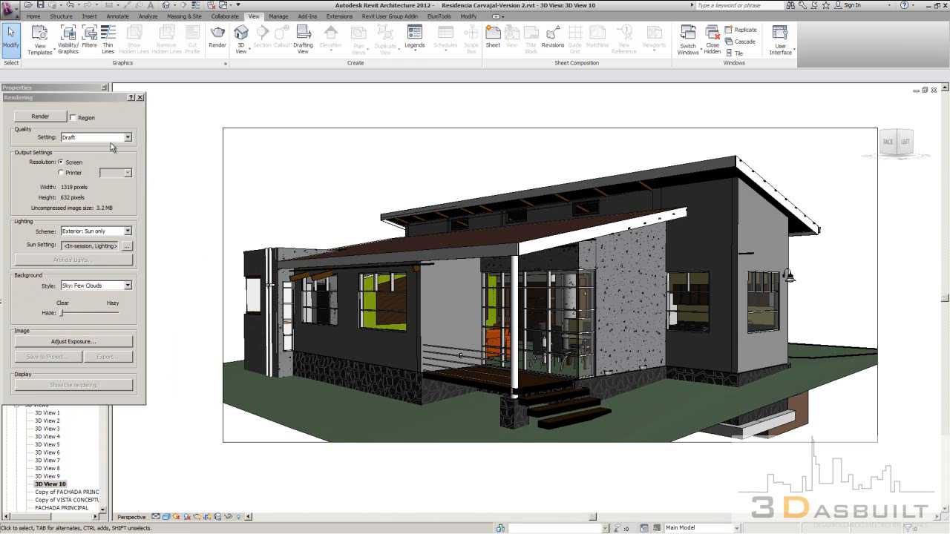
pyautogui.moveTo(89, 99); pyautogui.dragTo(197, 90)
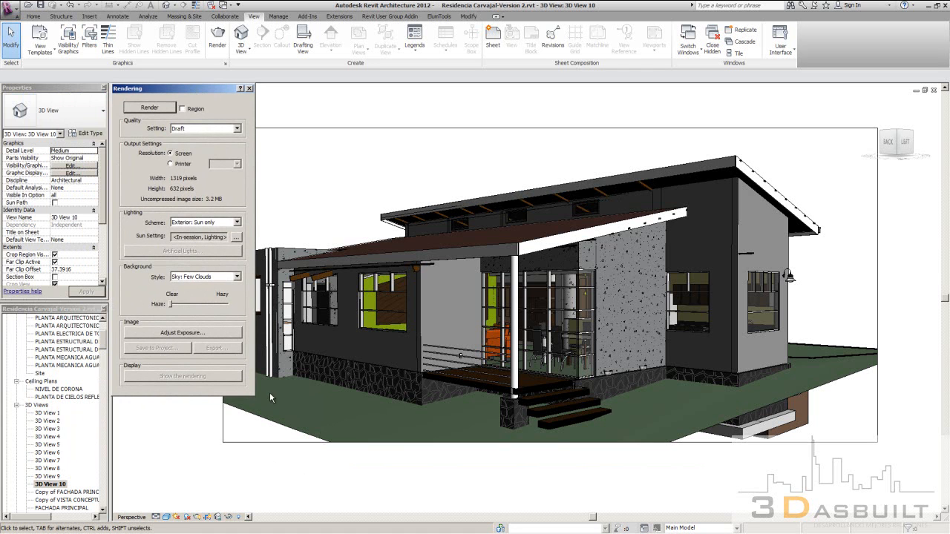
pyautogui.moveTo(188, 92); pyautogui.dragTo(136, 97)
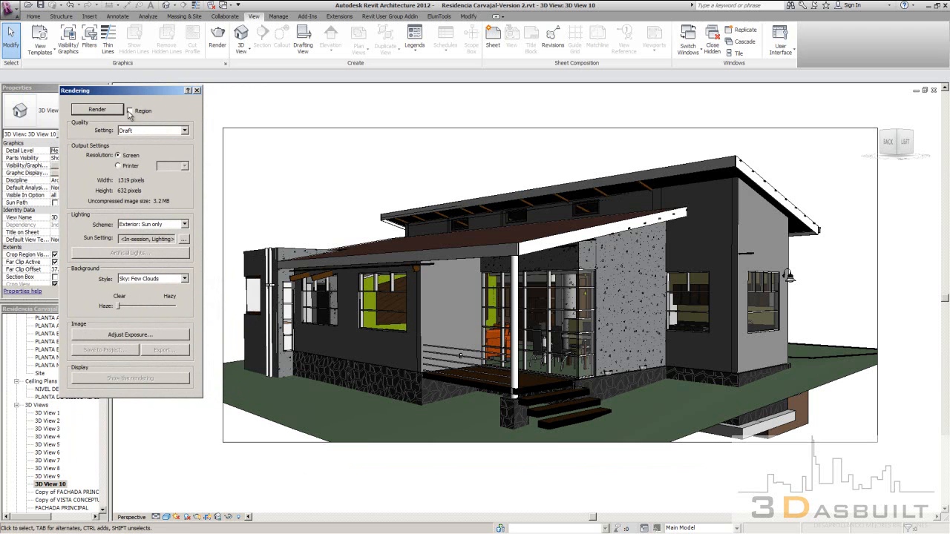
# Toggle the Region render option to preview limiting the render to part of the perspective.
pyautogui.click(129, 112)
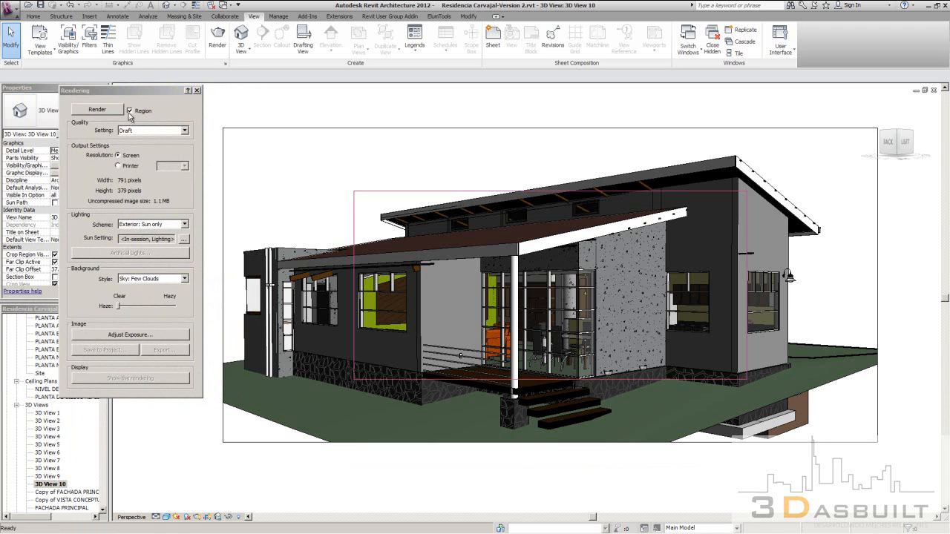
pyautogui.click(131, 112)
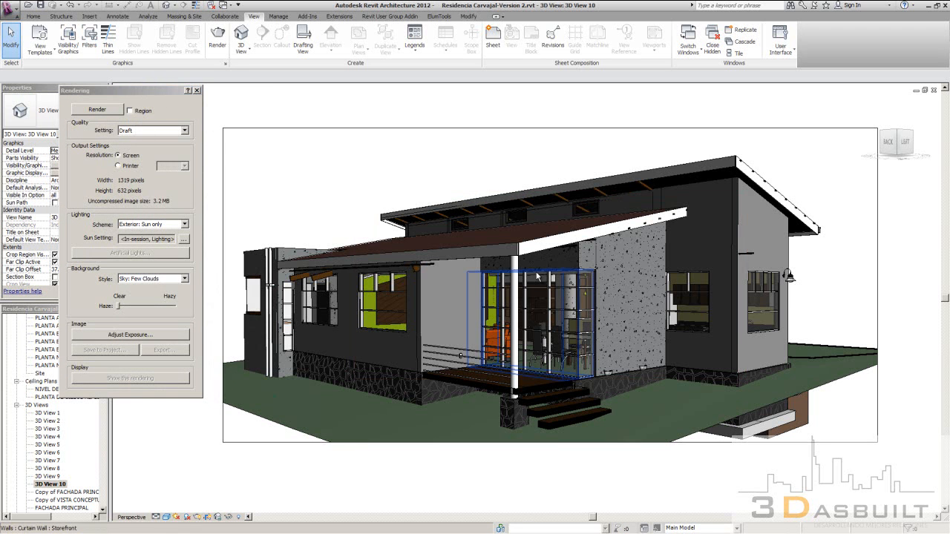
pyautogui.click(129, 110)
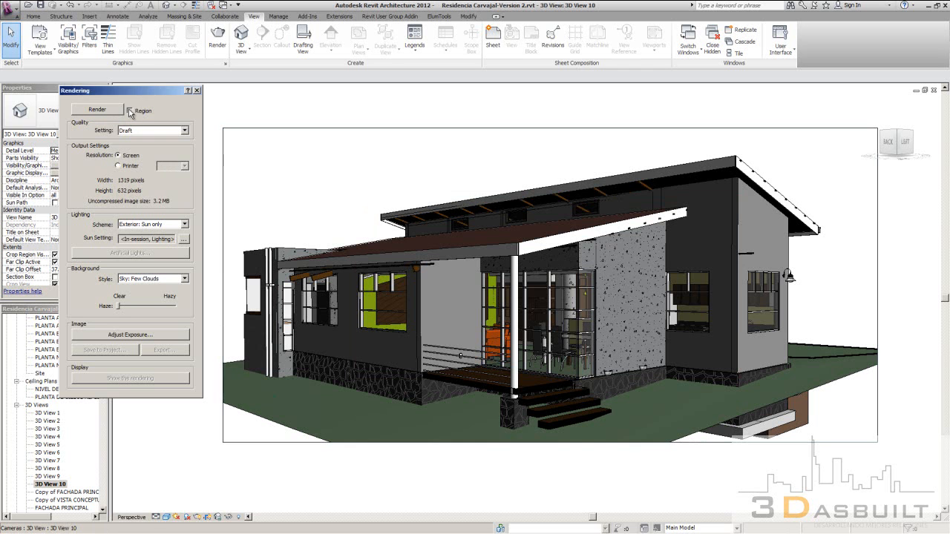
# Resize the render region to enclose the right end of the house, from its base to above the roof edge.
pyautogui.click(406, 192)
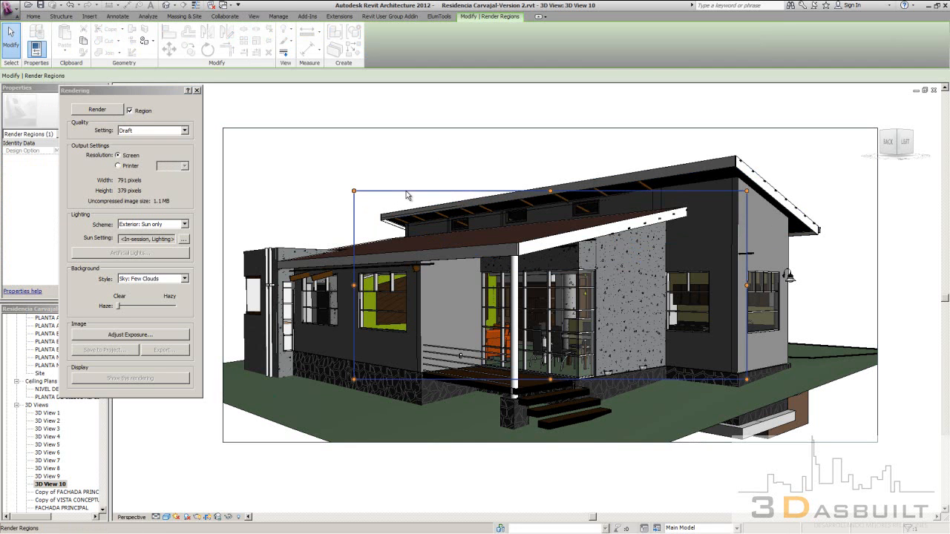
pyautogui.click(485, 185)
pyautogui.click(479, 193)
pyautogui.moveTo(551, 378); pyautogui.dragTo(550, 408)
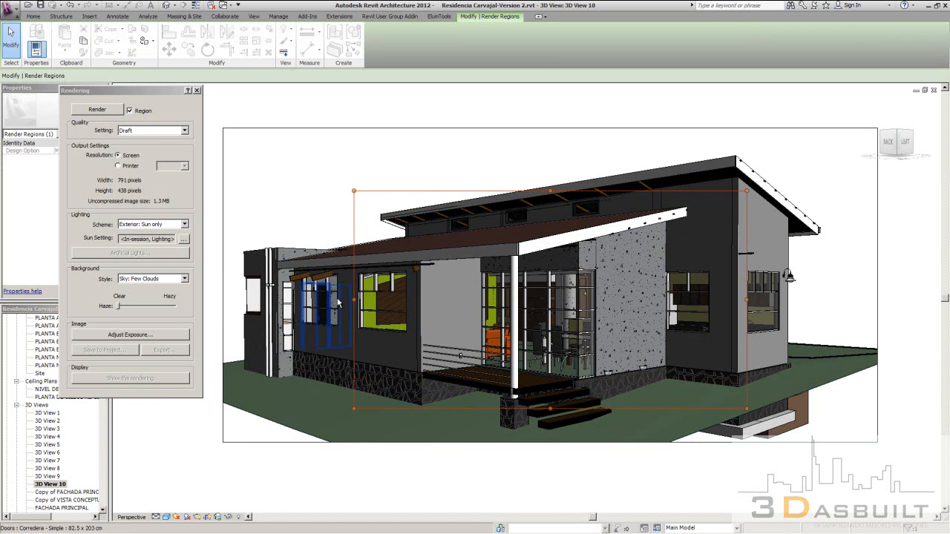
pyautogui.moveTo(354, 300); pyautogui.dragTo(798, 300)
pyautogui.moveTo(729, 407); pyautogui.dragTo(729, 387)
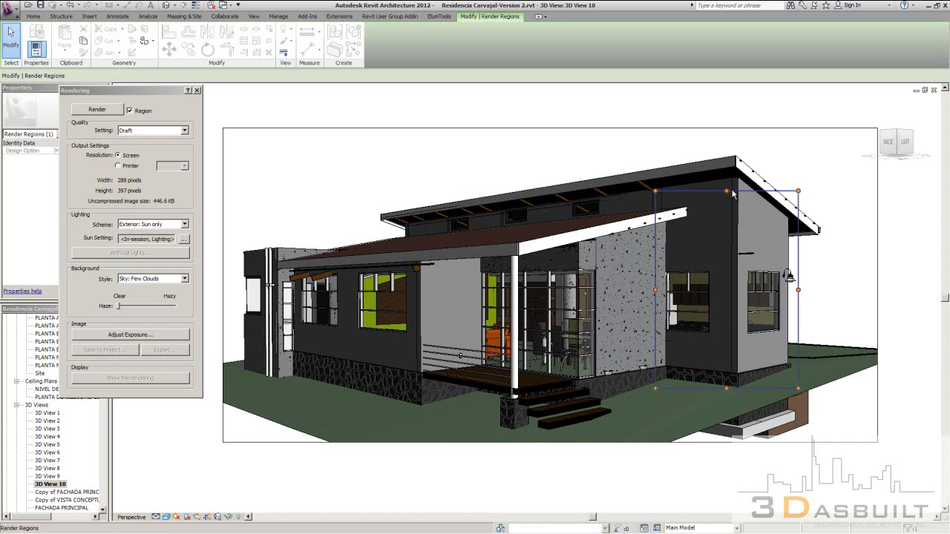
pyautogui.moveTo(743, 191); pyautogui.dragTo(742, 146)
pyautogui.moveTo(799, 269); pyautogui.dragTo(824, 267)
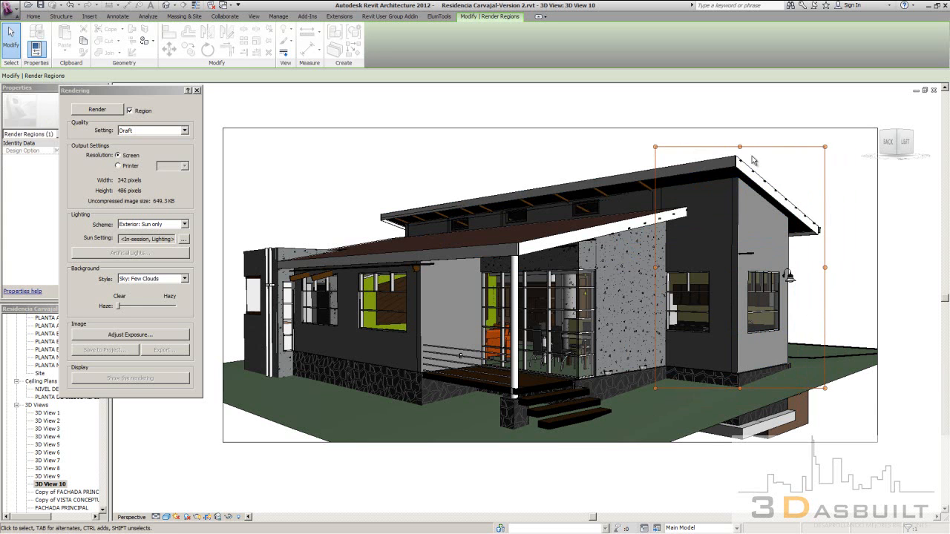
# Shrink the render region to fit around the single window just beyond the stone-textured wall.
pyautogui.scroll(2, 751, 158)
pyautogui.moveTo(742, 287); pyautogui.dragTo(742, 316)
pyautogui.scroll(-2, 739, 316)
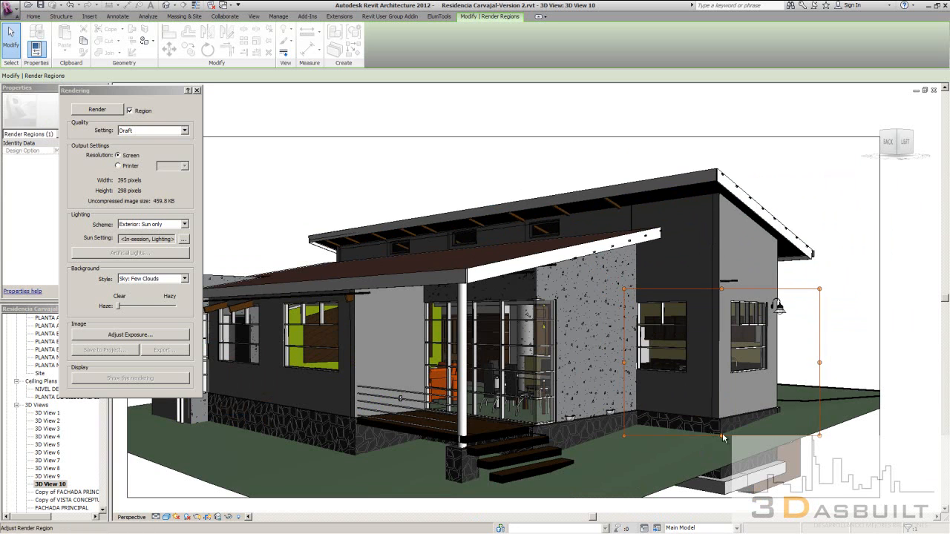
pyautogui.moveTo(720, 437); pyautogui.dragTo(720, 388)
pyautogui.moveTo(822, 343); pyautogui.dragTo(703, 343)
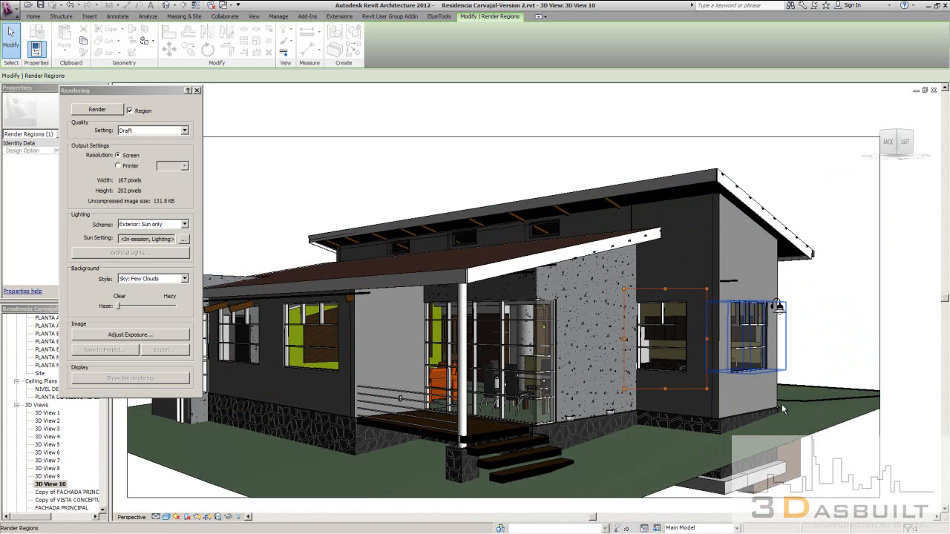
# Turn off the Region option so the entire perspective is included in the render.
pyautogui.click(130, 111)
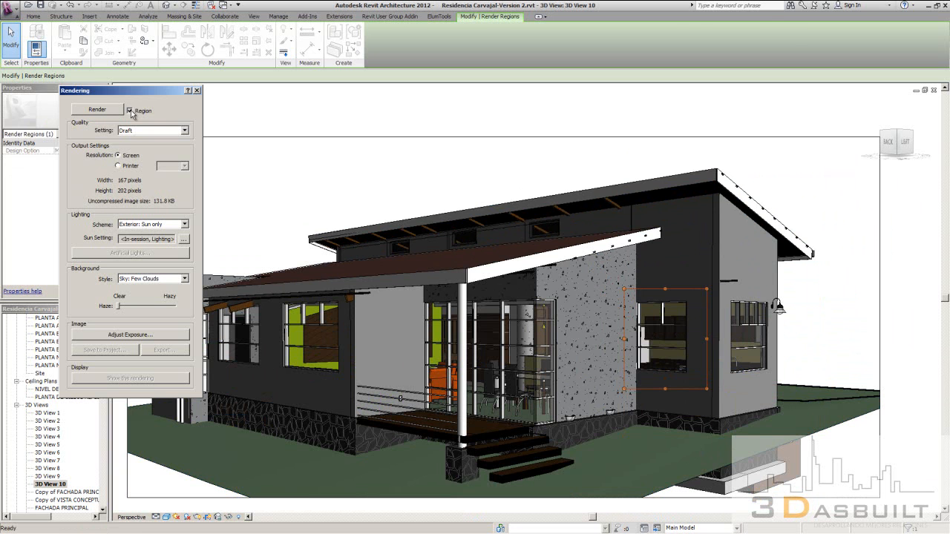
pyautogui.scroll(-2, 699, 183)
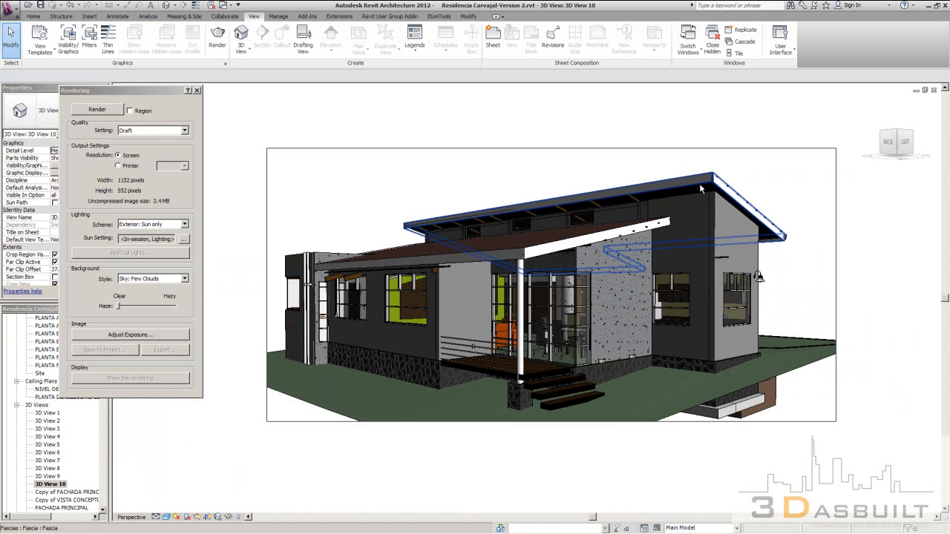
pyautogui.scroll(1, 562, 284)
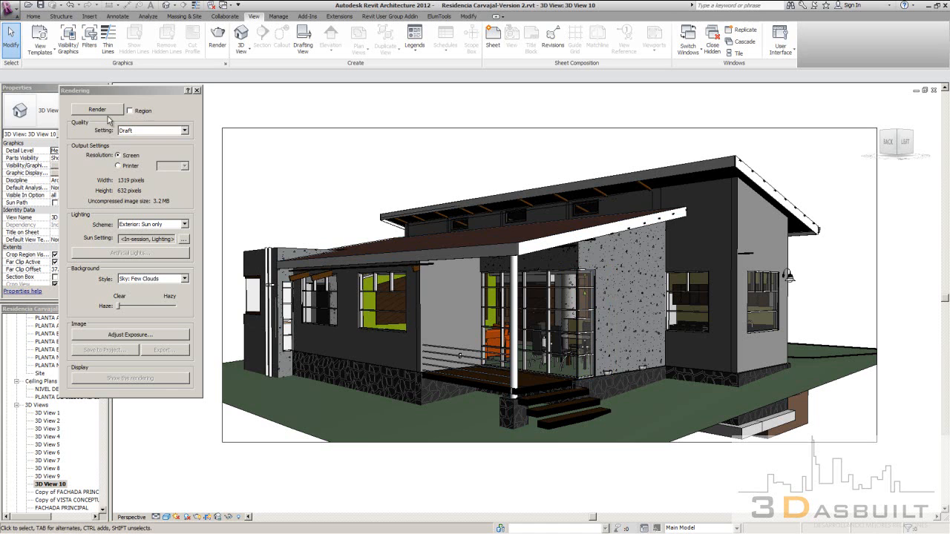
# Review the available render quality presets, from Draft to Best, without changing the setting.
pyautogui.click(146, 131)
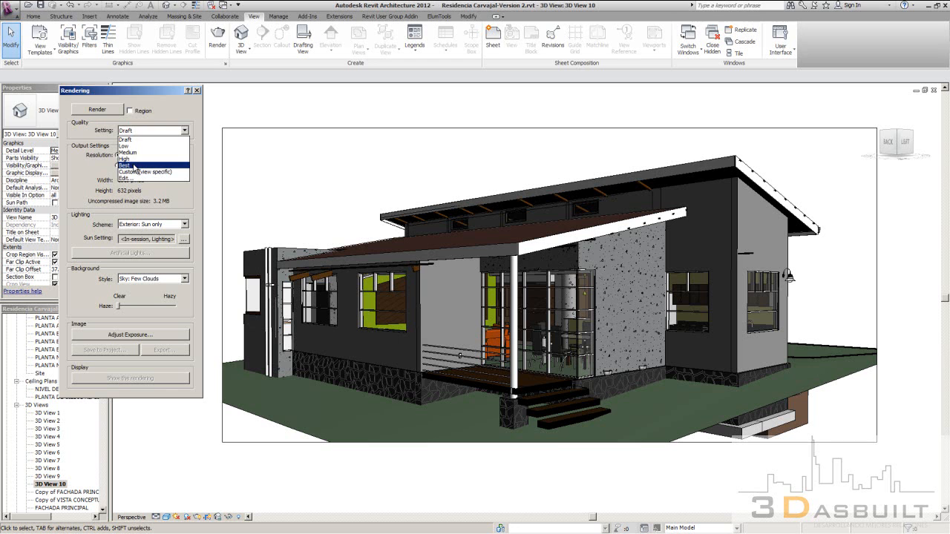
pyautogui.click(170, 104)
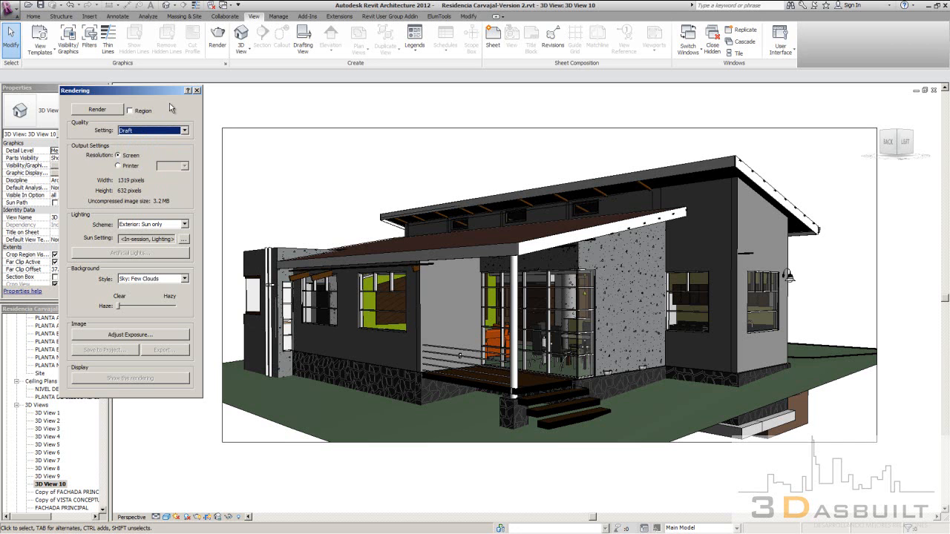
pyautogui.click(143, 134)
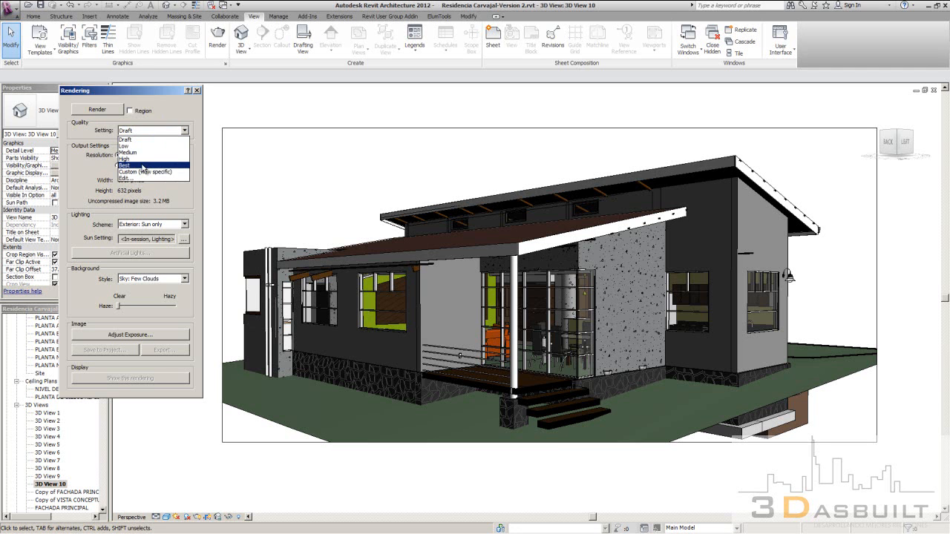
pyautogui.click(941, 28)
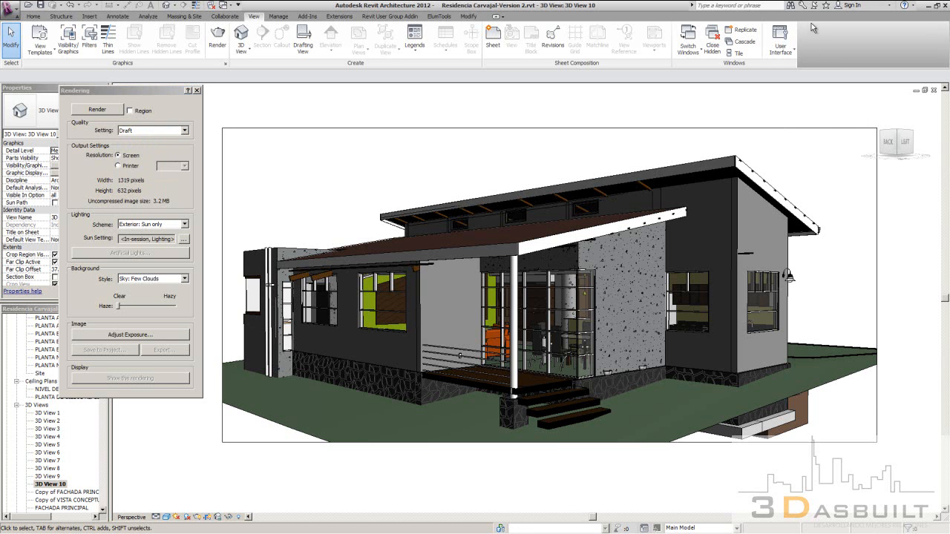
# Render the whole perspective with the Draft quality setting.
pyautogui.click(147, 131)
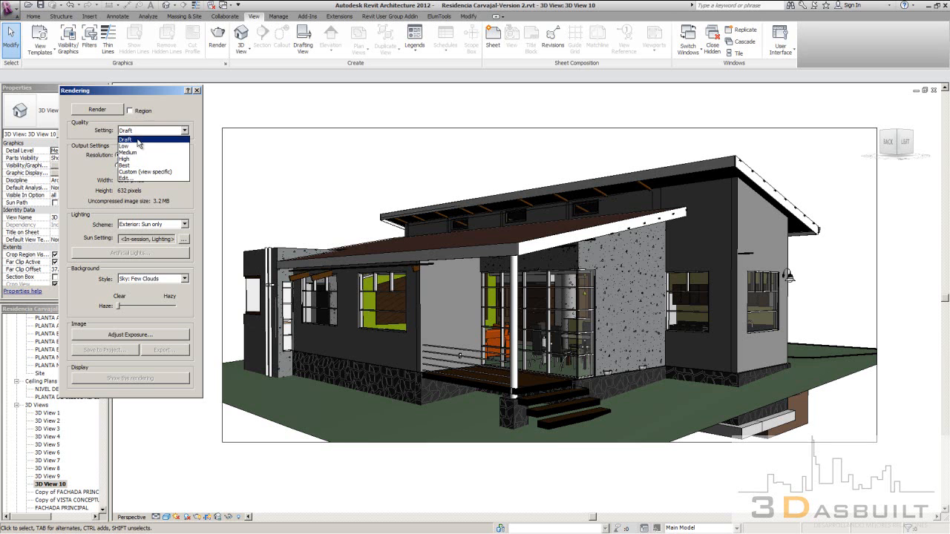
pyautogui.click(137, 140)
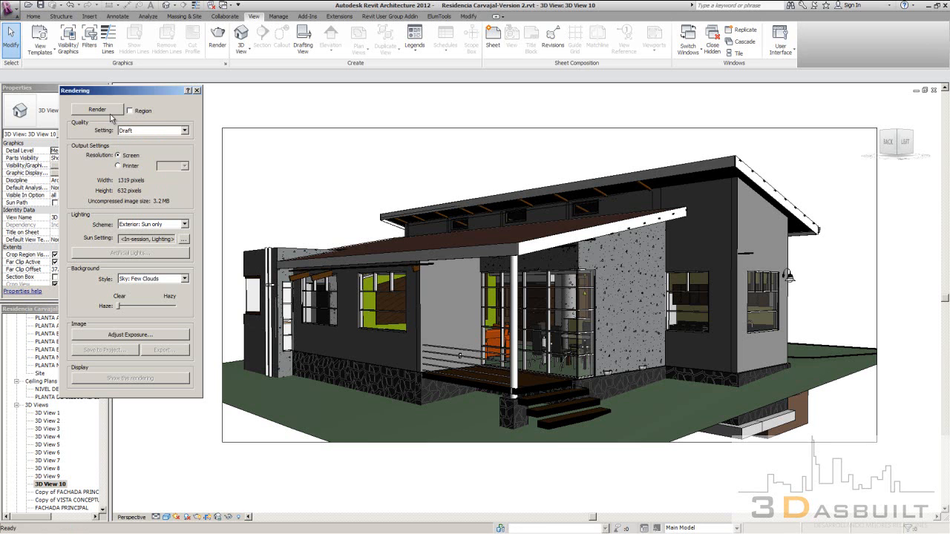
pyautogui.click(111, 115)
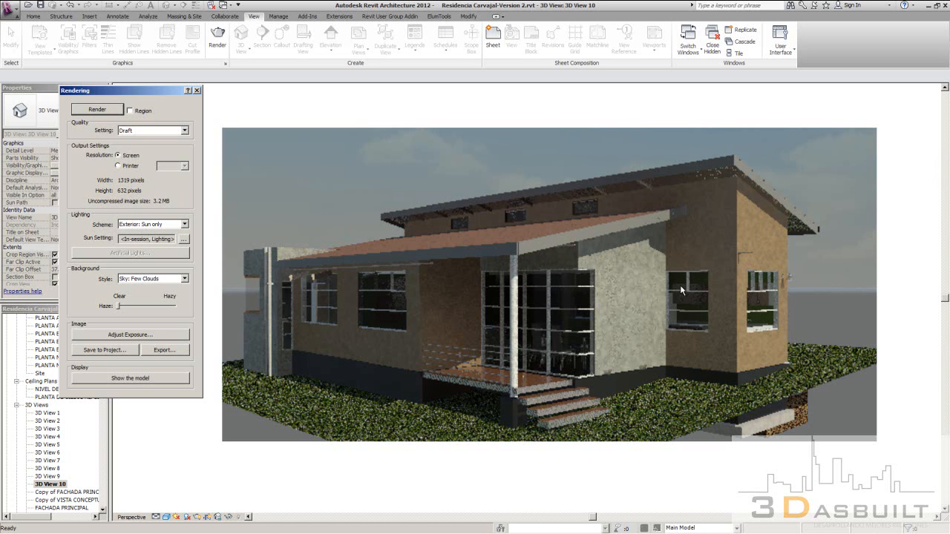
# Set the render quality to Low and render the perspective again.
pyautogui.click(137, 134)
pyautogui.click(140, 146)
pyautogui.click(109, 110)
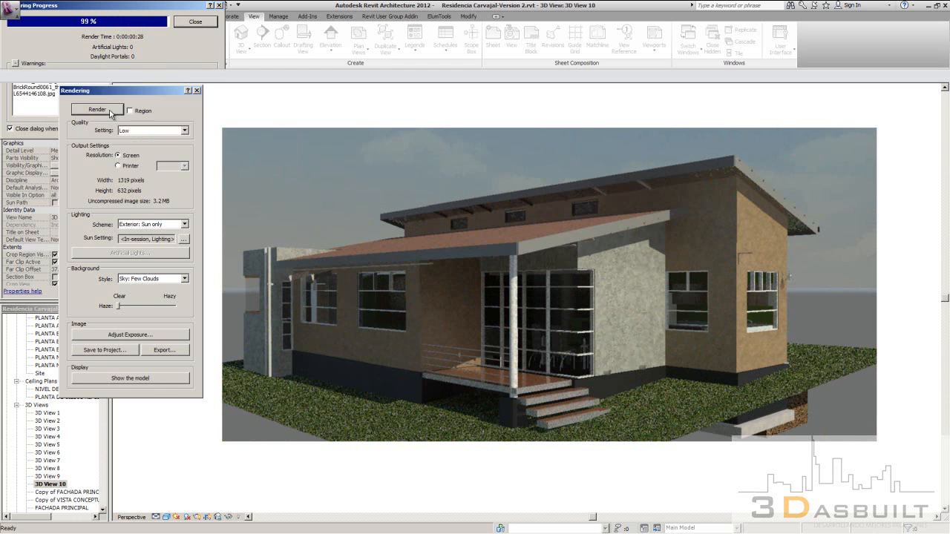
# Start a render of the perspective at Medium quality and stop it partway.
pyautogui.click(161, 132)
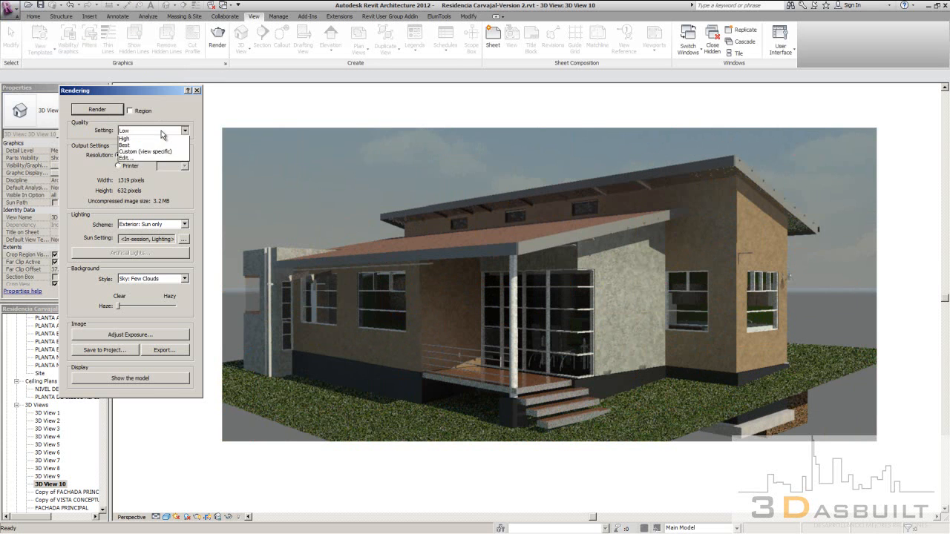
pyautogui.click(138, 153)
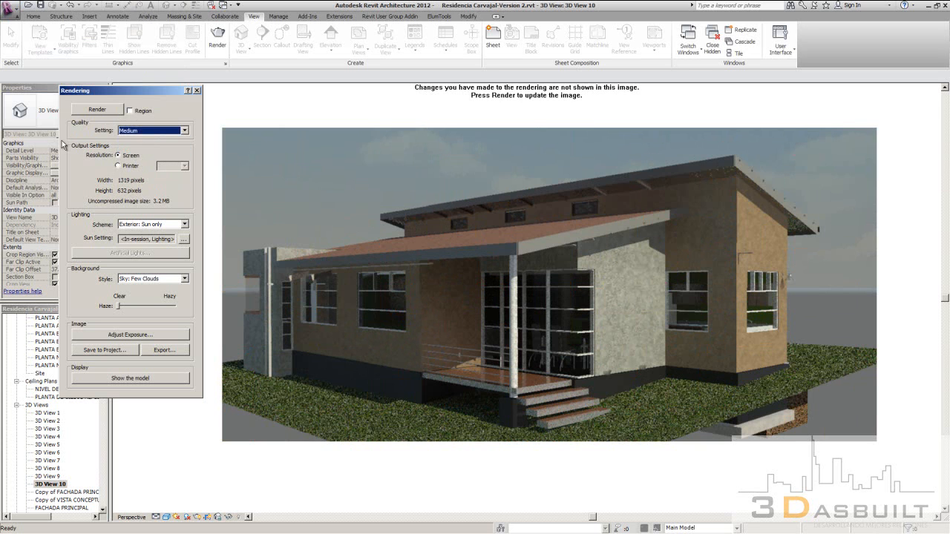
pyautogui.click(112, 113)
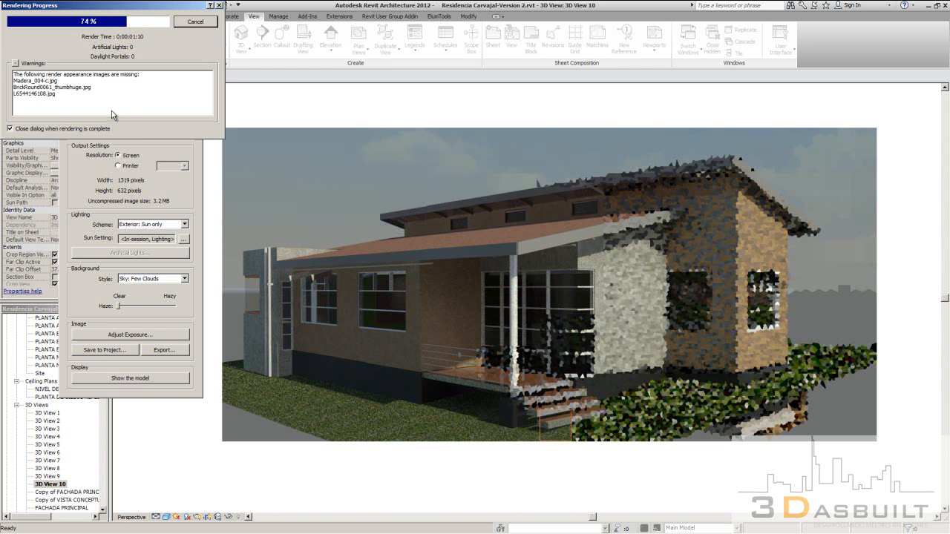
pyautogui.click(201, 23)
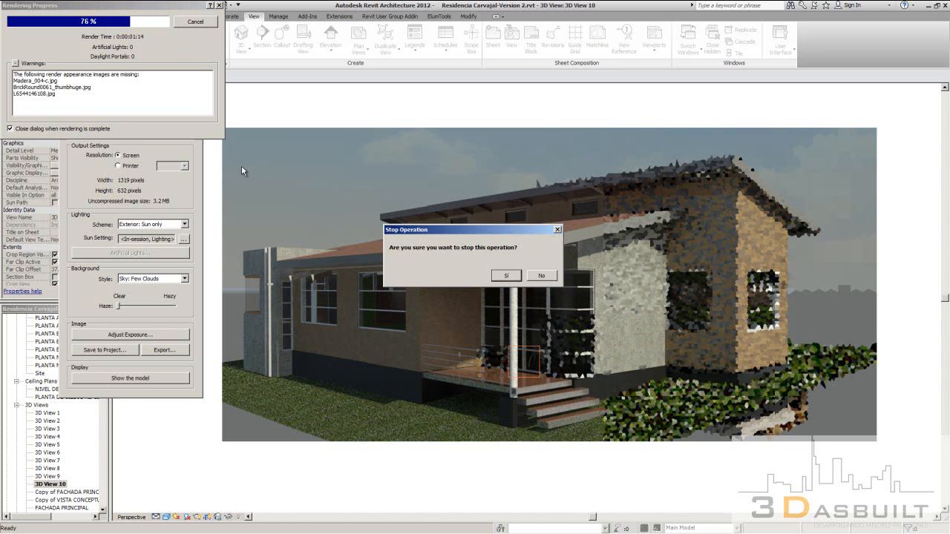
pyautogui.click(511, 275)
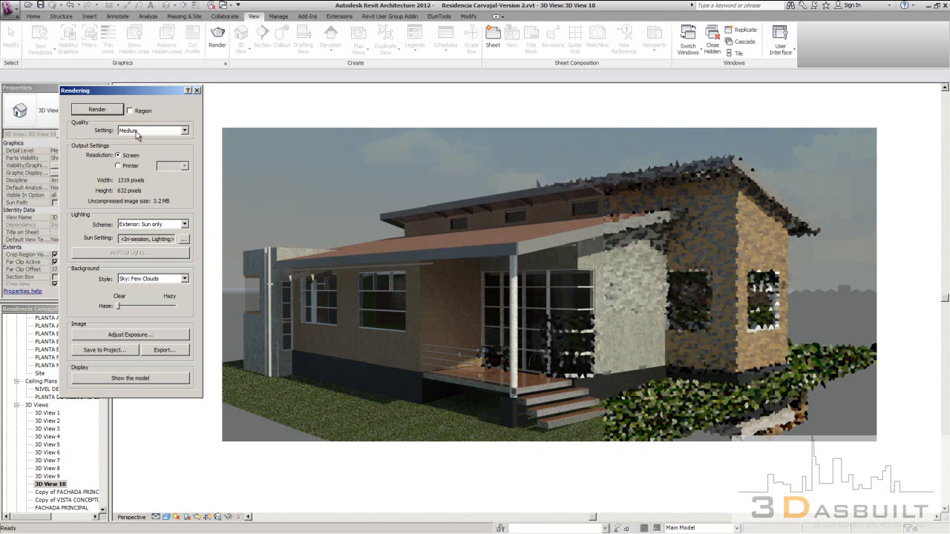
# Set the render quality to High and the output resolution to Printer at 300 DPI.
pyautogui.click(146, 132)
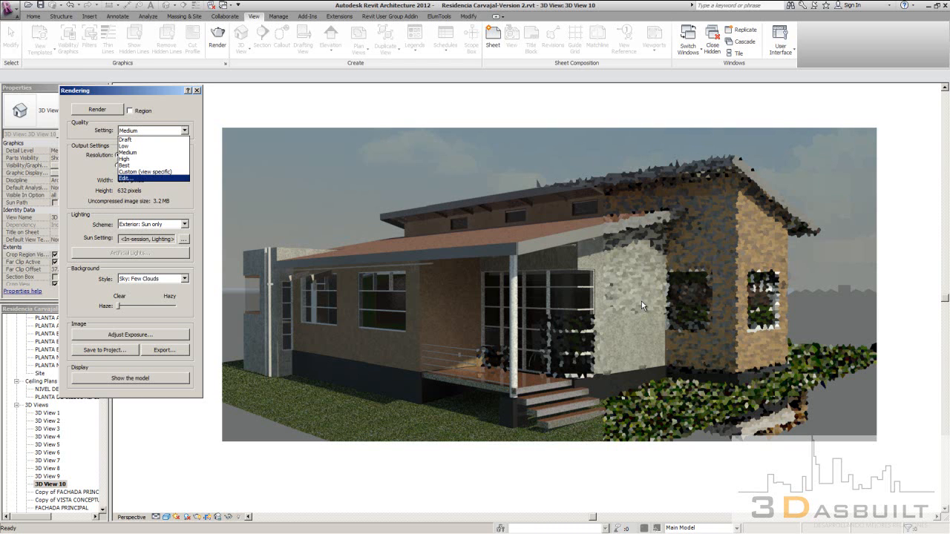
pyautogui.click(84, 166)
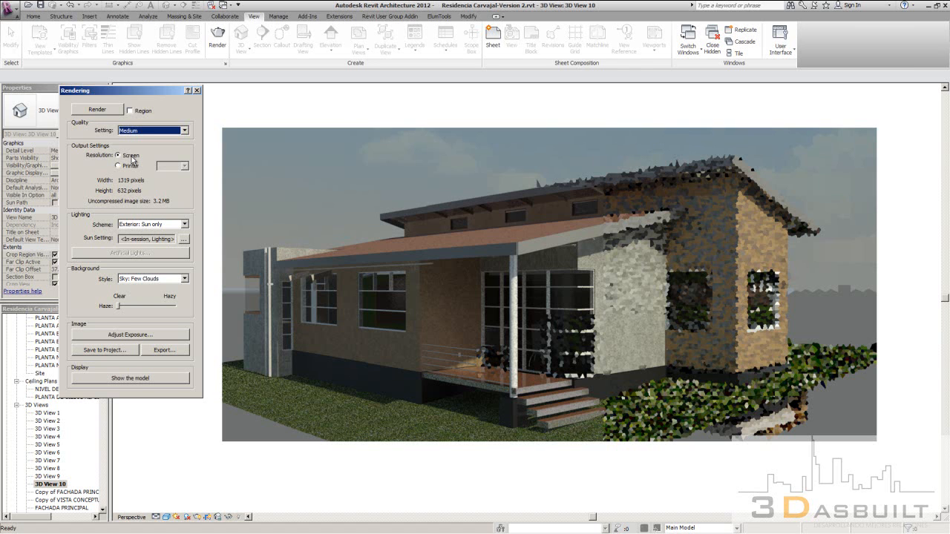
pyautogui.click(118, 165)
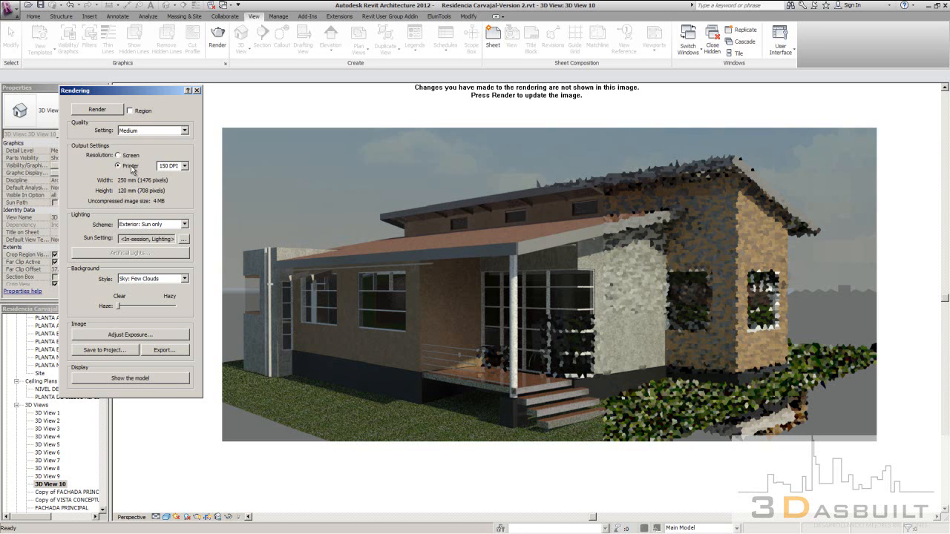
pyautogui.click(187, 167)
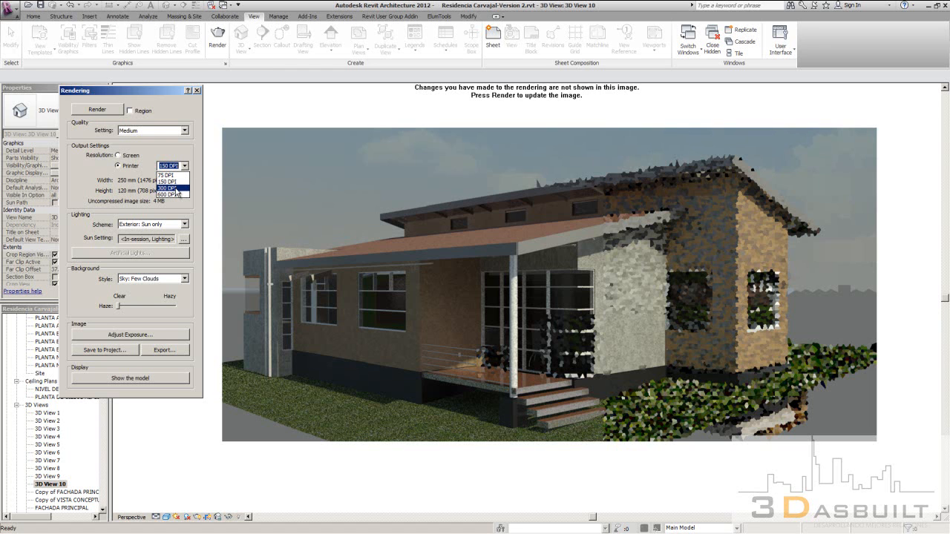
pyautogui.click(184, 130)
pyautogui.click(145, 160)
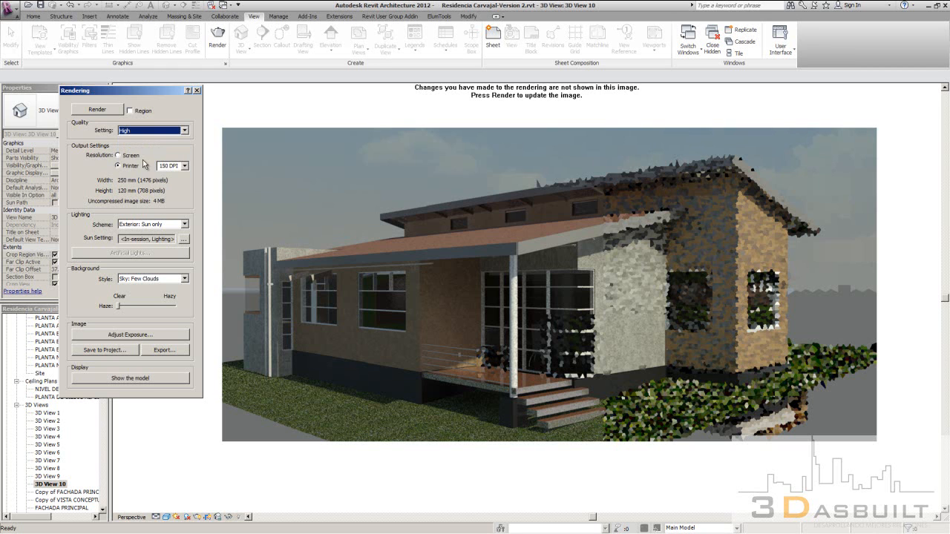
pyautogui.click(185, 167)
pyautogui.click(172, 188)
# Switch to the Perspectivas folder in Windows Explorer and open vista 2.jpg at its actual size.
pyautogui.moveTo(129, 529)
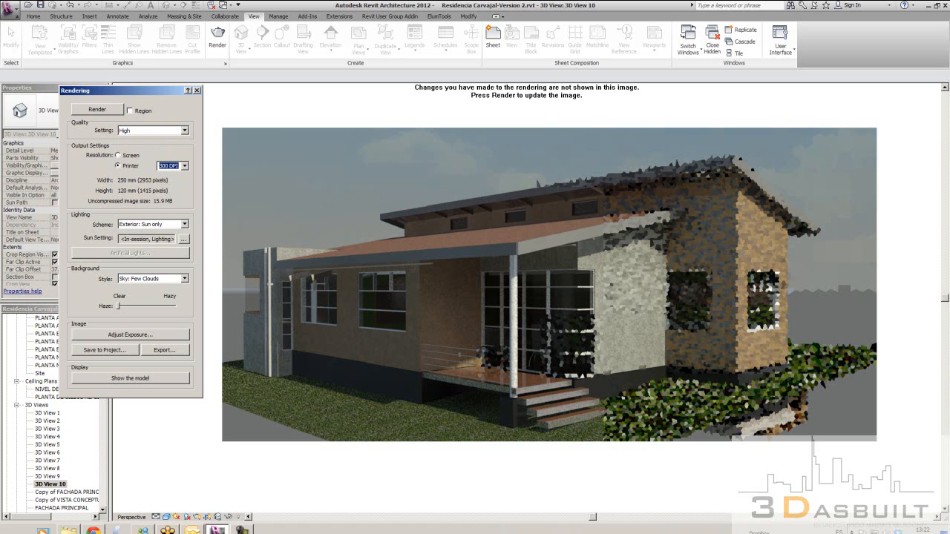
pyautogui.click(74, 526)
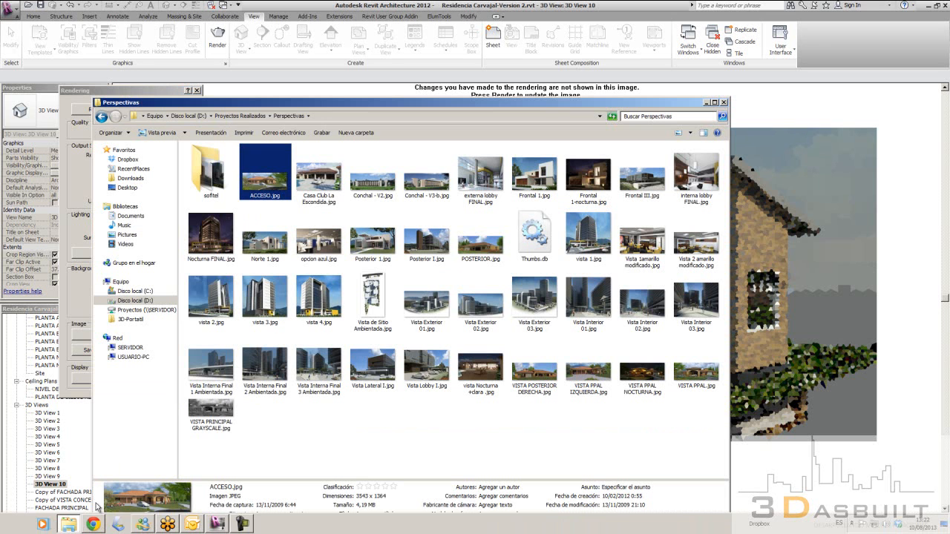
pyautogui.click(221, 300)
pyautogui.doubleClick(221, 301)
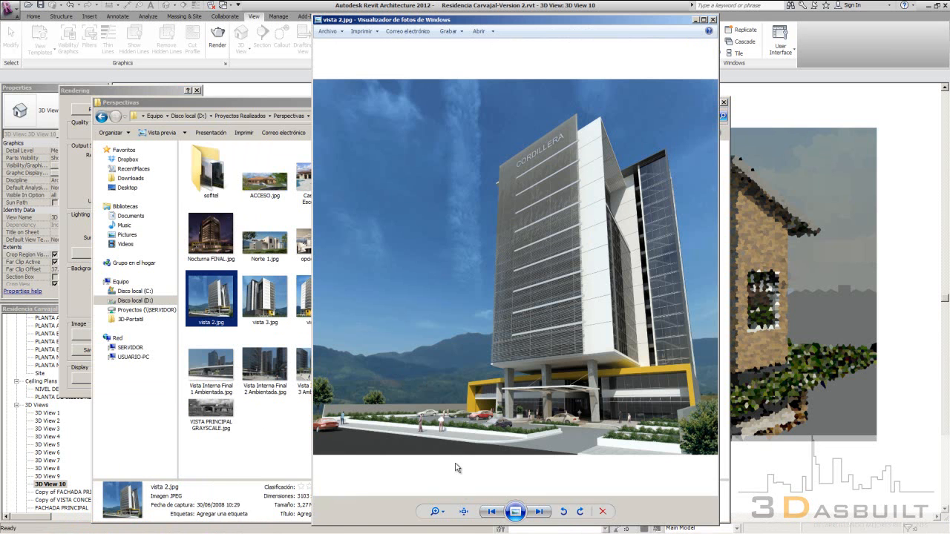
pyautogui.click(462, 514)
# Examine the facade, entrance canopy and street-level details of the vista 2.jpg rendering, and close the image.
pyautogui.moveTo(539, 292); pyautogui.dragTo(291, 325)
pyautogui.moveTo(530, 223); pyautogui.dragTo(408, 247)
pyautogui.moveTo(649, 245); pyautogui.dragTo(589, 290)
pyautogui.moveTo(438, 278); pyautogui.dragTo(485, 283)
pyautogui.moveTo(412, 144); pyautogui.dragTo(418, 268)
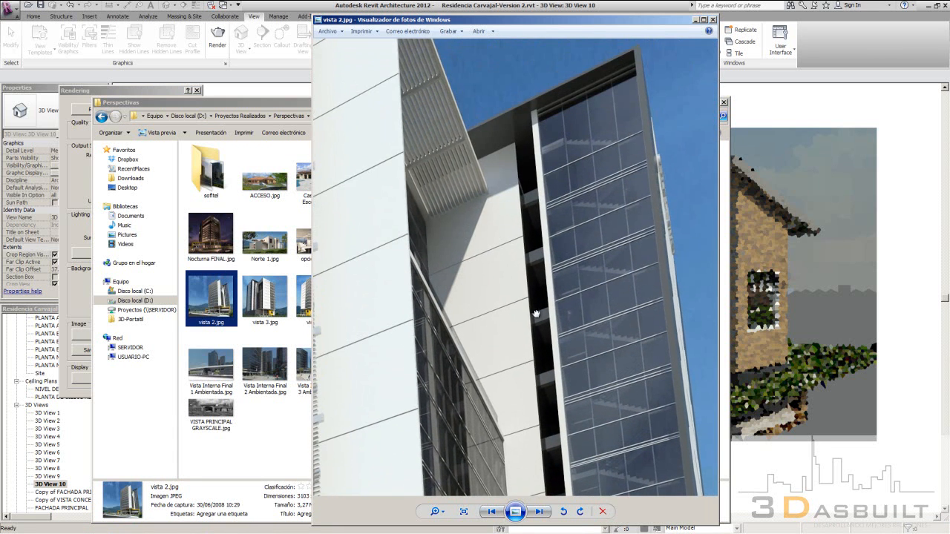
pyautogui.moveTo(546, 386); pyautogui.dragTo(553, 301)
pyautogui.moveTo(586, 371); pyautogui.dragTo(587, 219)
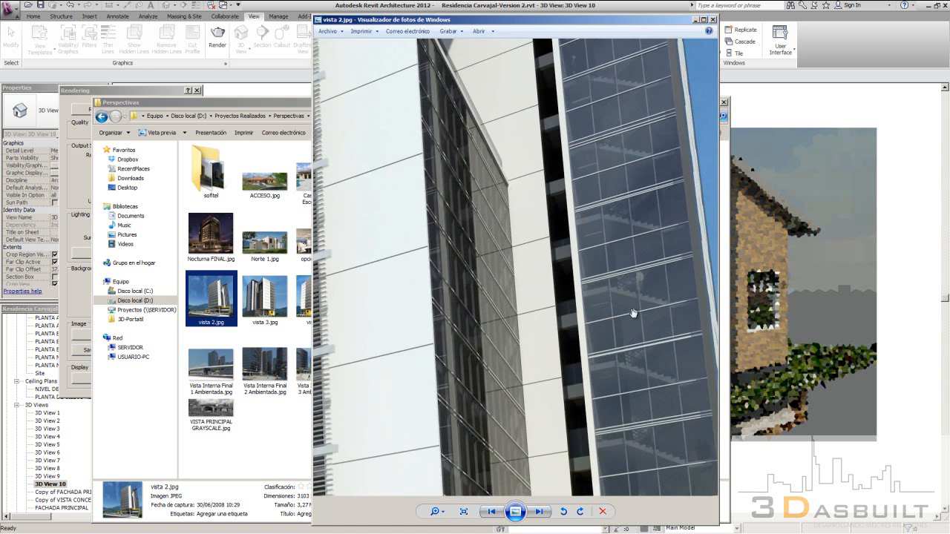
pyautogui.moveTo(633, 300); pyautogui.dragTo(568, 127)
pyautogui.moveTo(562, 319); pyautogui.dragTo(688, 118)
pyautogui.moveTo(484, 336); pyautogui.dragTo(627, 334)
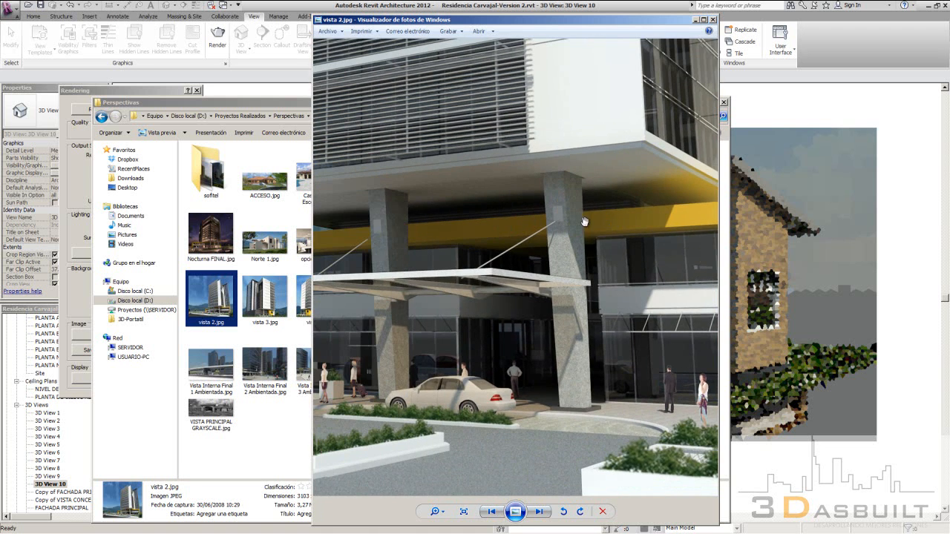
pyautogui.moveTo(447, 308); pyautogui.dragTo(610, 289)
pyautogui.moveTo(421, 337); pyautogui.dragTo(569, 354)
pyautogui.moveTo(438, 277); pyautogui.dragTo(438, 329)
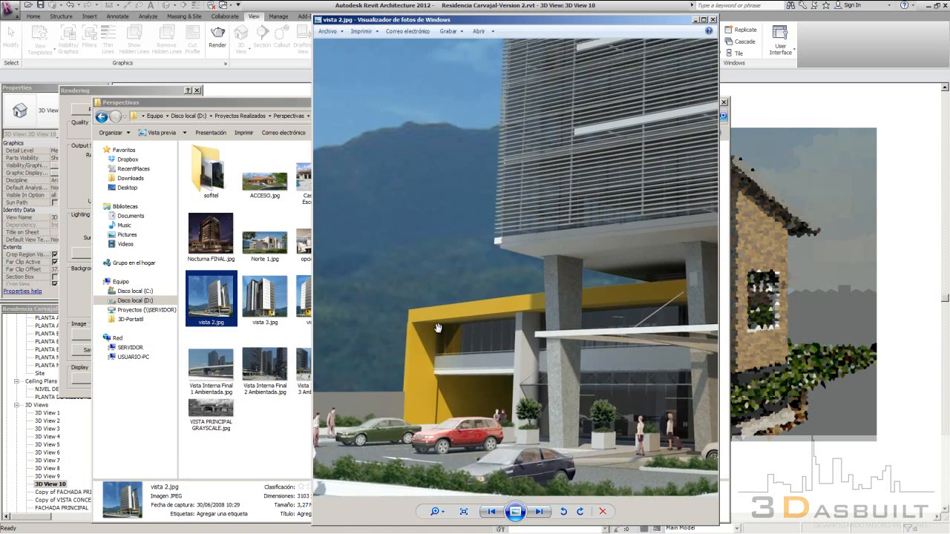
pyautogui.click(714, 19)
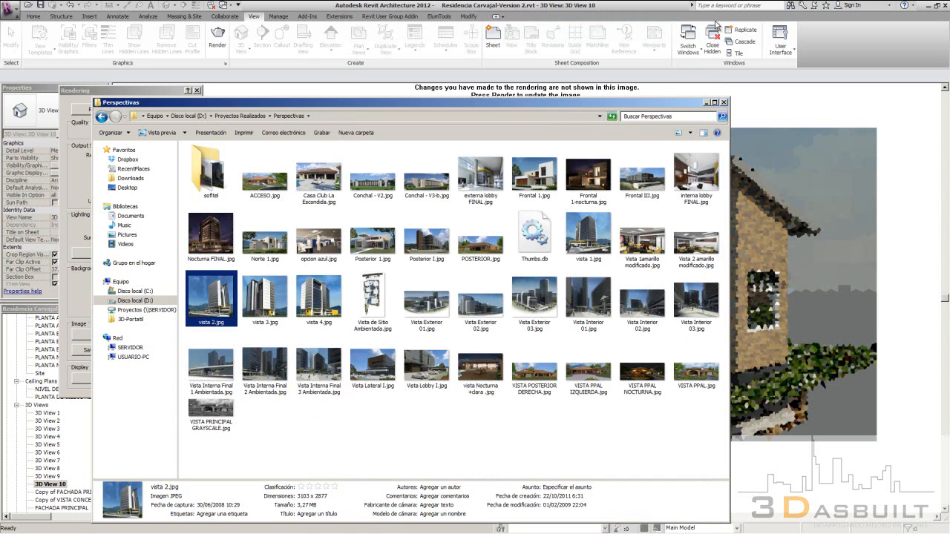
# Return to Revit, try the 600 DPI printer resolution for the render, and restore 300 DPI.
pyautogui.click(799, 121)
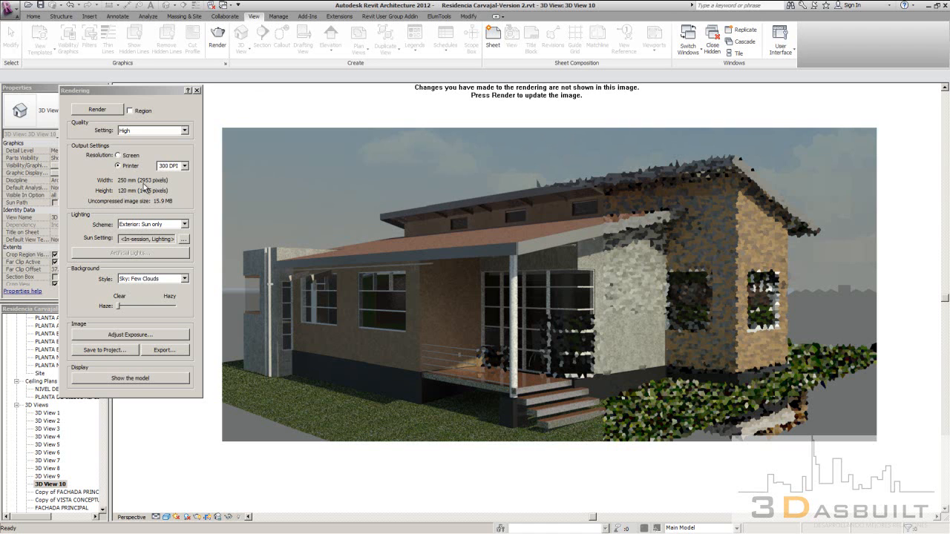
pyautogui.click(185, 165)
pyautogui.click(170, 195)
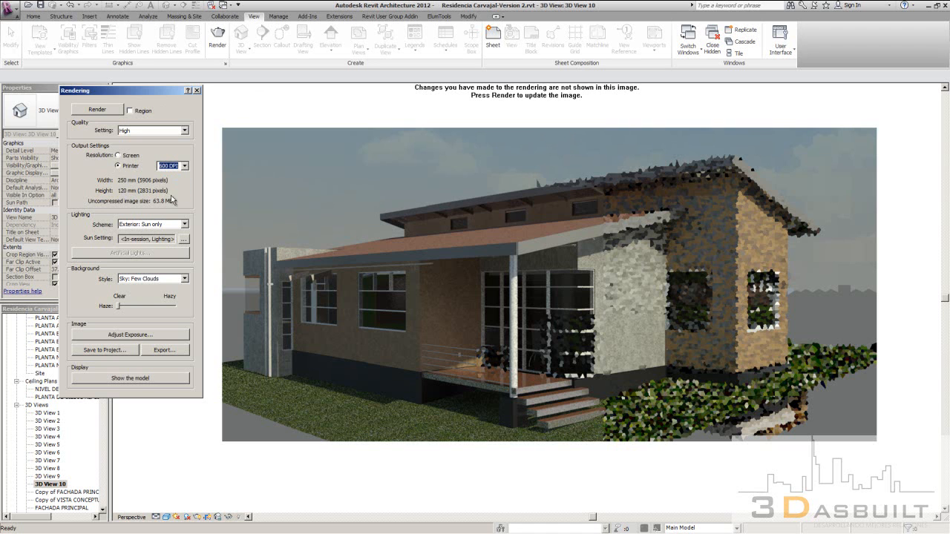
pyautogui.click(186, 167)
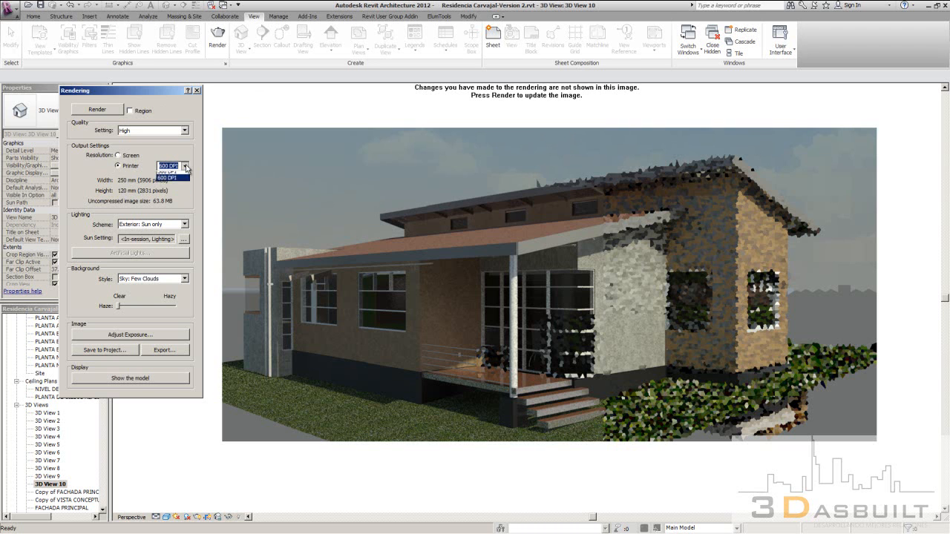
pyautogui.click(173, 186)
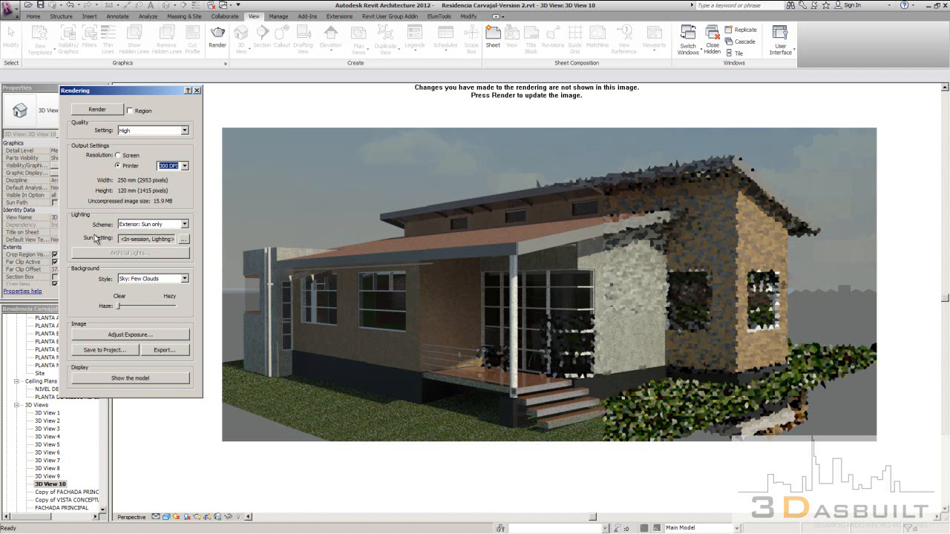
# Review the available render lighting schemes and keep Exterior: Sun only.
pyautogui.click(155, 224)
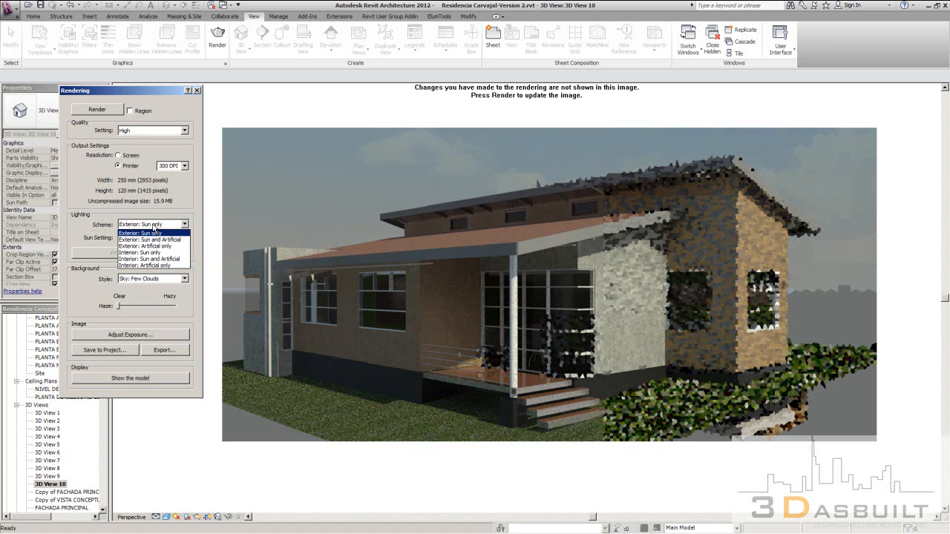
pyautogui.click(158, 233)
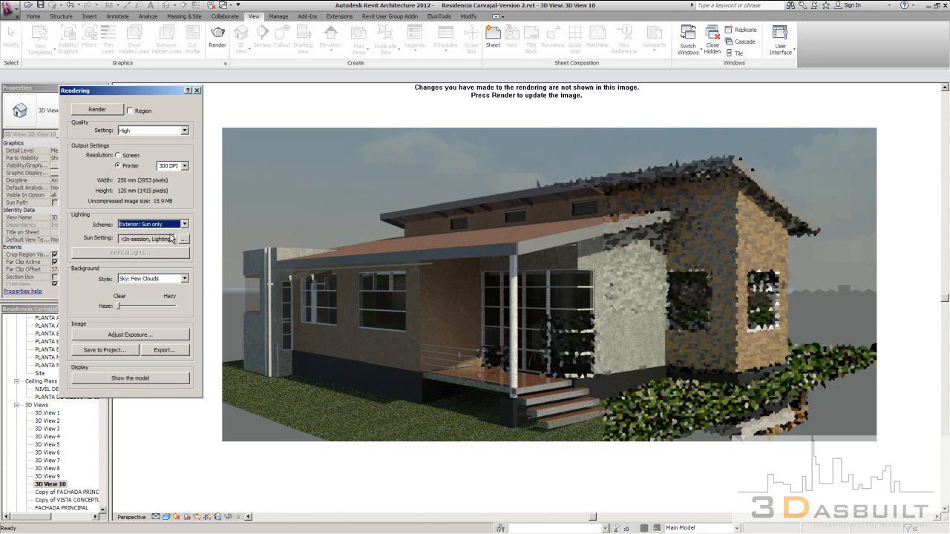
pyautogui.click(551, 361)
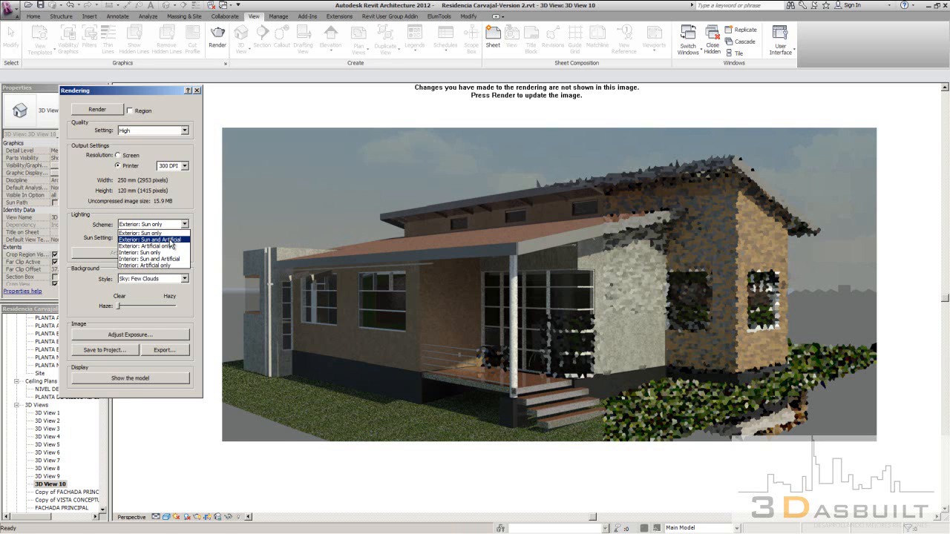
# Switch to the Perspectivas folder, open VISTA PPAL NOCTURNA.jpg, examine the lit facade up close, and close the image.
pyautogui.click(68, 524)
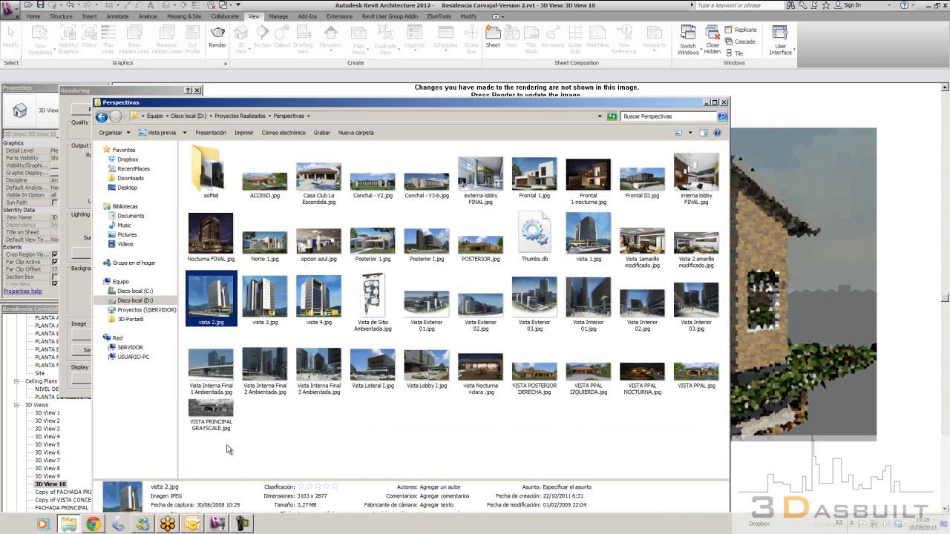
pyautogui.click(490, 445)
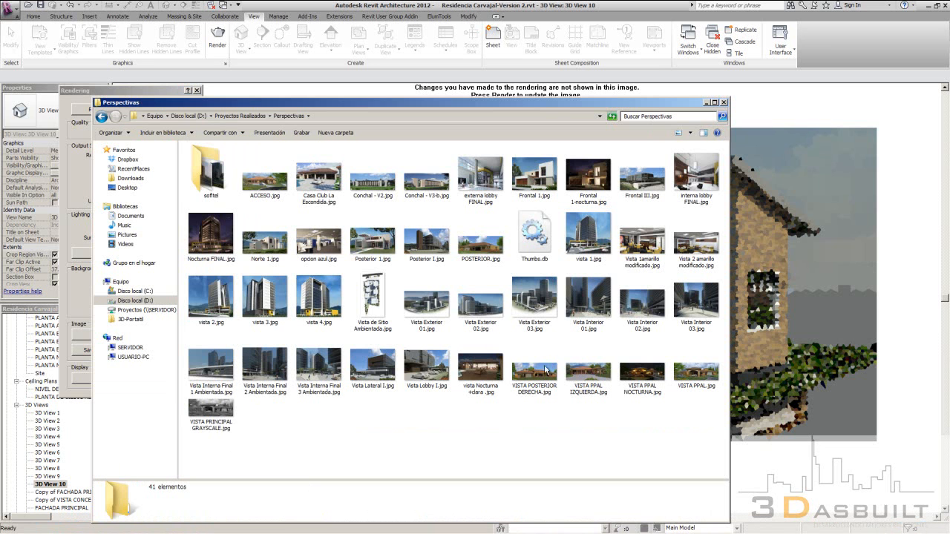
pyautogui.doubleClick(642, 371)
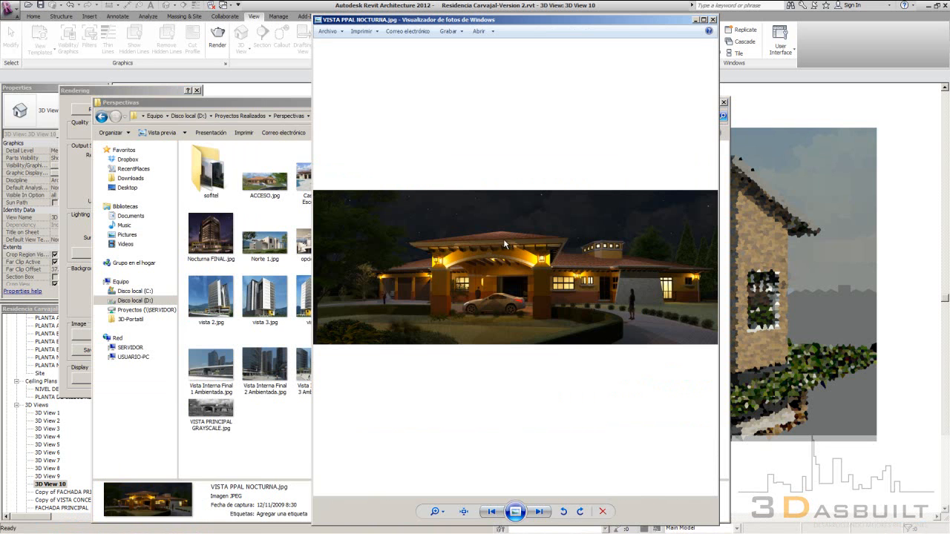
pyautogui.scroll(5, 530, 264)
pyautogui.moveTo(592, 284); pyautogui.dragTo(282, 252)
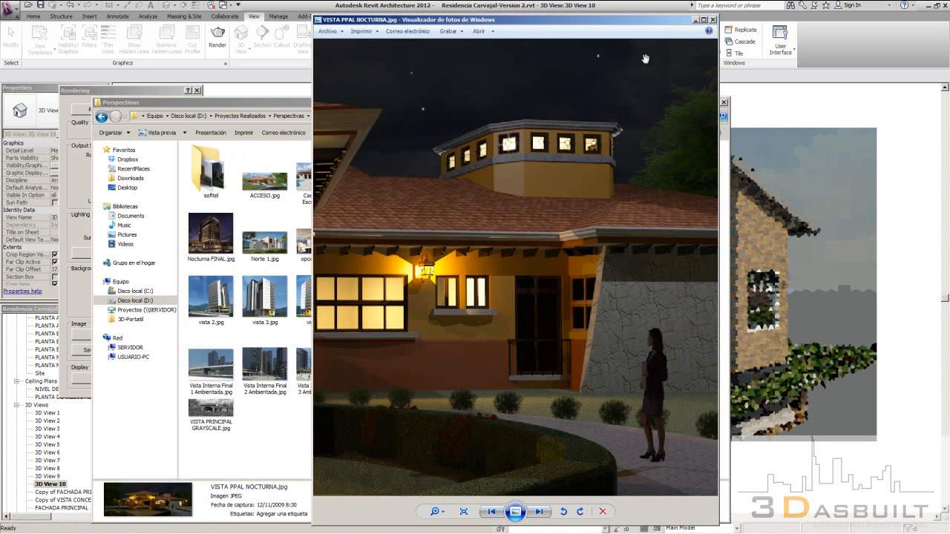
pyautogui.click(713, 19)
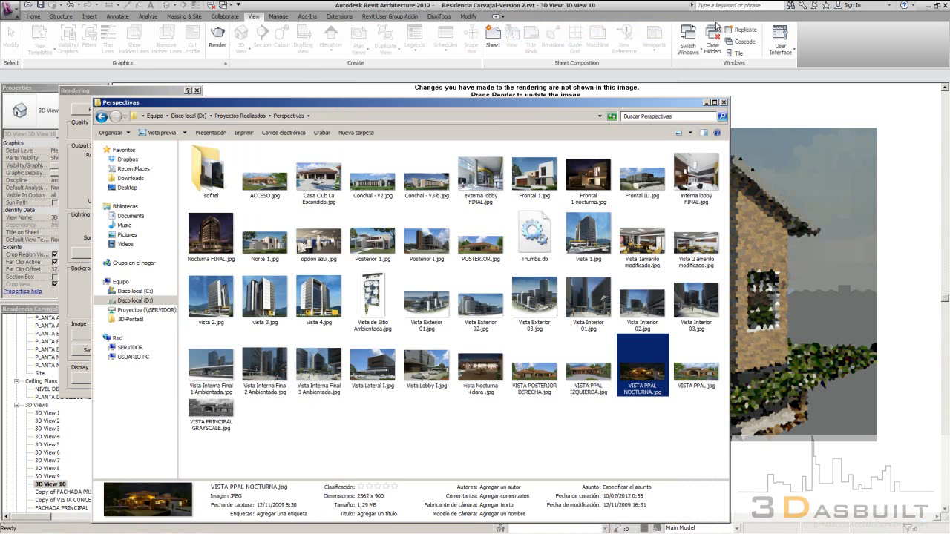
# Open Frontal 1-nocturna.jpg, examine the artificial lighting on the house entrance and facade, and close the image.
pyautogui.doubleClick(594, 191)
pyautogui.scroll(1, 327, 181)
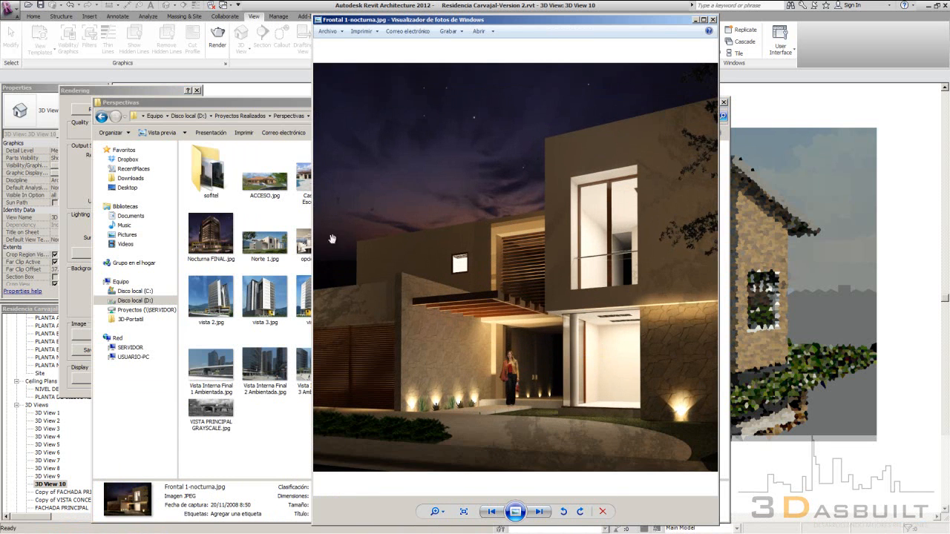
pyautogui.moveTo(537, 379); pyautogui.dragTo(479, 380)
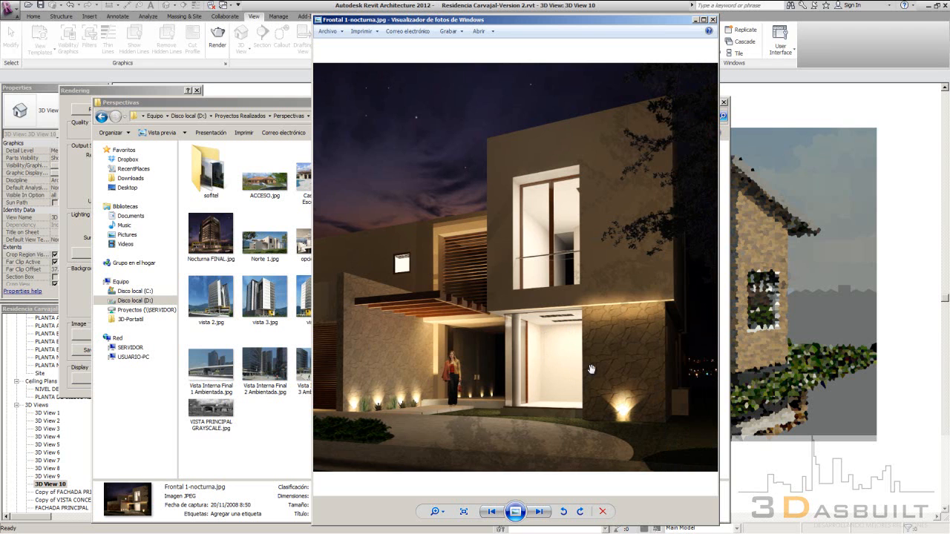
pyautogui.click(712, 20)
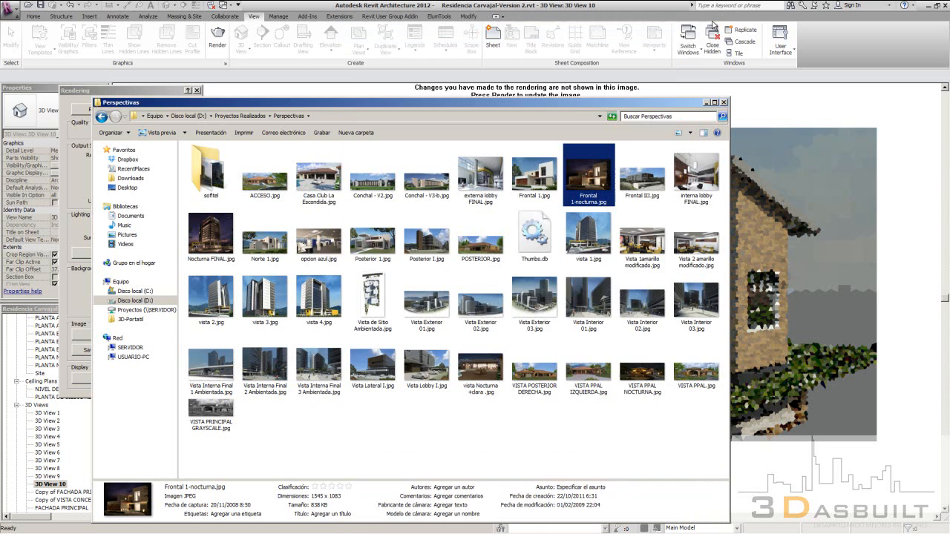
# Return to Revit and set the render lighting scheme to Exterior: Artificial only.
pyautogui.click(787, 256)
pyautogui.click(148, 225)
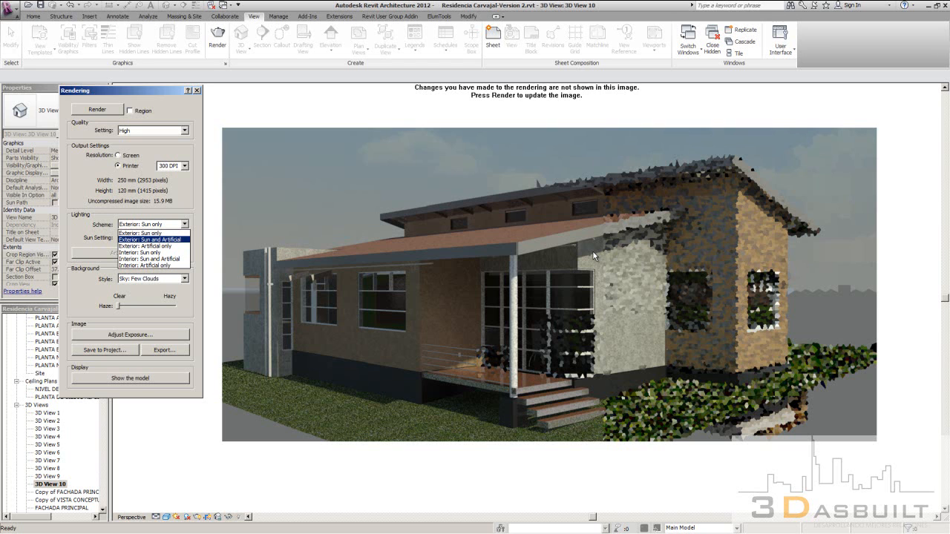
pyautogui.press('Down')
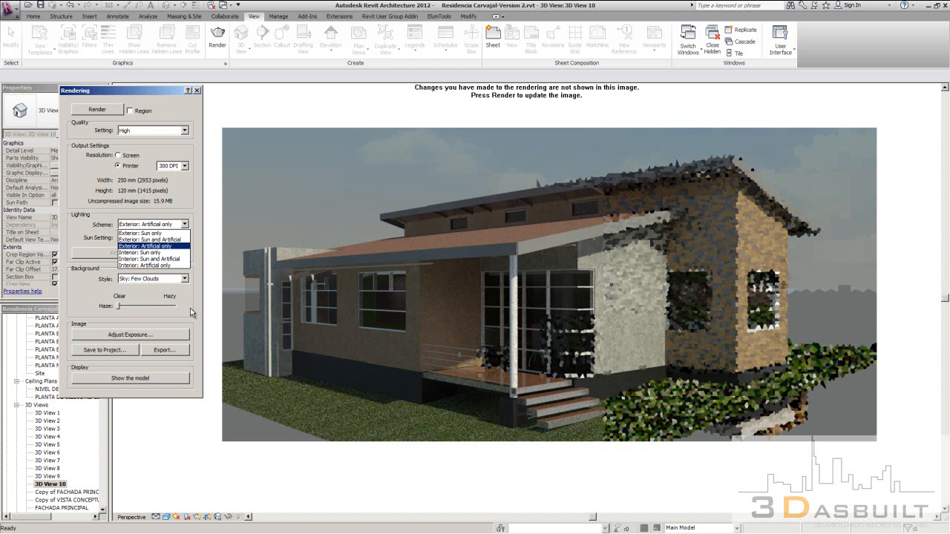
pyautogui.click(162, 246)
# Review the interior lighting schemes, view the opcion azul.jpg office rendering from the Perspectivas folder, and return to Revit.
pyautogui.click(164, 225)
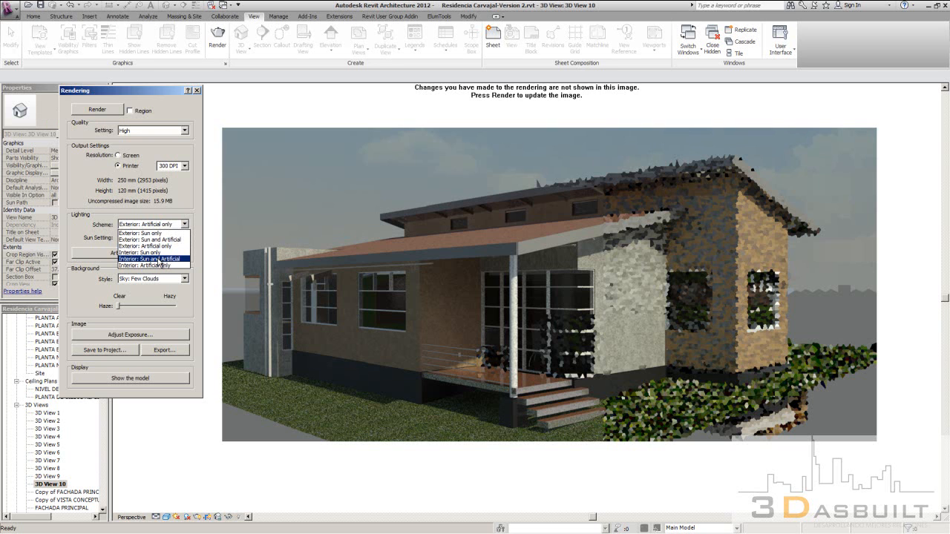
pyautogui.moveTo(124, 532)
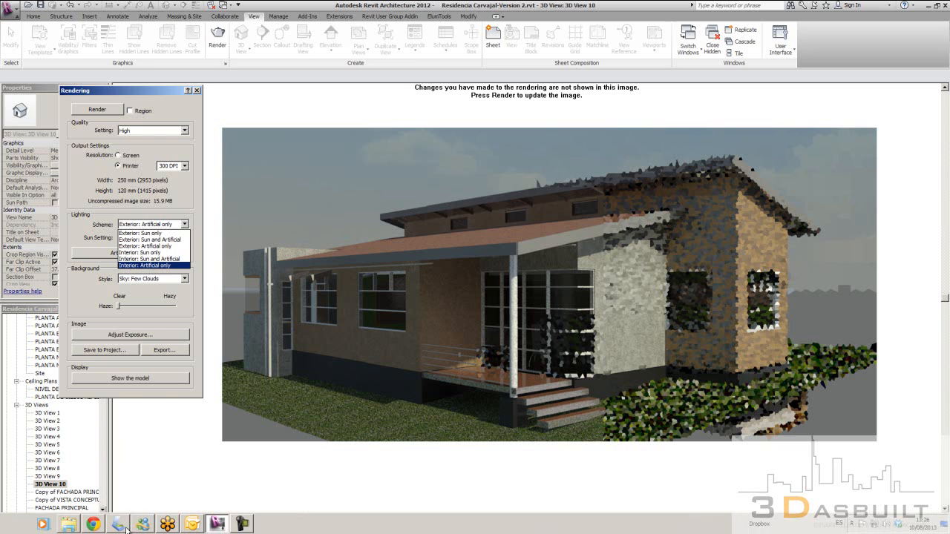
pyautogui.click(65, 526)
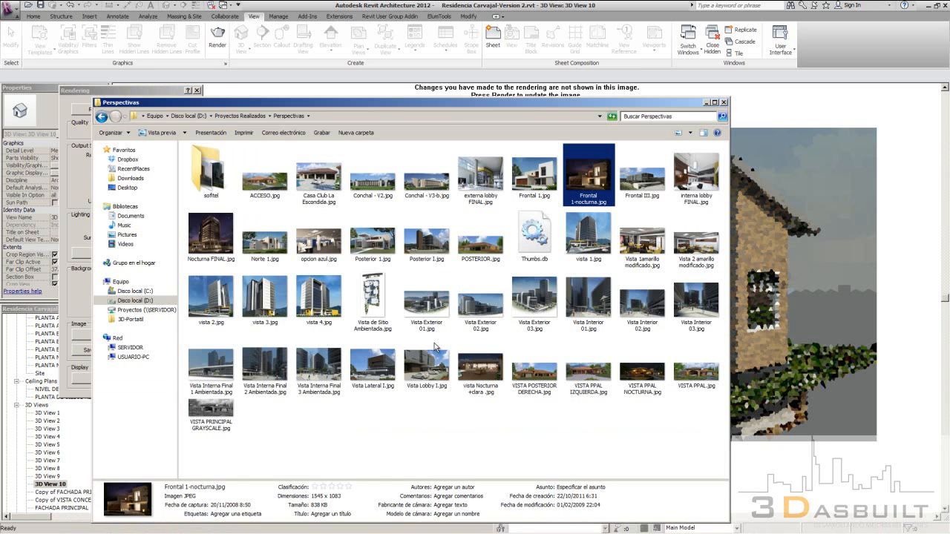
pyautogui.doubleClick(317, 242)
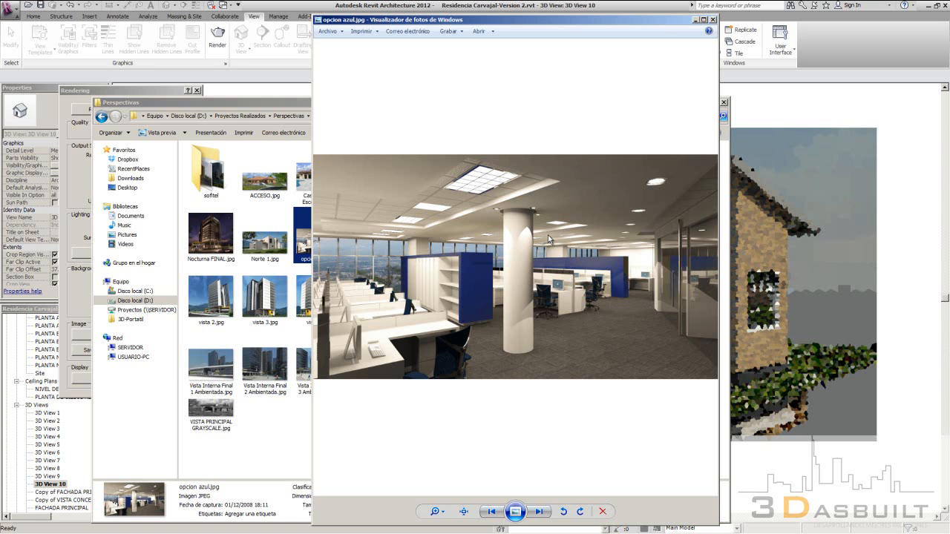
pyautogui.click(765, 273)
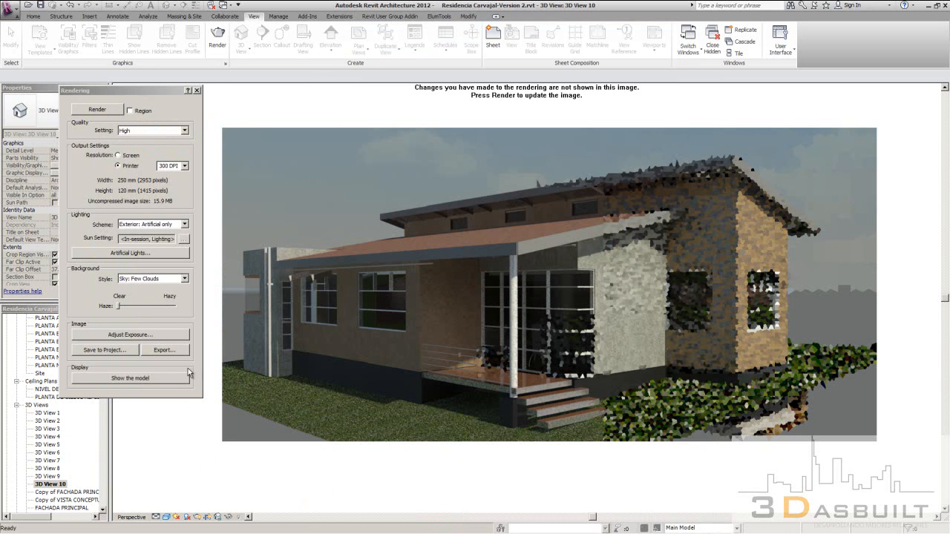
# Set the render lighting scheme to Exterior: Sun only.
pyautogui.click(184, 225)
pyautogui.click(159, 234)
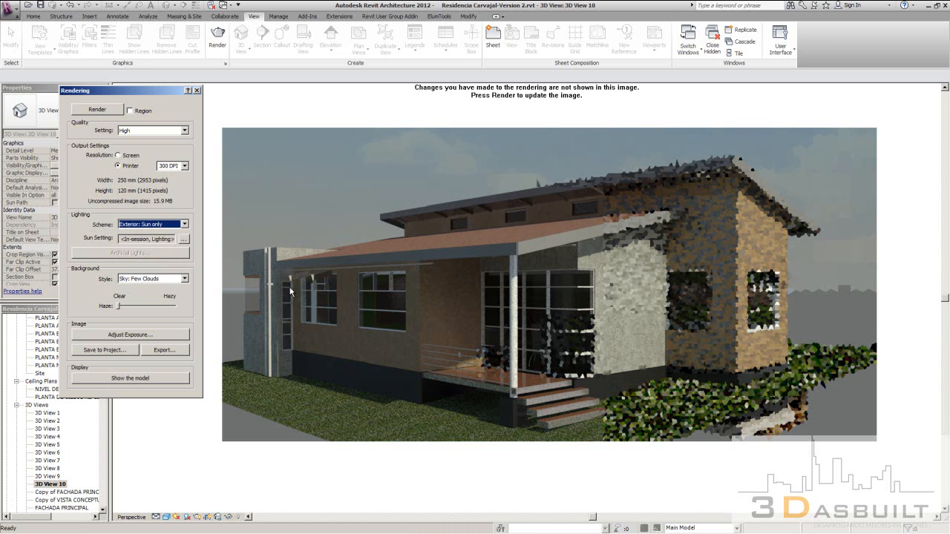
pyautogui.click(176, 224)
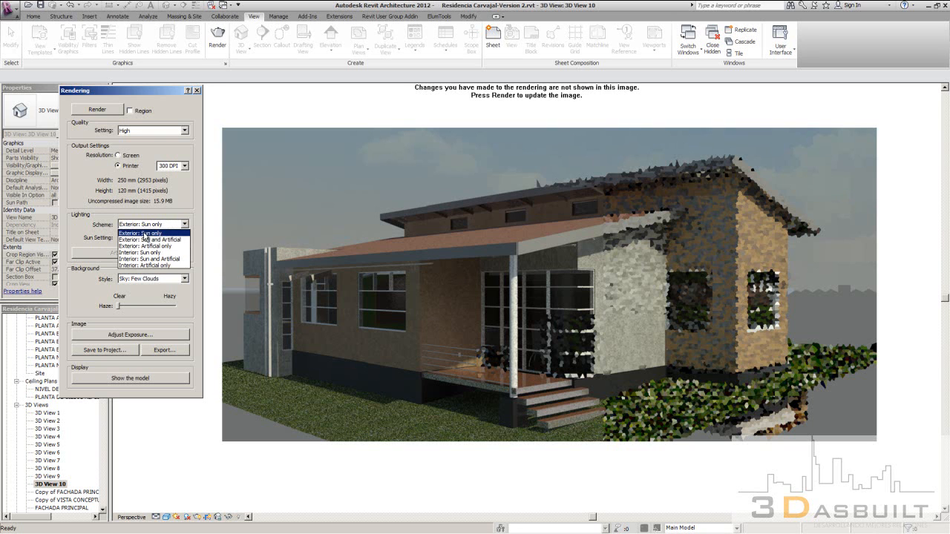
pyautogui.click(148, 235)
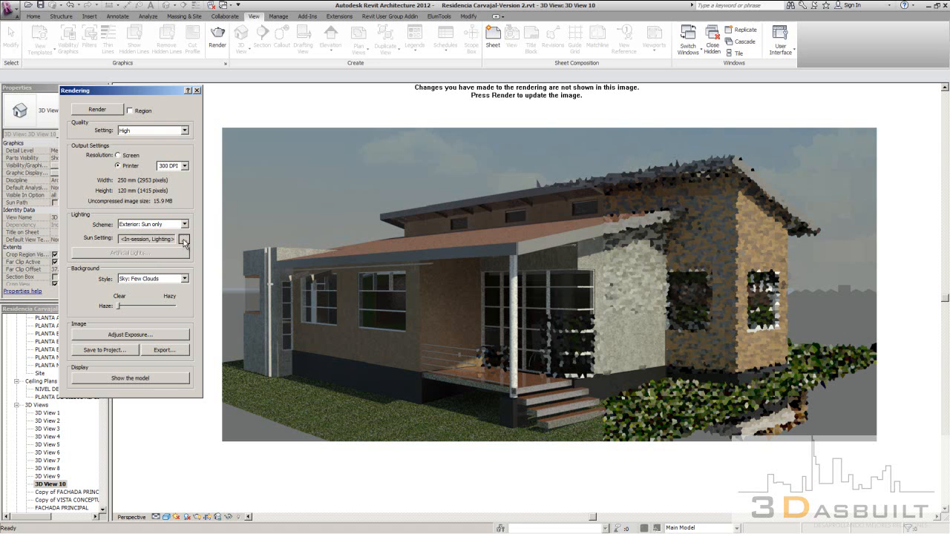
# In the render's sun settings, try azimuths of 0, 90 and 270 degrees, and apply an azimuth of 180° relative to the view.
pyautogui.click(183, 239)
pyautogui.moveTo(776, 192); pyautogui.dragTo(522, 189)
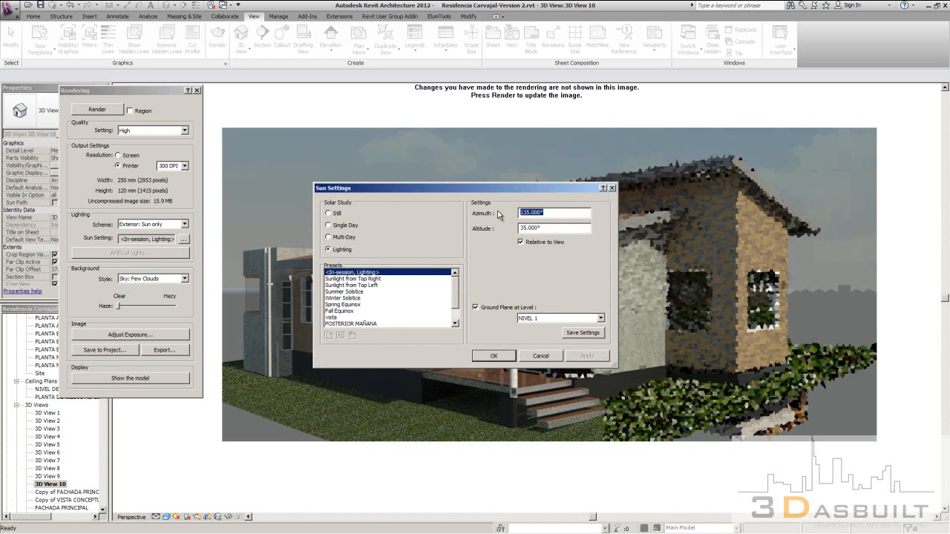
pyautogui.moveTo(525, 191); pyautogui.dragTo(513, 246)
pyautogui.write('0')
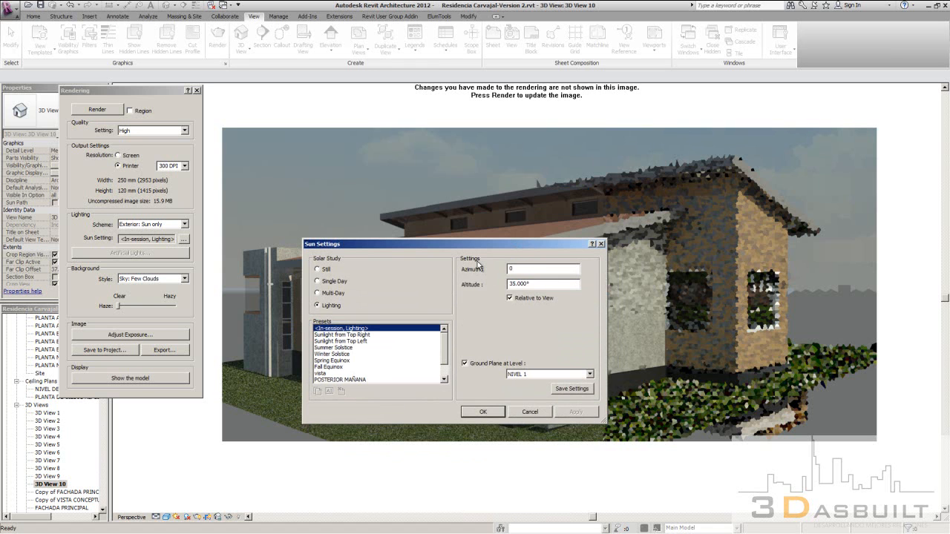
pyautogui.write('18')
pyautogui.press('BackSpace')
pyautogui.press('BackSpace')
pyautogui.press('BackSpace')
pyautogui.write('90')
pyautogui.press('BackSpace')
pyautogui.press('BackSpace')
pyautogui.write('270')
pyautogui.press('BackSpace')
pyautogui.press('Tab')
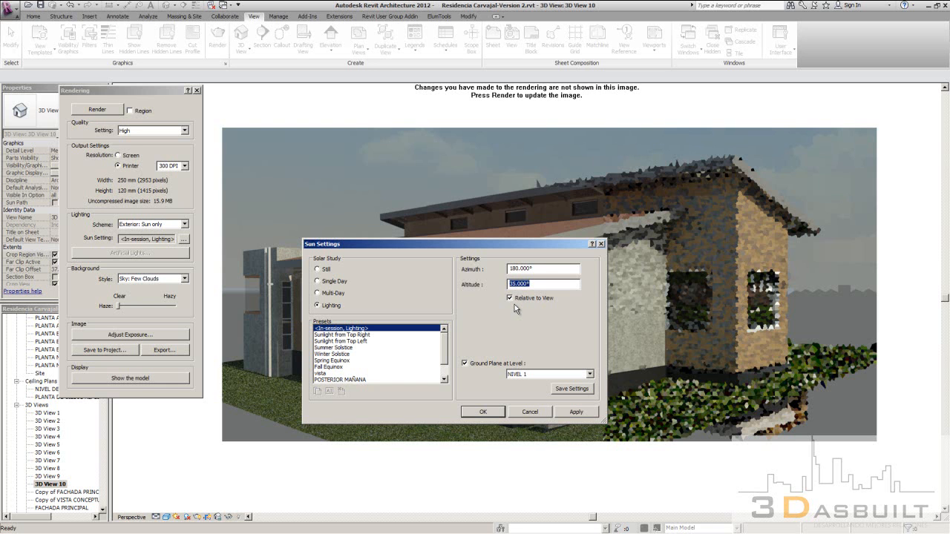
pyautogui.click(483, 413)
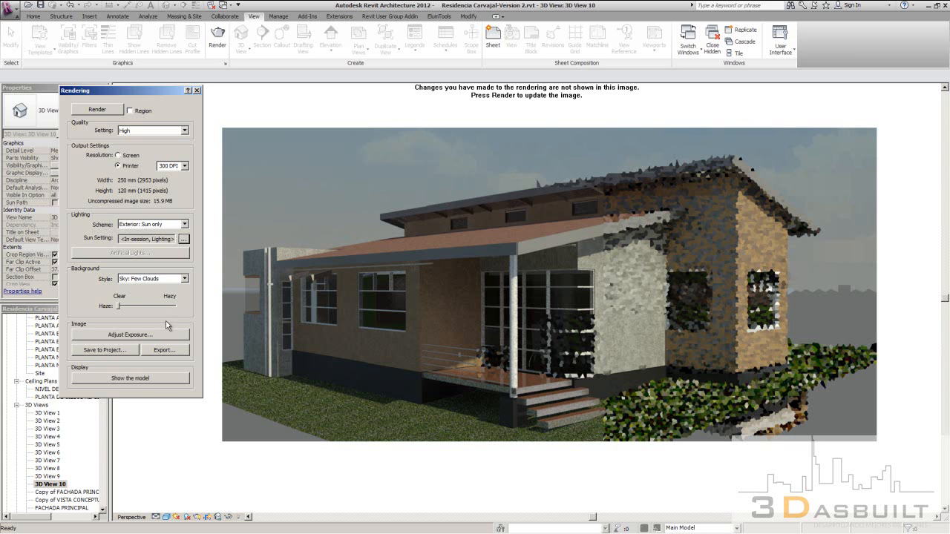
# Try the Color background style, change it to Image, and dismiss the background image dialog without choosing a file.
pyautogui.click(184, 278)
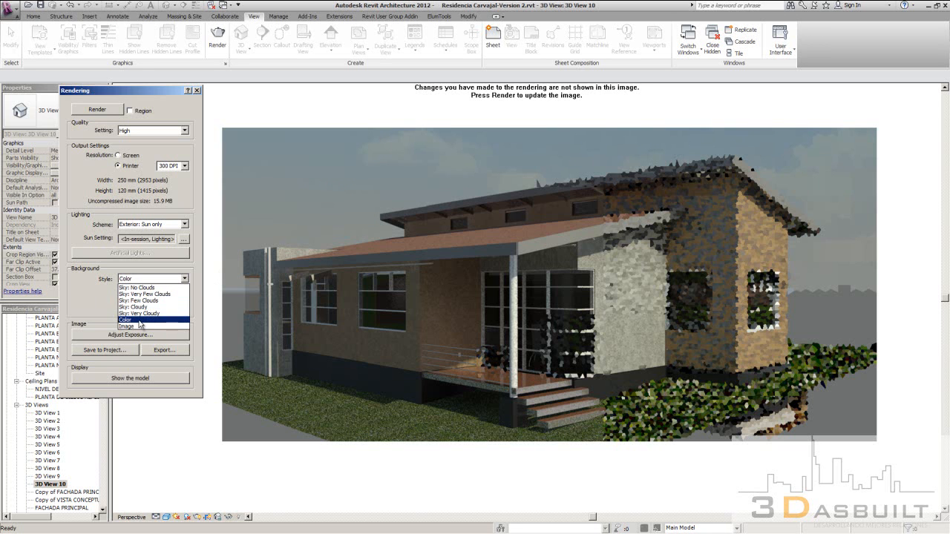
pyautogui.click(139, 320)
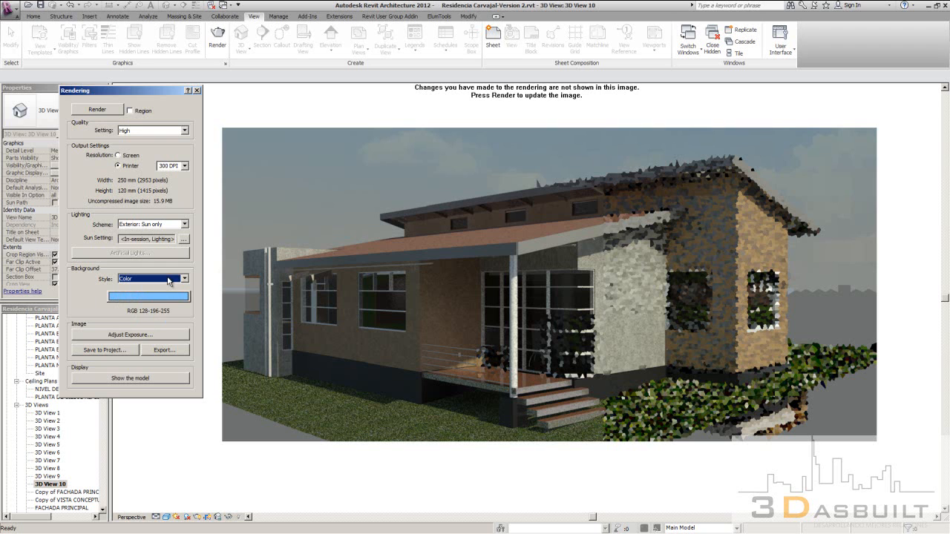
pyautogui.click(170, 279)
pyautogui.click(138, 328)
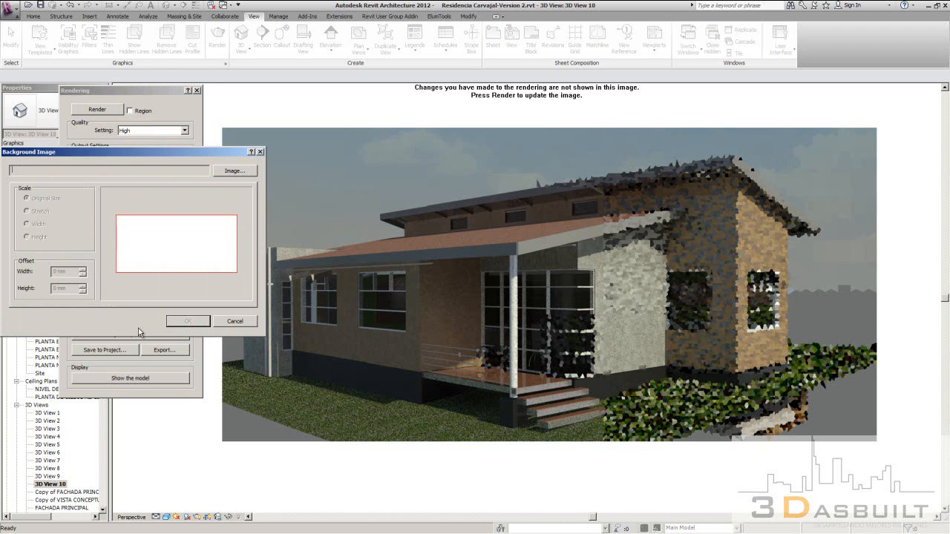
pyautogui.click(261, 153)
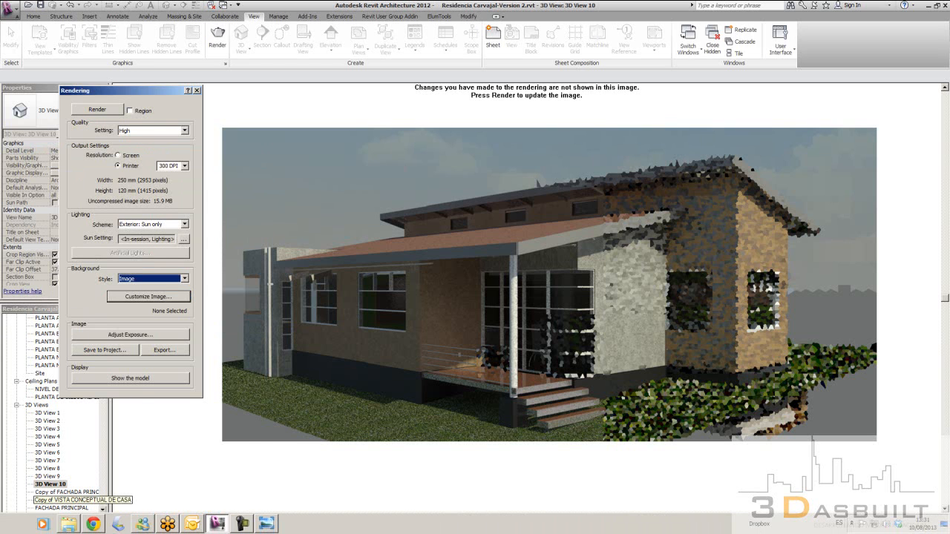
# Switch to the Perspectivas folder and open Casa Club La Escondida.jpg to examine its sky background up close.
pyautogui.click(68, 524)
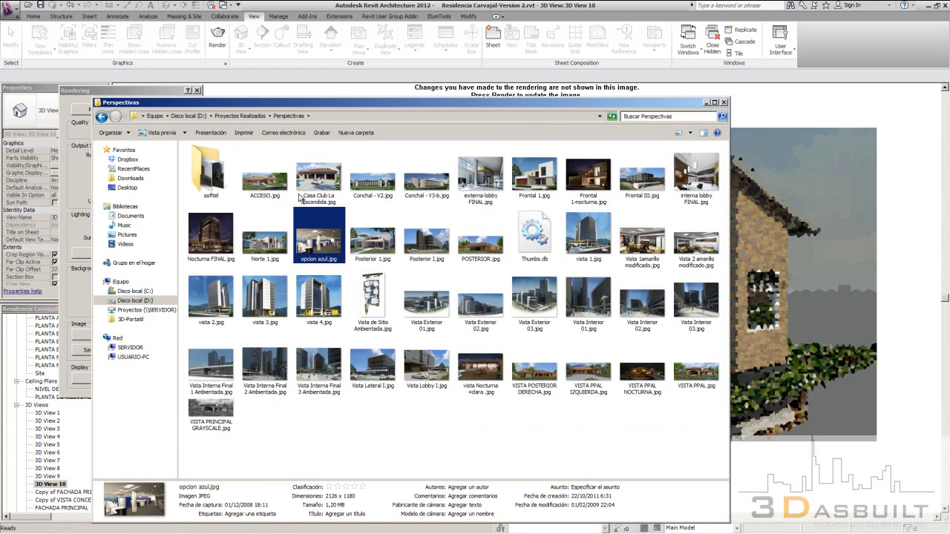
pyautogui.doubleClick(327, 177)
pyautogui.scroll(4, 342, 207)
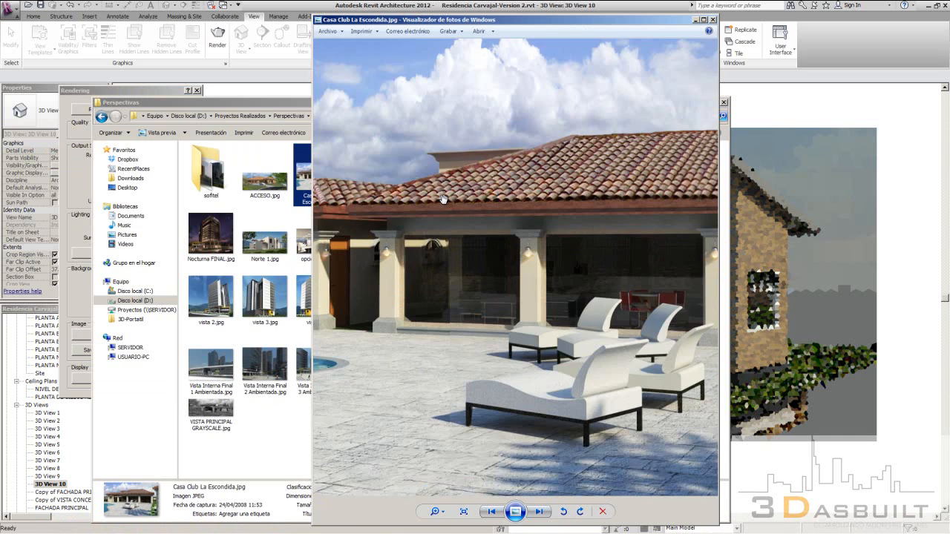
# Browse through the other sample renderings in the Perspectivas folder to examine their skies and backgrounds, and close the photo viewer.
pyautogui.scroll(-4, 662, 186)
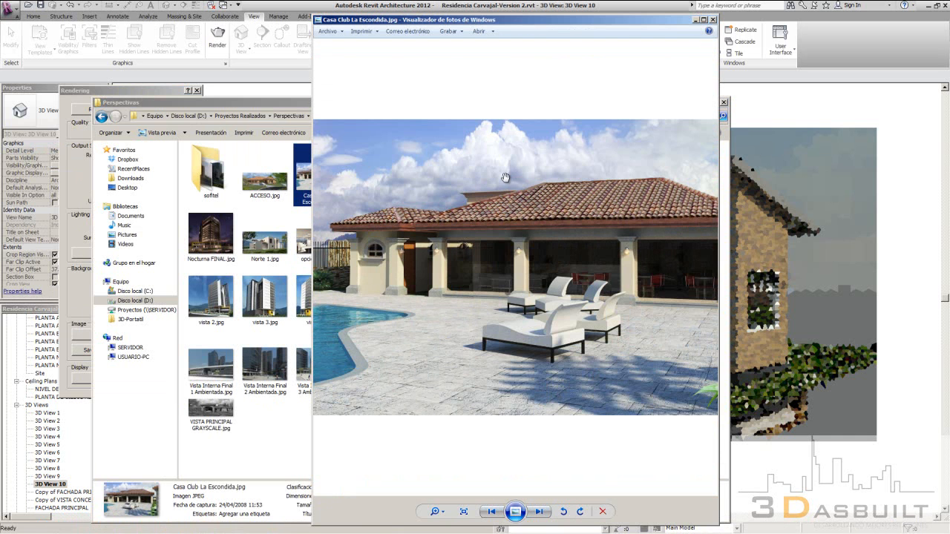
pyautogui.press('Right')
pyautogui.press('Right')
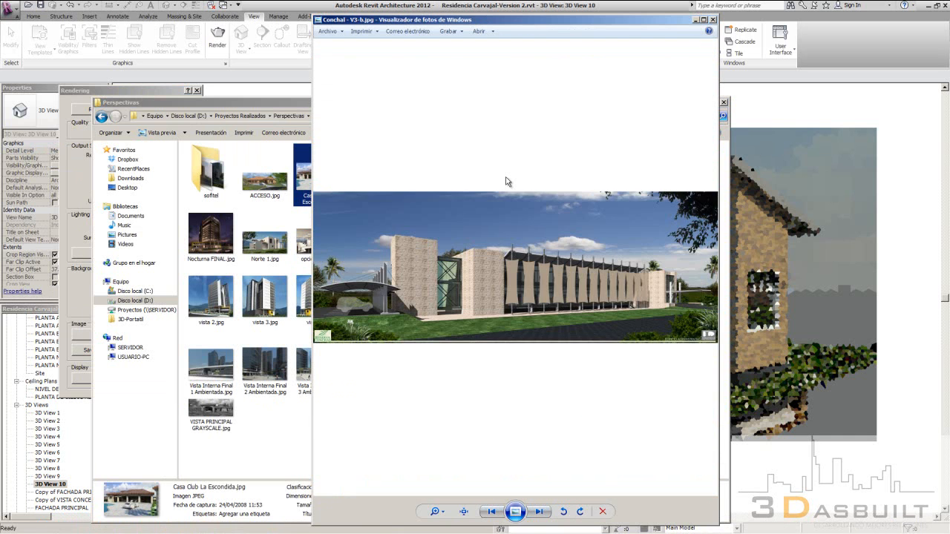
pyautogui.press('Right')
pyautogui.press('Right')
pyautogui.press('Right')
pyautogui.press('Right')
pyautogui.press('Right')
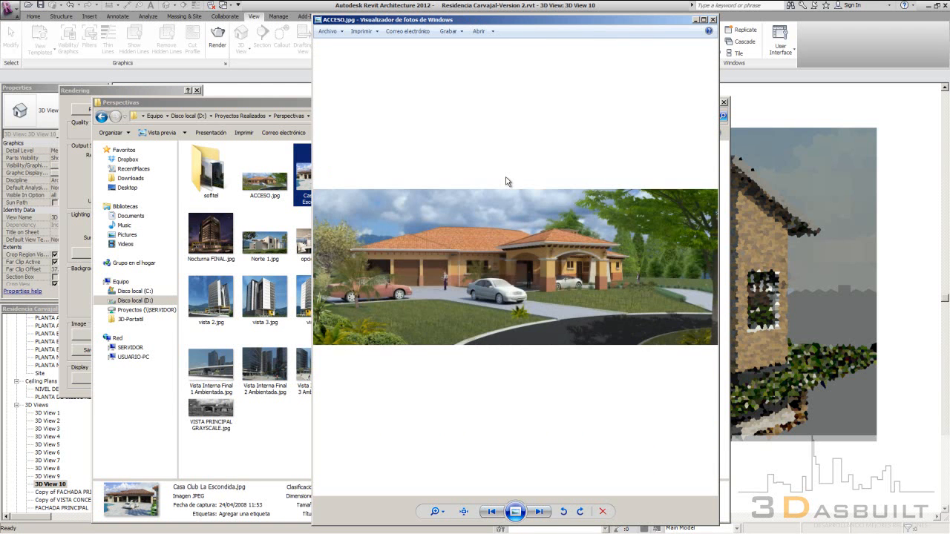
pyautogui.press('Right')
pyautogui.press('Right')
pyautogui.press('Right')
pyautogui.press('Right')
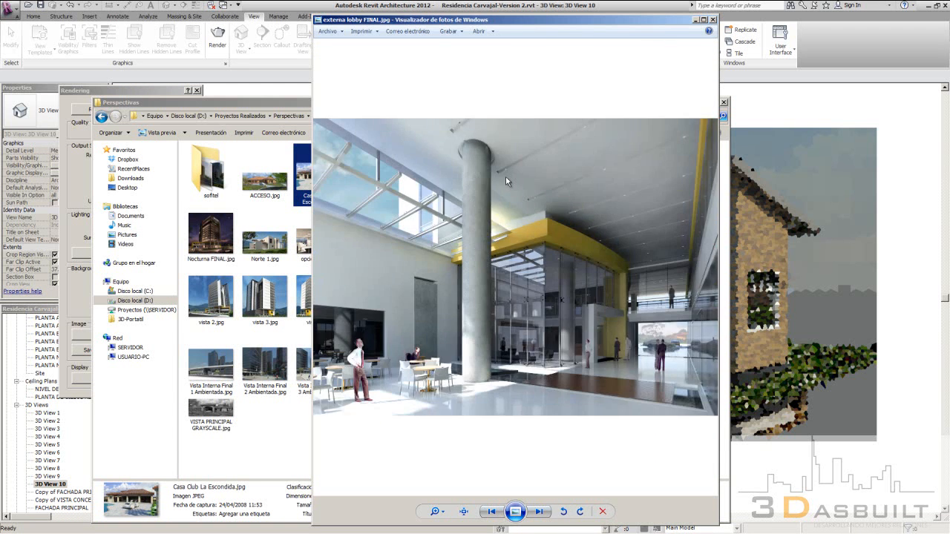
pyautogui.press('Right')
pyautogui.press('Right')
pyautogui.press('Right')
pyautogui.press('Right')
pyautogui.press('Right')
pyautogui.press('Right')
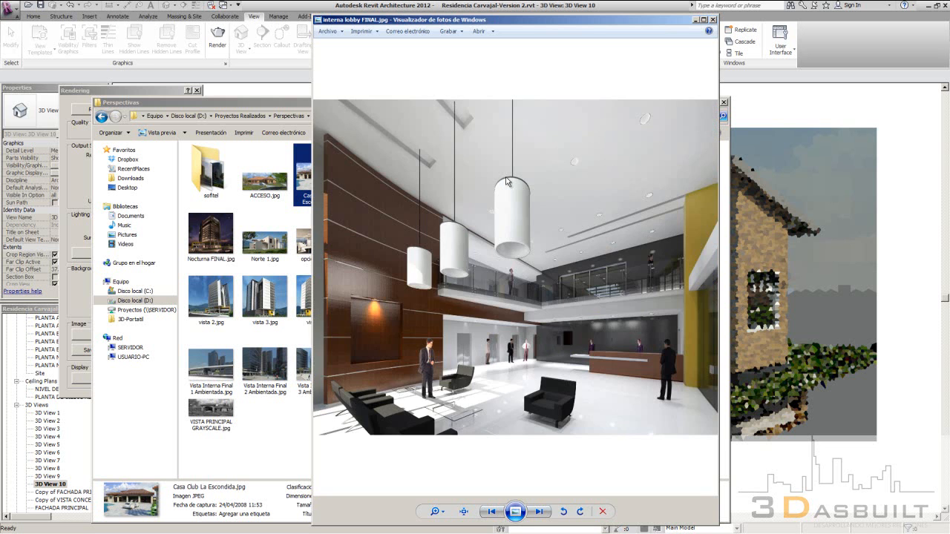
pyautogui.press('Right')
pyautogui.press('Right')
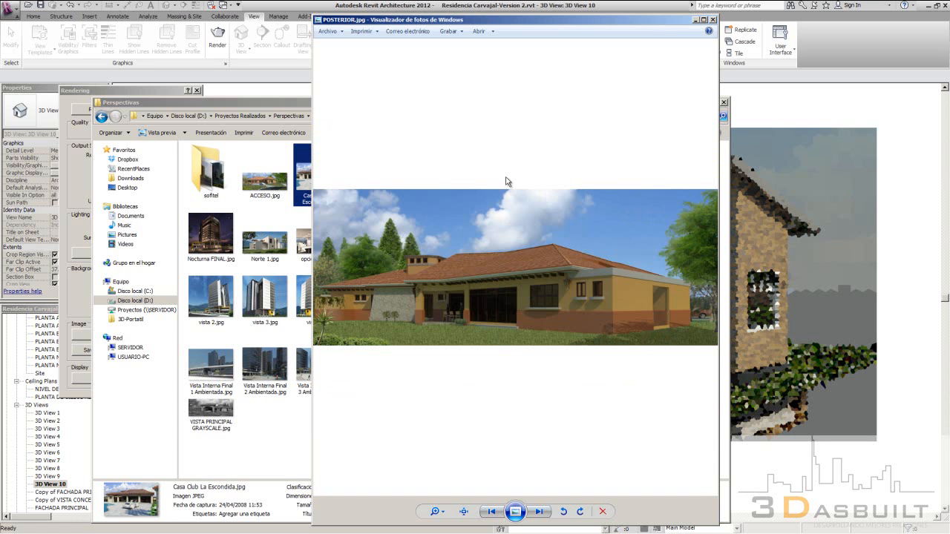
pyautogui.press('Right')
pyautogui.press('Right')
pyautogui.press('Right')
pyautogui.press('Right')
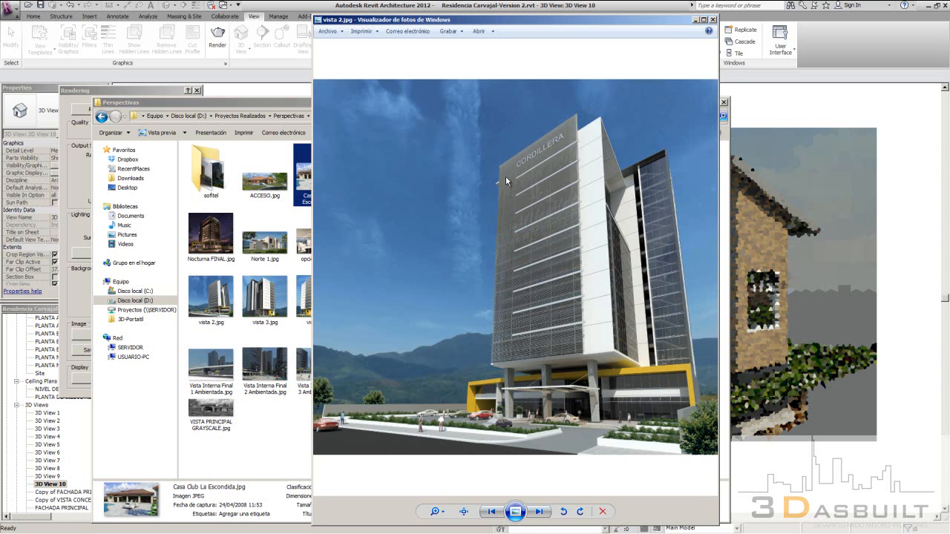
pyautogui.press('Right')
pyautogui.press('Right')
pyautogui.press('Right')
pyautogui.press('Right')
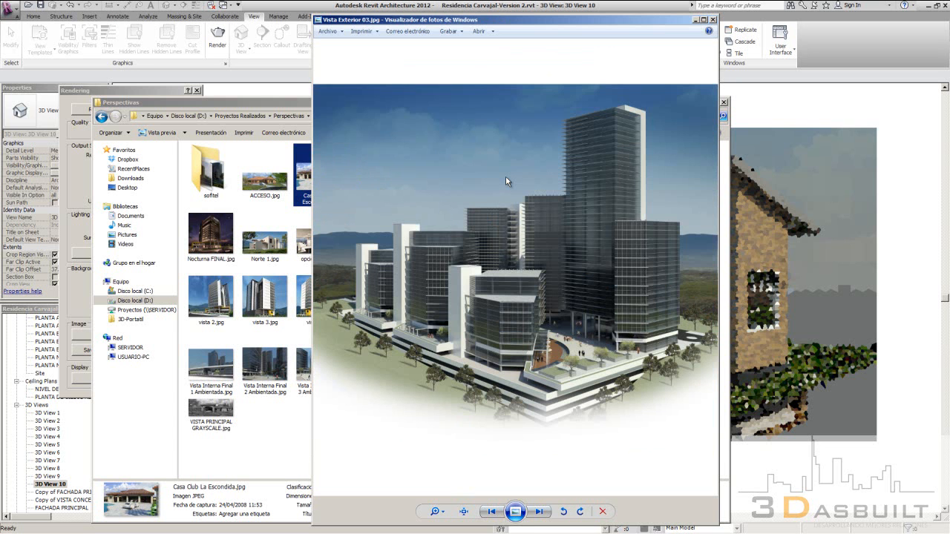
pyautogui.click(713, 19)
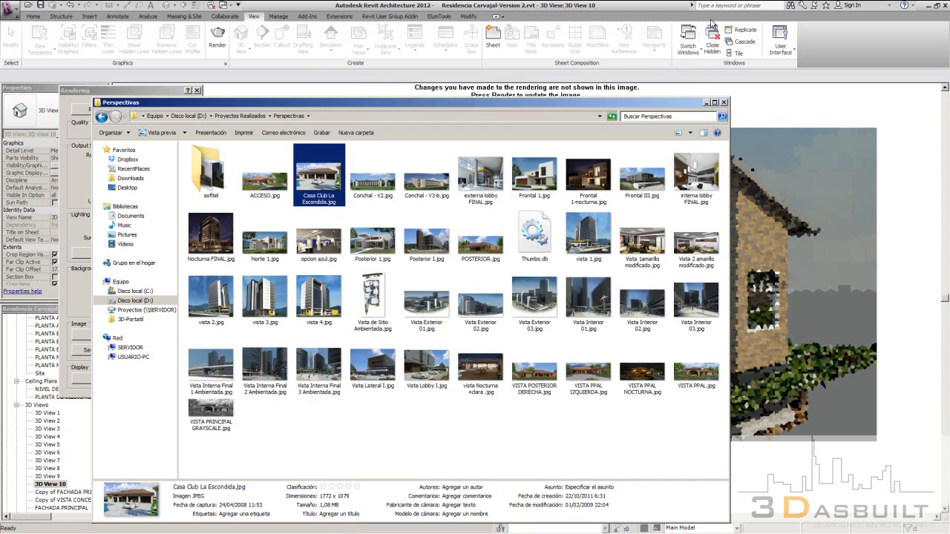
# Switch back to Revit, keep the Image background style, set quality to Low and resolution to Screen, and render the view.
pyautogui.click(146, 90)
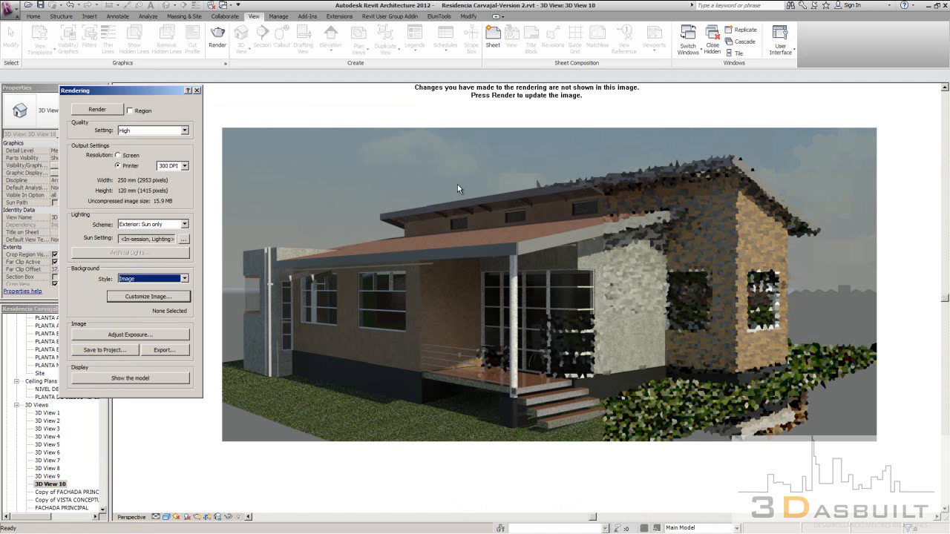
pyautogui.click(156, 279)
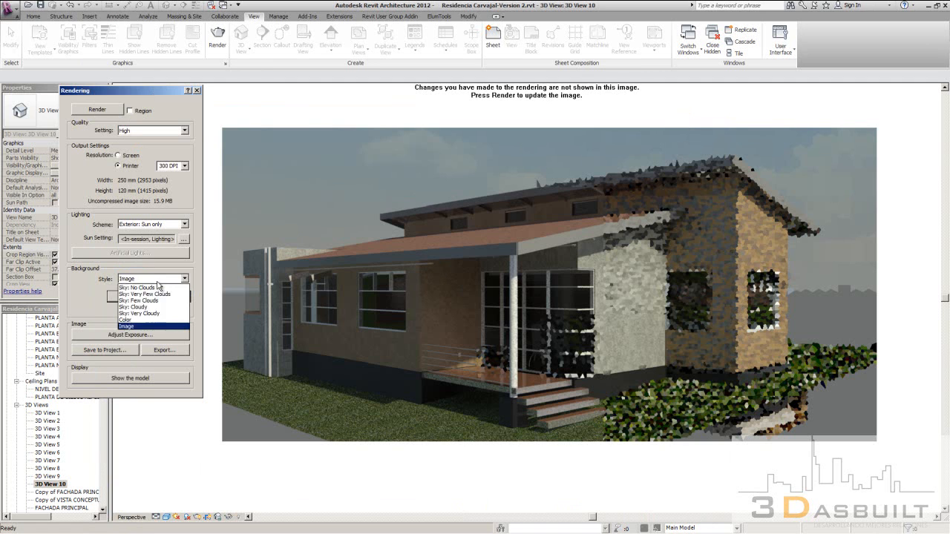
pyautogui.click(159, 280)
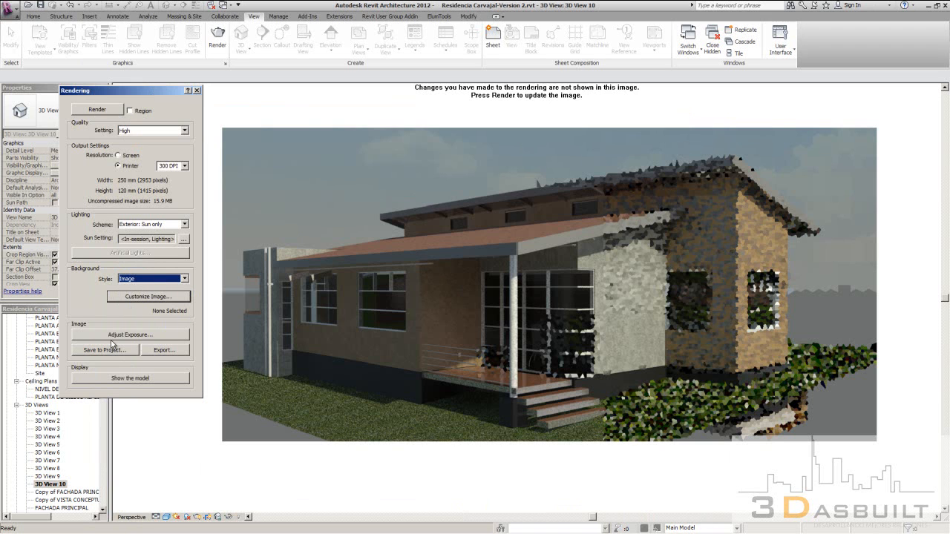
pyautogui.click(152, 131)
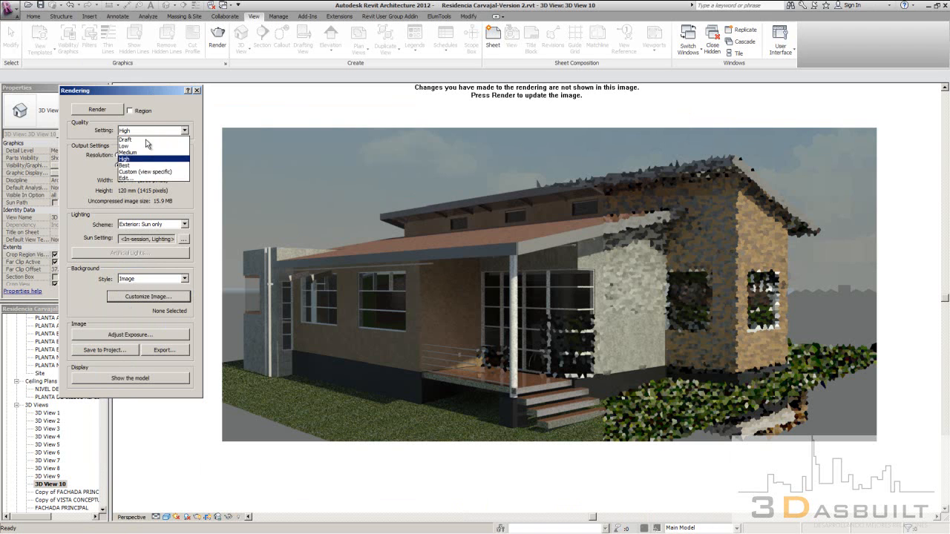
pyautogui.click(130, 146)
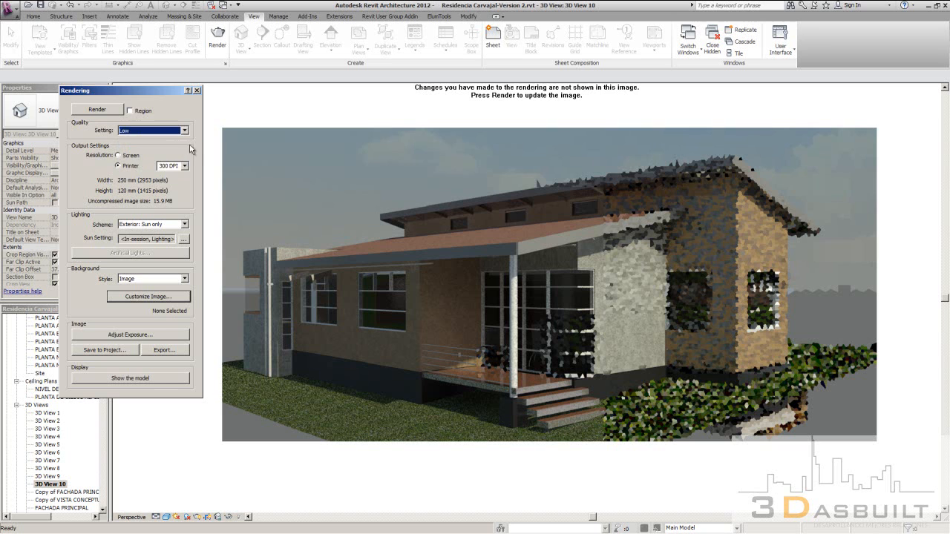
pyautogui.click(99, 111)
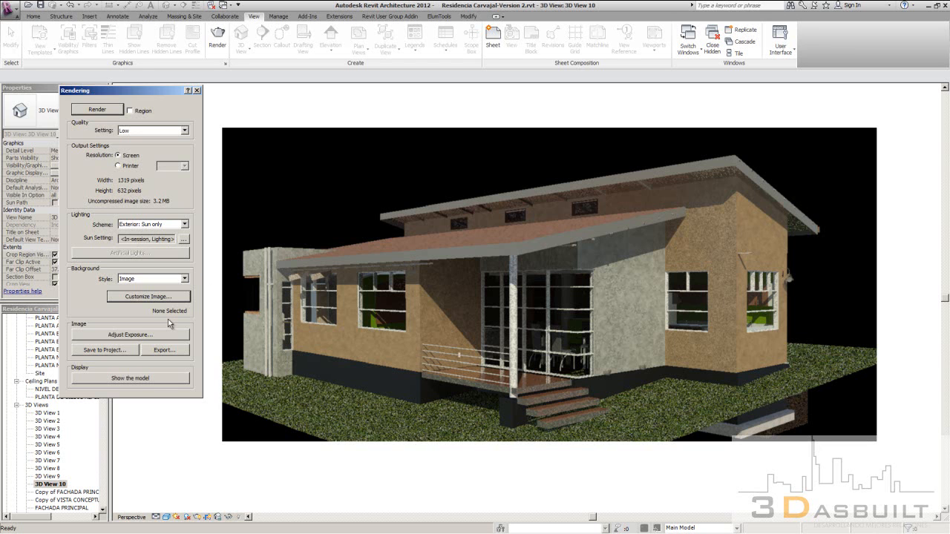
# Change the background style to Sky: Very Few Clouds and render the view again.
pyautogui.click(178, 280)
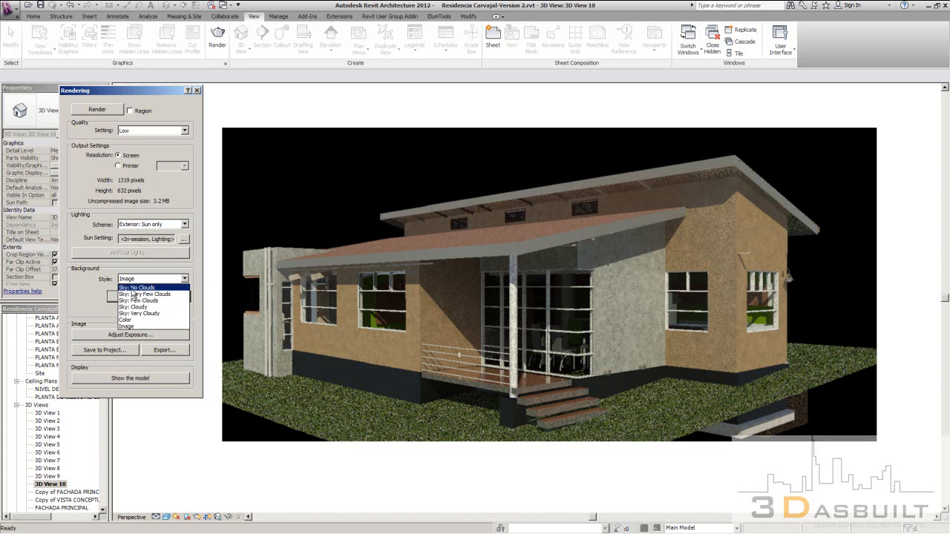
pyautogui.click(142, 295)
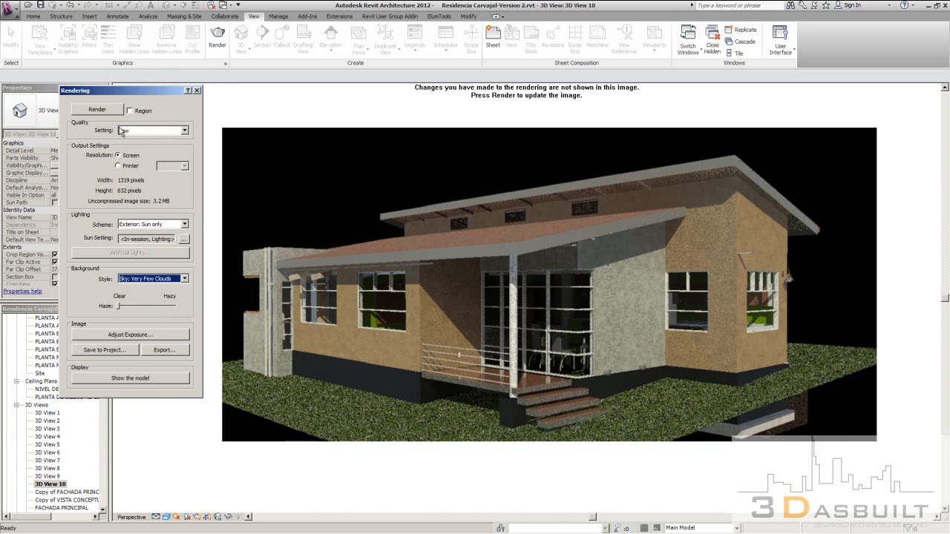
pyautogui.click(98, 110)
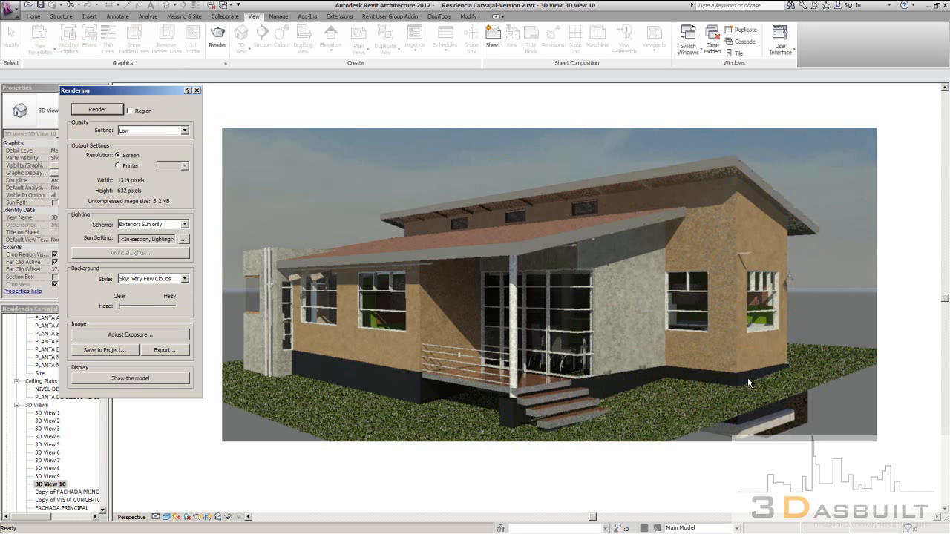
# Open the exposure adjustment for the rendered image, try an exposure value of 12, and apply 13.
pyautogui.click(143, 336)
pyautogui.moveTo(163, 104); pyautogui.dragTo(117, 71)
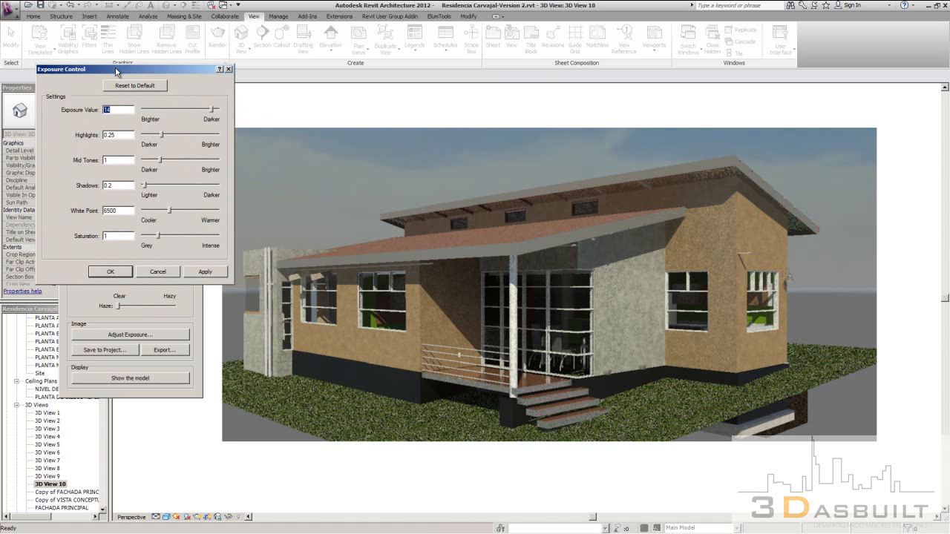
pyautogui.moveTo(213, 110); pyautogui.dragTo(207, 110)
pyautogui.write('12')
pyautogui.click(215, 272)
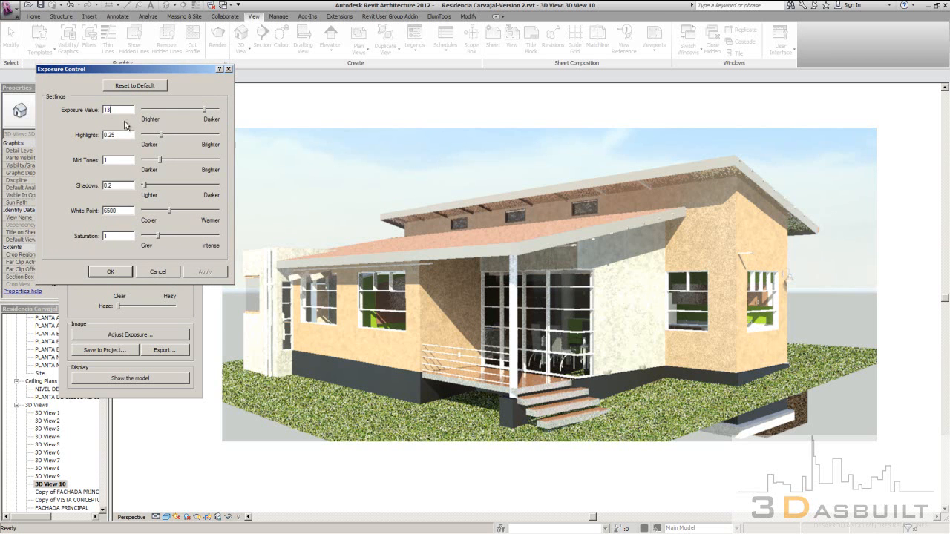
pyautogui.press('Tab')
pyautogui.click(216, 273)
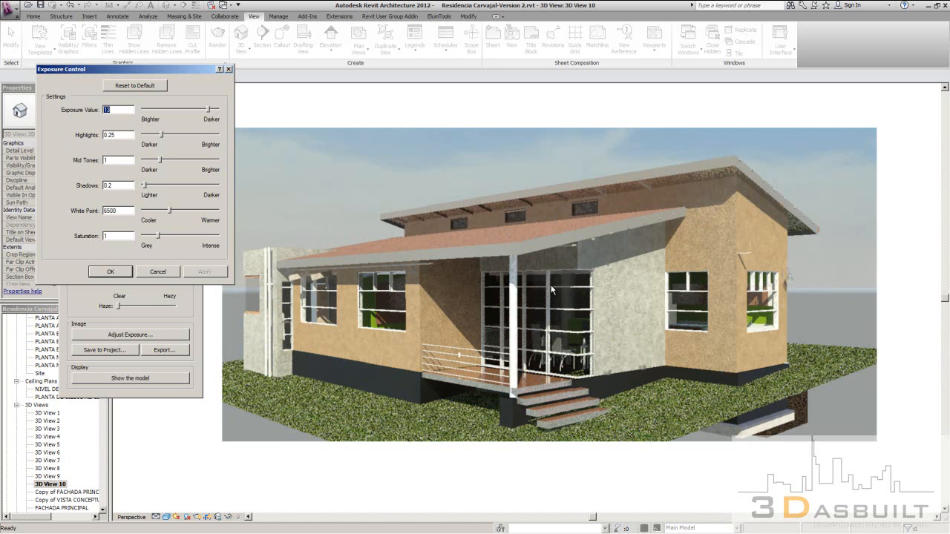
# Brighten the render's highlights to 0.37, and raise them further to 0.56.
pyautogui.moveTo(161, 136); pyautogui.dragTo(171, 138)
pyautogui.click(206, 272)
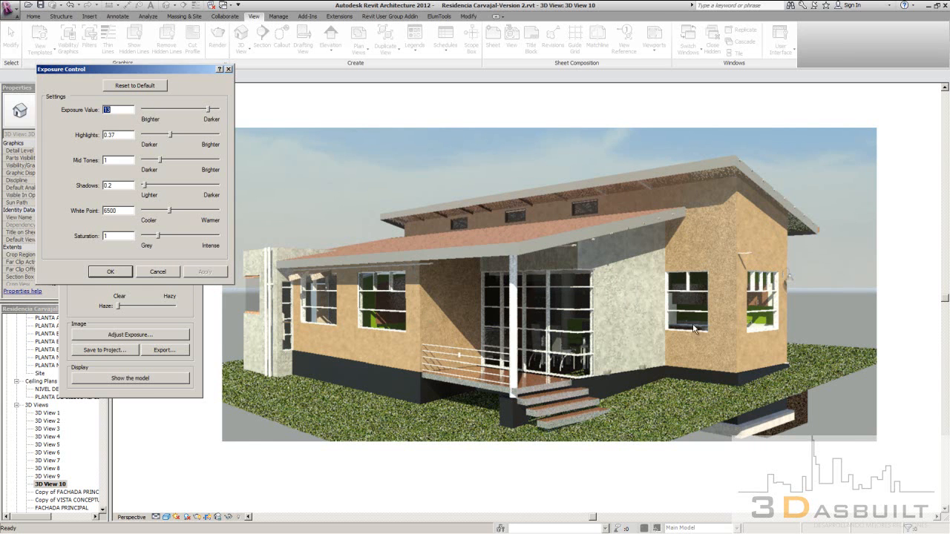
pyautogui.moveTo(171, 138); pyautogui.dragTo(185, 138)
pyautogui.click(201, 272)
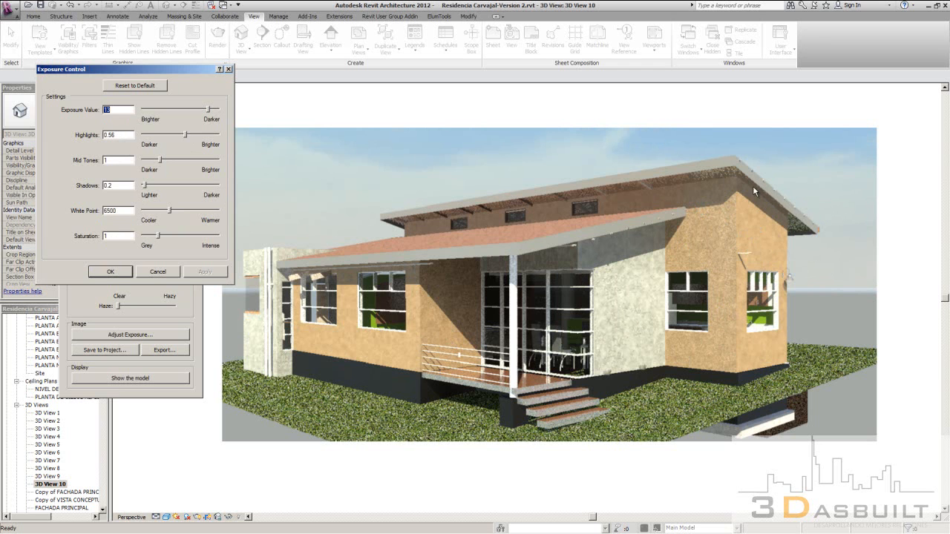
# Try a mid tones value of 1.78 on the render, and reduce it to 1.12.
pyautogui.moveTo(161, 161); pyautogui.dragTo(176, 161)
pyautogui.click(204, 273)
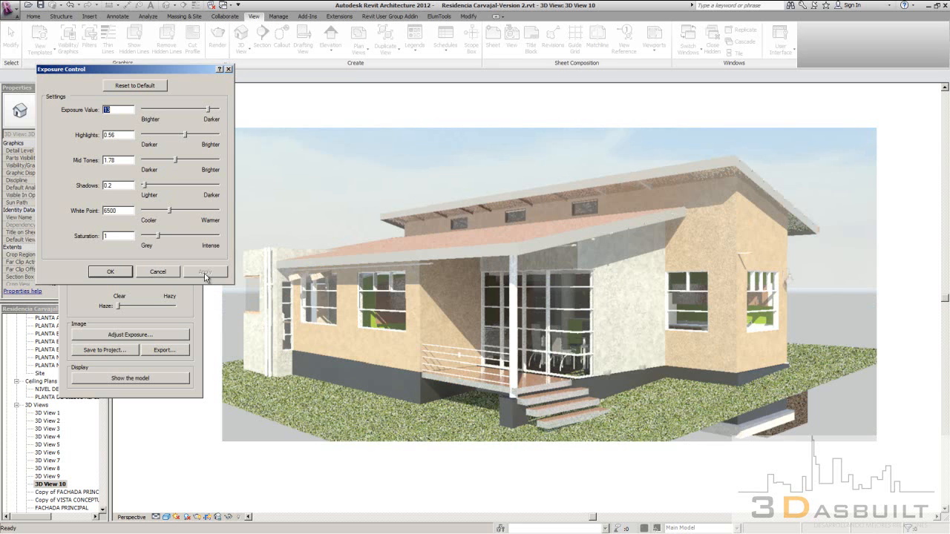
pyautogui.moveTo(176, 160); pyautogui.dragTo(163, 161)
pyautogui.click(205, 272)
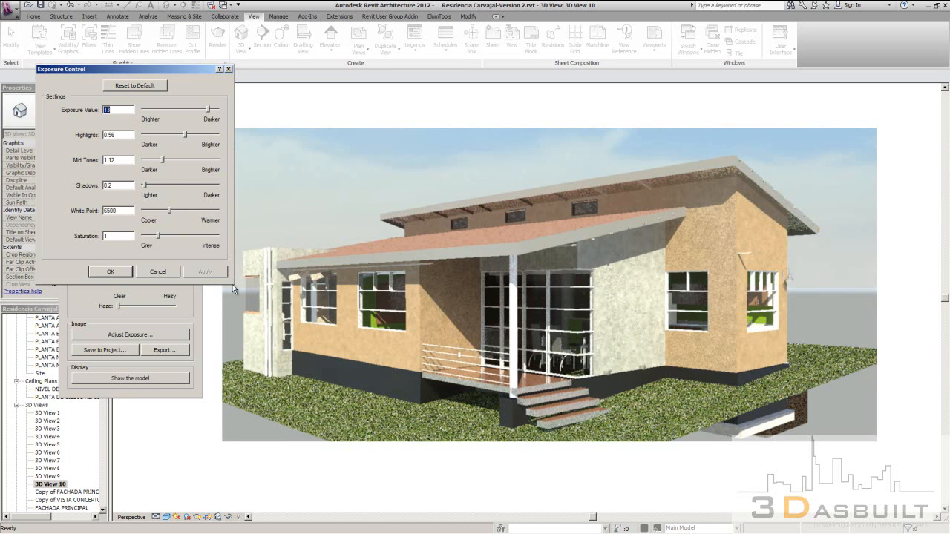
# Darken the render's shadows by applying a shadows value of 1.43.
pyautogui.moveTo(145, 185); pyautogui.dragTo(169, 186)
pyautogui.click(211, 271)
pyautogui.click(206, 272)
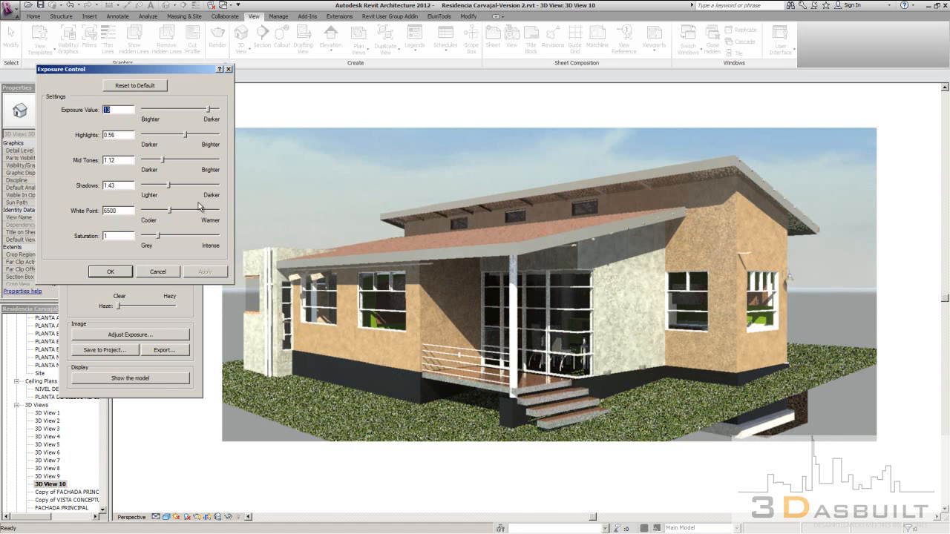
# Warm the render's colours by raising the white point, and apply a value of 8532.
pyautogui.moveTo(170, 211); pyautogui.dragTo(184, 211)
pyautogui.click(204, 271)
pyautogui.moveTo(185, 211)
pyautogui.mouseDown()
pyautogui.moveTo(156, 211)
pyautogui.moveTo(182, 214)
pyautogui.mouseUp()
pyautogui.click(211, 273)
pyautogui.click(210, 274)
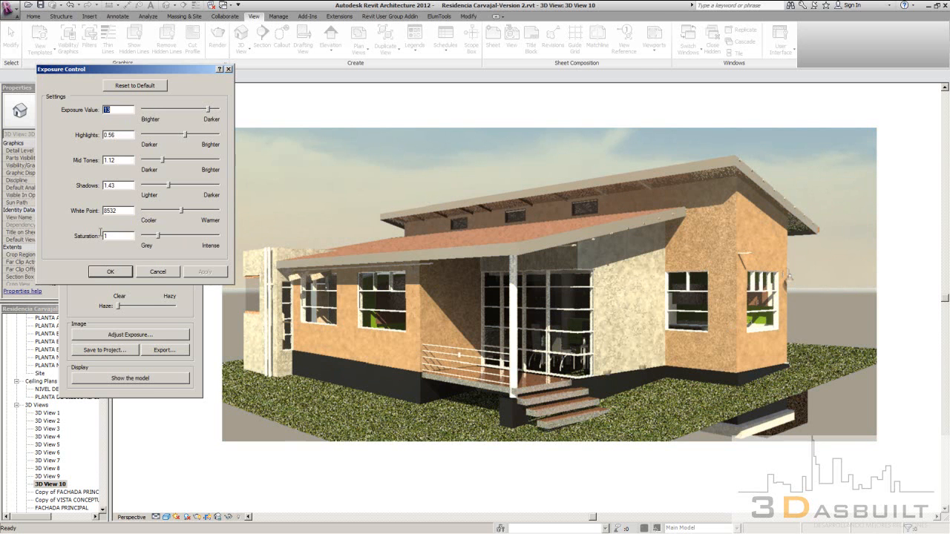
# Try saturation values of 0, 5, 1.41 and 0.92 on the render, apply 1.11, and accept the exposure settings.
pyautogui.moveTo(158, 238); pyautogui.dragTo(143, 238)
pyautogui.click(205, 272)
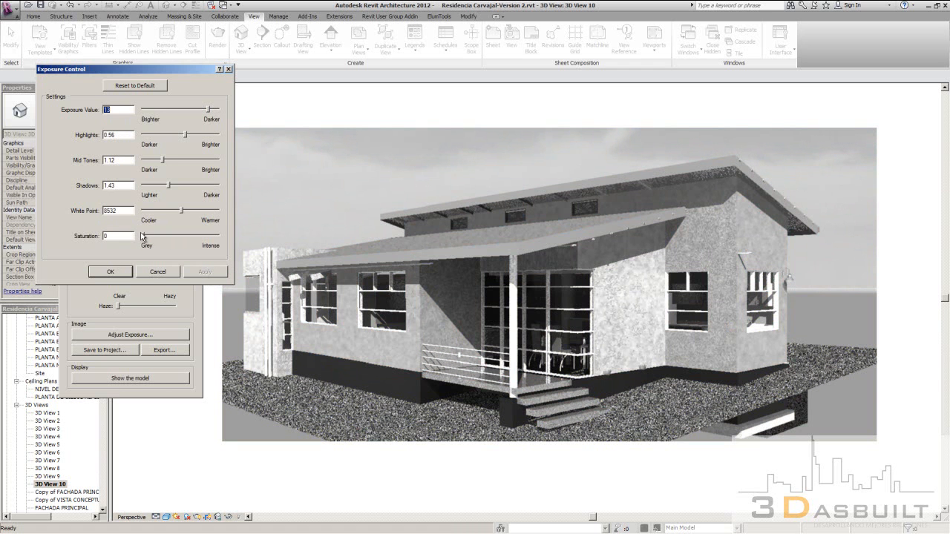
pyautogui.moveTo(144, 238); pyautogui.dragTo(243, 239)
pyautogui.click(205, 273)
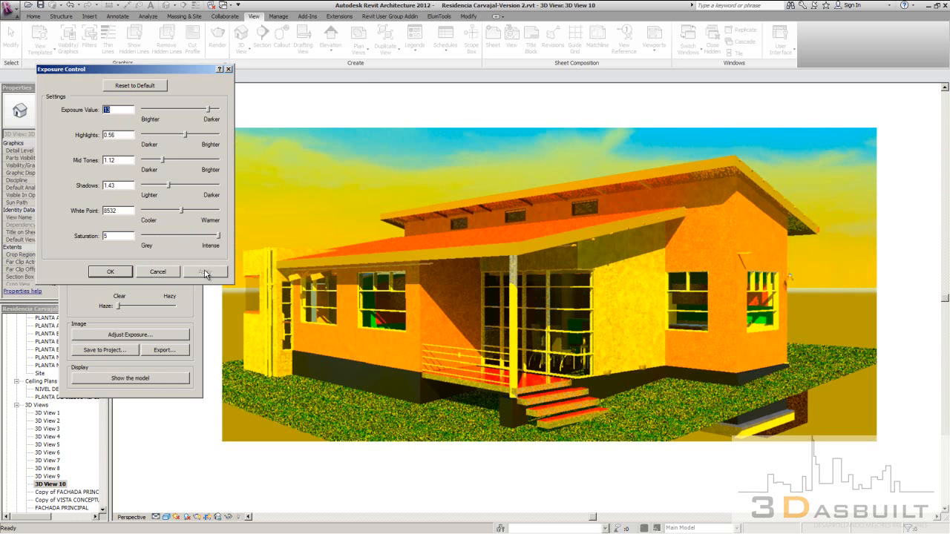
pyautogui.moveTo(220, 238); pyautogui.dragTo(164, 241)
pyautogui.click(217, 276)
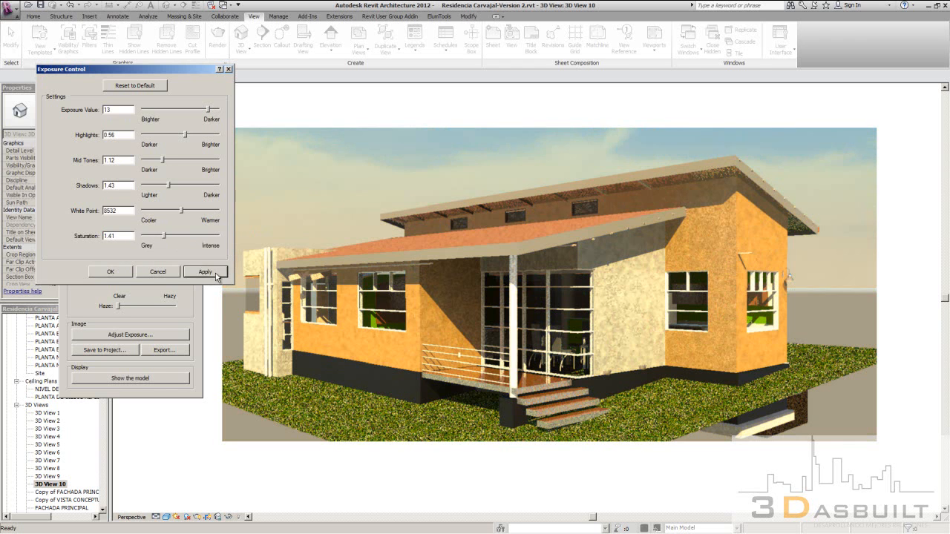
pyautogui.moveTo(164, 237); pyautogui.dragTo(156, 239)
pyautogui.click(210, 275)
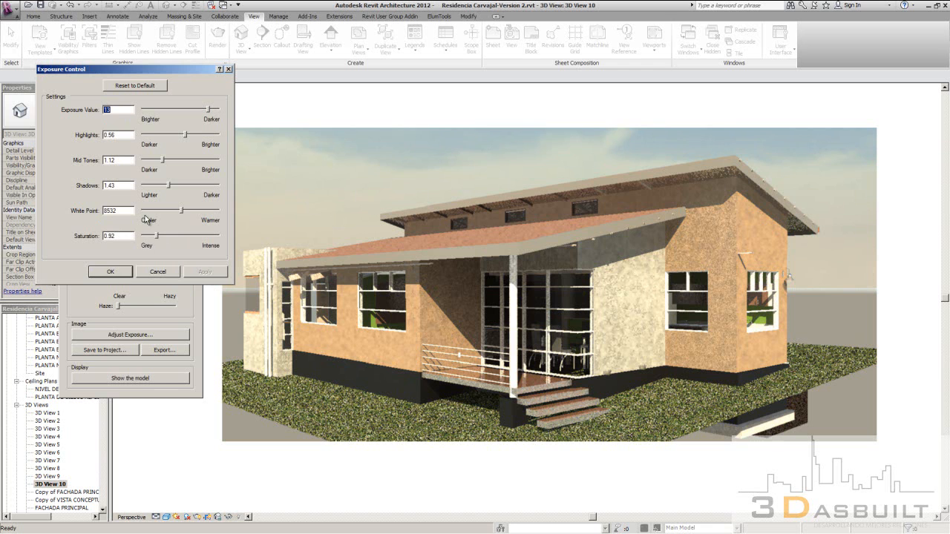
pyautogui.moveTo(156, 237); pyautogui.dragTo(160, 237)
pyautogui.click(206, 273)
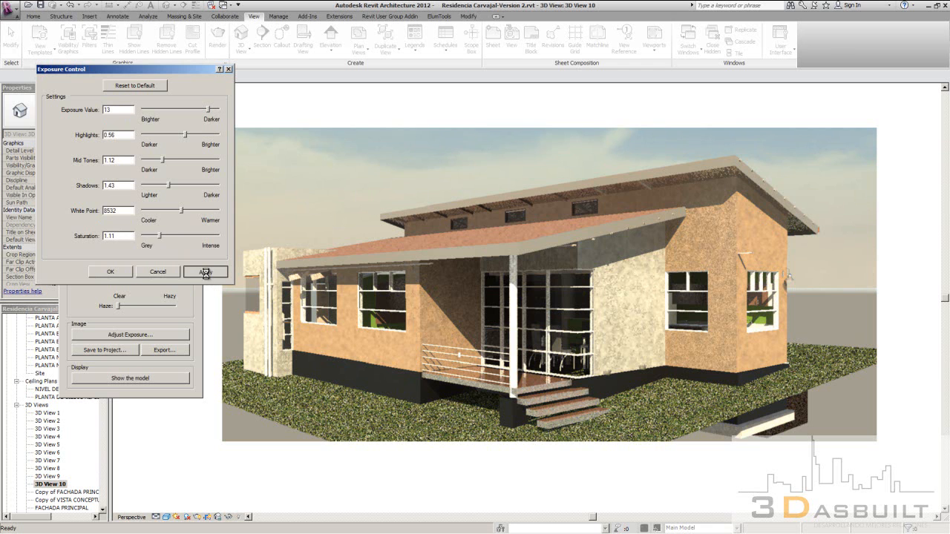
pyautogui.click(104, 273)
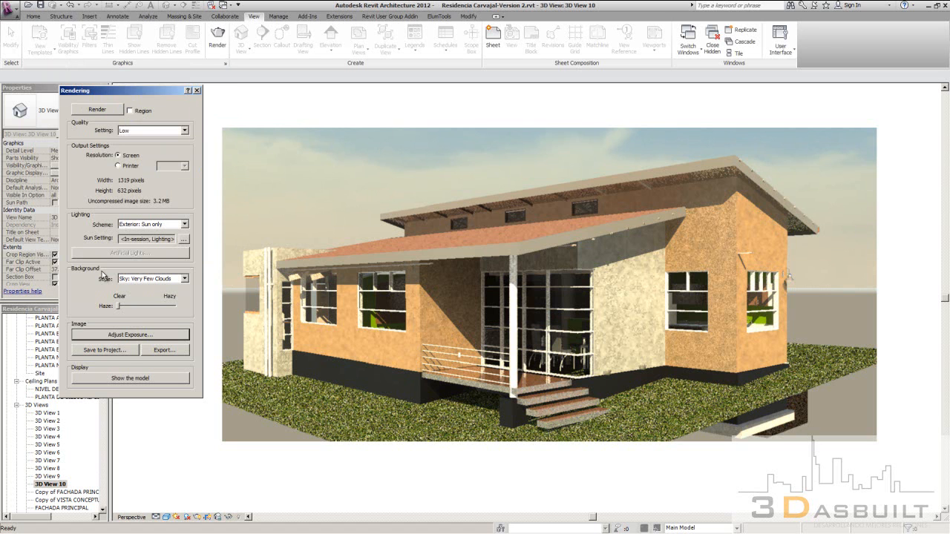
# Save the rendered image to the project under the name 3D View 10_1.
pyautogui.click(123, 354)
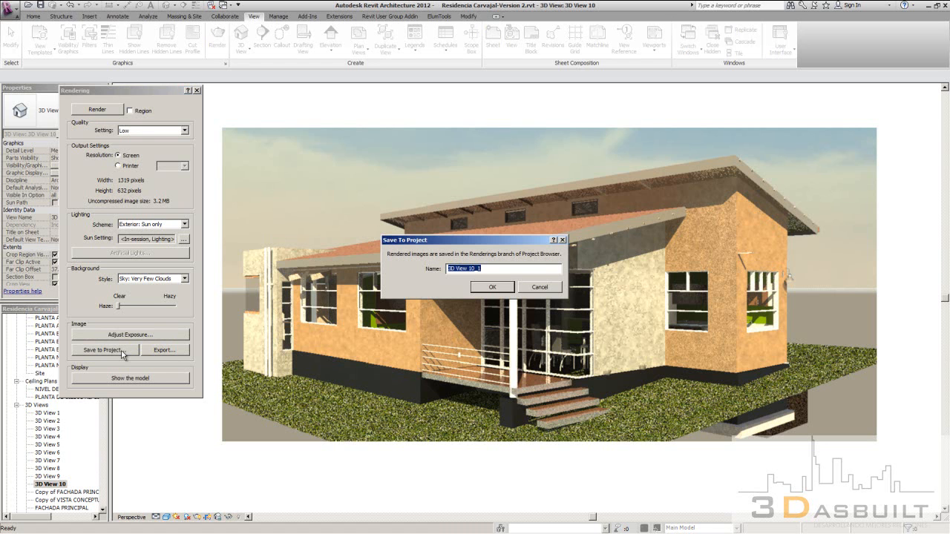
pyautogui.click(510, 289)
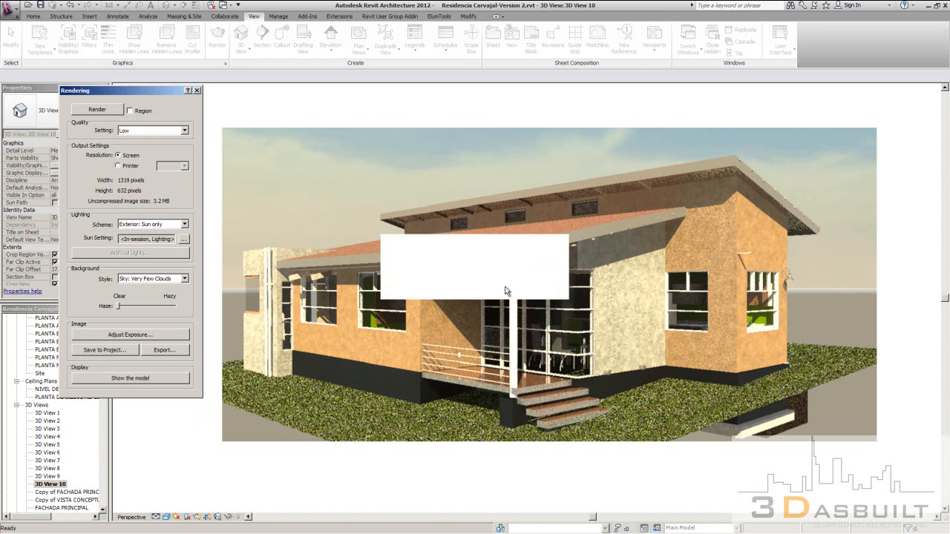
# Start exporting the render as an image file and browse to the local C: drive as the save location.
pyautogui.click(163, 350)
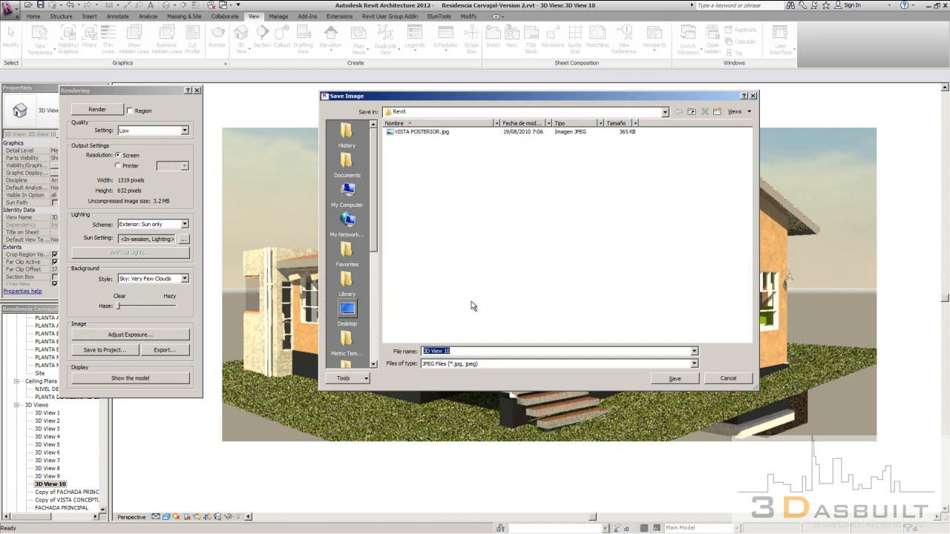
pyautogui.click(348, 312)
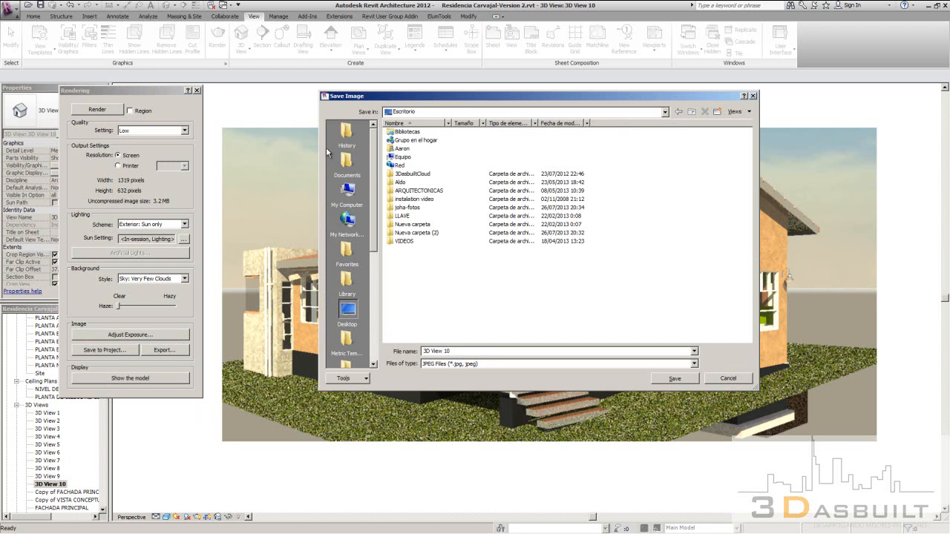
pyautogui.click(346, 136)
pyautogui.click(348, 163)
pyautogui.click(347, 194)
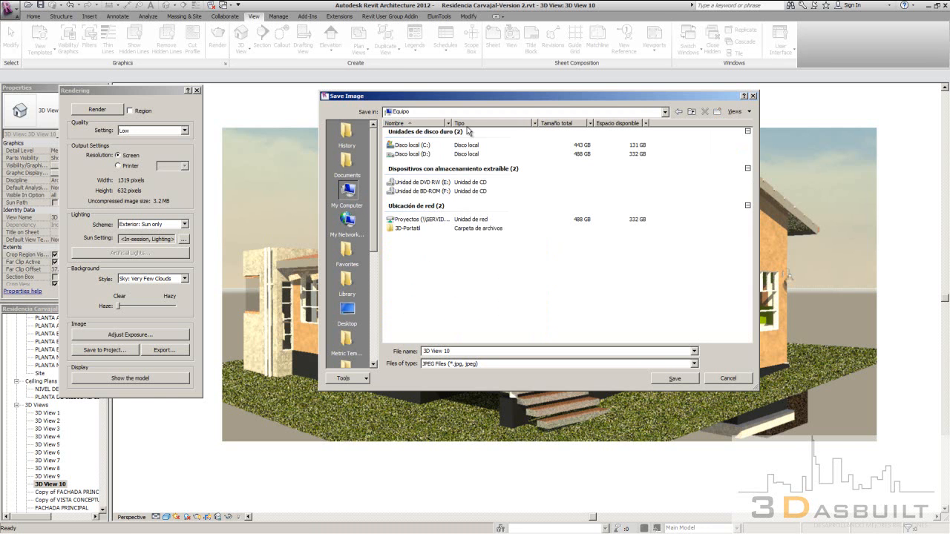
pyautogui.doubleClick(414, 155)
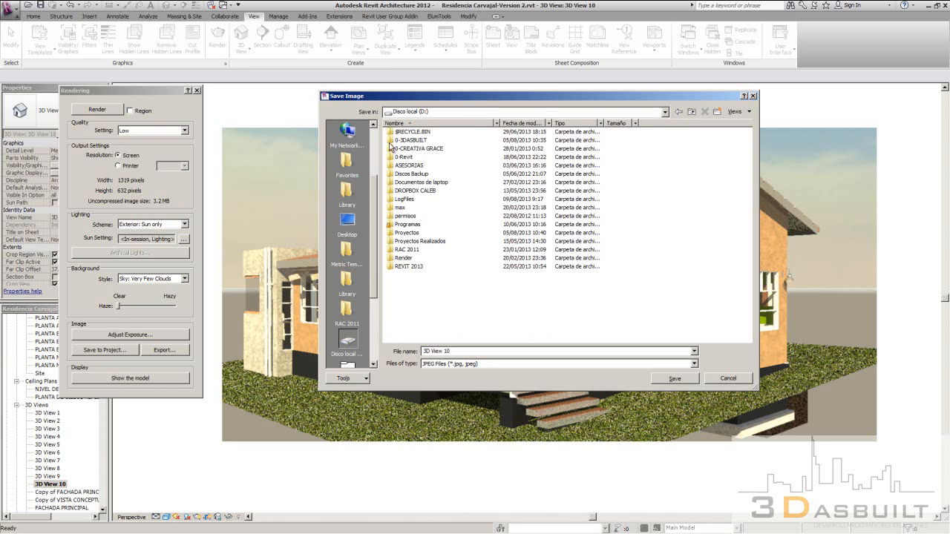
pyautogui.click(348, 221)
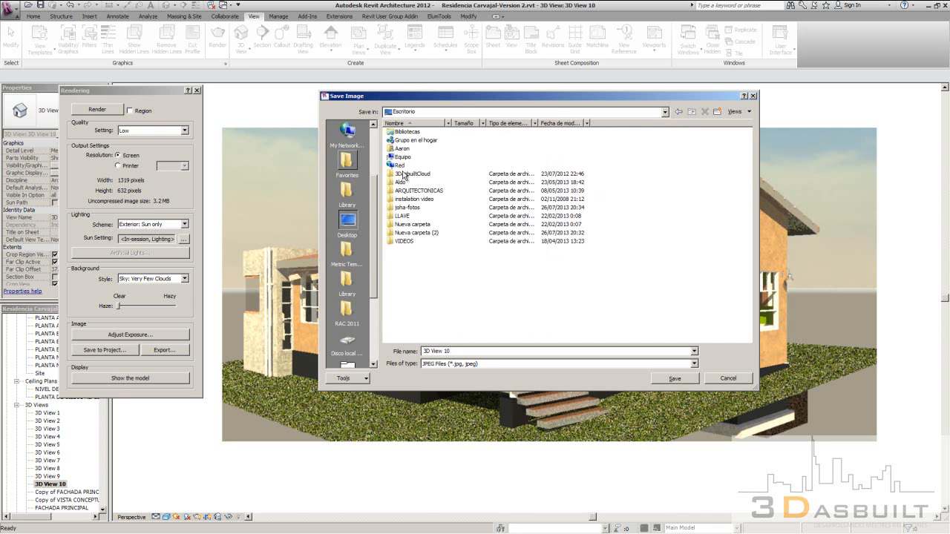
pyautogui.doubleClick(406, 158)
pyautogui.doubleClick(411, 147)
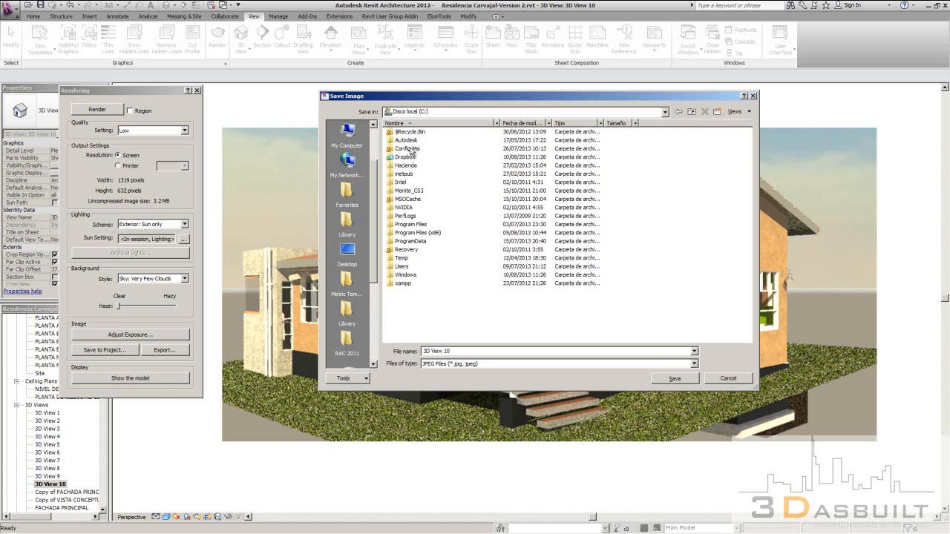
# Set the save location to the Dropbox folder Capacitaciones Revit Modulo 1- Junio 2013.
pyautogui.doubleClick(405, 158)
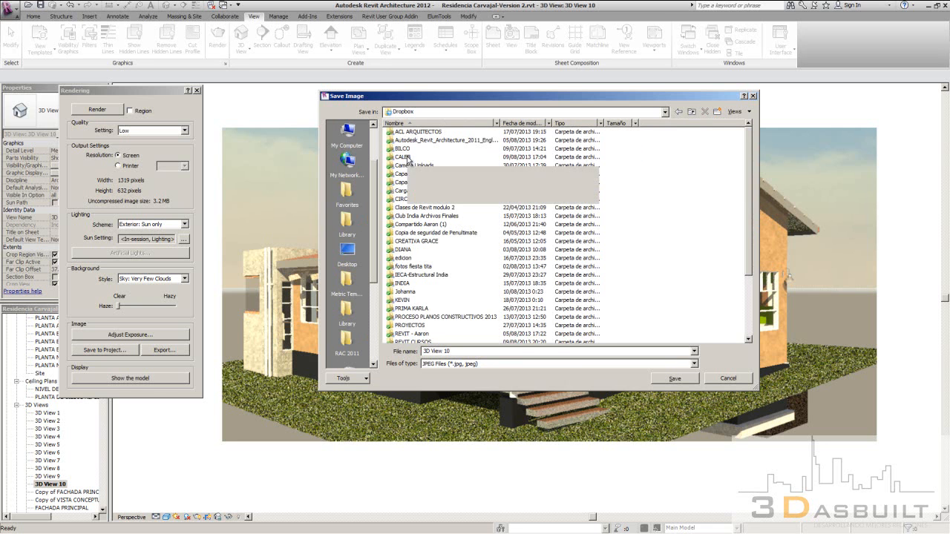
pyautogui.click(404, 150)
pyautogui.doubleClick(405, 157)
pyautogui.click(676, 112)
pyautogui.doubleClick(455, 176)
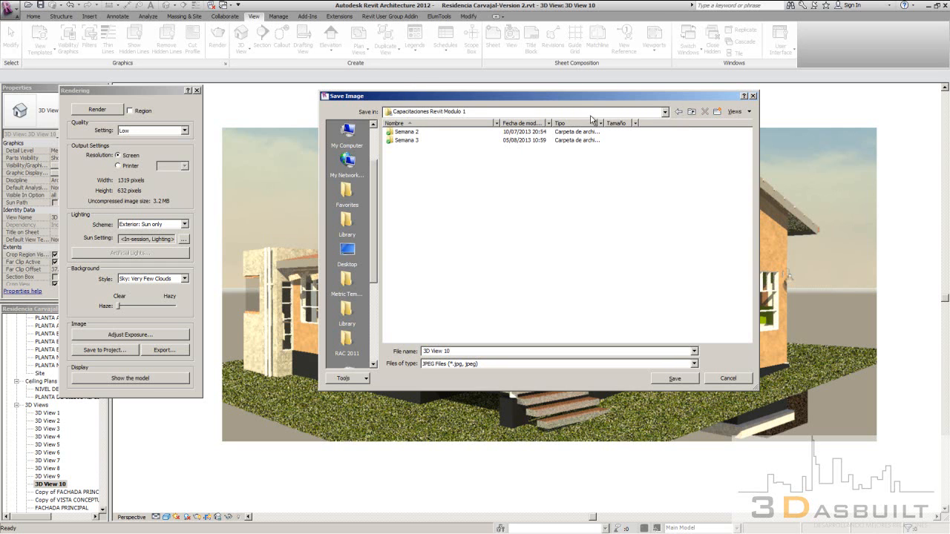
pyautogui.click(677, 112)
pyautogui.doubleClick(476, 185)
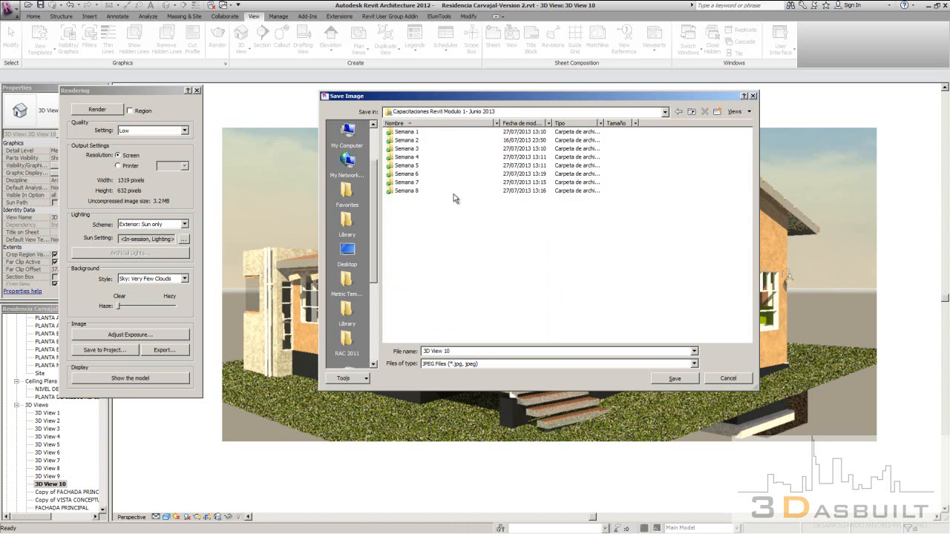
# Create a new folder named Render in the save location and open it.
pyautogui.rightClick(420, 248)
pyautogui.moveTo(501, 358)
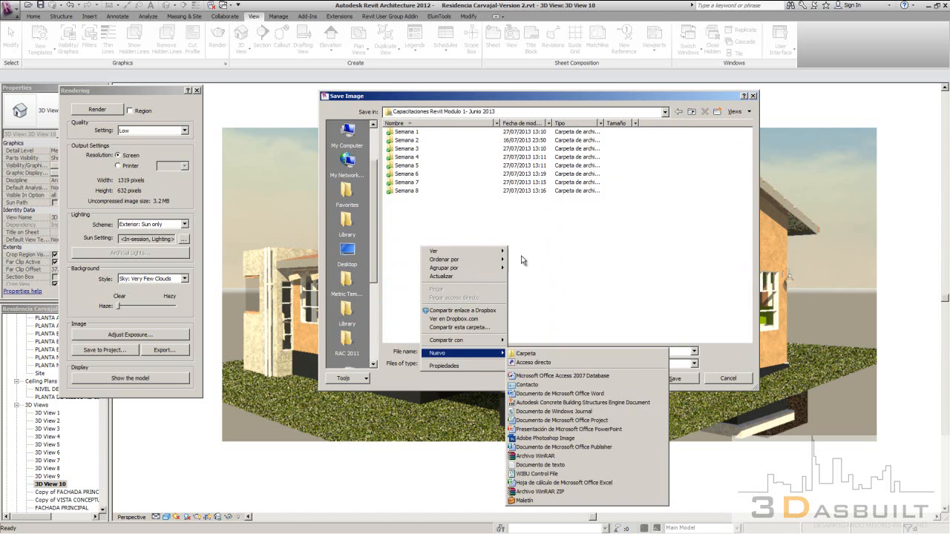
pyautogui.click(530, 353)
pyautogui.write('Render')
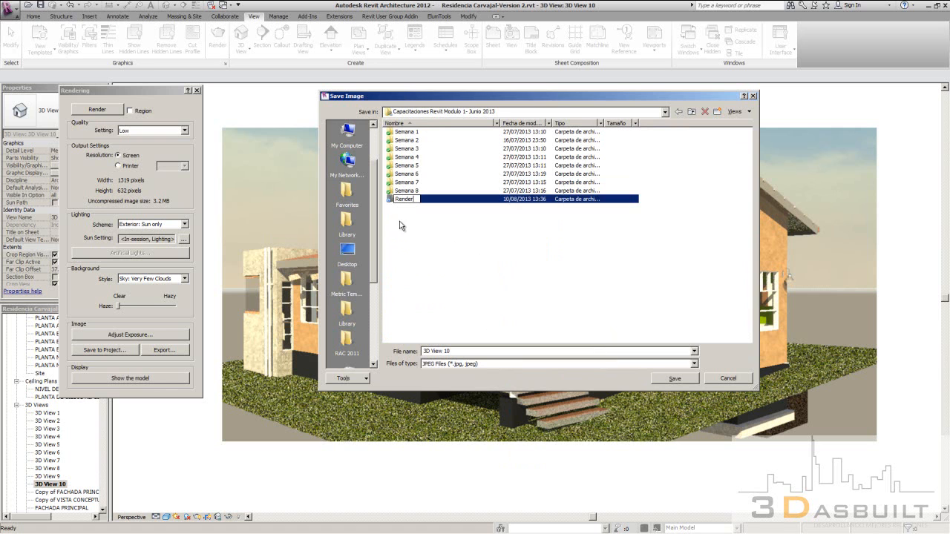
pyautogui.click(424, 227)
pyautogui.doubleClick(407, 132)
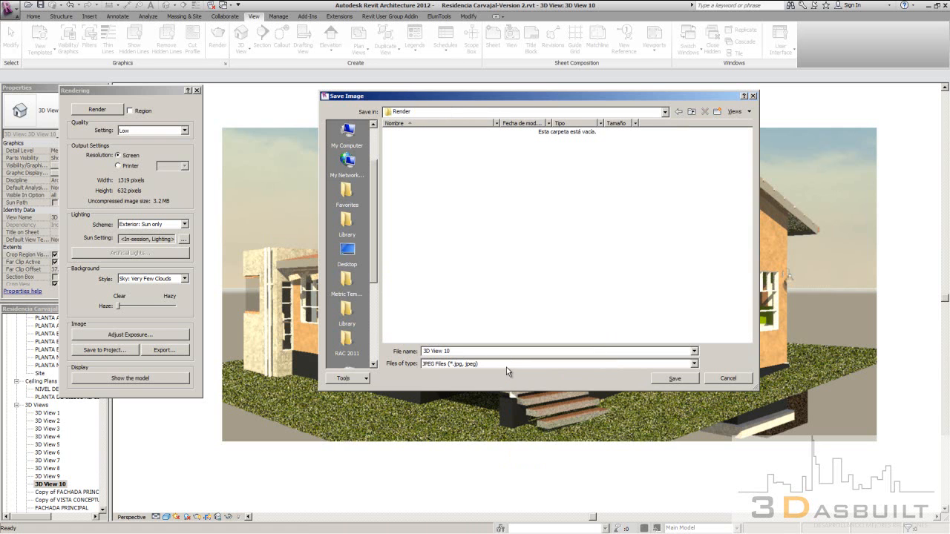
# Save the render as a JPEG file named 3D View 10 in the Render folder.
pyautogui.click(509, 364)
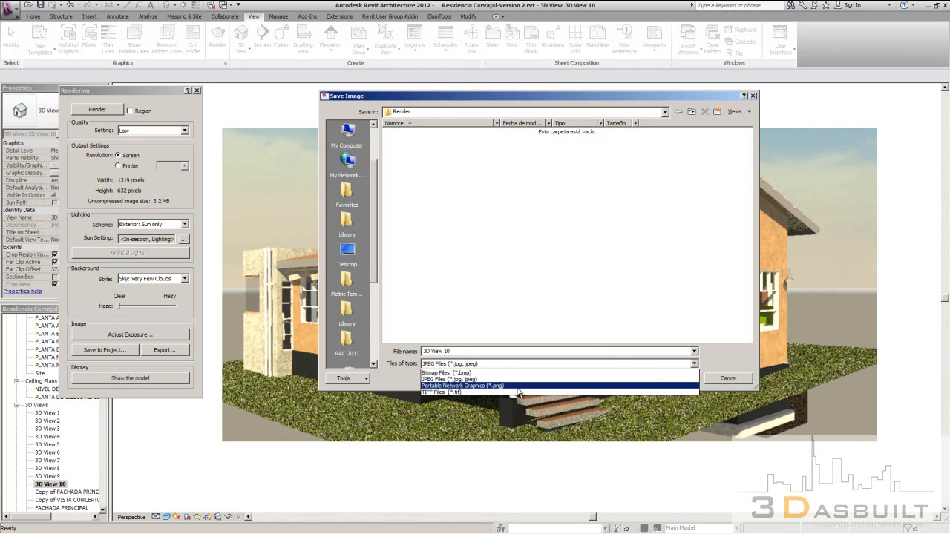
pyautogui.click(464, 380)
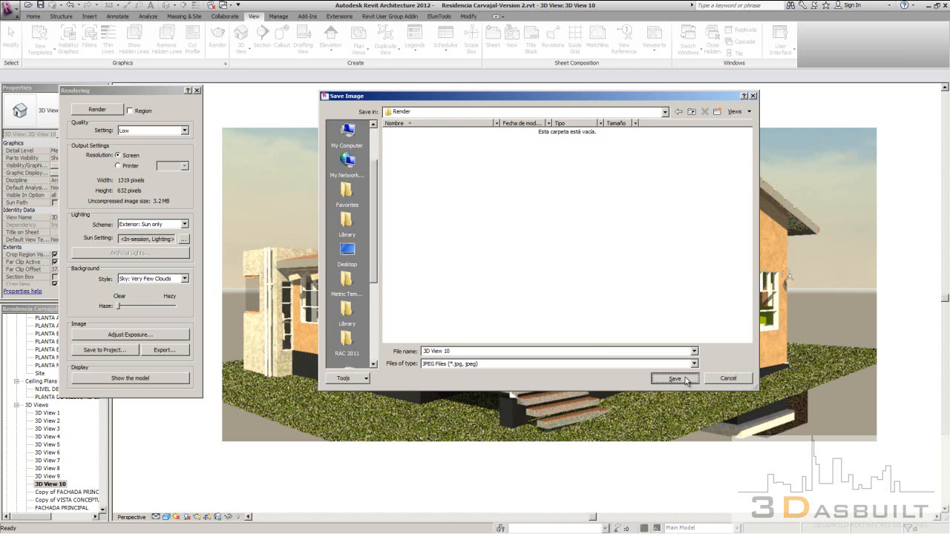
pyautogui.click(676, 378)
# Export the render again to the Render folder as a PNG file named 3D View 10.
pyautogui.click(163, 351)
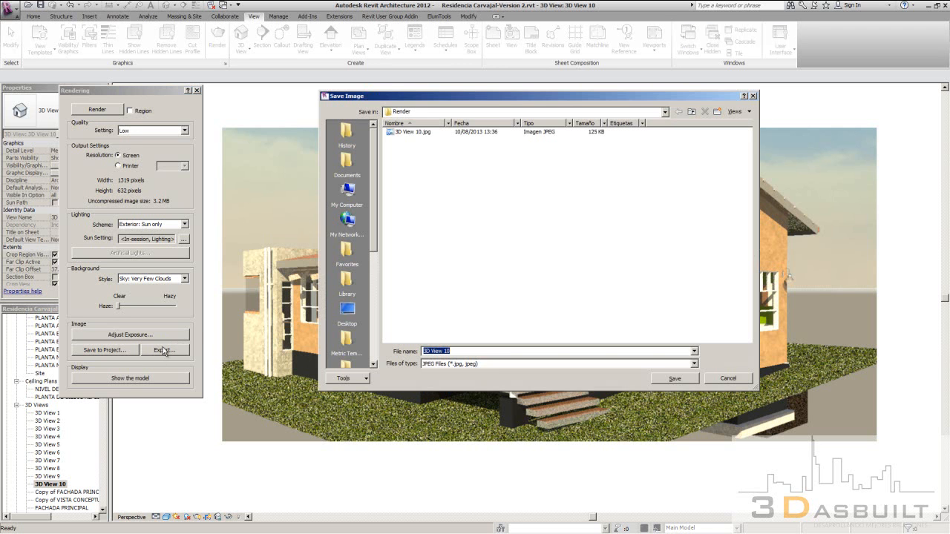
pyautogui.click(489, 364)
pyautogui.click(498, 386)
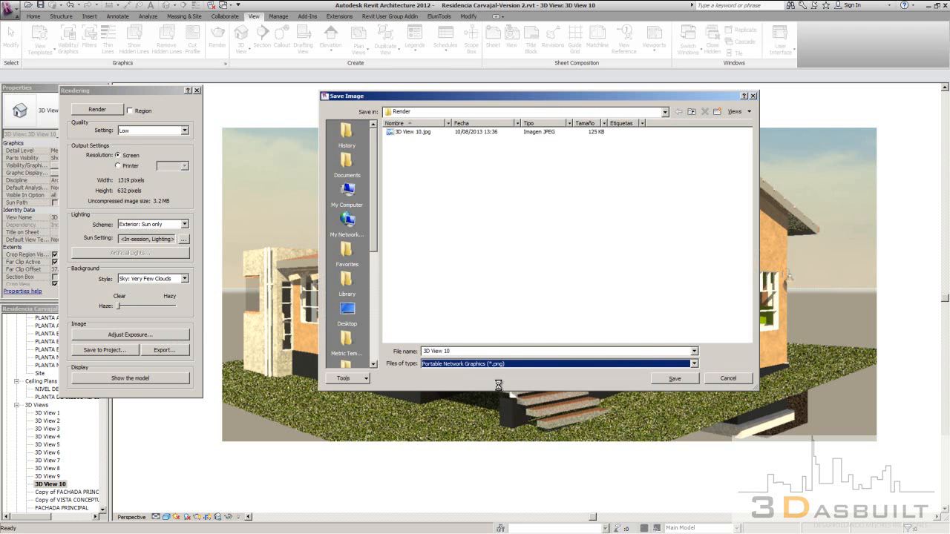
pyautogui.click(675, 380)
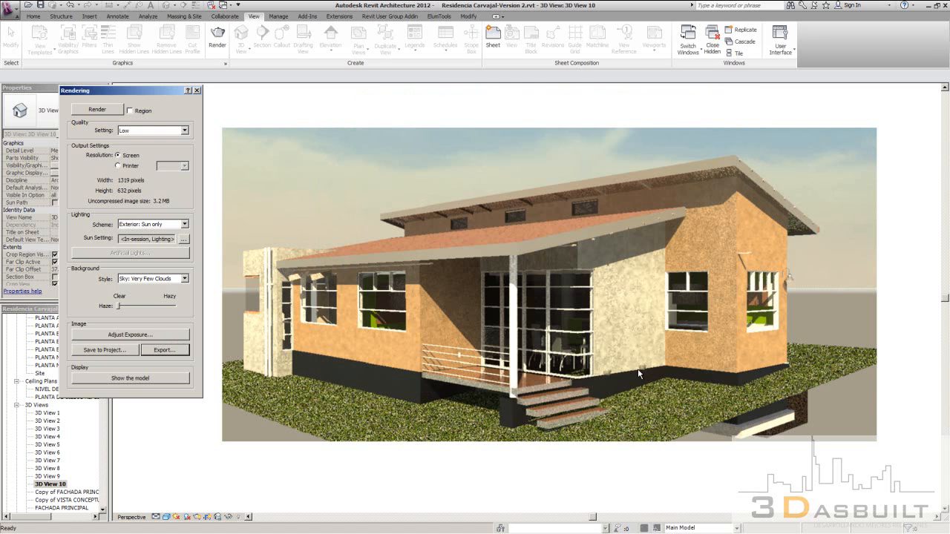
# Close the rendering settings and launch Adobe Photoshop CS3.
pyautogui.click(197, 90)
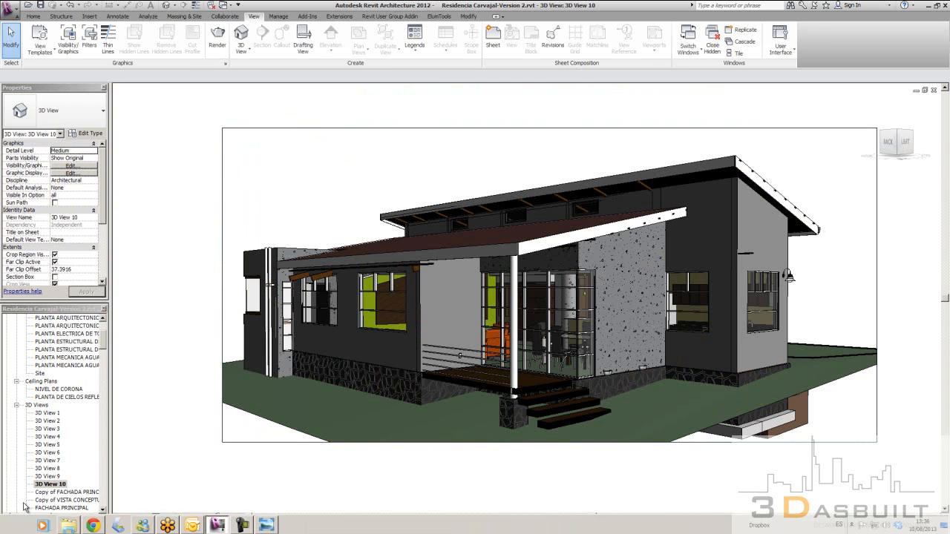
pyautogui.click(6, 526)
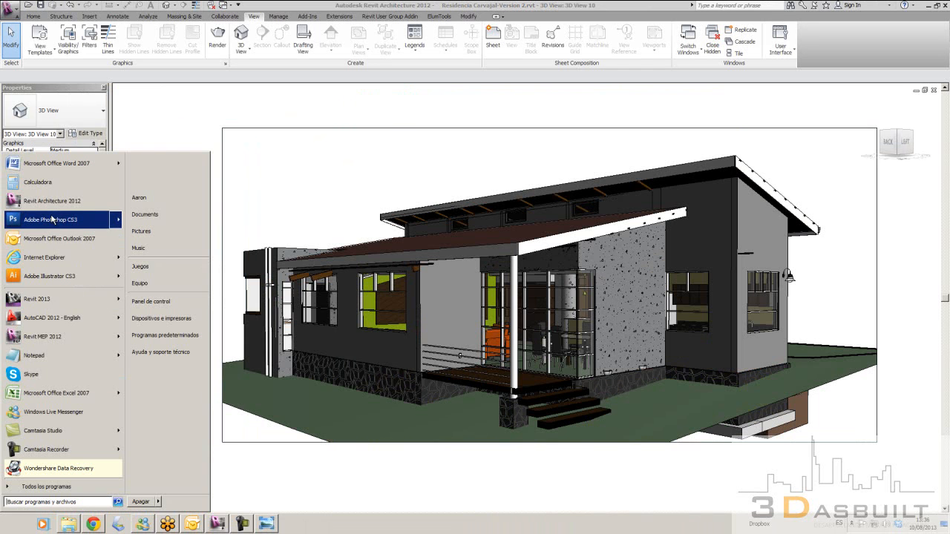
pyautogui.moveTo(61, 224)
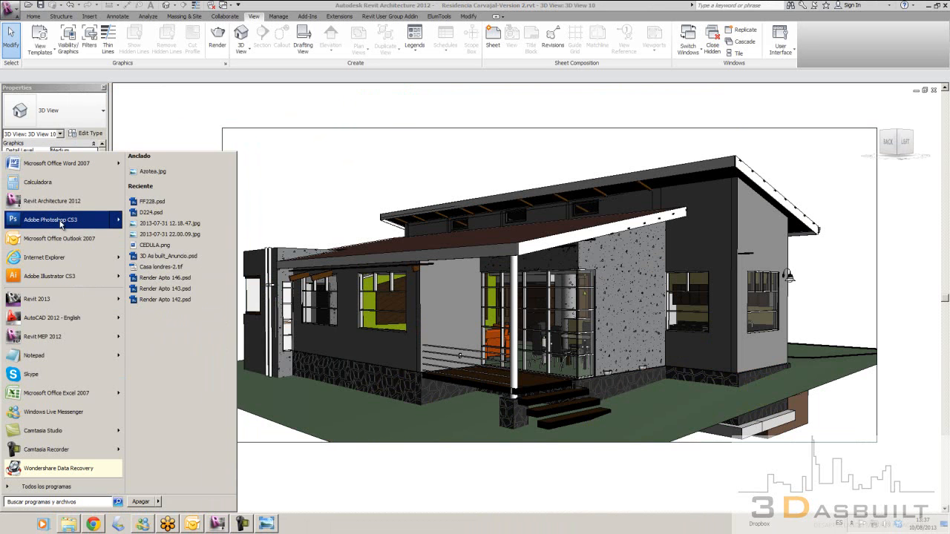
pyautogui.click(52, 220)
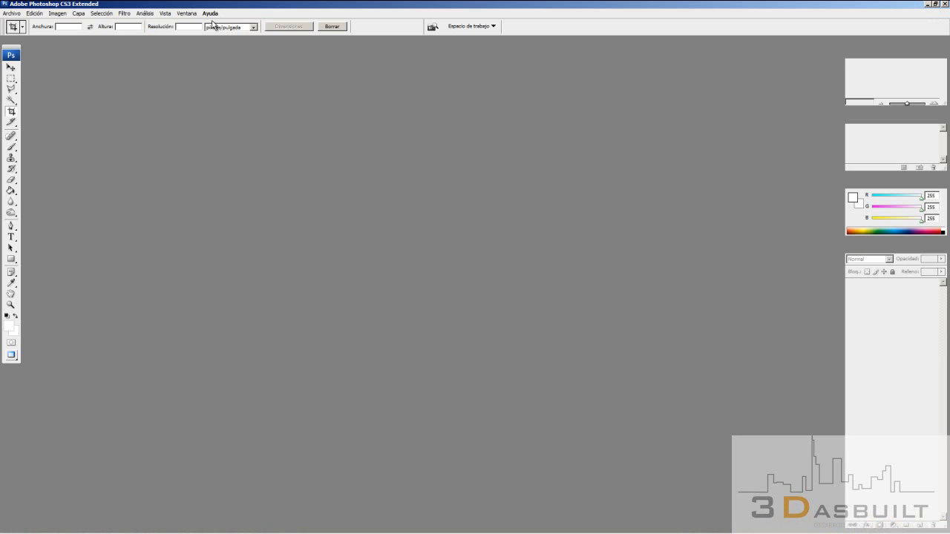
# Begin opening an image file and browse to the Dropbox folder on the C: drive.
pyautogui.click(12, 14)
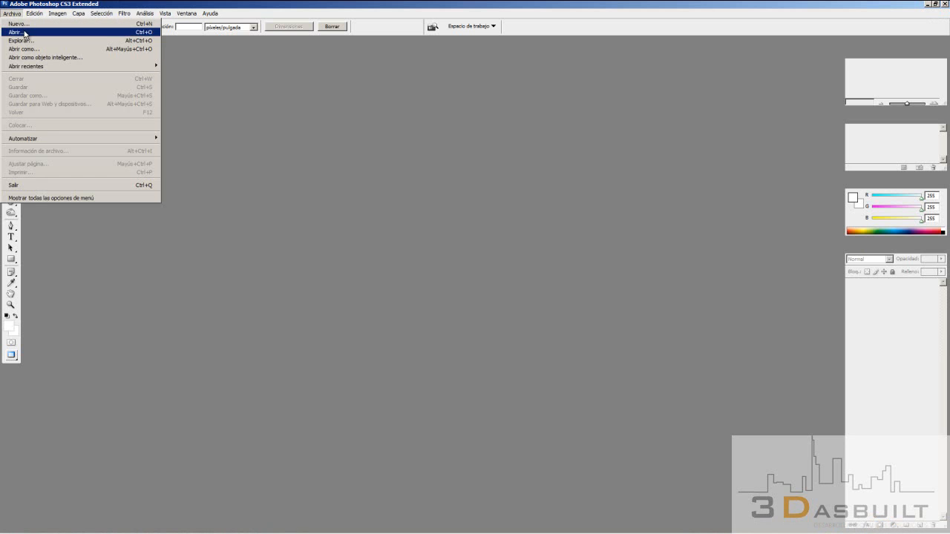
pyautogui.click(18, 24)
pyautogui.doubleClick(382, 146)
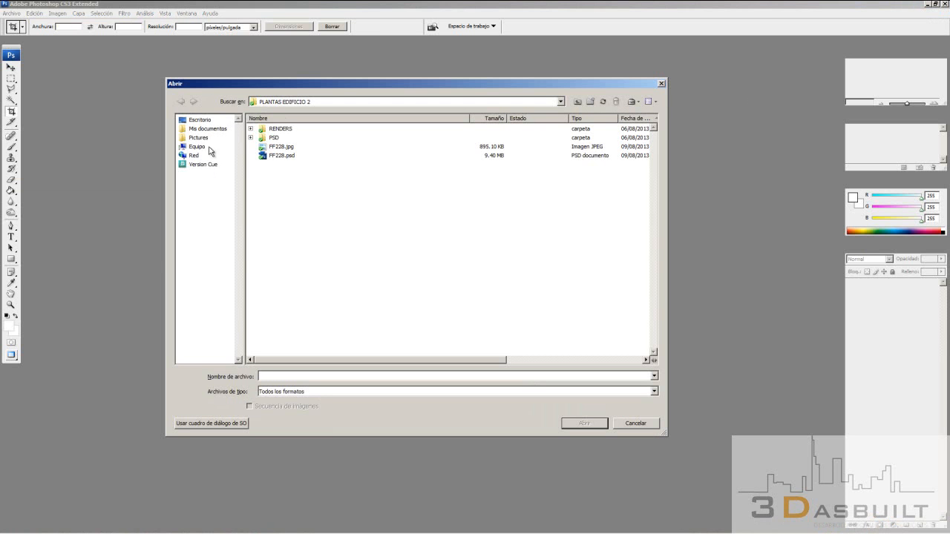
pyautogui.click(200, 149)
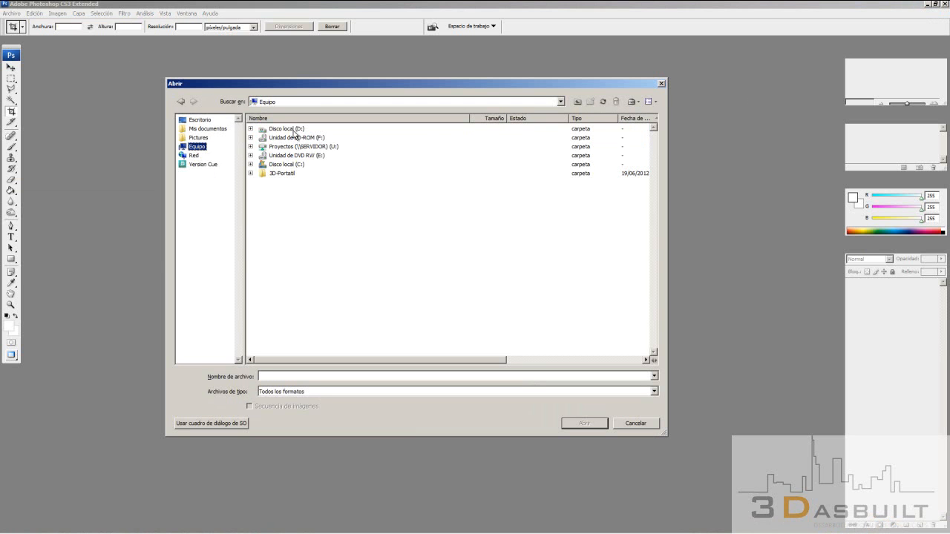
pyautogui.click(289, 165)
pyautogui.doubleClick(288, 165)
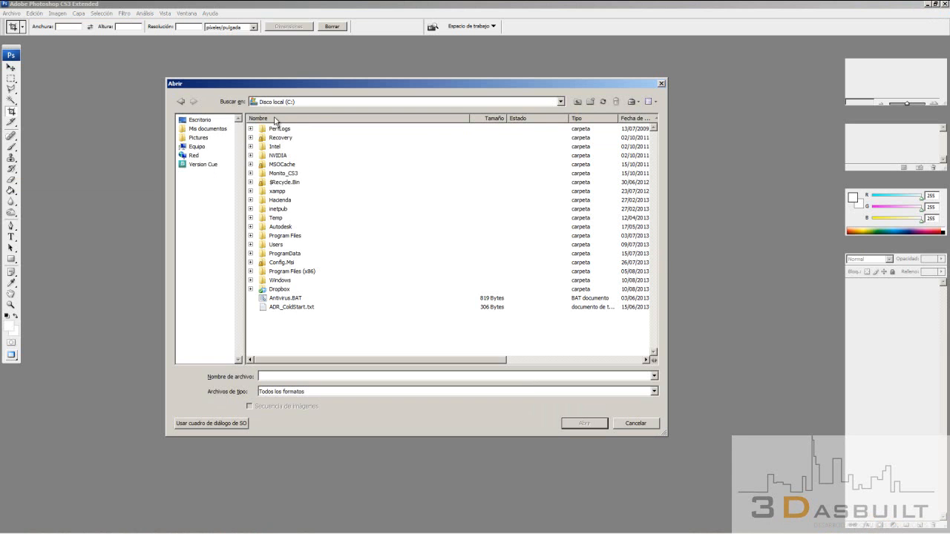
pyautogui.doubleClick(280, 289)
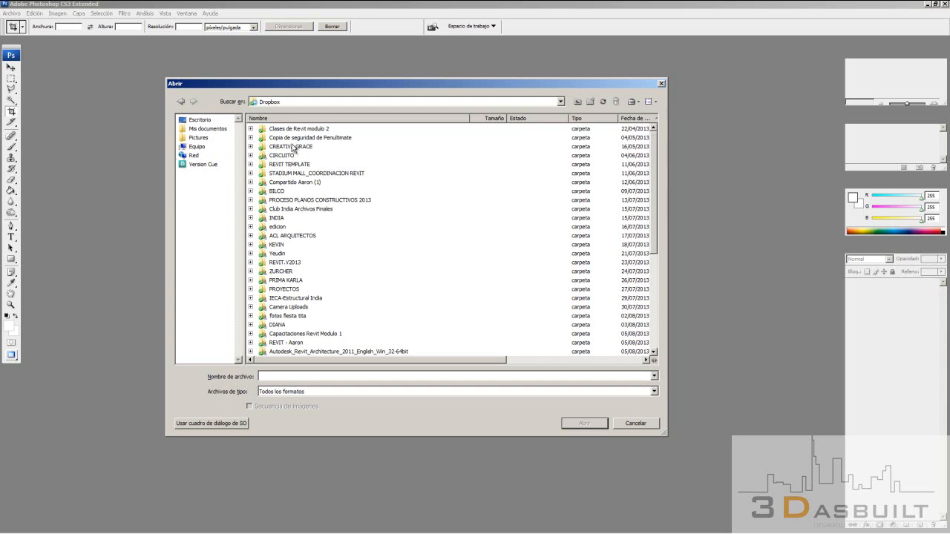
# Open 3D View 10.jpg from the Render folder inside Capacitaciones Revit Modulo 1- Junio 2013.
pyautogui.click(307, 118)
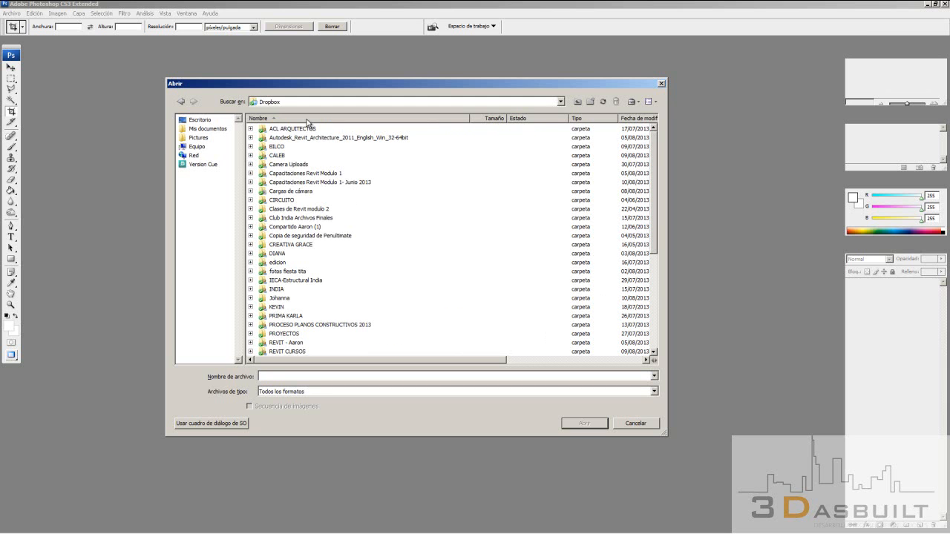
pyautogui.doubleClick(358, 182)
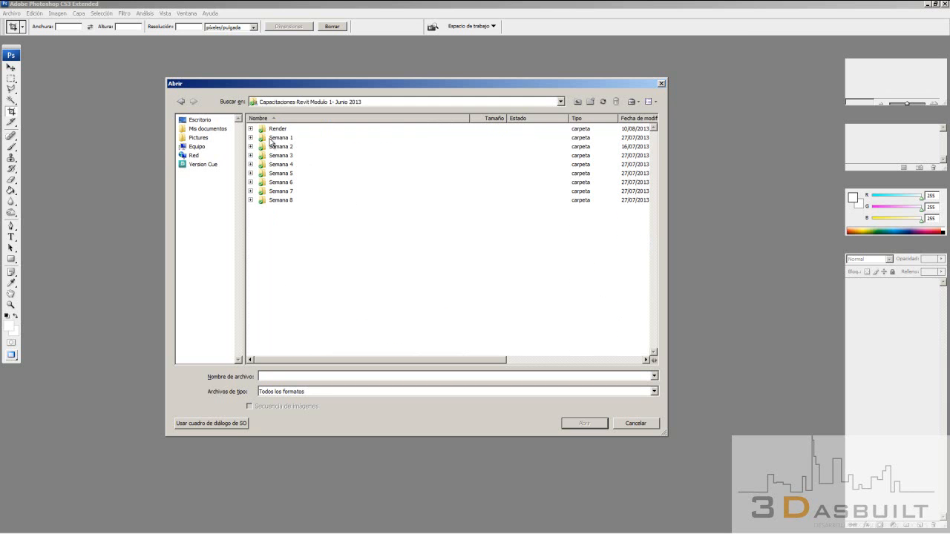
pyautogui.doubleClick(278, 131)
pyautogui.click(292, 137)
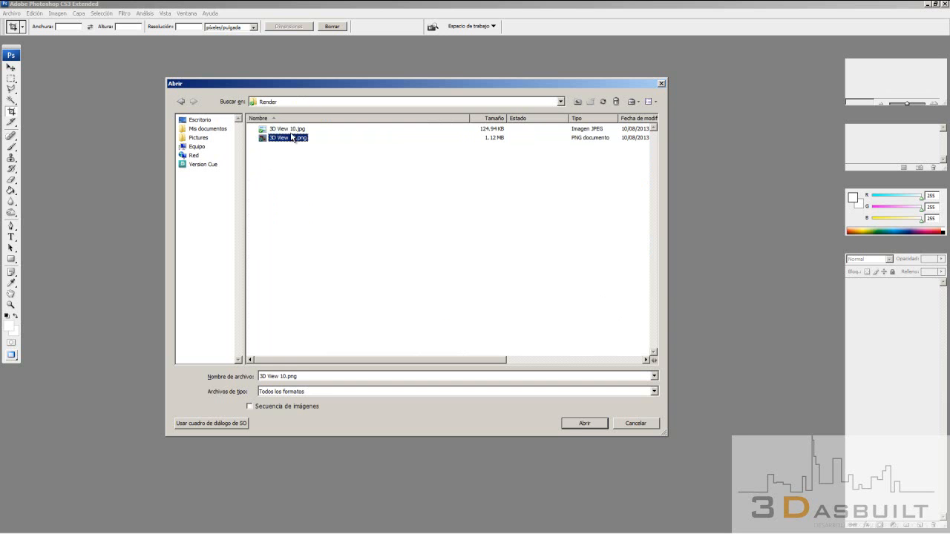
pyautogui.click(294, 129)
pyautogui.click(585, 424)
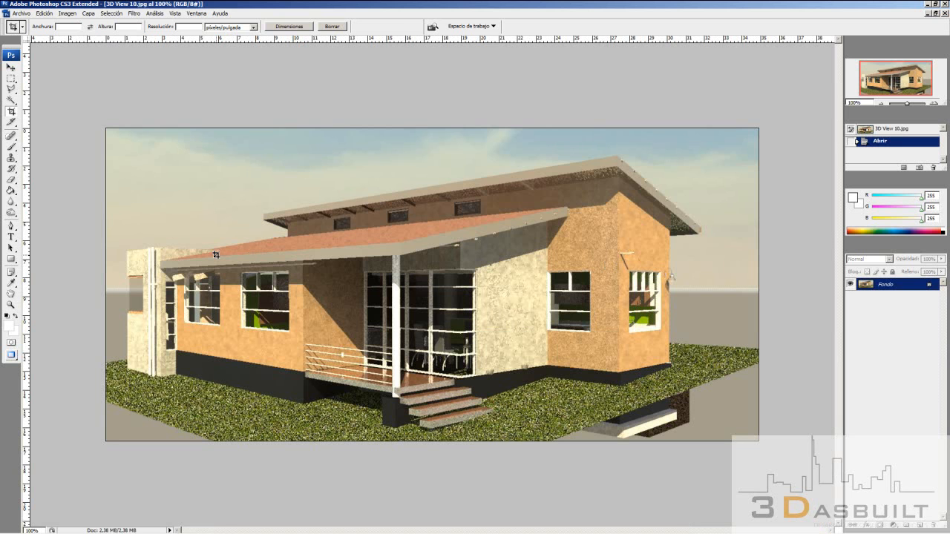
# Examine the JPEG render's image quality up close at the porch, the roofs and the facade windows.
pyautogui.press('z')
pyautogui.moveTo(326, 230); pyautogui.dragTo(604, 375)
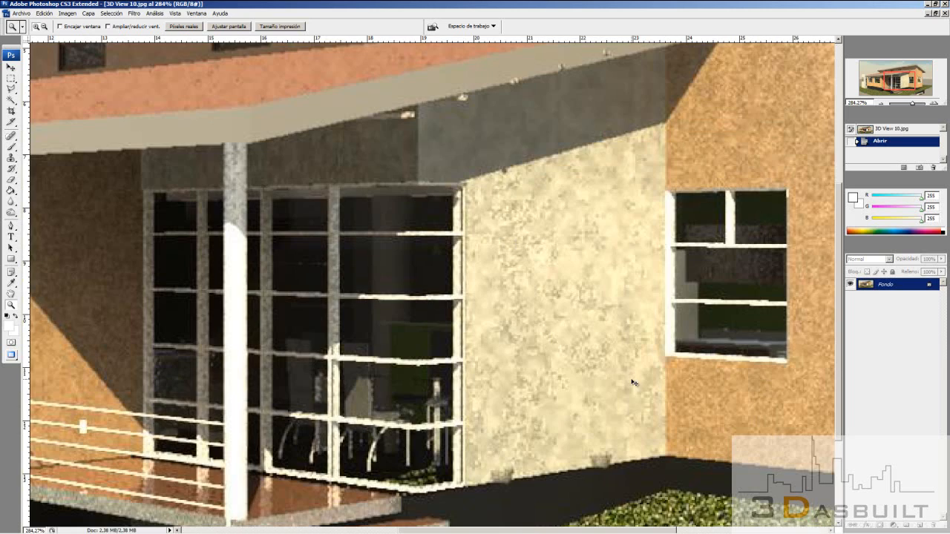
pyautogui.hotkey('ctrl', '-')
pyautogui.hotkey('ctrl', '-')
pyautogui.hotkey('ctrl', '-')
pyautogui.hotkey('ctrl', '-')
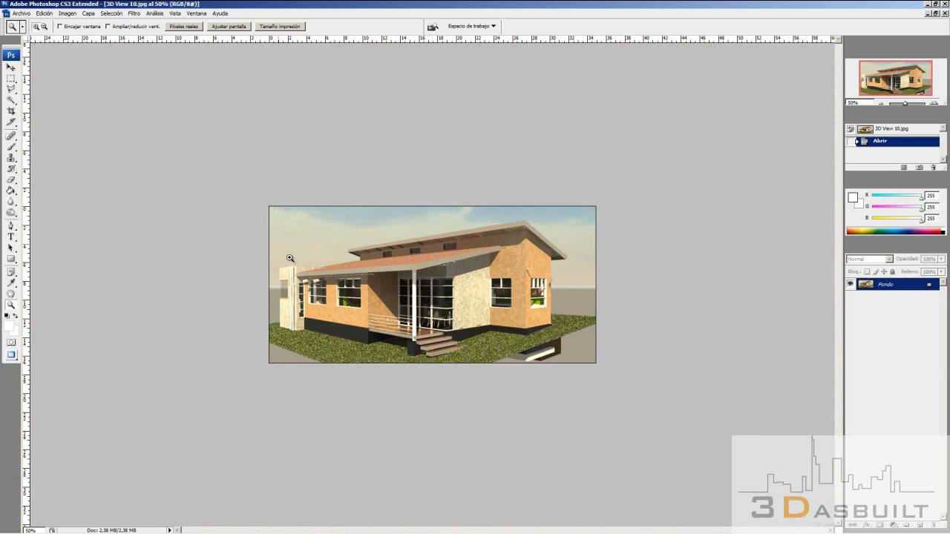
pyautogui.moveTo(275, 239); pyautogui.dragTo(356, 374)
pyautogui.scroll(4, 44, 46)
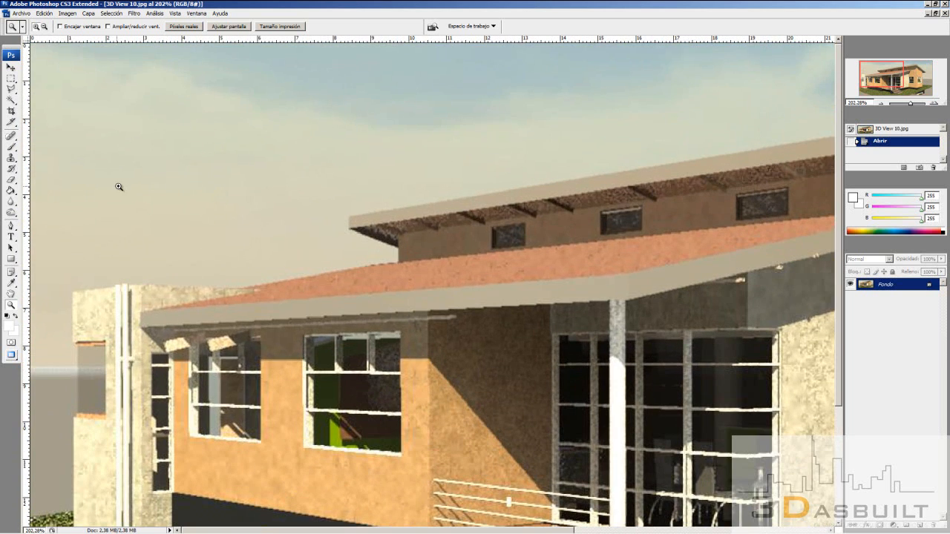
pyautogui.hotkey('ctrl', '-')
pyautogui.hotkey('ctrl', '-')
pyautogui.hotkey('ctrl', '-')
pyautogui.hotkey('ctrl', '-')
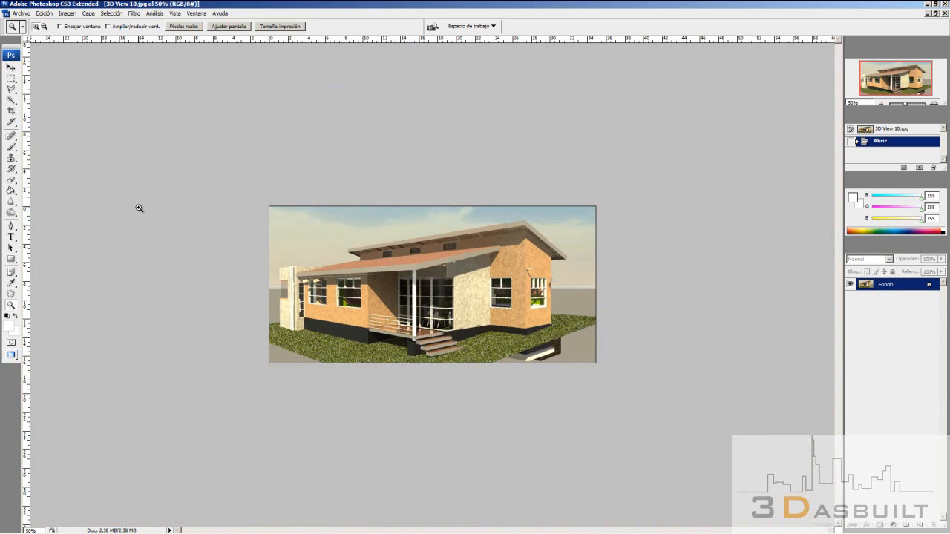
pyautogui.moveTo(345, 186); pyautogui.dragTo(551, 346)
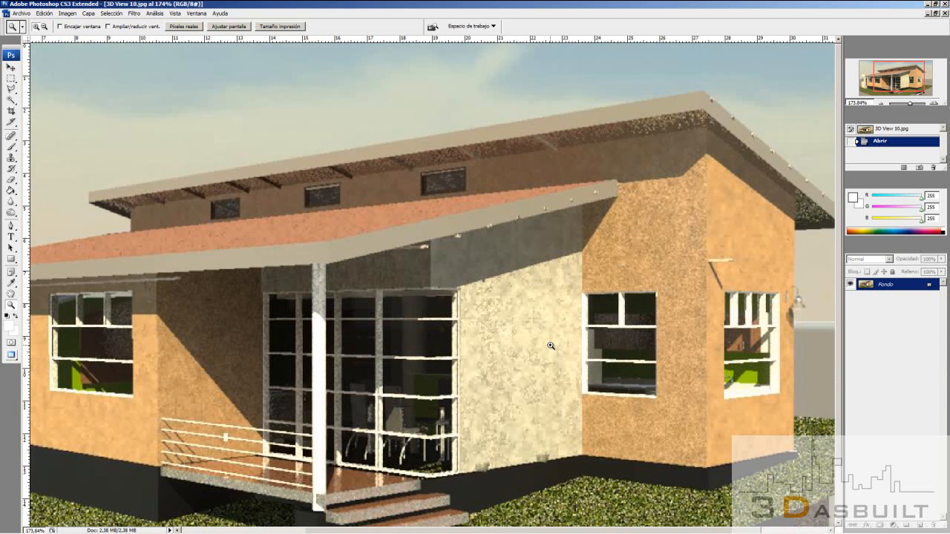
# Open 3D View 10.png from the Render folder and activate the Move tool on the house image.
pyautogui.click(22, 14)
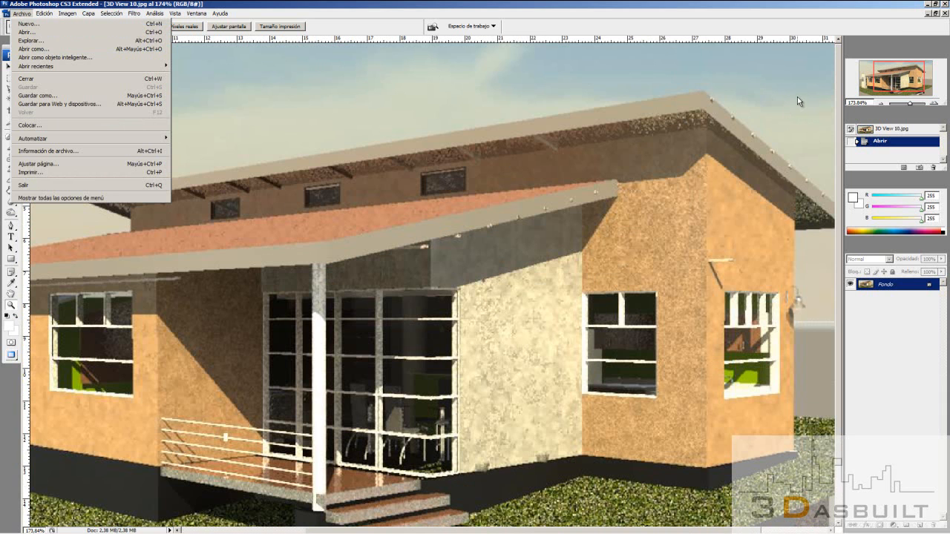
pyautogui.click(22, 14)
pyautogui.click(22, 15)
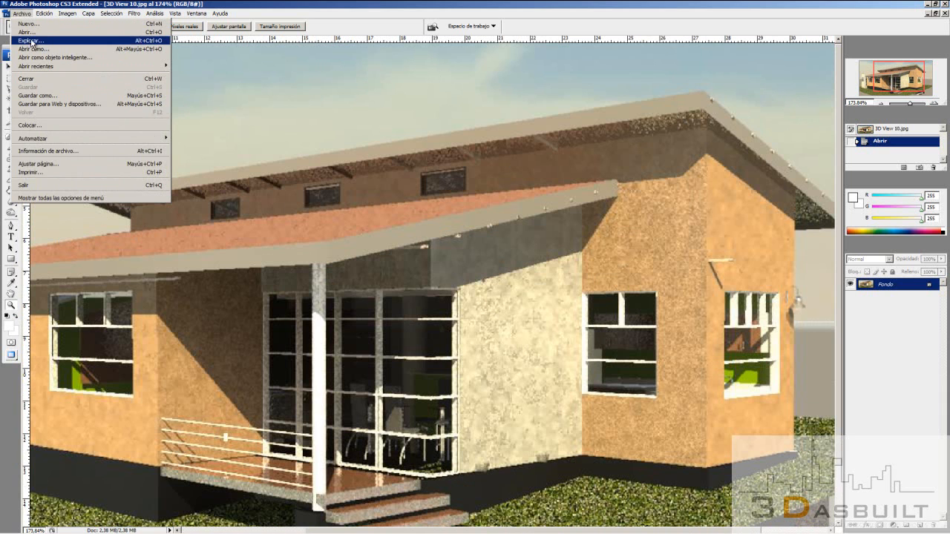
pyautogui.click(27, 31)
pyautogui.click(288, 138)
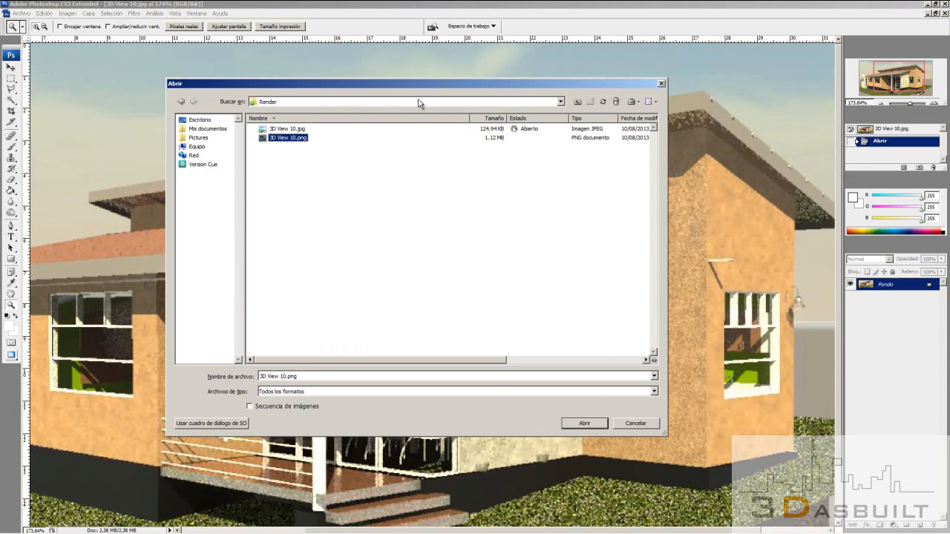
pyautogui.click(584, 424)
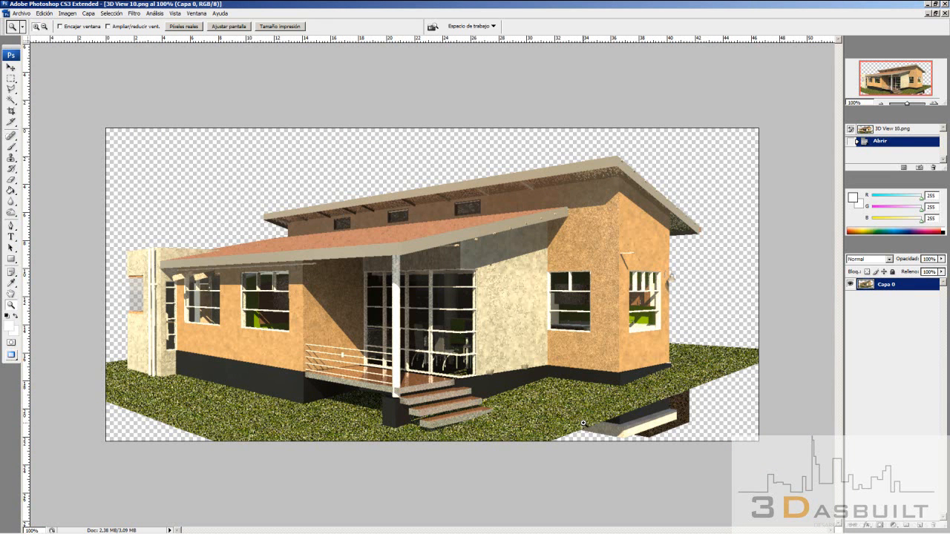
pyautogui.click(11, 68)
pyautogui.moveTo(375, 299)
pyautogui.mouseDown()
pyautogui.moveTo(363, 273)
pyautogui.moveTo(415, 254)
pyautogui.moveTo(400, 298)
pyautogui.moveTo(433, 266)
pyautogui.moveTo(374, 296)
pyautogui.mouseUp()
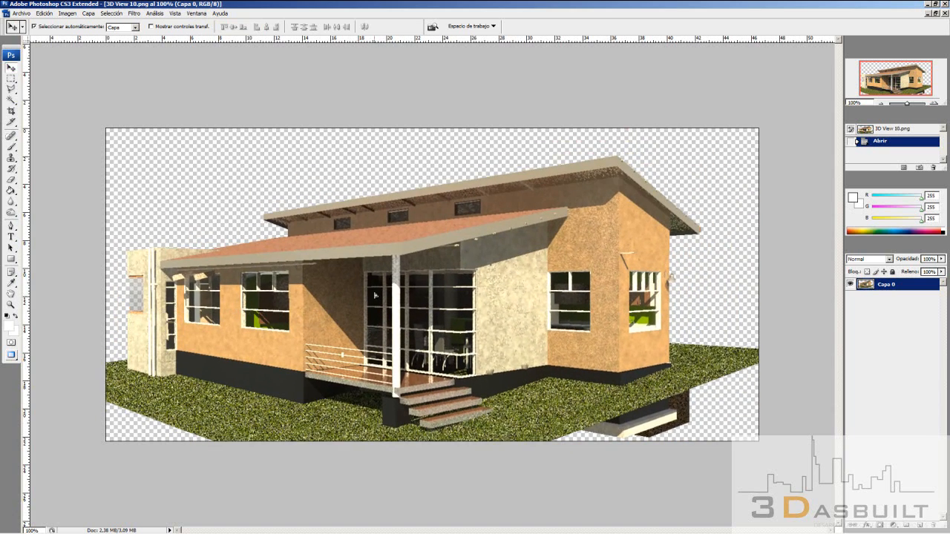
# Begin opening another image file and bring up the parent locations of the Render folder to browse elsewhere.
pyautogui.click(21, 13)
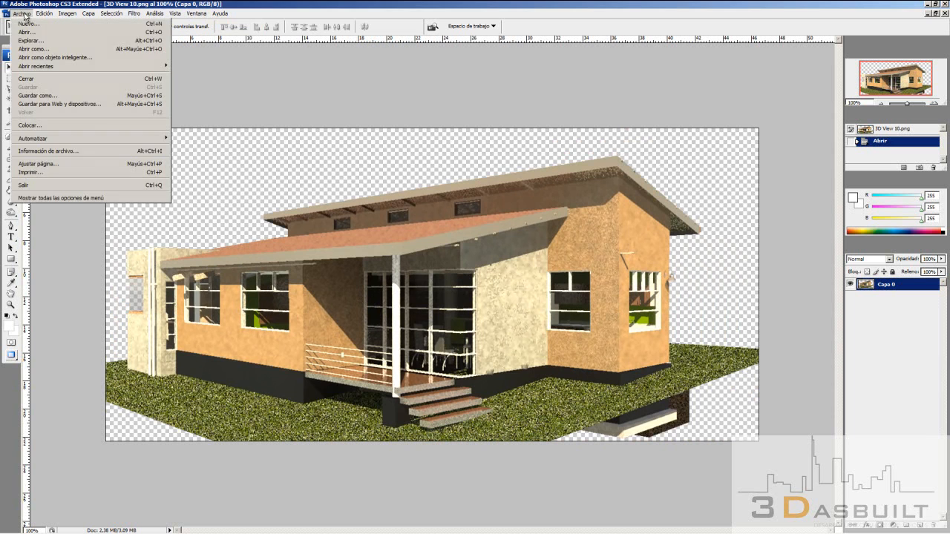
pyautogui.click(39, 34)
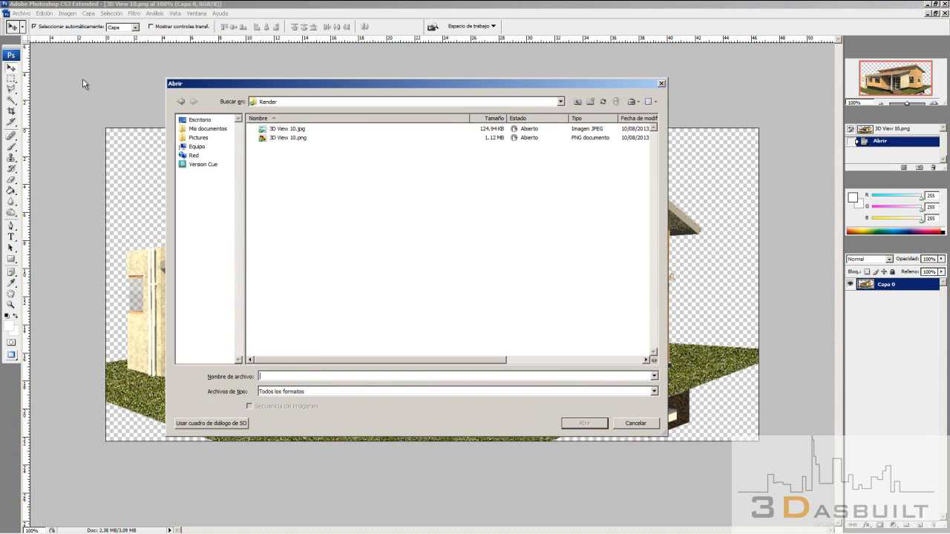
pyautogui.click(488, 104)
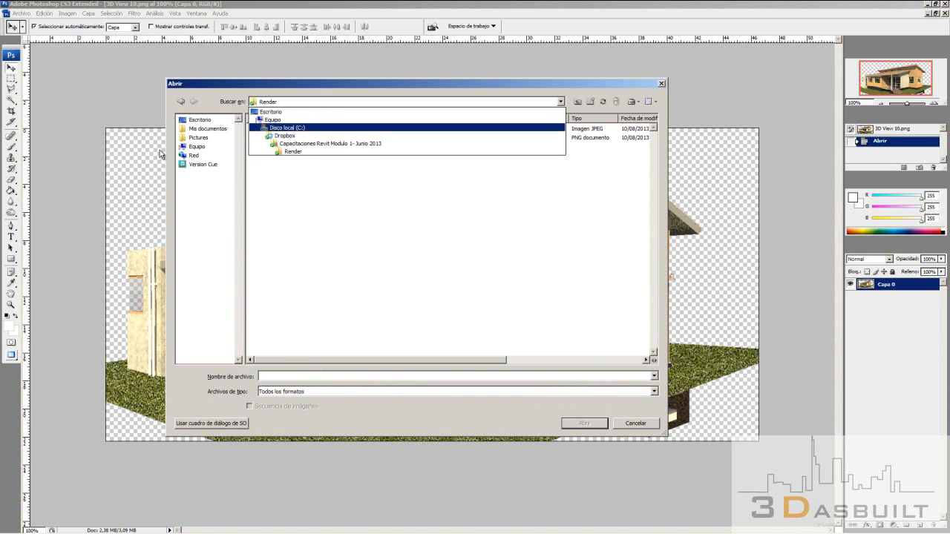
pyautogui.click(197, 138)
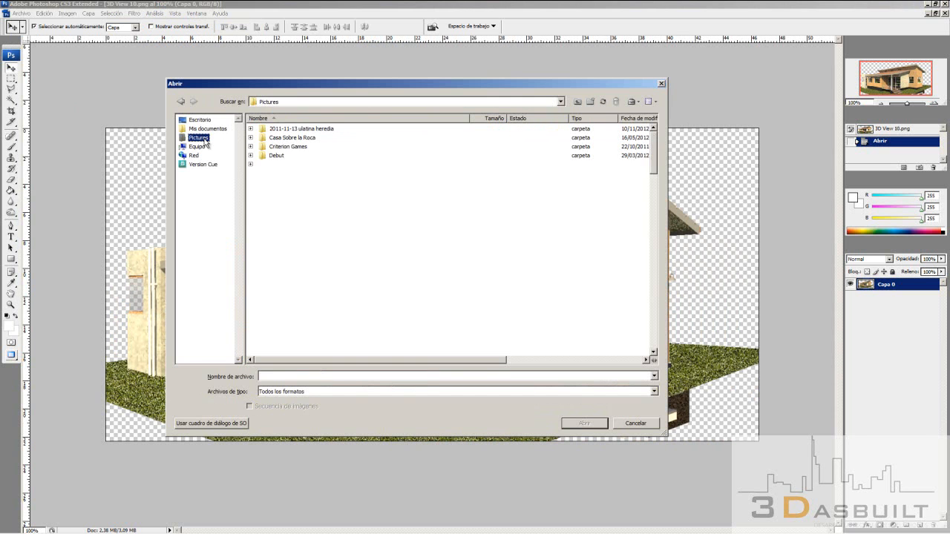
pyautogui.click(275, 299)
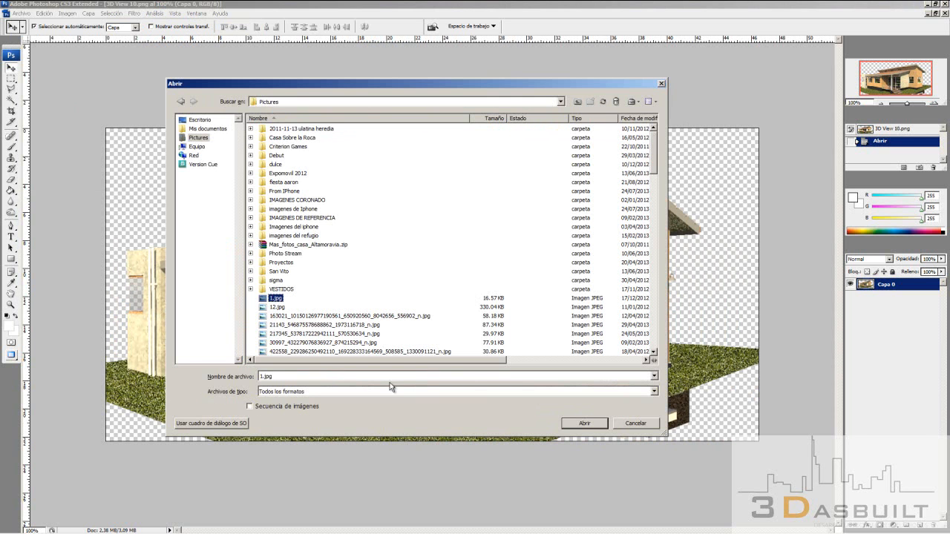
pyautogui.scroll(-2, 369, 345)
pyautogui.scroll(-7, 368, 341)
pyautogui.click(346, 281)
pyautogui.click(361, 264)
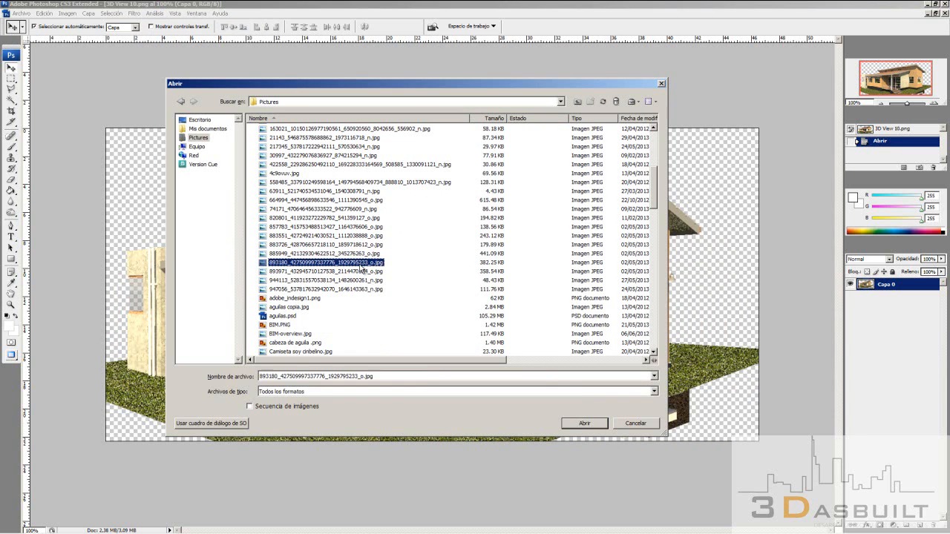
pyautogui.click(648, 103)
pyautogui.click(656, 129)
pyautogui.moveTo(653, 135); pyautogui.dragTo(657, 188)
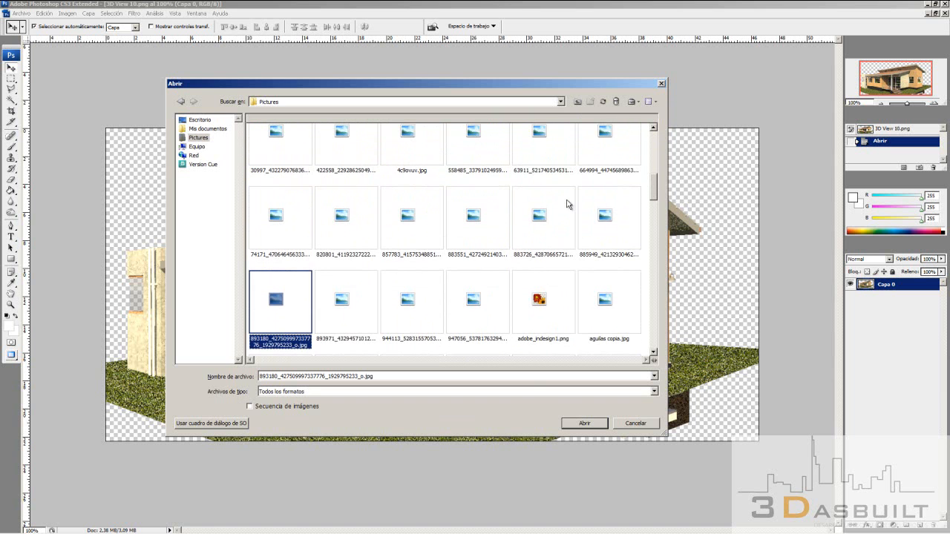
pyautogui.click(71, 524)
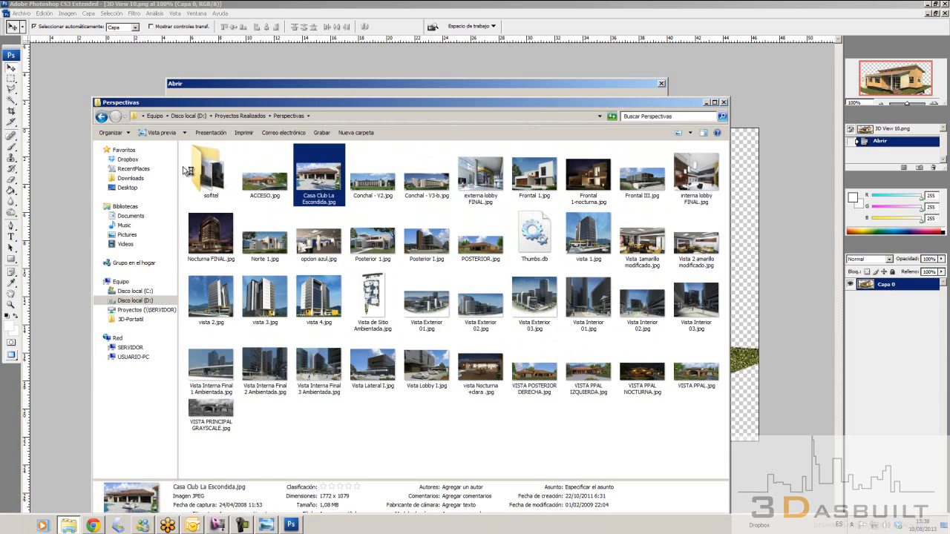
pyautogui.click(119, 234)
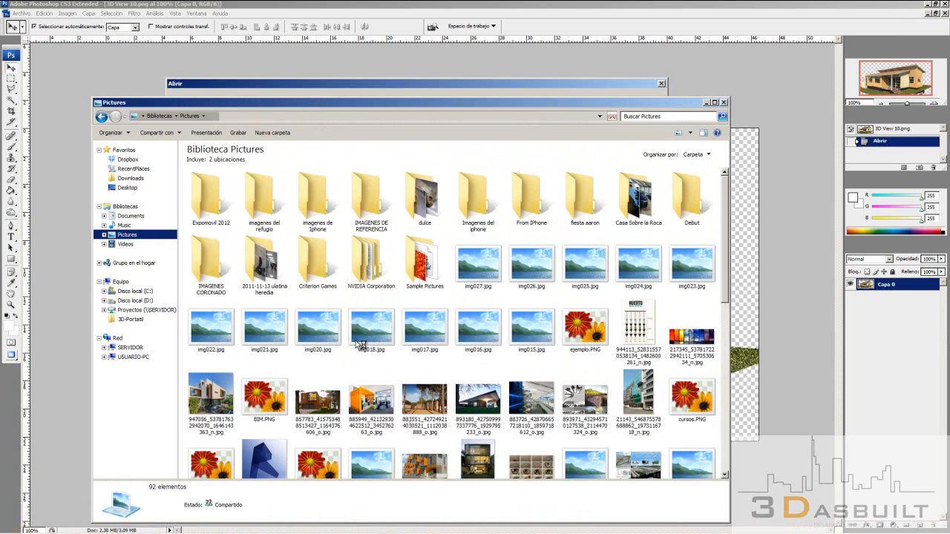
pyautogui.click(642, 397)
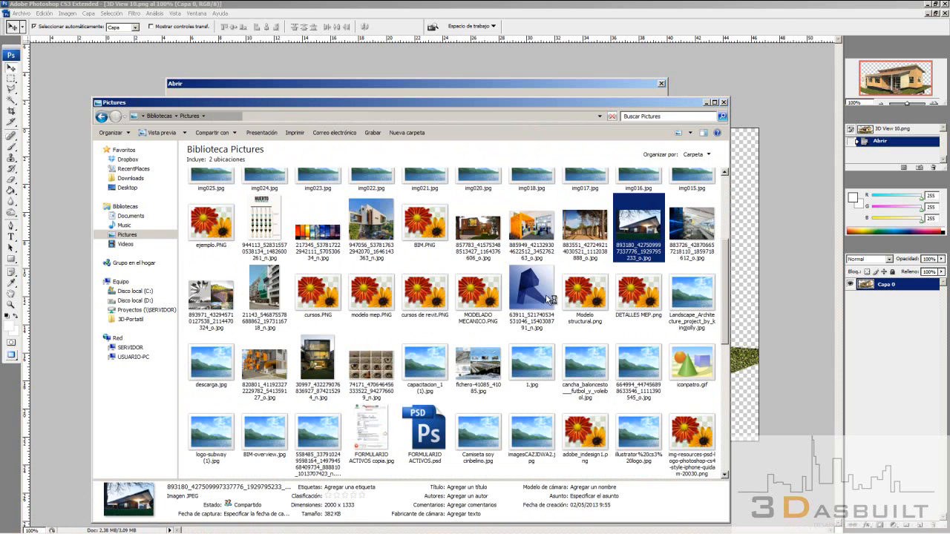
pyautogui.click(385, 317)
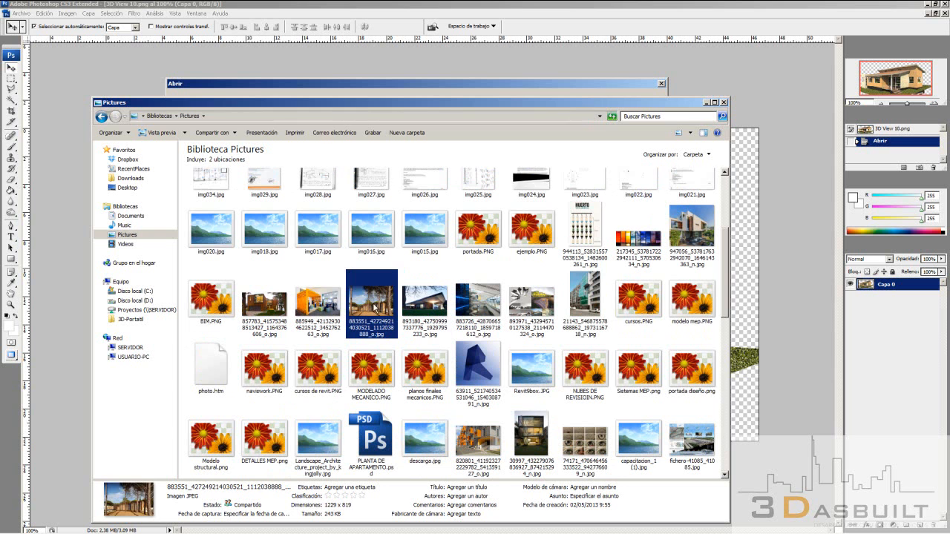
pyautogui.click(662, 83)
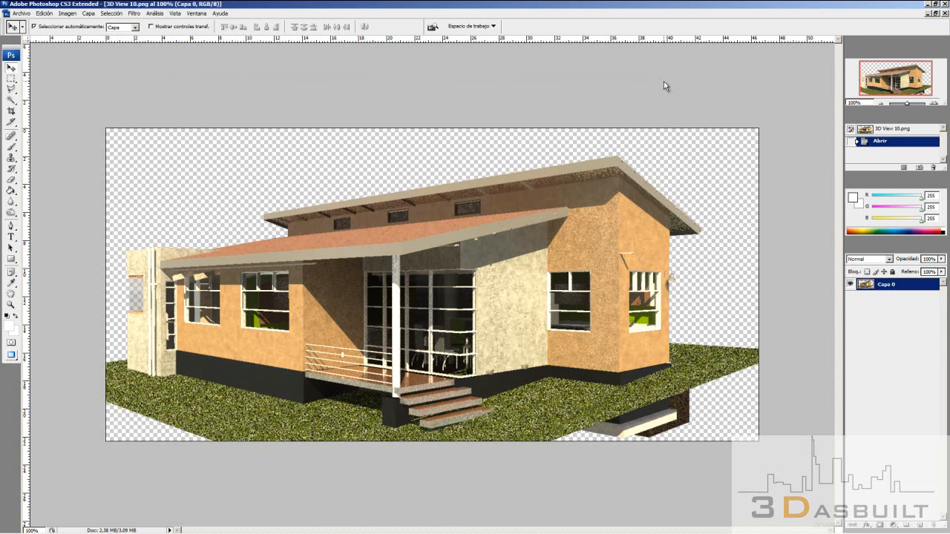
pyautogui.click(77, 525)
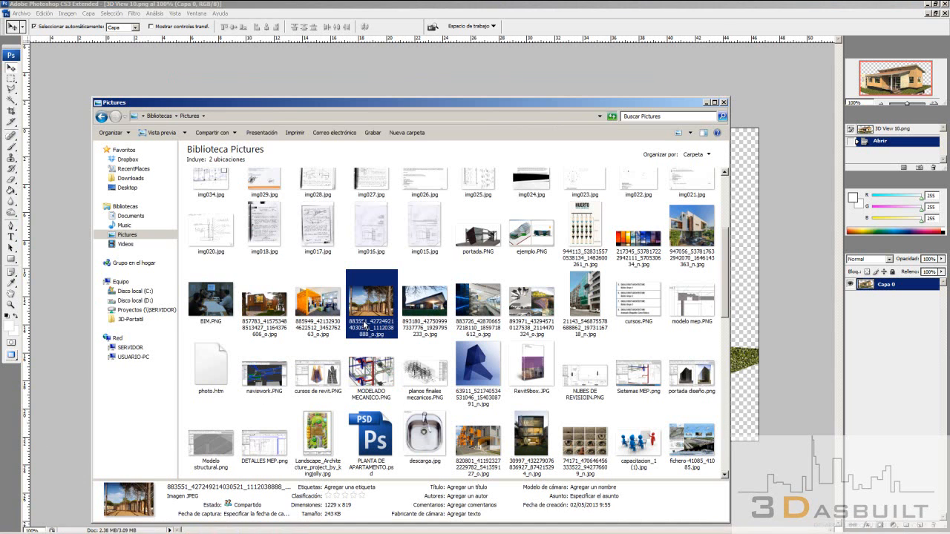
pyautogui.click(591, 24)
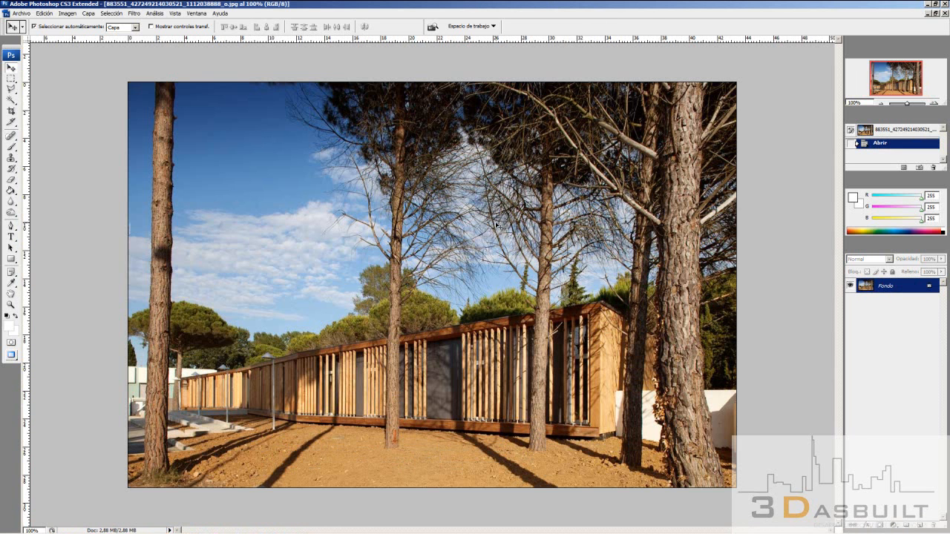
# Copy the whole photo into 3D View 10.png as a new layer and place it beneath the house layer Capa 0.
pyautogui.click(11, 78)
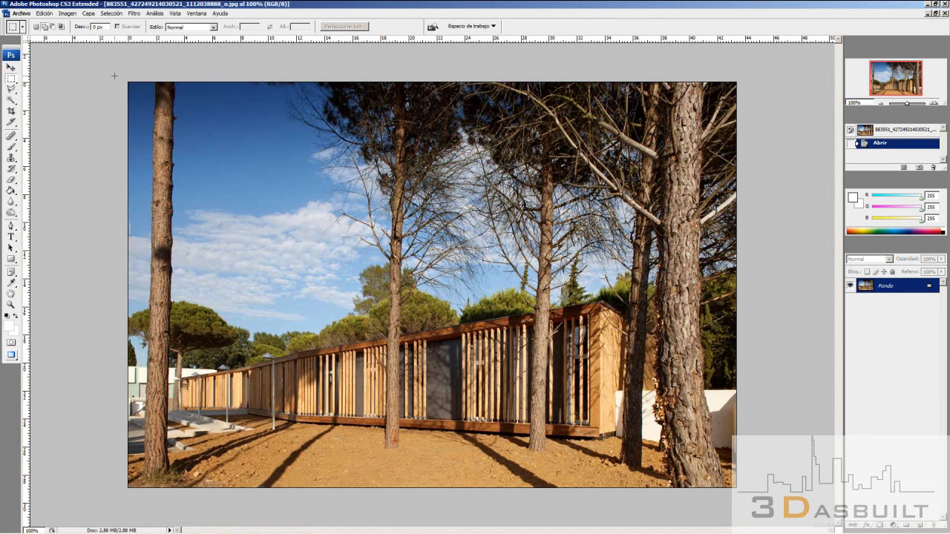
pyautogui.moveTo(831, 387); pyautogui.dragTo(820, 505)
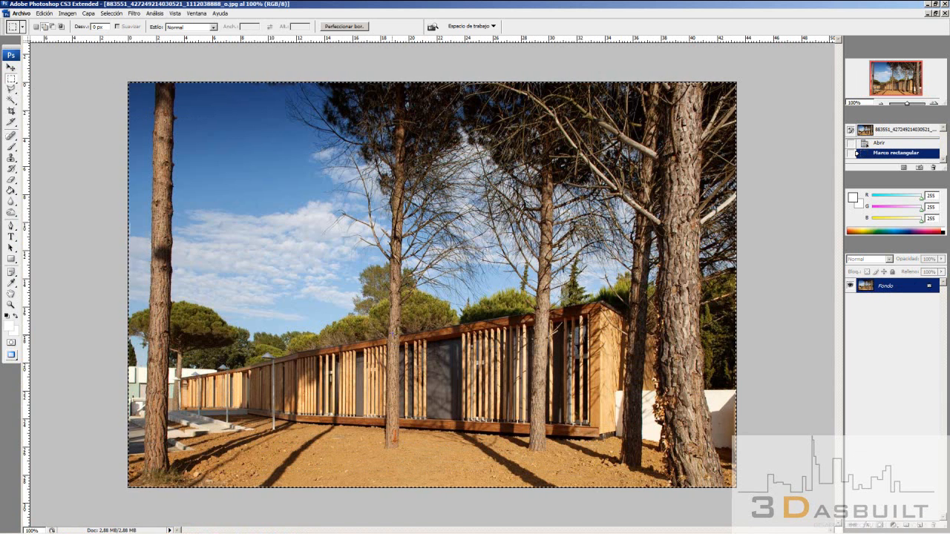
pyautogui.hotkey('ctrl', 'Tab')
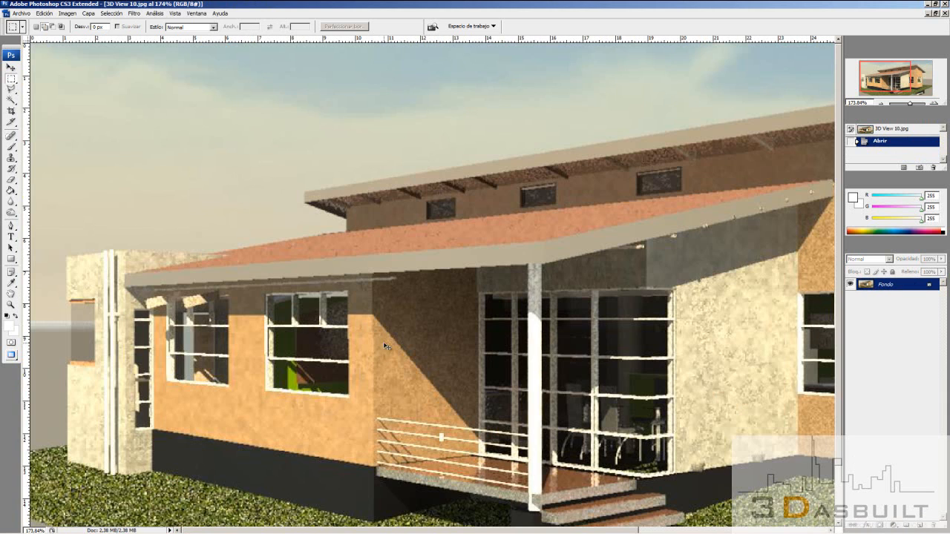
pyautogui.hotkey('ctrl', 'Tab')
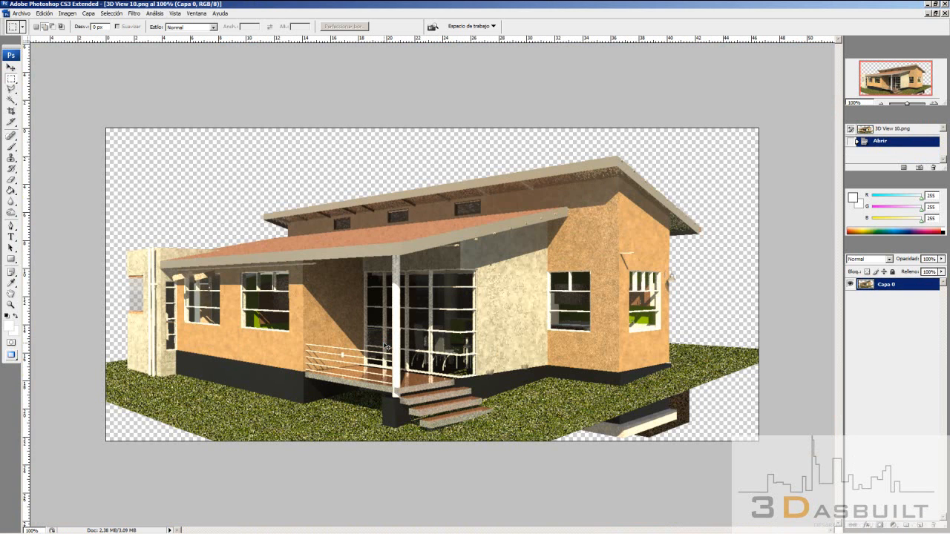
pyautogui.hotkey('ctrl', 'v')
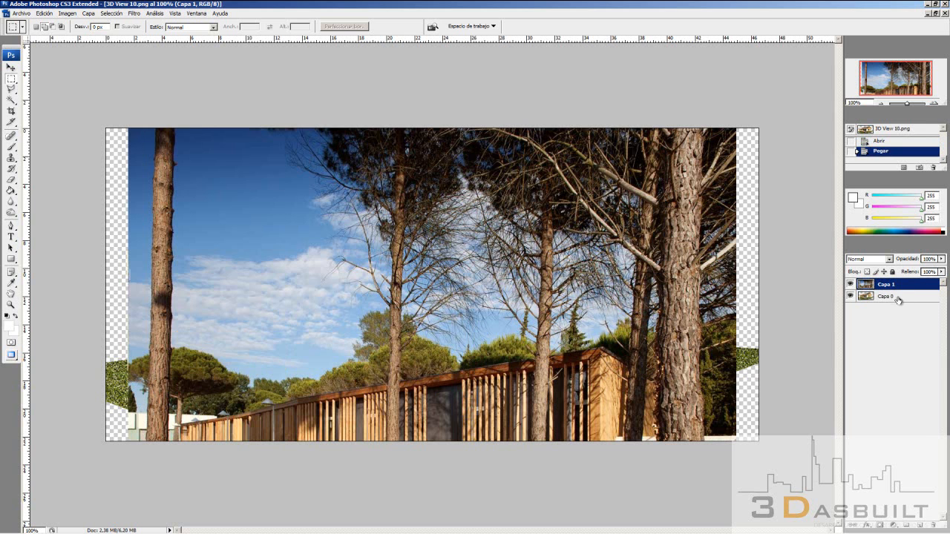
pyautogui.moveTo(918, 288); pyautogui.dragTo(910, 303)
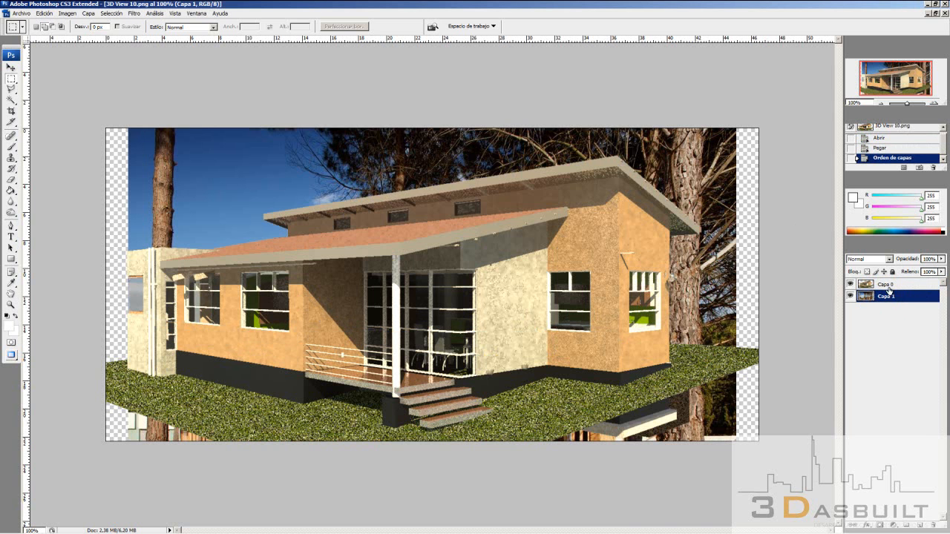
# Move and free-transform the photo layer to 107.3% width and 58.4% height, spanning the canvas width behind the house.
pyautogui.click(11, 67)
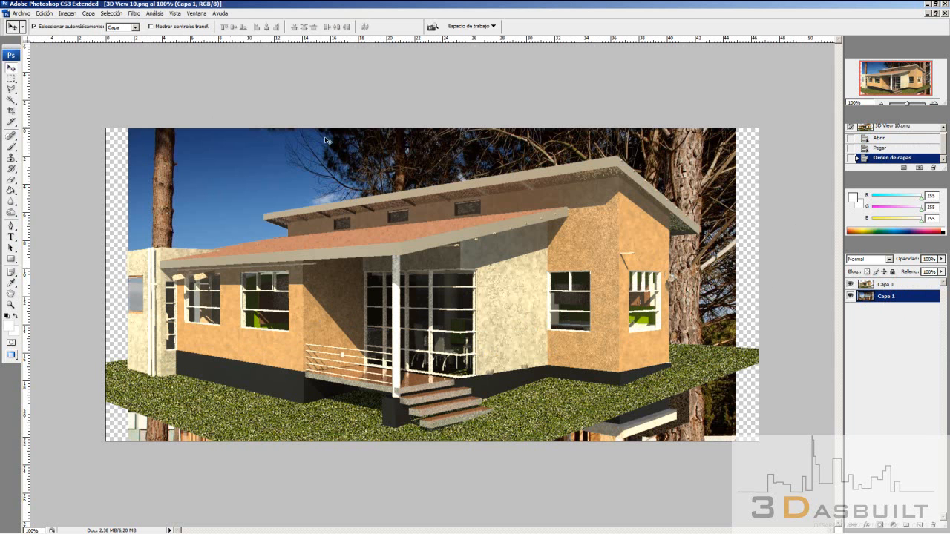
pyautogui.moveTo(318, 189); pyautogui.dragTo(301, 156)
pyautogui.moveTo(283, 190); pyautogui.dragTo(315, 258)
pyautogui.hotkey('ctrl', 't')
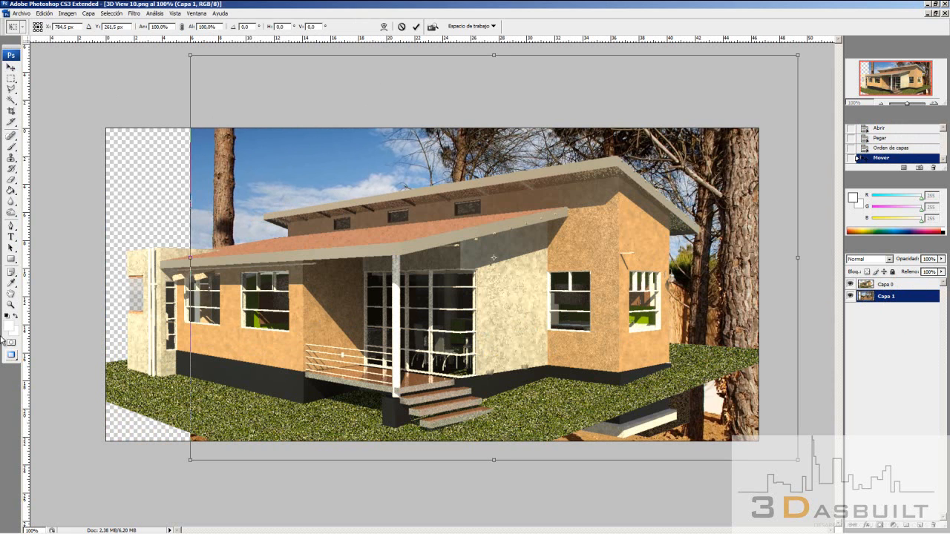
pyautogui.moveTo(192, 257); pyautogui.dragTo(106, 258)
pyautogui.moveTo(798, 461); pyautogui.dragTo(755, 363)
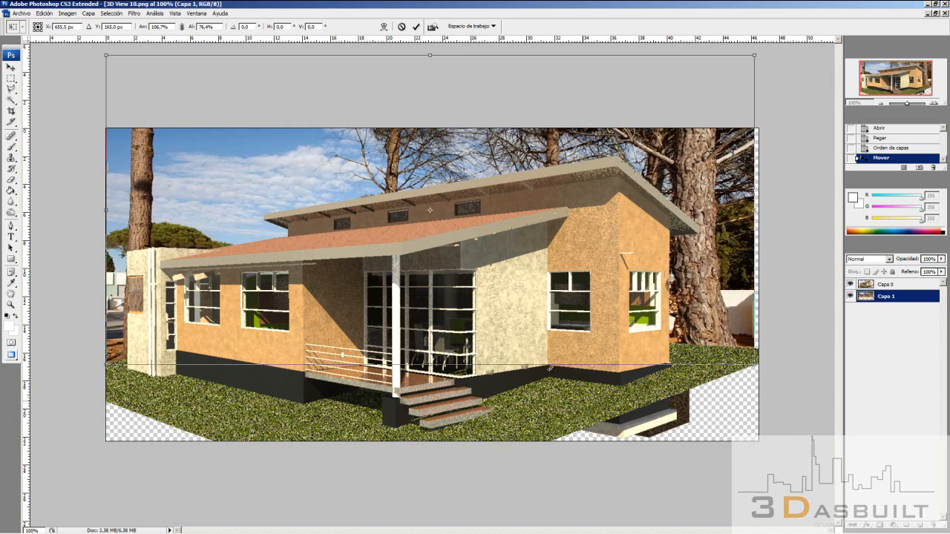
pyautogui.moveTo(755, 54); pyautogui.dragTo(762, 129)
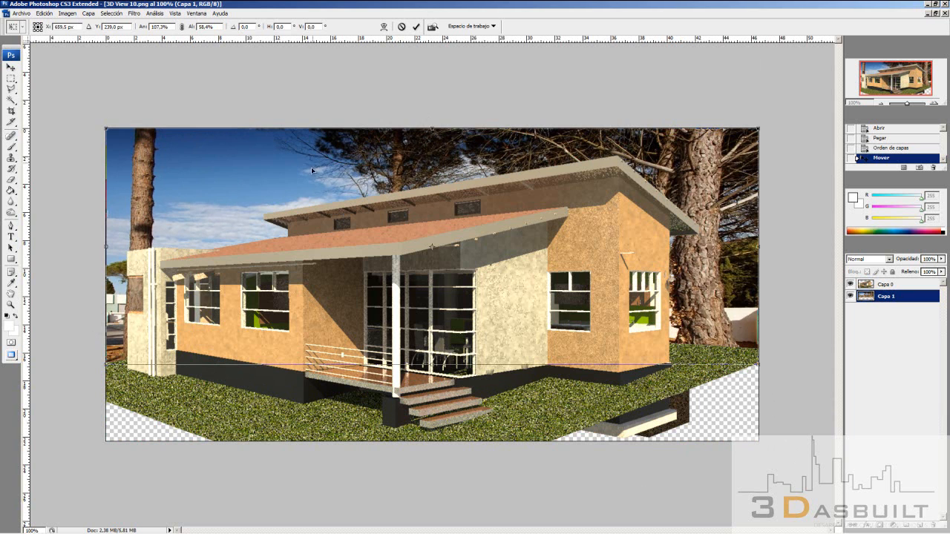
pyautogui.click(415, 26)
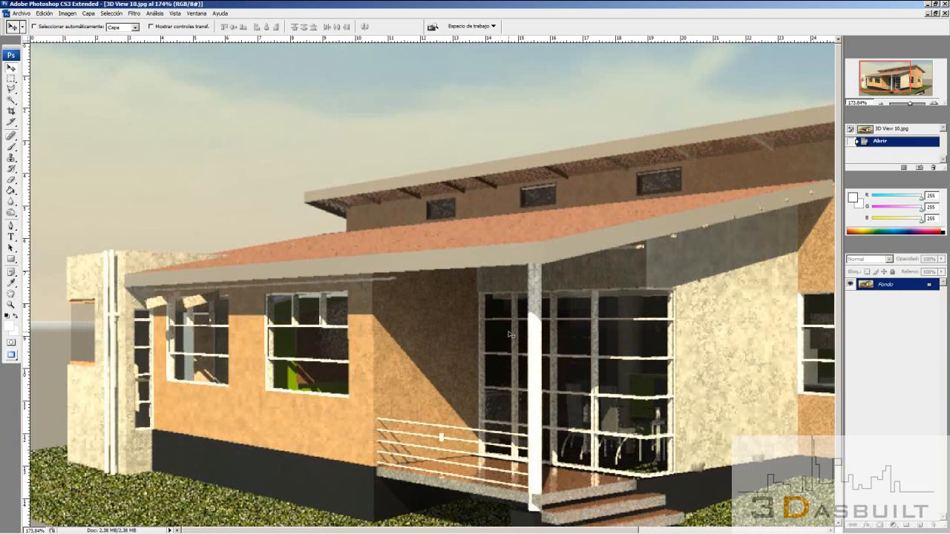
# Switch to Revit's 3D View 10 and select the stone retaining wall below the front windows.
pyautogui.click(946, 5)
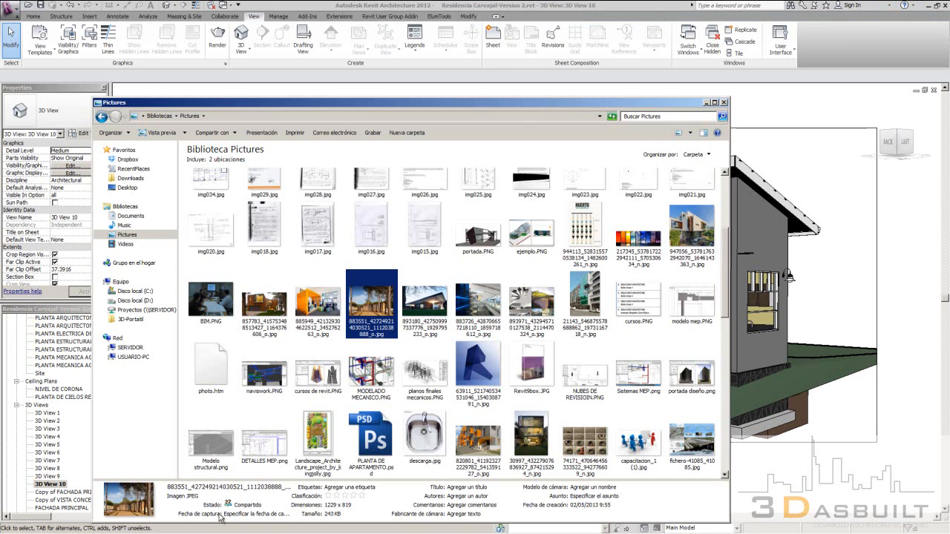
pyautogui.click(862, 275)
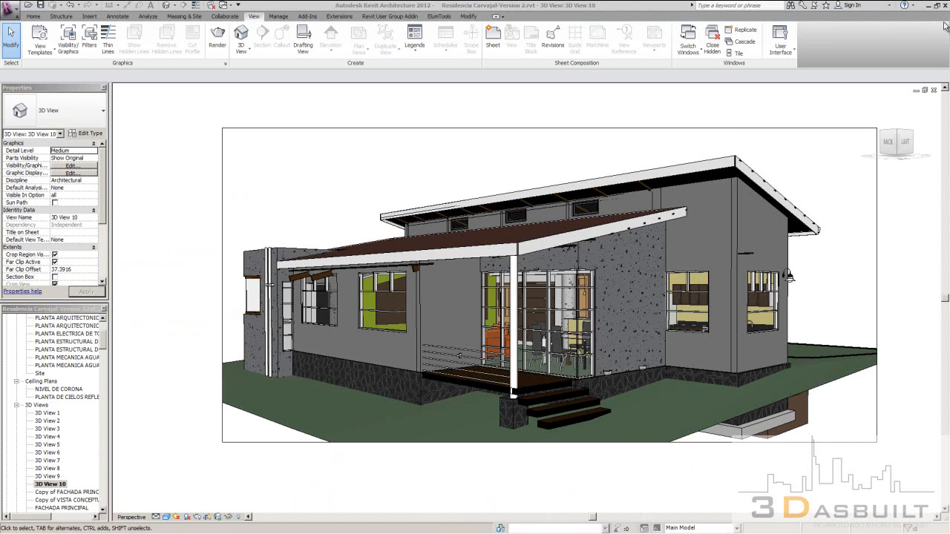
pyautogui.moveTo(236, 527)
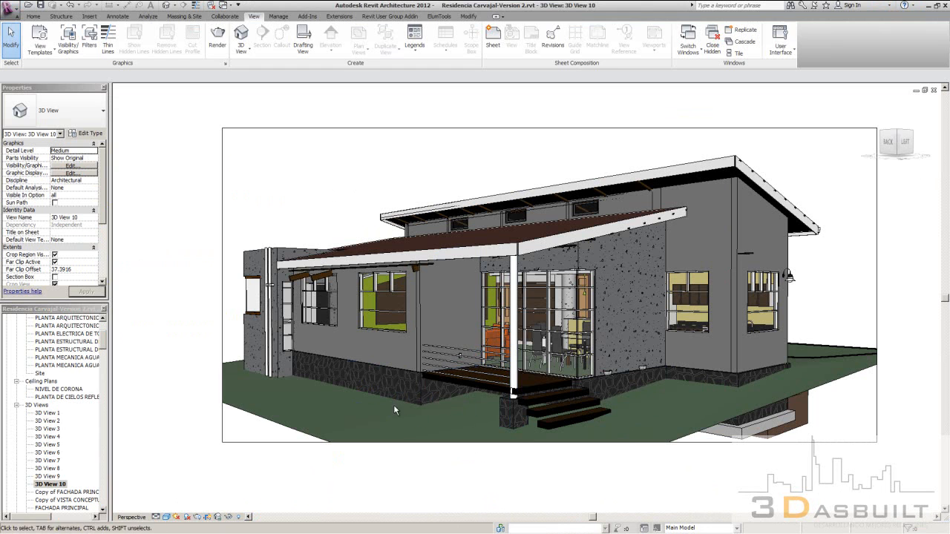
pyautogui.click(418, 395)
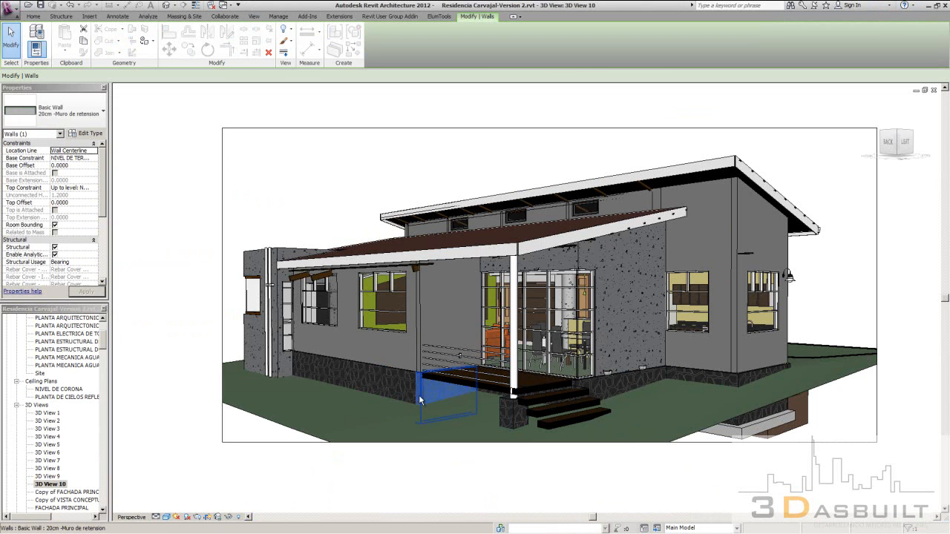
pyautogui.click(340, 183)
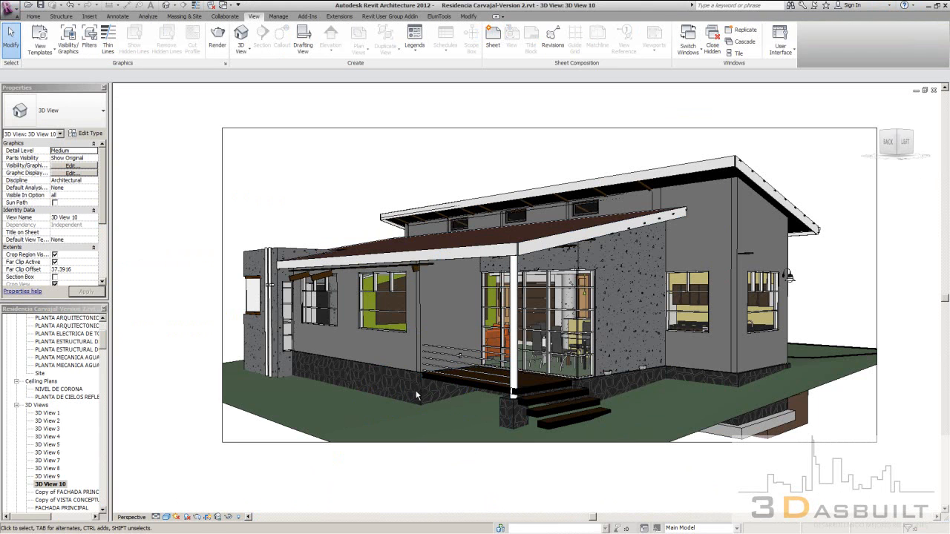
pyautogui.click(407, 373)
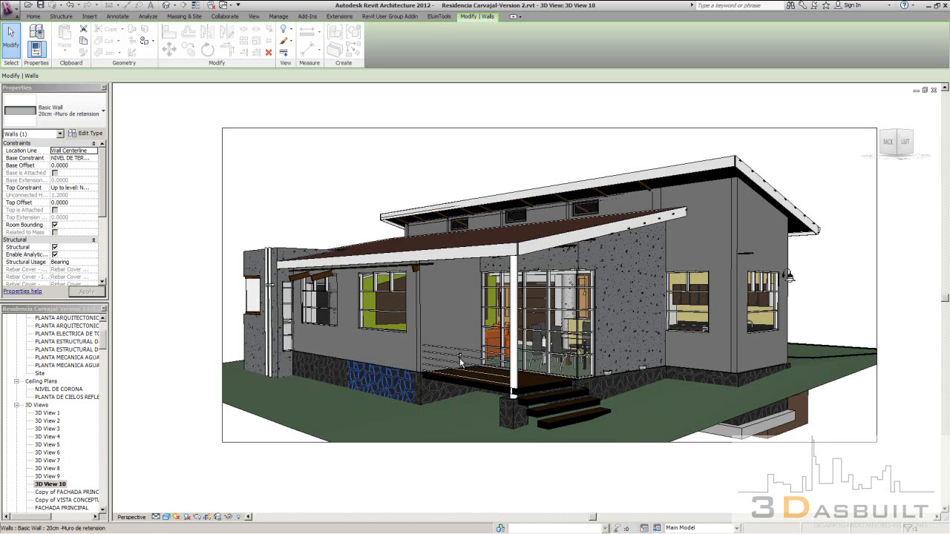
# Examine the 15cm - Ext + Int front wall's layer structure and the graphics settings of its exterior material Estuco - Con textura.
pyautogui.click(415, 313)
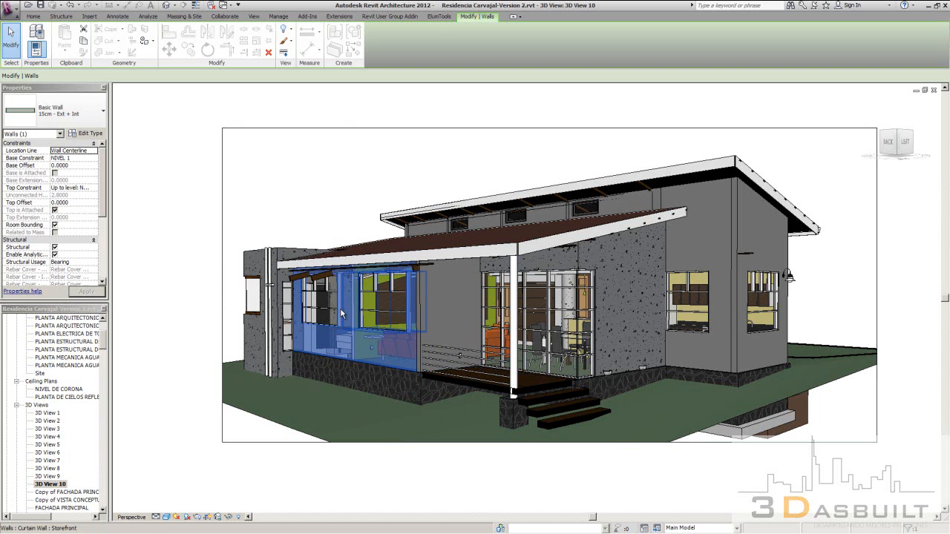
pyautogui.click(84, 135)
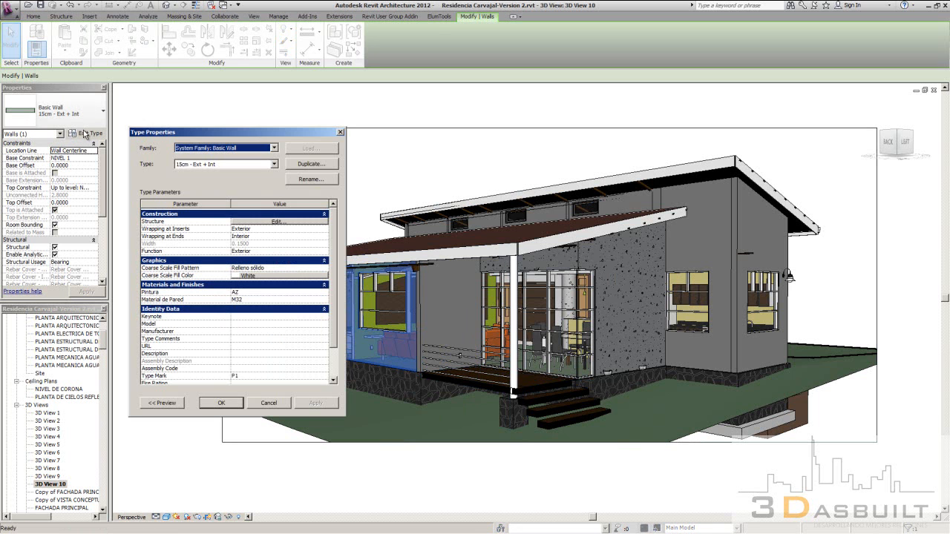
pyautogui.click(279, 222)
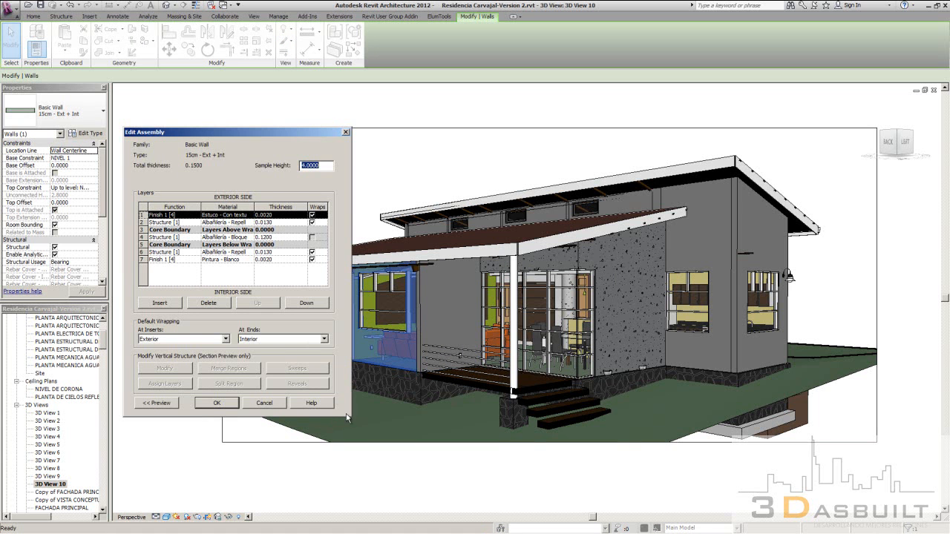
pyautogui.click(250, 215)
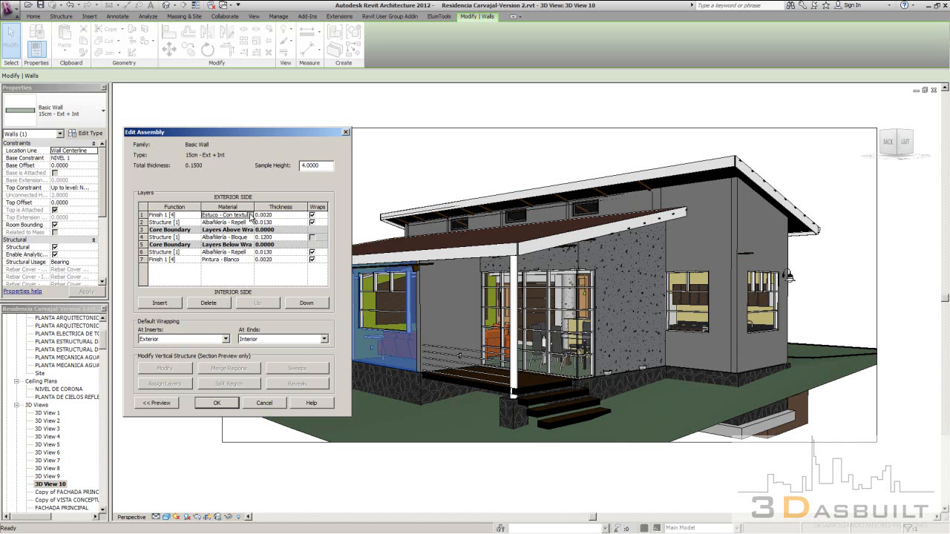
pyautogui.click(250, 216)
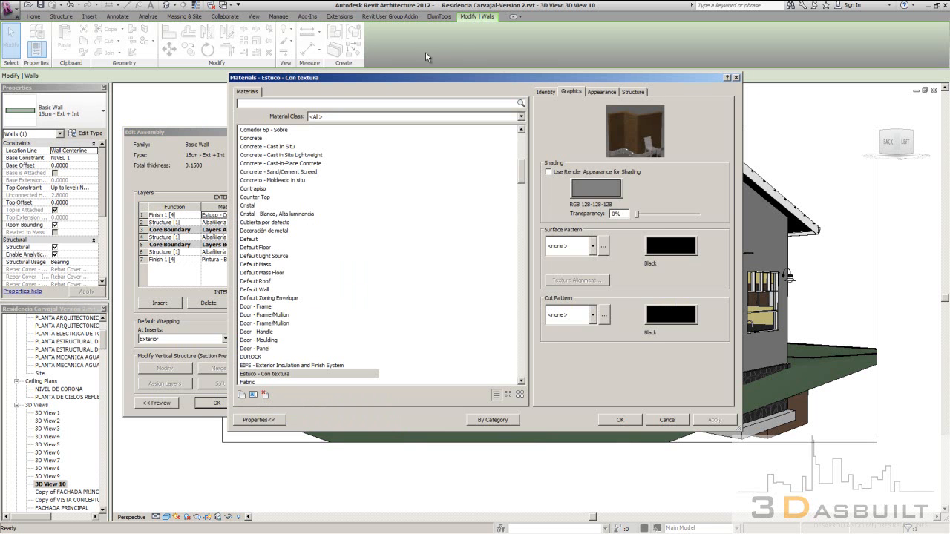
pyautogui.moveTo(420, 80); pyautogui.dragTo(313, 71)
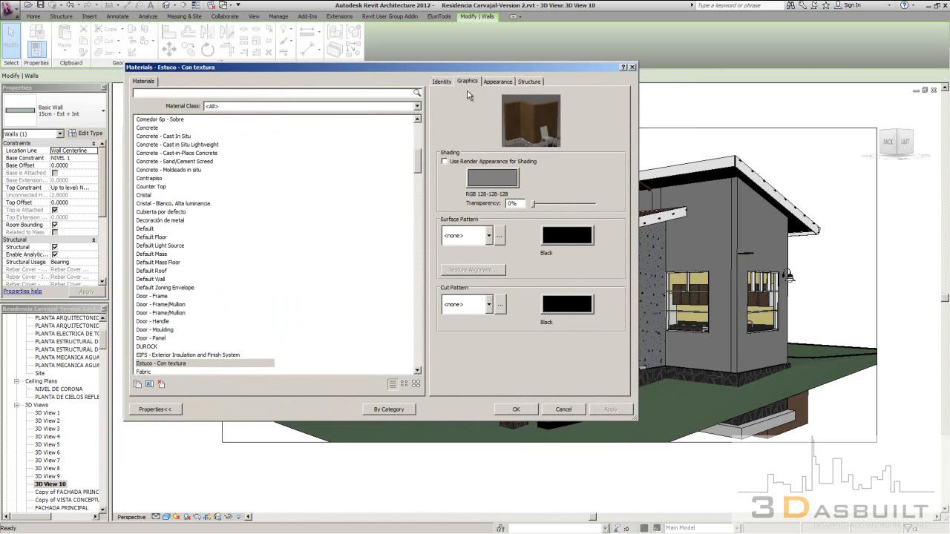
pyautogui.click(631, 68)
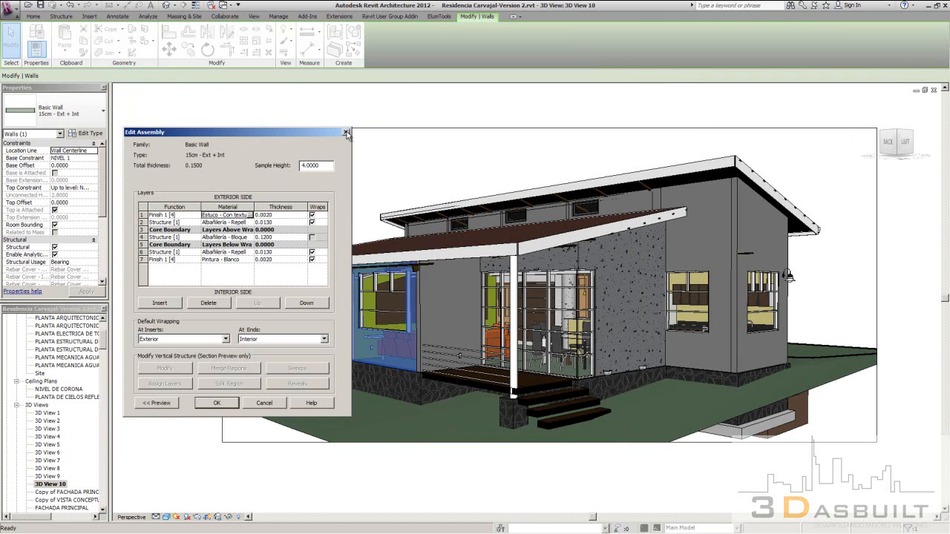
# Close the front wall's assembly and type settings without changes, deselect the wall and launch Revit 2013.
pyautogui.click(347, 133)
pyautogui.click(346, 132)
pyautogui.click(421, 146)
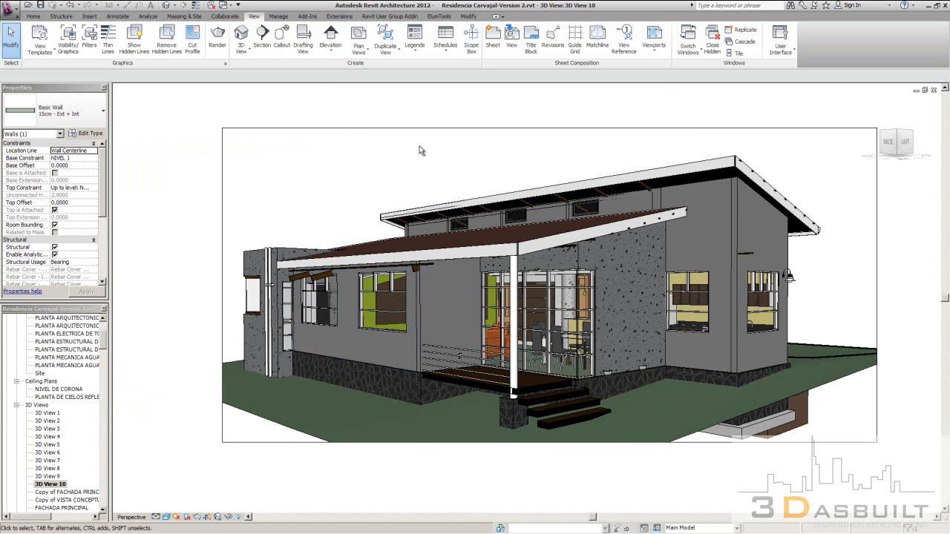
pyautogui.moveTo(444, 157); pyautogui.dragTo(415, 161, button='middle')
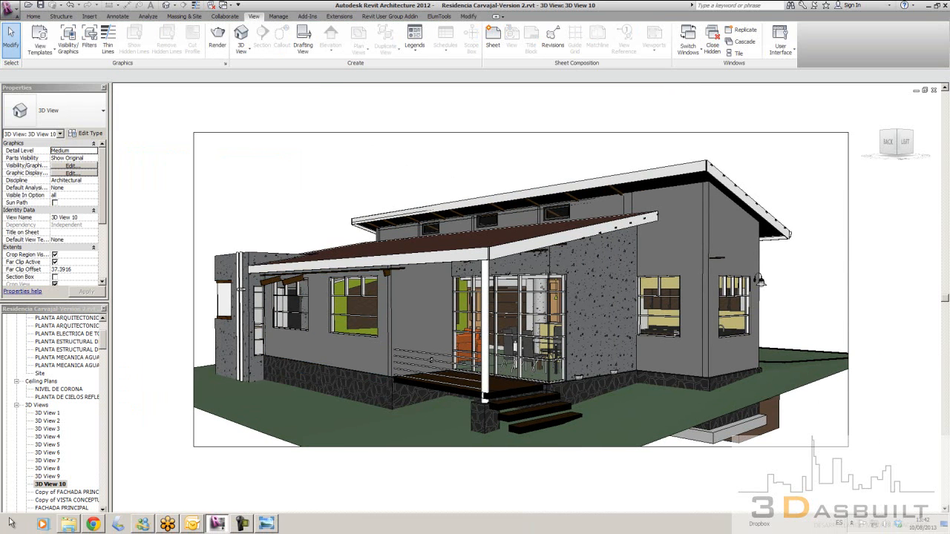
pyautogui.click(10, 526)
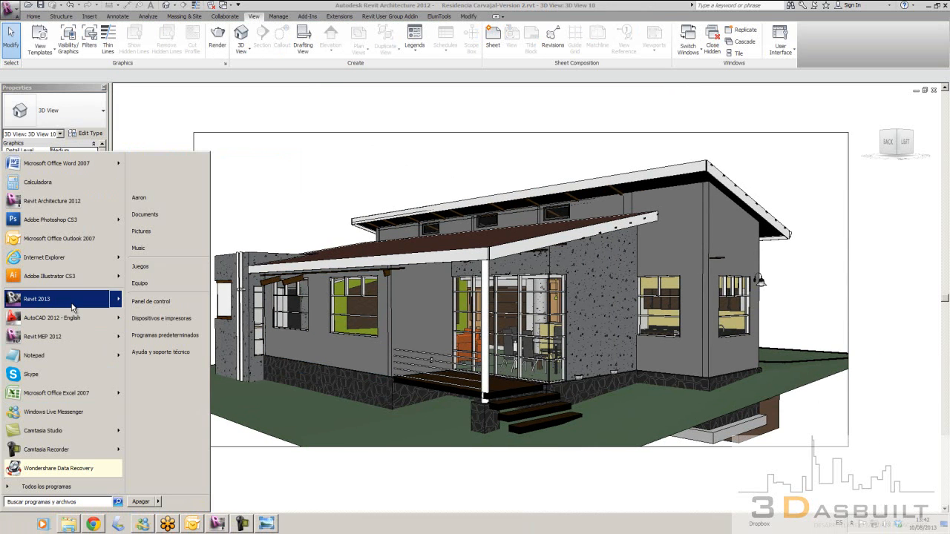
pyautogui.click(367, 172)
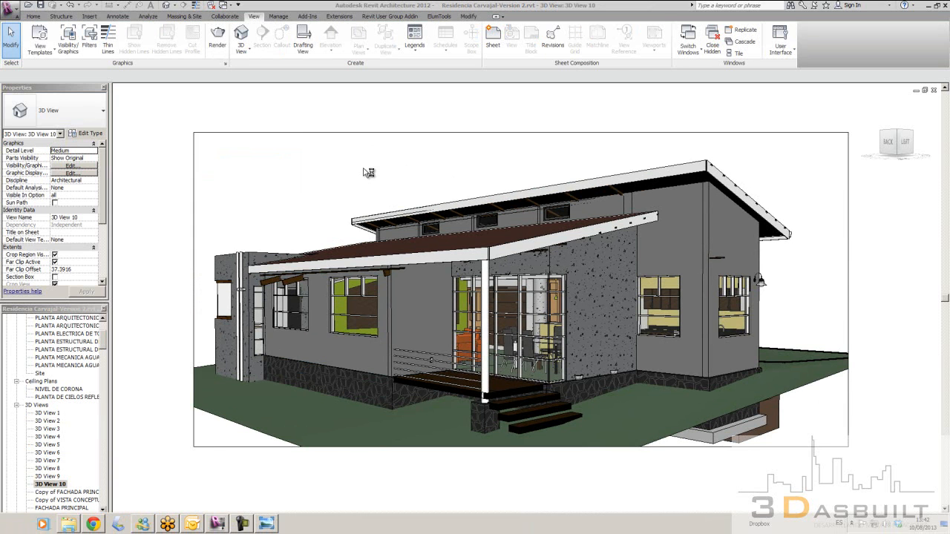
pyautogui.scroll(-2, 399, 156)
pyautogui.moveTo(398, 156); pyautogui.dragTo(437, 165, button='middle')
pyautogui.scroll(3, 431, 159)
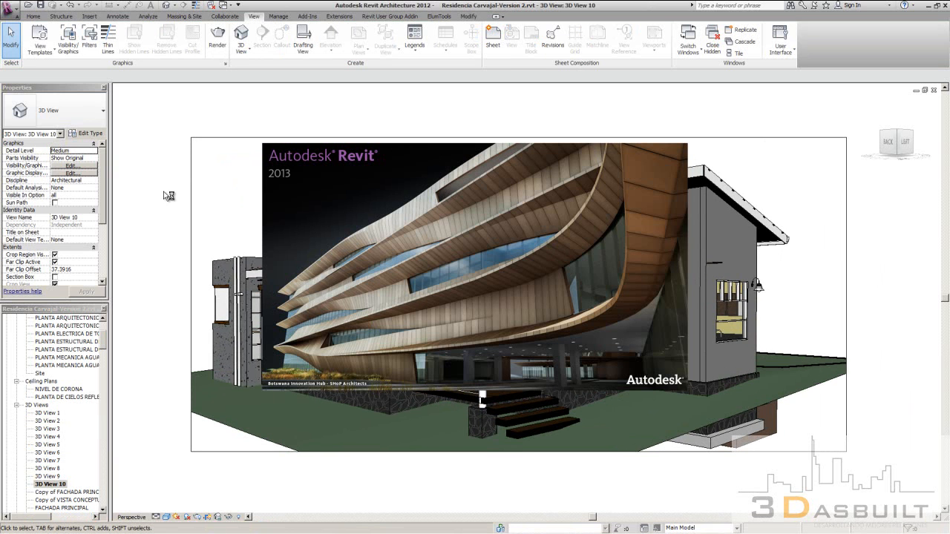
# Save the project as Residencia Carvajal-Version 2.rvt in the Render folder under Dropbox's Capacitaciones Revit Modulo 1- Junio 2013.
pyautogui.click(10, 10)
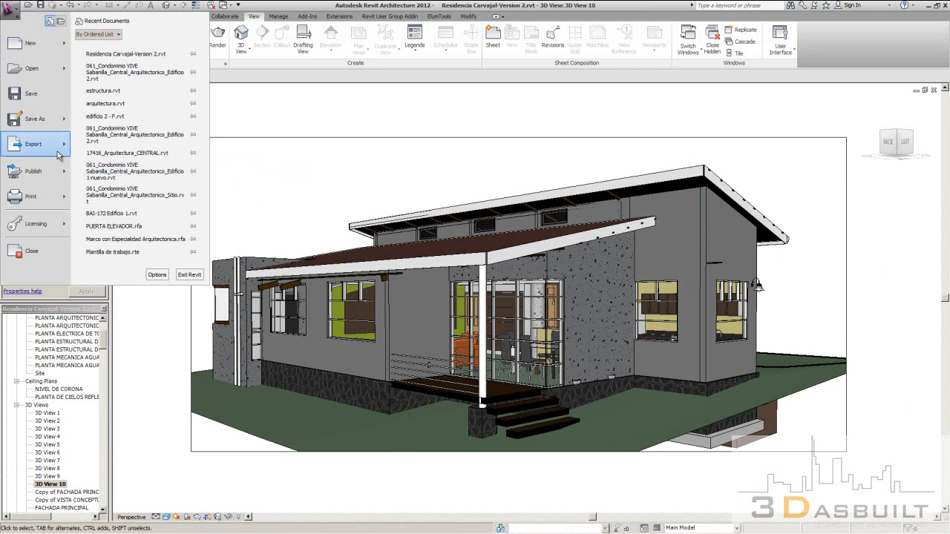
pyautogui.moveTo(65, 129)
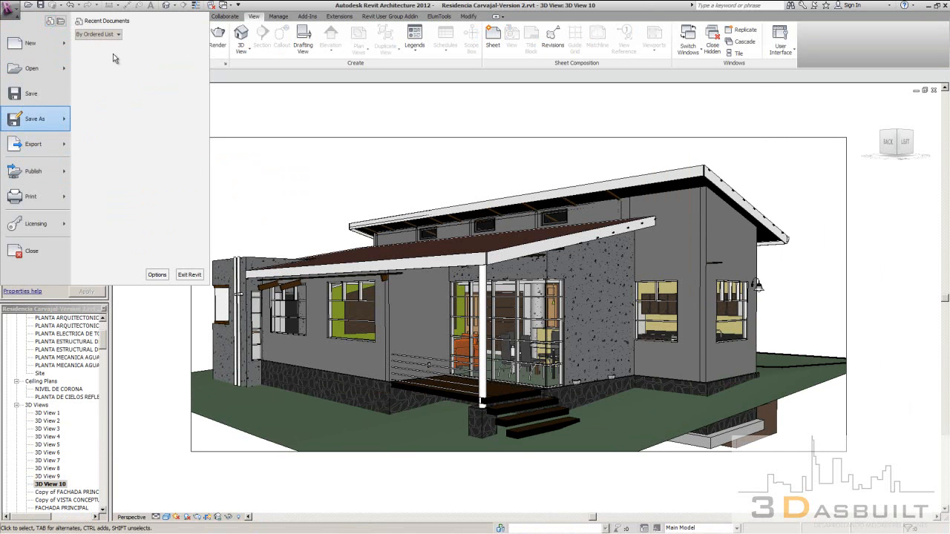
pyautogui.click(113, 53)
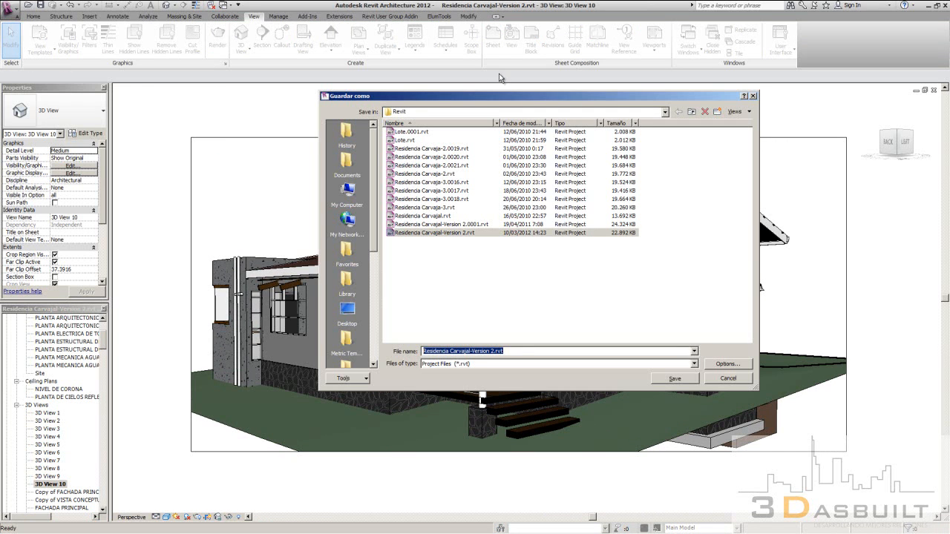
pyautogui.click(348, 194)
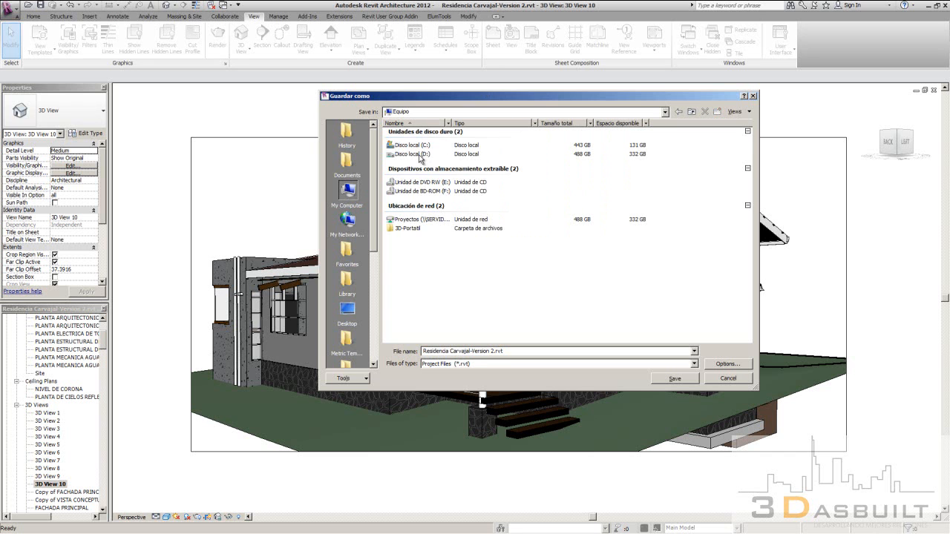
pyautogui.doubleClick(421, 156)
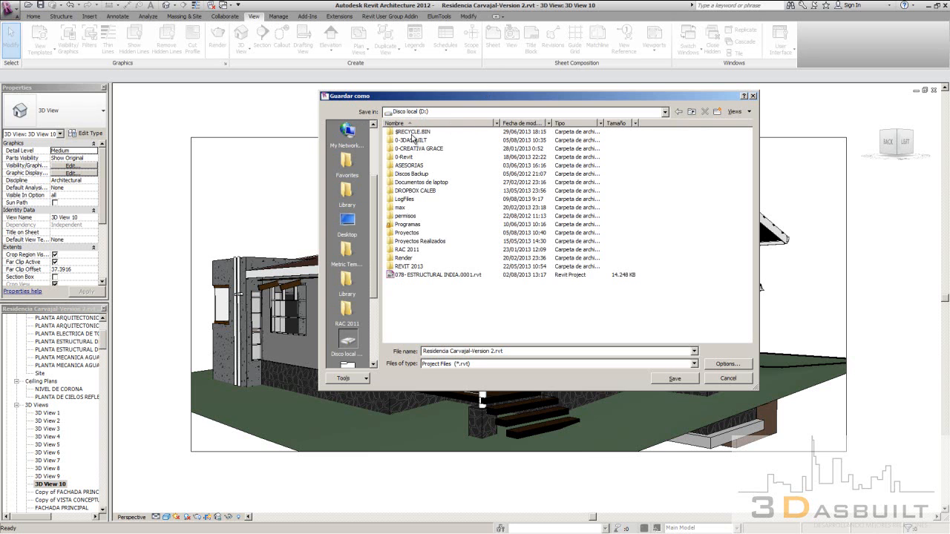
pyautogui.click(678, 111)
pyautogui.doubleClick(416, 145)
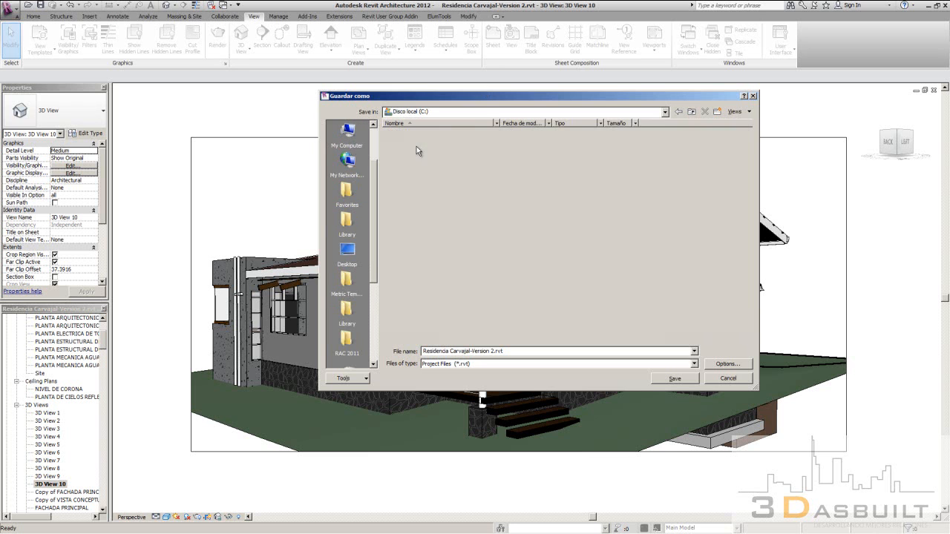
pyautogui.doubleClick(410, 156)
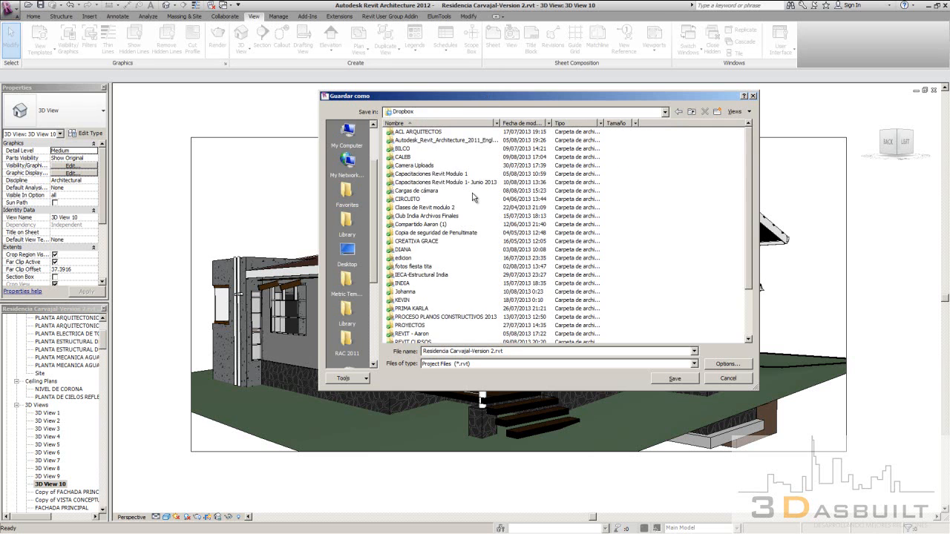
pyautogui.doubleClick(475, 184)
pyautogui.doubleClick(405, 133)
pyautogui.click(674, 382)
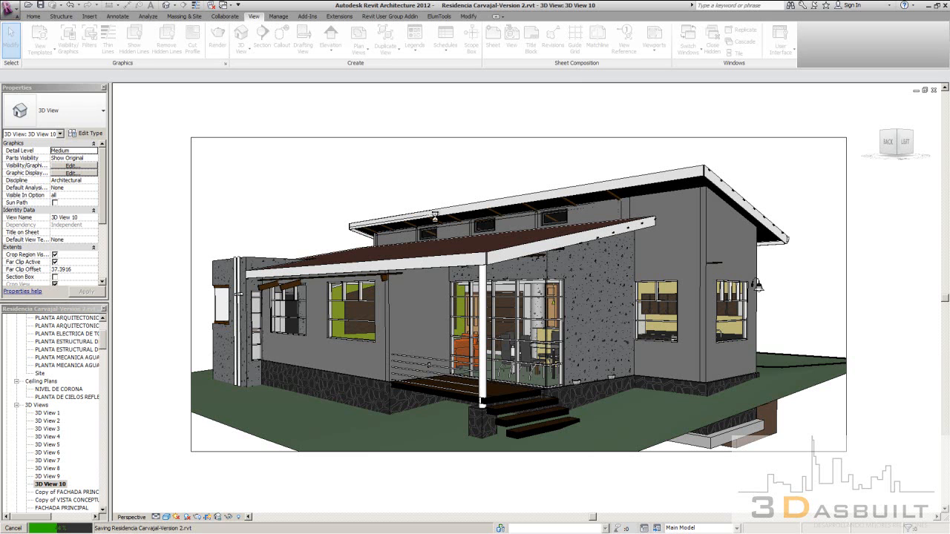
# Switch to Revit 2013 and dismiss the missing RME to FAB Export add-in message.
pyautogui.moveTo(200, 523)
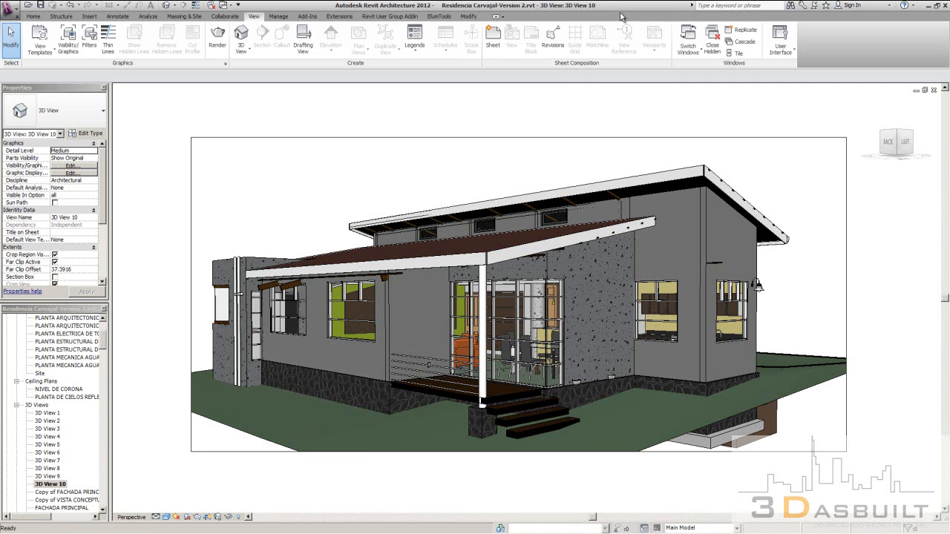
pyautogui.doubleClick(631, 10)
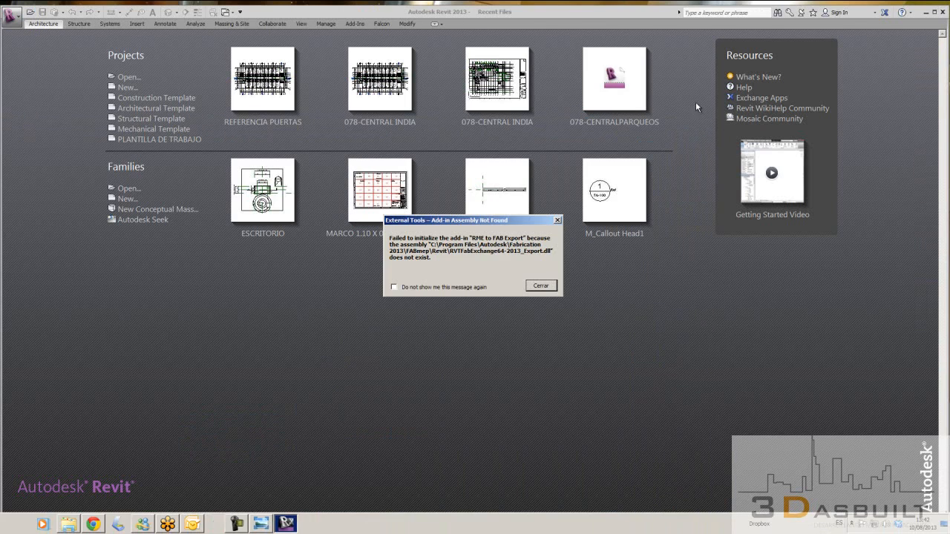
pyautogui.click(540, 286)
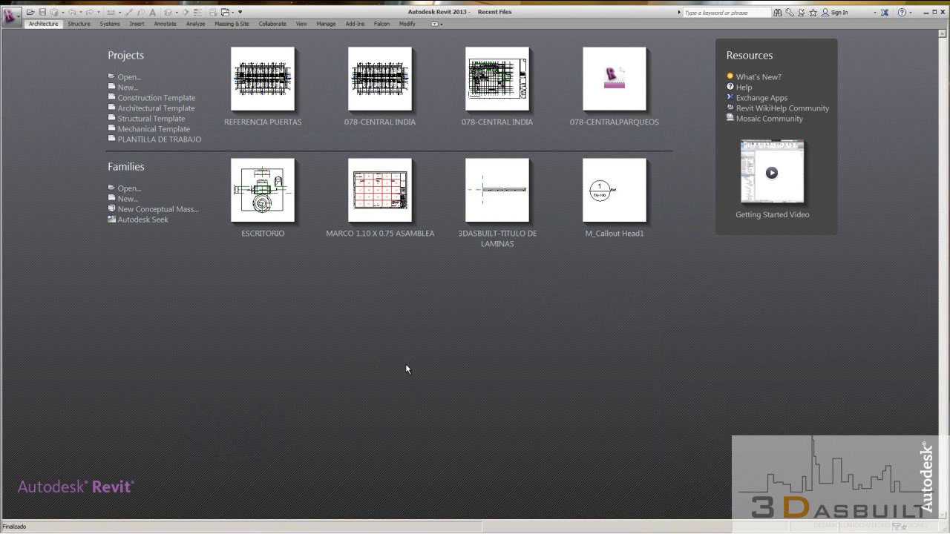
# Open the saved project Residencia Carvajal-Version 2.rvt from the Render folder in Dropbox.
pyautogui.click(33, 15)
pyautogui.moveTo(368, 139); pyautogui.dragTo(364, 107)
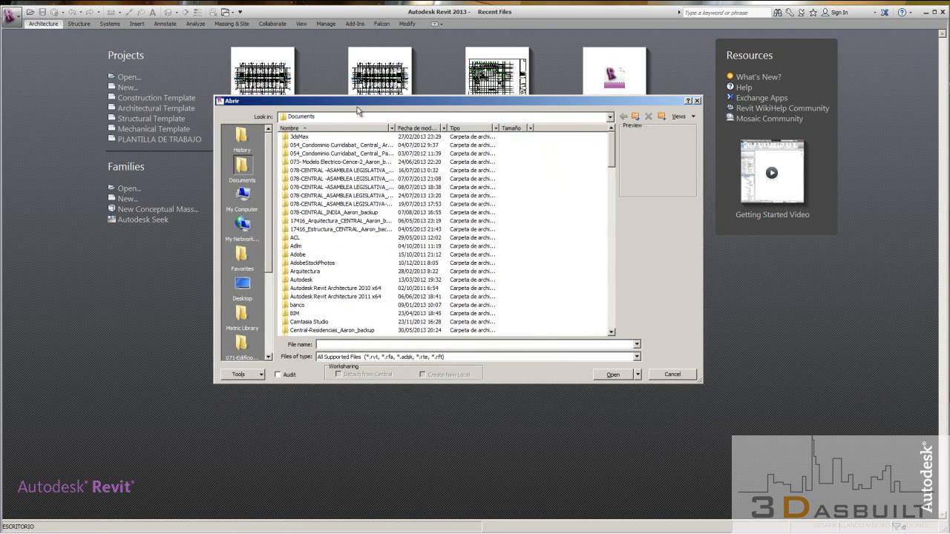
pyautogui.click(243, 198)
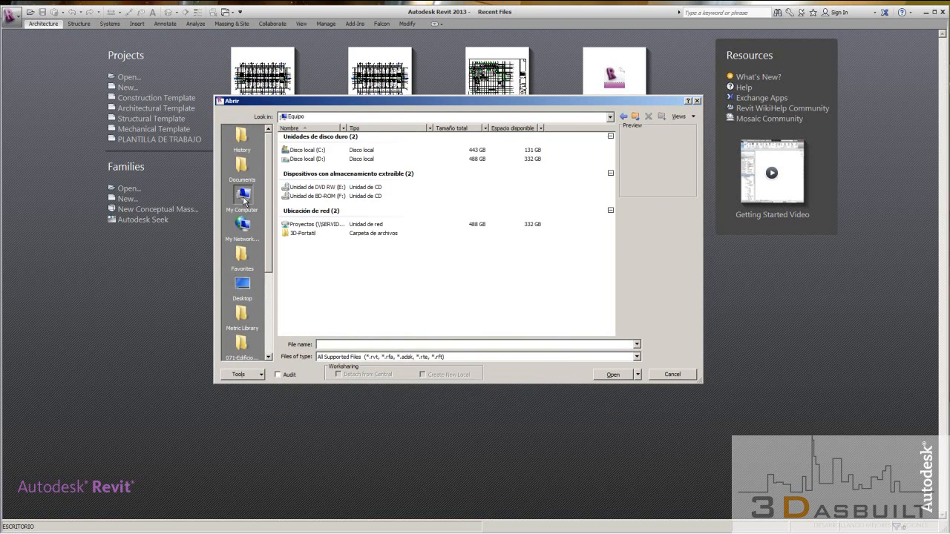
pyautogui.doubleClick(310, 161)
pyautogui.doubleClick(298, 163)
pyautogui.doubleClick(348, 188)
pyautogui.doubleClick(306, 145)
pyautogui.click(329, 139)
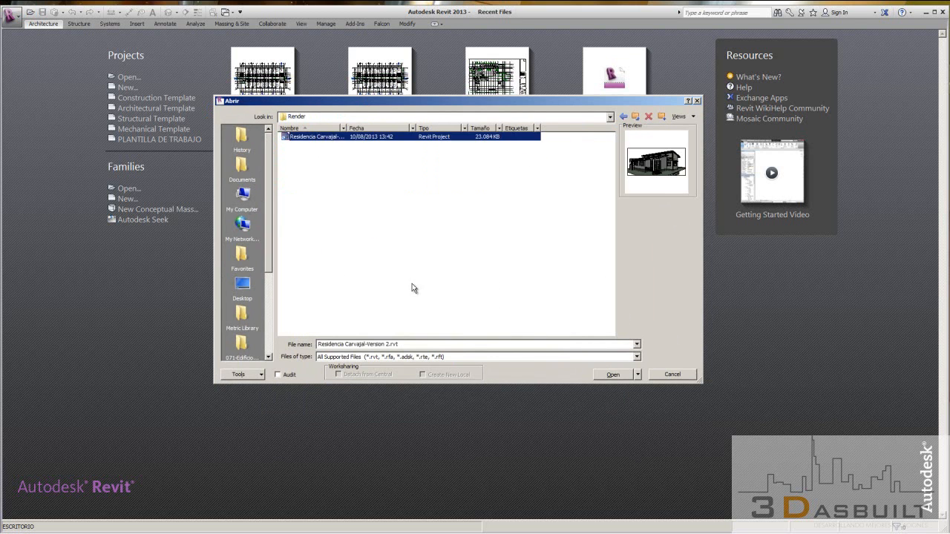
pyautogui.click(613, 375)
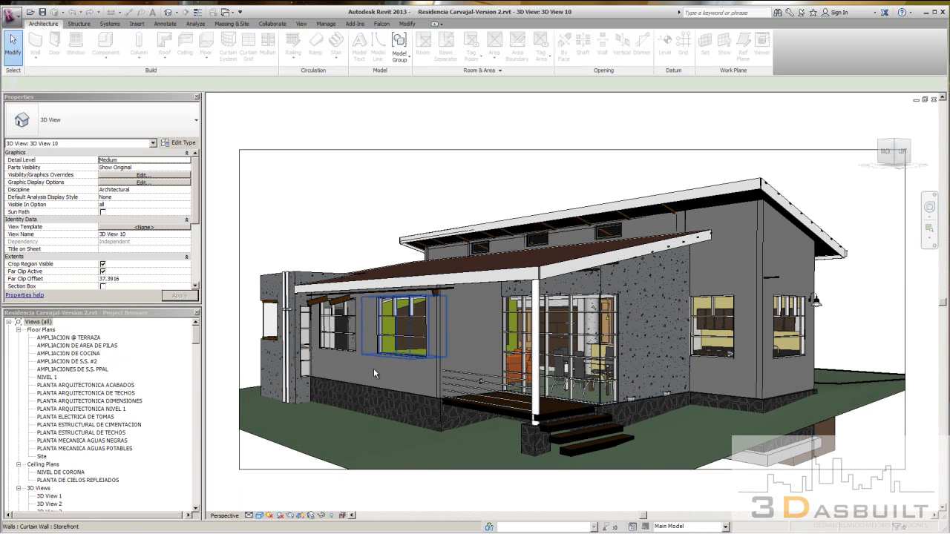
# Open the material definition of the Estuco - Con textura exterior layer in the 15cm - Ext + Int front wall's structure.
pyautogui.click(438, 382)
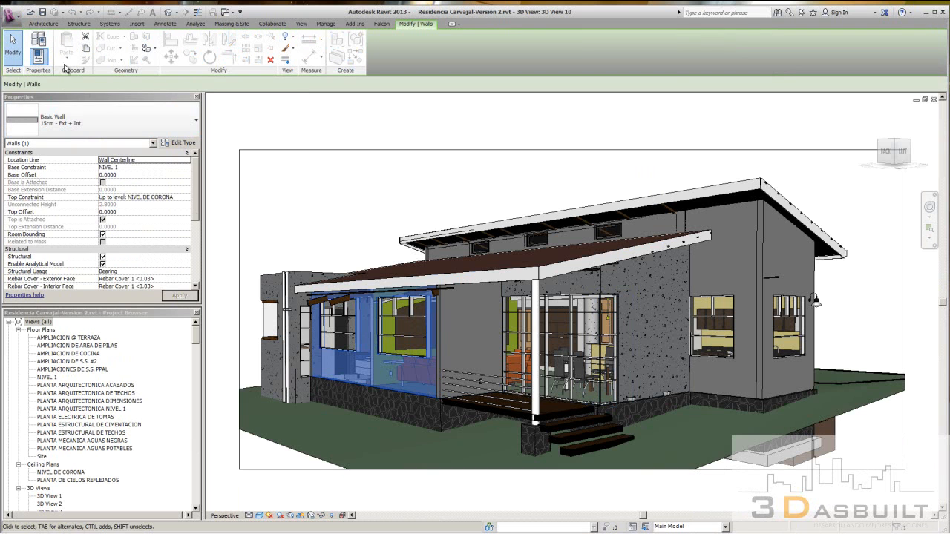
pyautogui.click(179, 143)
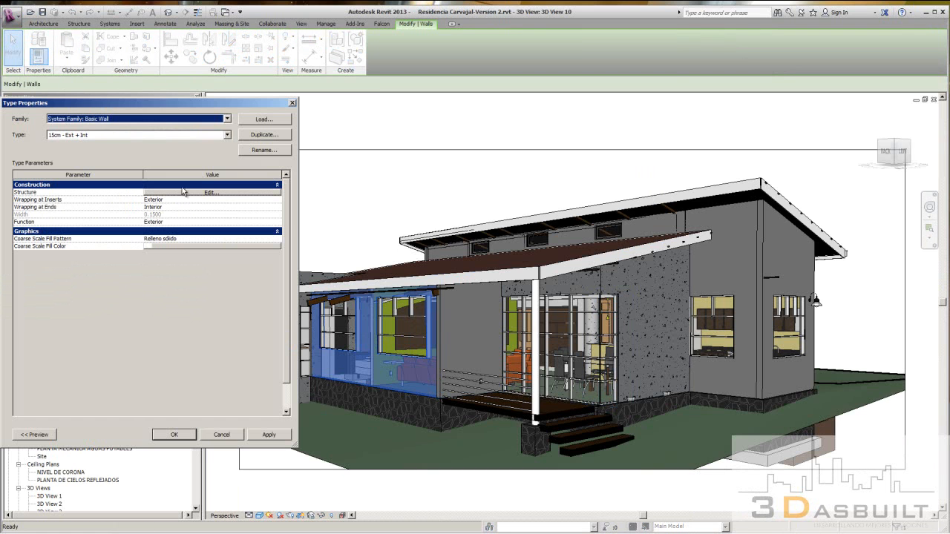
pyautogui.click(245, 192)
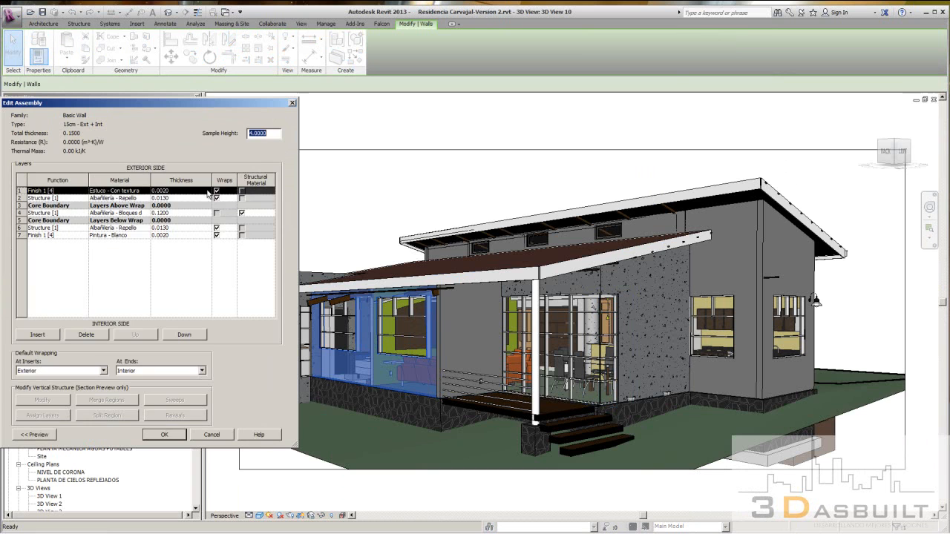
pyautogui.click(146, 191)
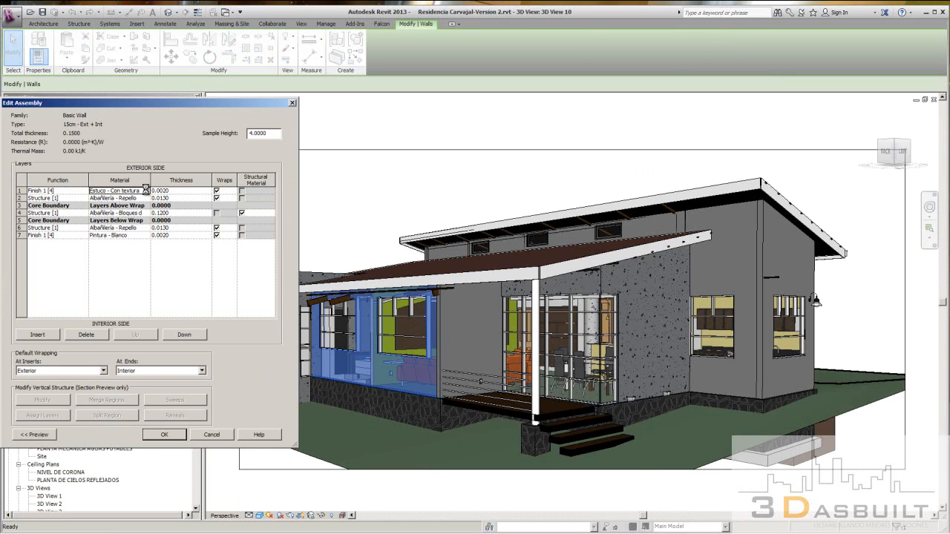
pyautogui.click(146, 190)
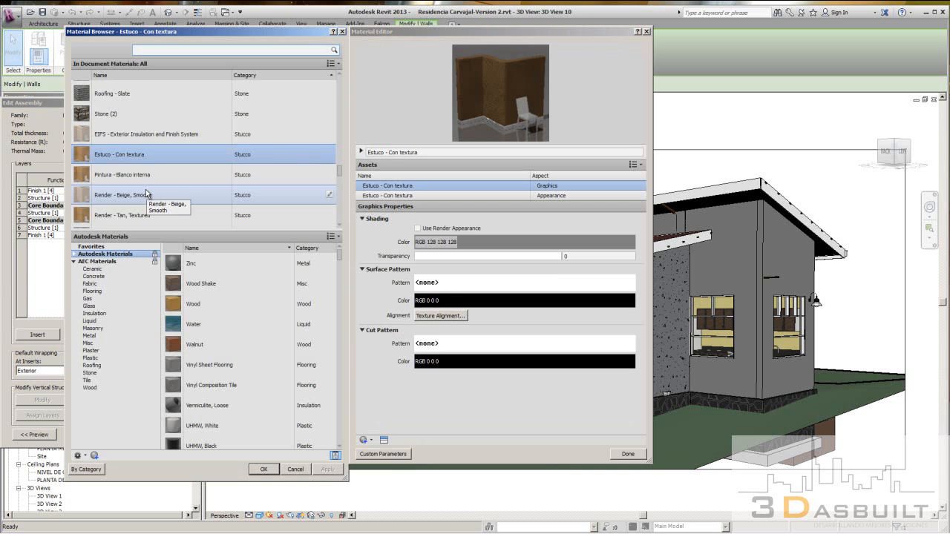
pyautogui.scroll(-1, 191, 97)
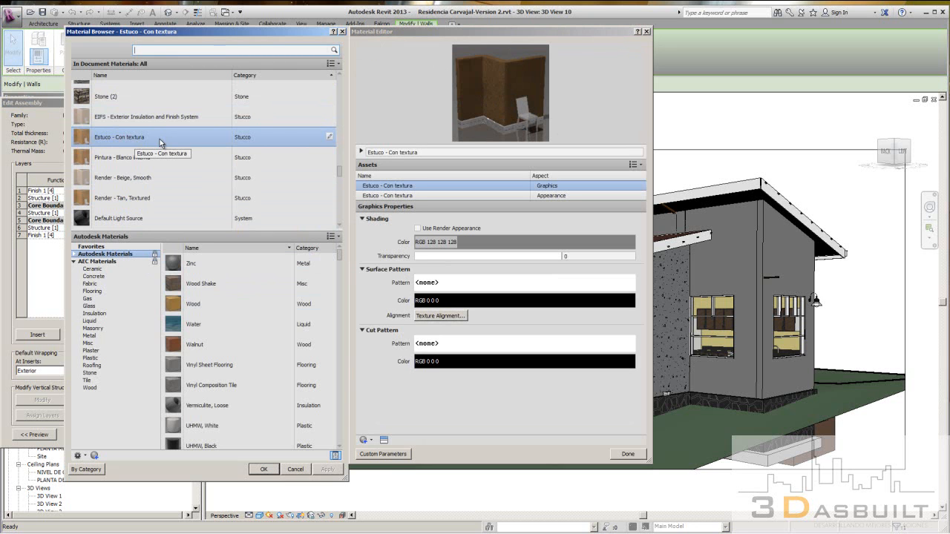
# Browse the AEC Materials library categories from Ceramic through Stone, including the Liquid and Masonry materials.
pyautogui.click(92, 269)
pyautogui.click(94, 276)
pyautogui.click(95, 284)
pyautogui.click(97, 291)
pyautogui.click(98, 298)
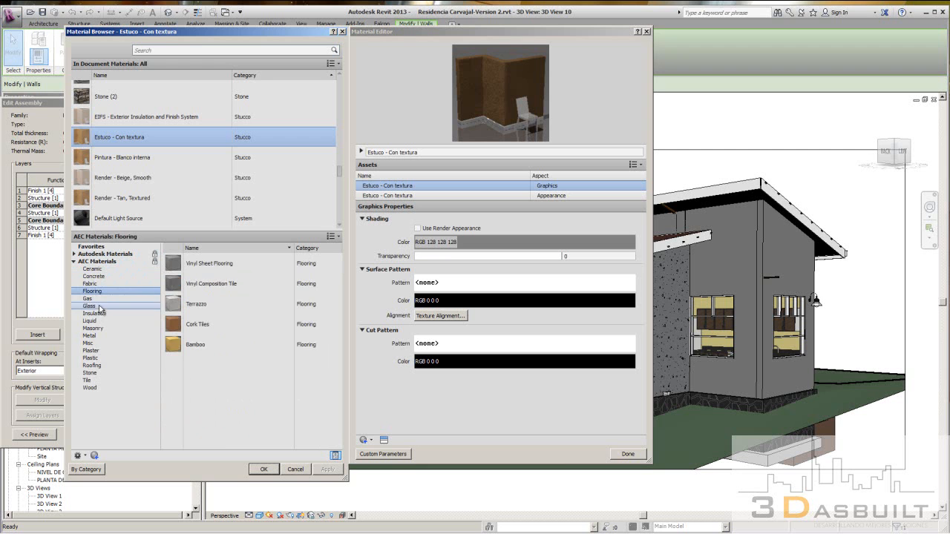
pyautogui.click(99, 305)
pyautogui.click(100, 313)
pyautogui.click(101, 321)
pyautogui.click(101, 328)
pyautogui.click(100, 321)
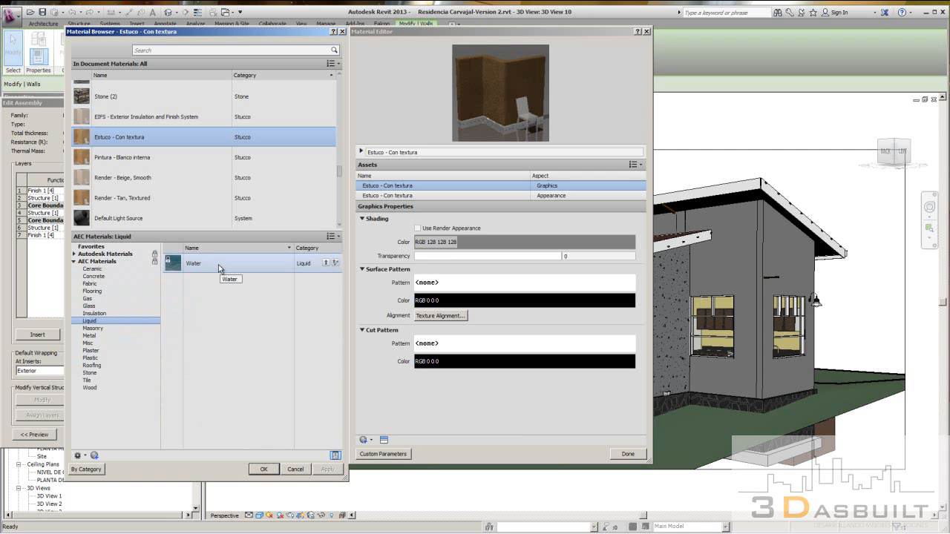
pyautogui.click(89, 343)
pyautogui.click(90, 350)
pyautogui.click(90, 358)
pyautogui.click(91, 365)
pyautogui.click(89, 373)
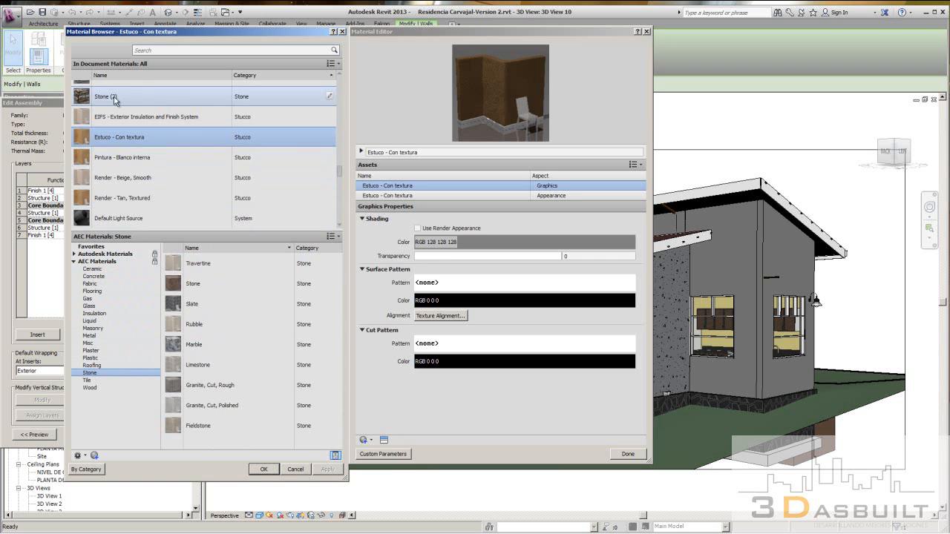
# Look through the project's own materials and add Stone from the AEC Materials library to the document.
pyautogui.scroll(1, 163, 109)
pyautogui.scroll(5, 234, 144)
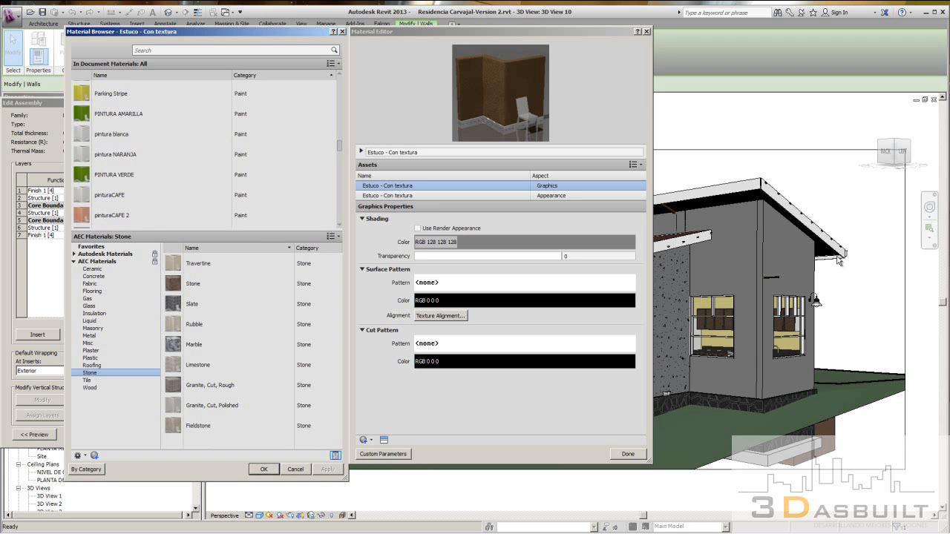
pyautogui.scroll(-3, 297, 159)
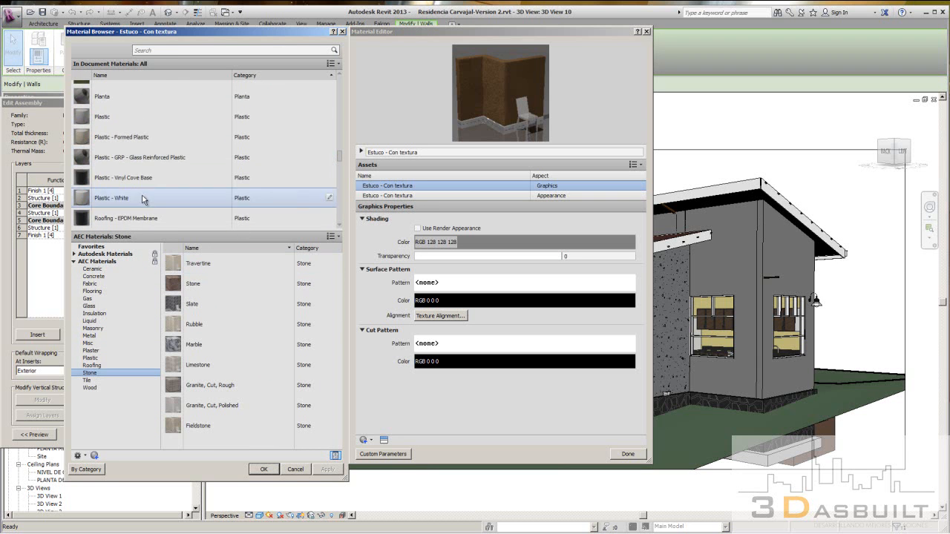
pyautogui.scroll(1, 94, 84)
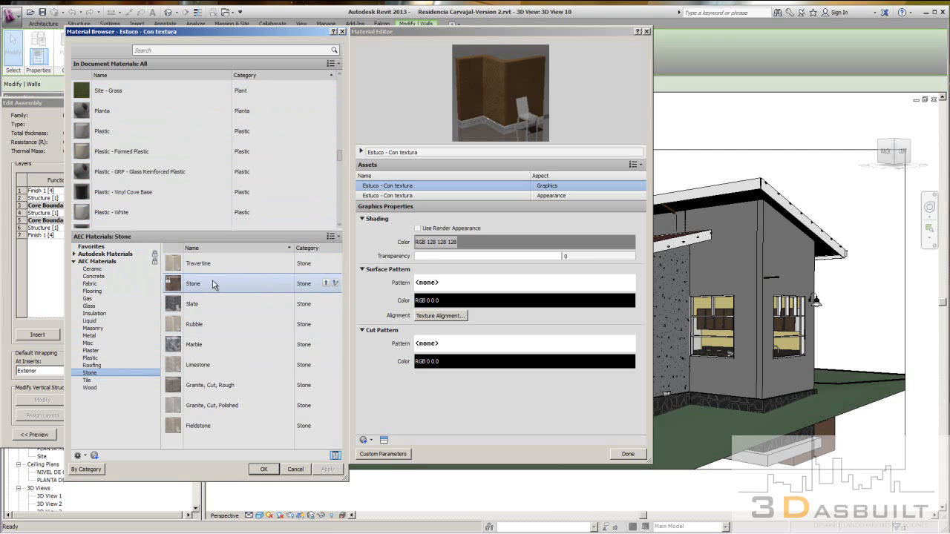
pyautogui.click(327, 285)
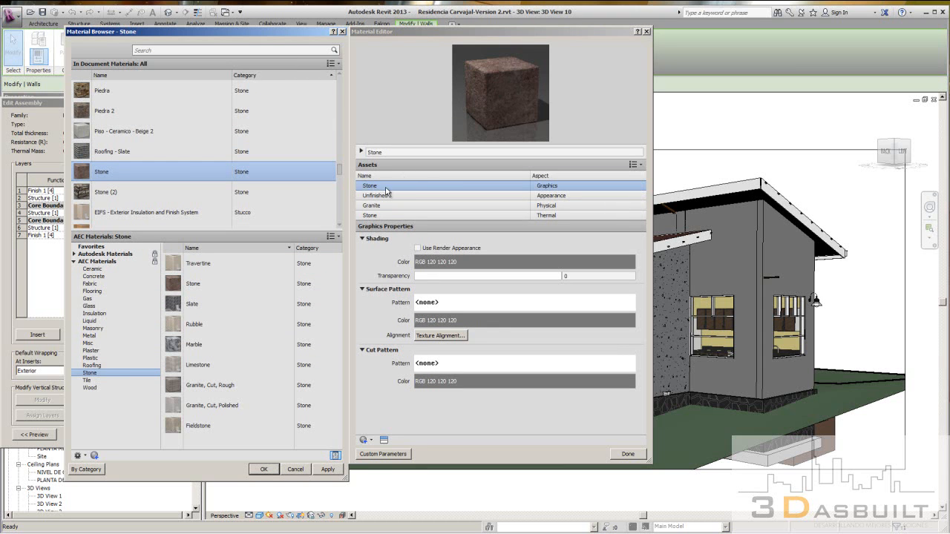
# Examine the Stone material's Graphics, Physical and Appearance assets.
pyautogui.click(559, 190)
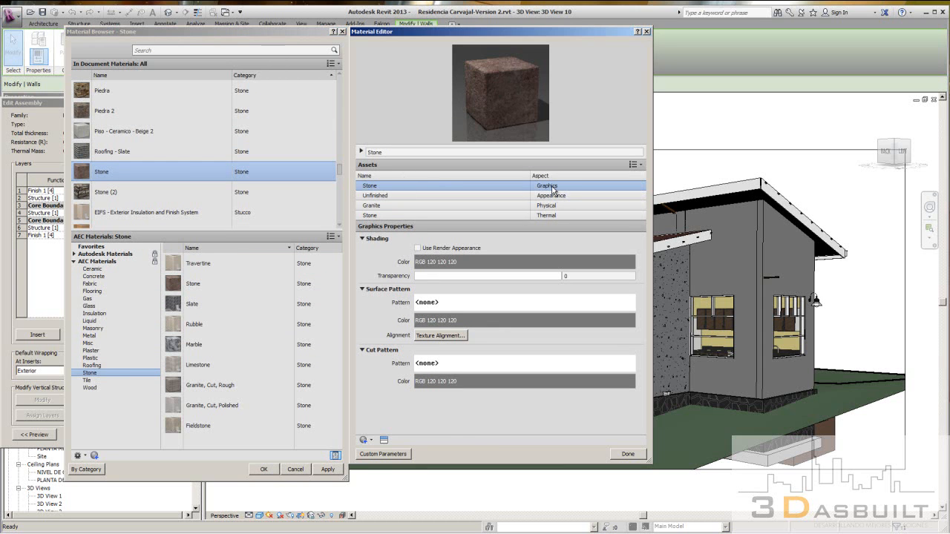
pyautogui.click(606, 196)
pyautogui.click(582, 205)
pyautogui.click(577, 196)
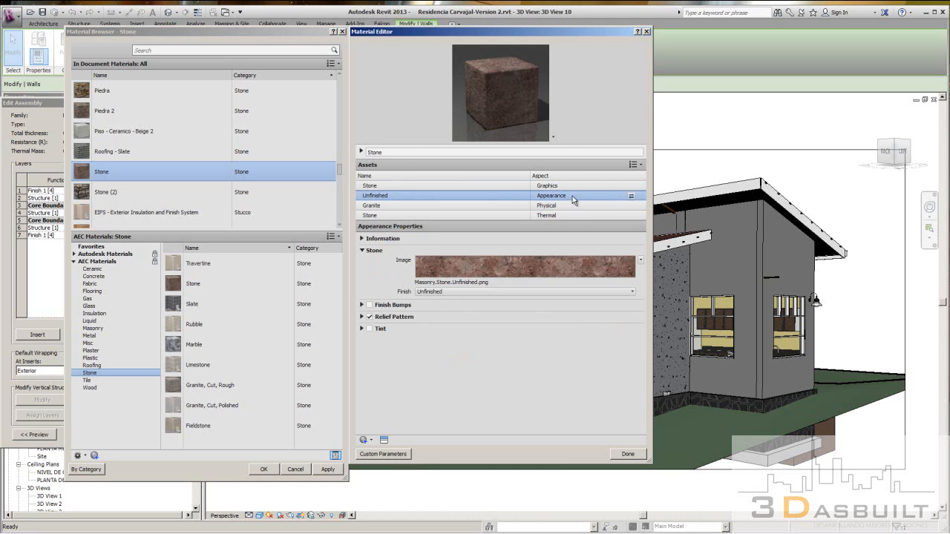
# Replace the Stone material's appearance image with Masonry.Stone.Limestone.Ashlar.Coursed.jpg after previewing the current texture.
pyautogui.click(527, 272)
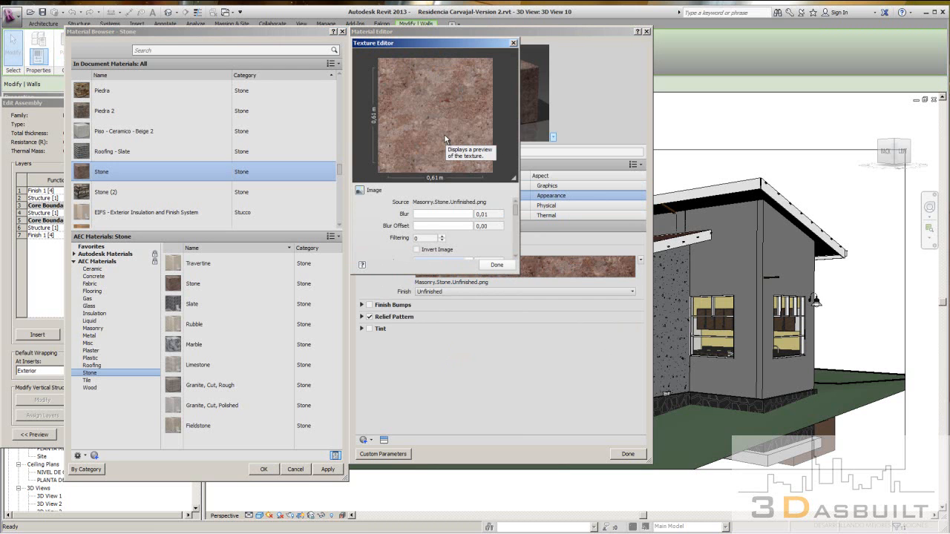
pyautogui.click(513, 43)
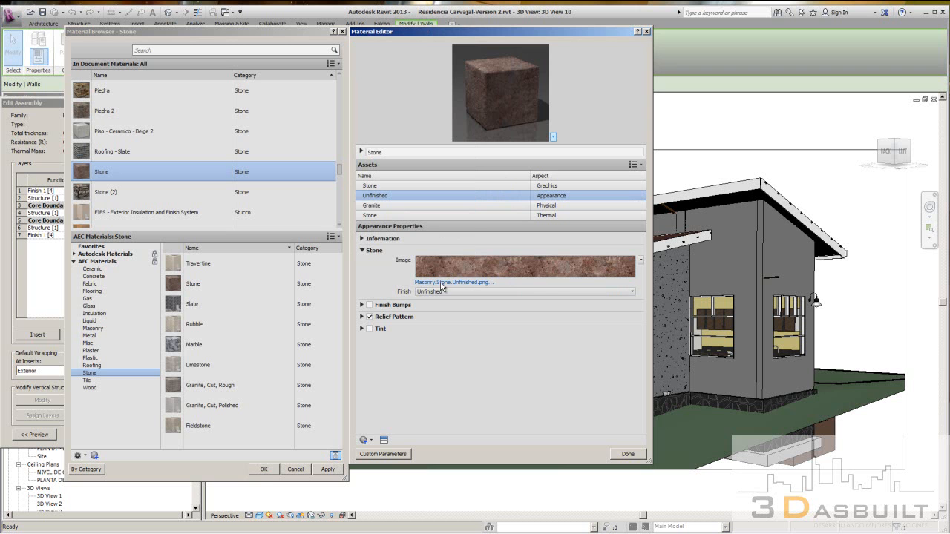
pyautogui.click(473, 283)
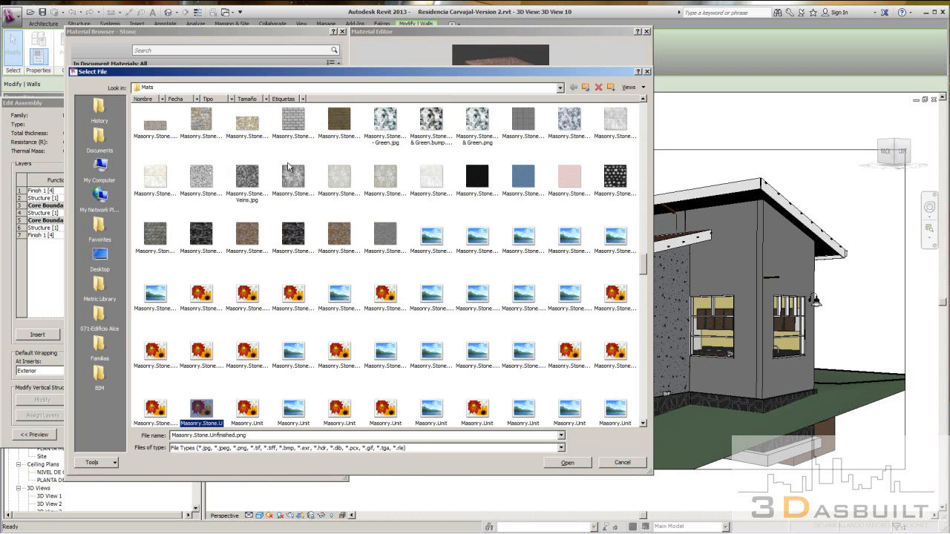
pyautogui.click(202, 119)
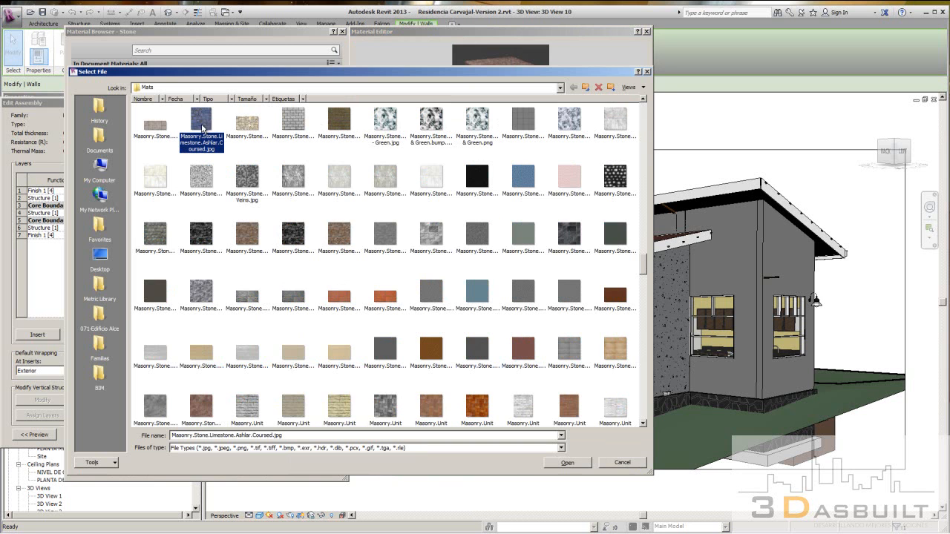
pyautogui.click(565, 463)
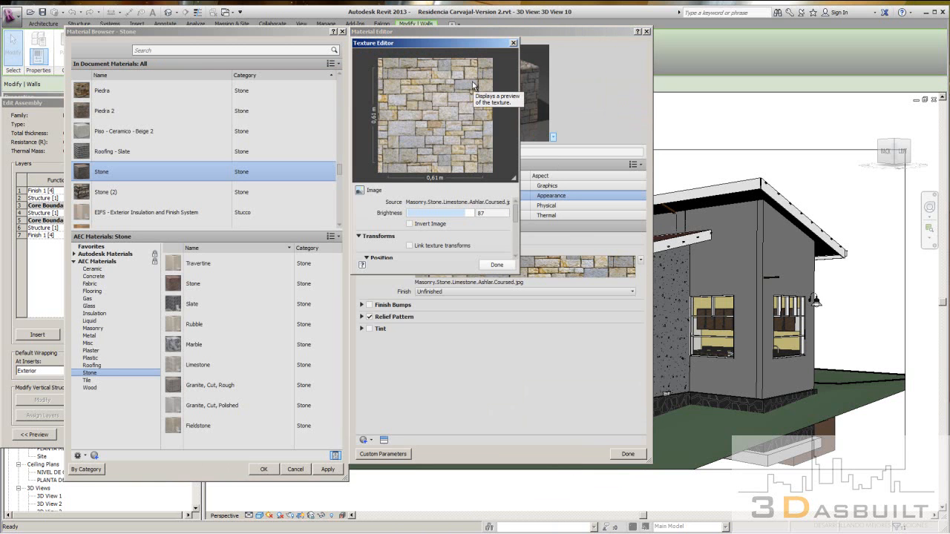
pyautogui.click(496, 264)
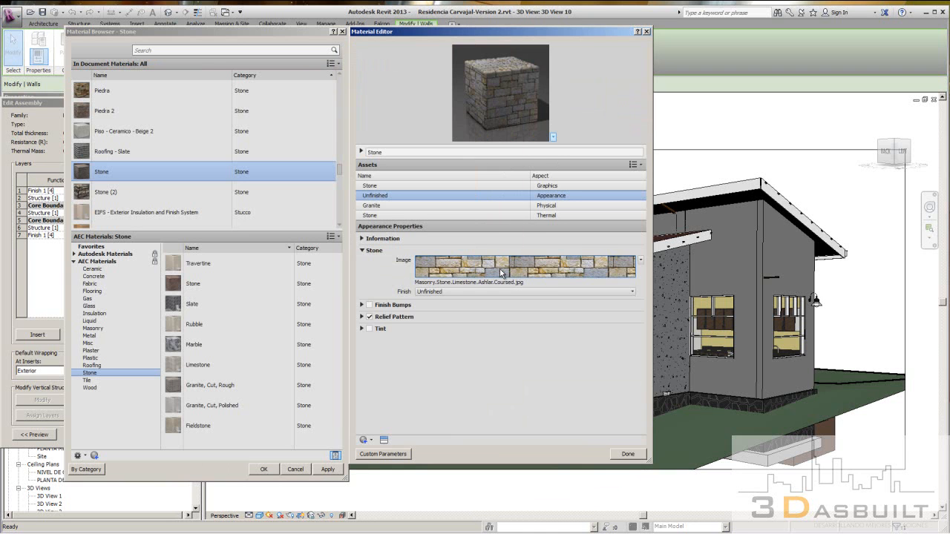
# Assign the Stone material to the exterior finish layer of the 15cm - Ext + Int wall type and apply the type changes.
pyautogui.scroll(-1, 128, 182)
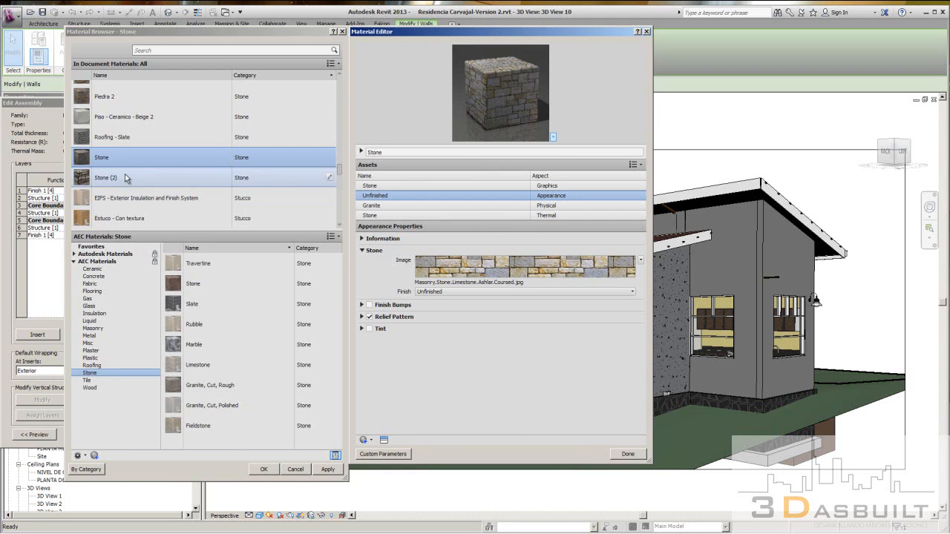
pyautogui.click(264, 470)
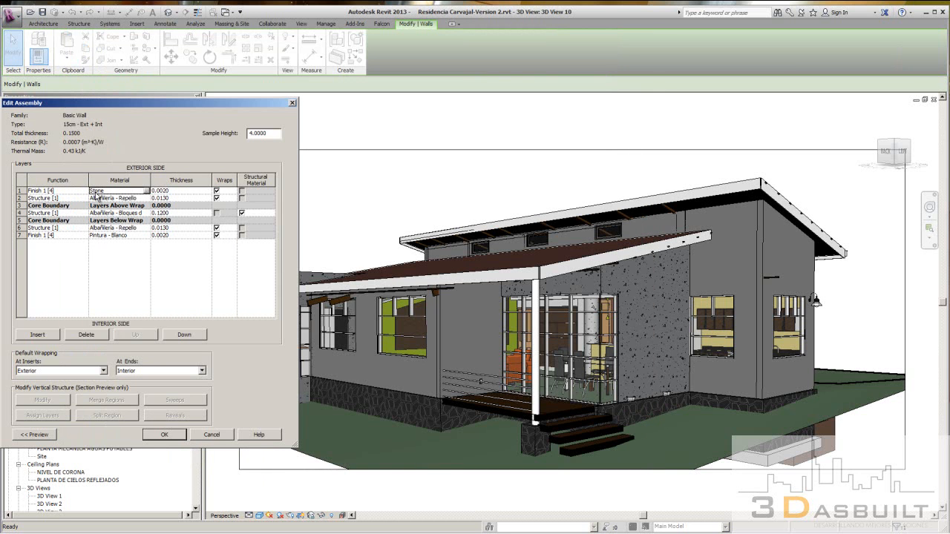
pyautogui.click(164, 435)
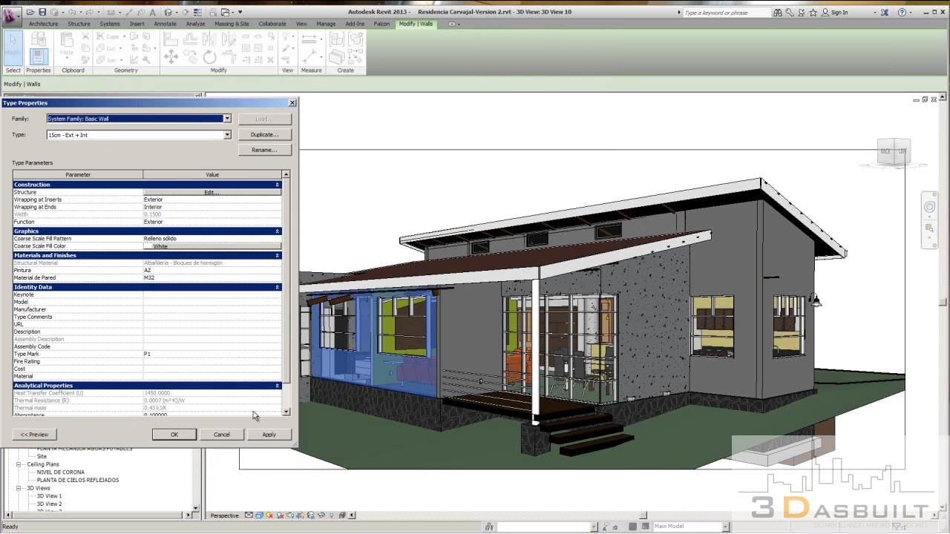
pyautogui.click(269, 436)
pyautogui.click(174, 435)
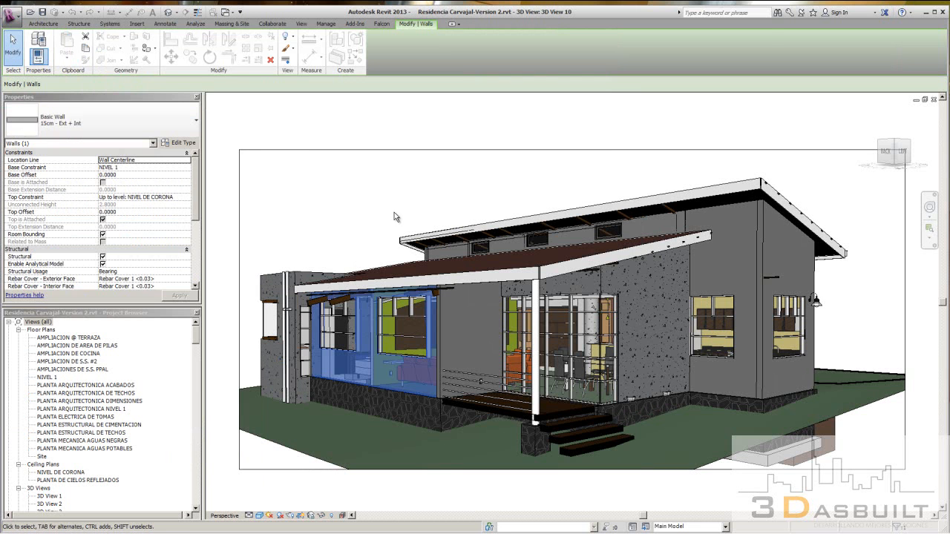
pyautogui.click(346, 212)
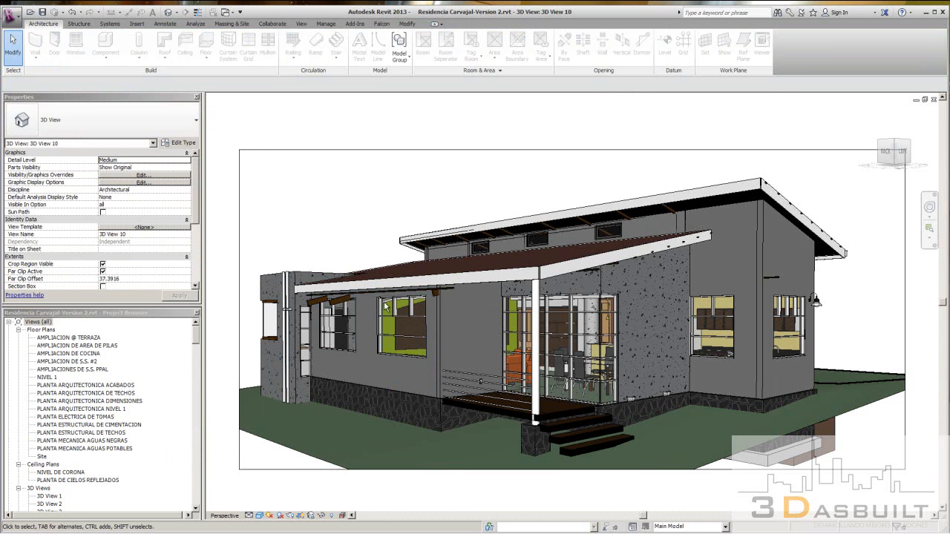
# Render only a region of about 276 by 388 pixels around the front wall with the two windows.
pyautogui.press('r')
pyautogui.press('r')
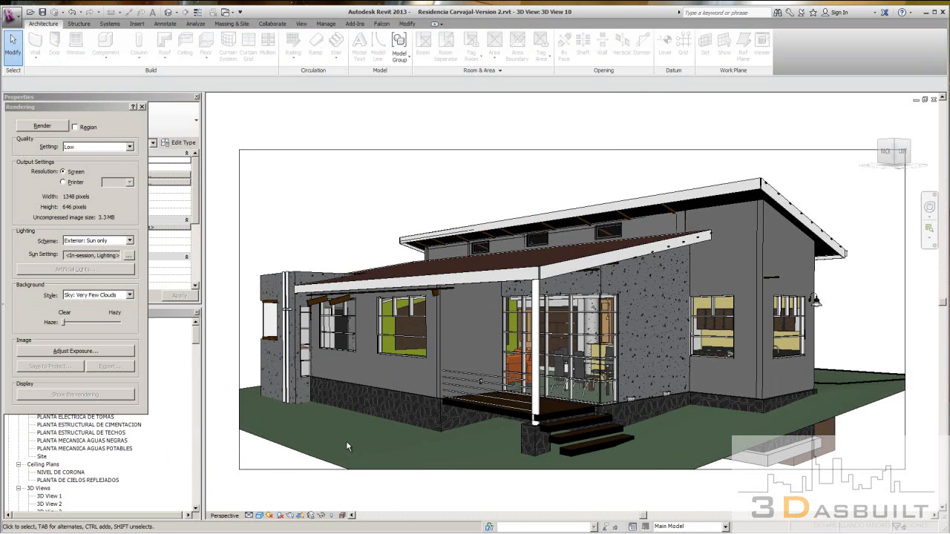
pyautogui.click(75, 127)
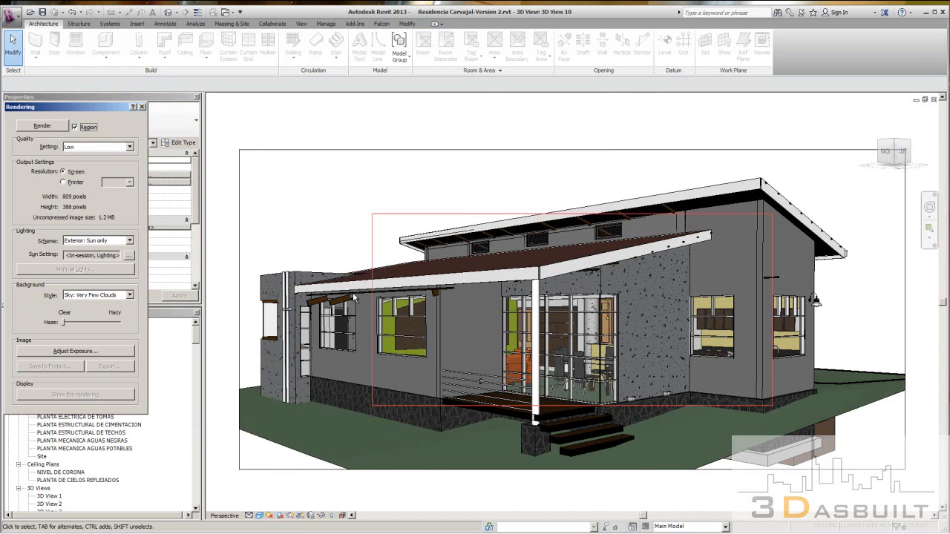
pyautogui.click(376, 407)
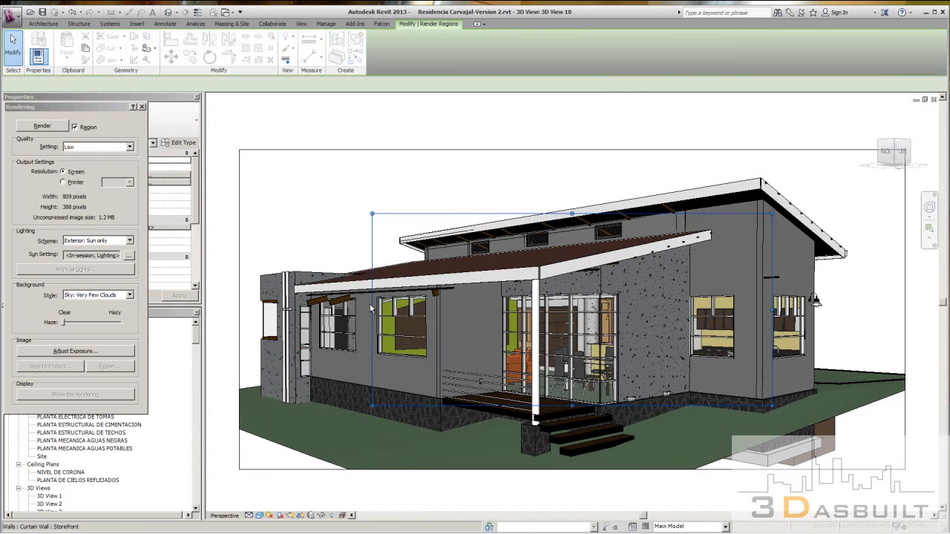
pyautogui.moveTo(372, 309); pyautogui.dragTo(299, 308)
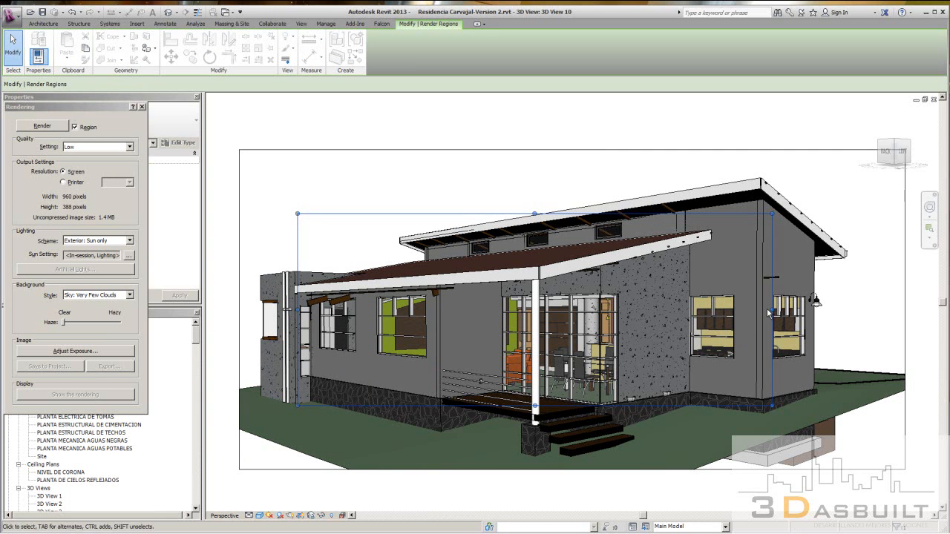
pyautogui.moveTo(477, 311); pyautogui.dragTo(435, 312)
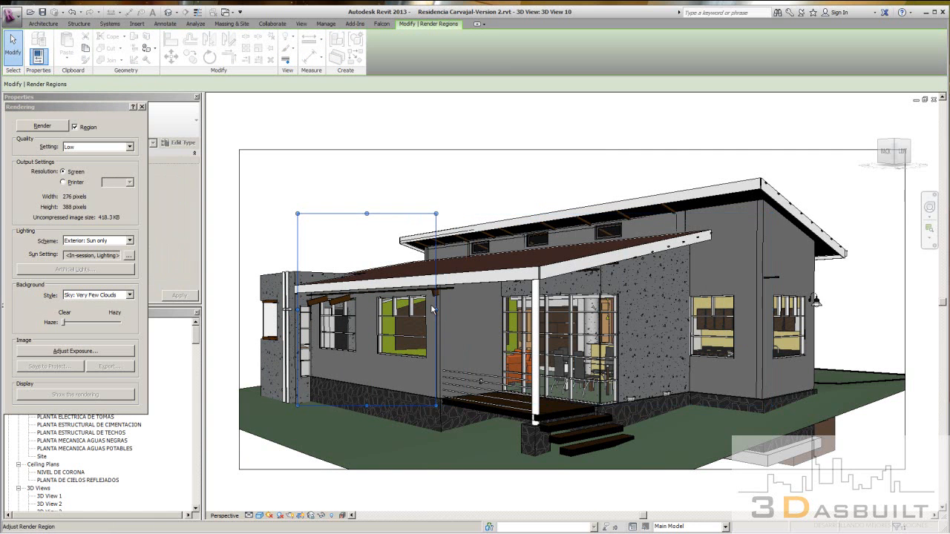
pyautogui.click(45, 126)
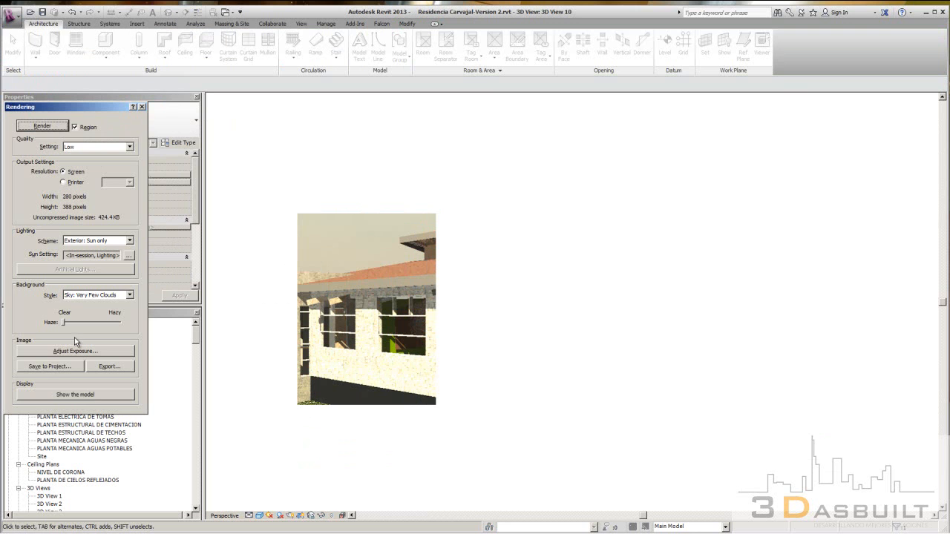
# Reset the rendering's exposure settings to their defaults and apply them.
pyautogui.click(84, 354)
pyautogui.moveTo(256, 165); pyautogui.dragTo(251, 165)
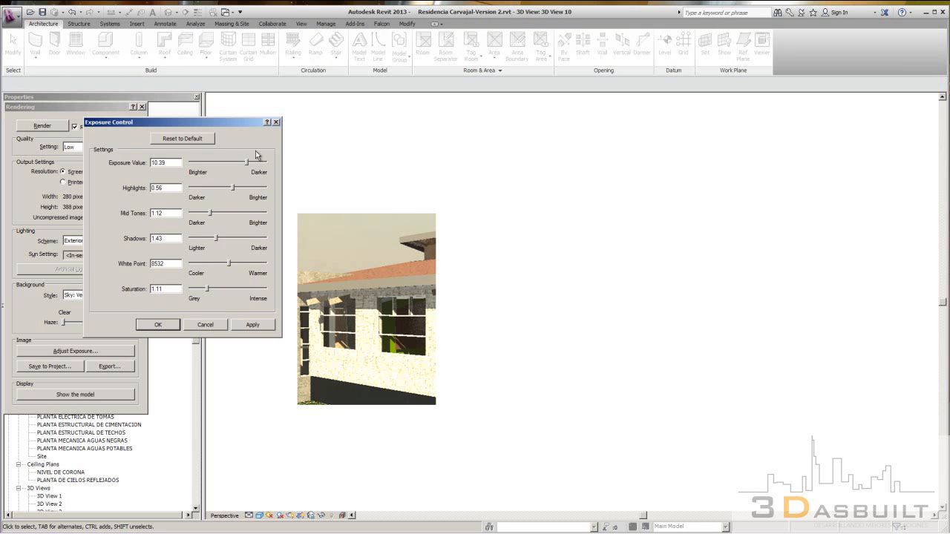
pyautogui.click(184, 141)
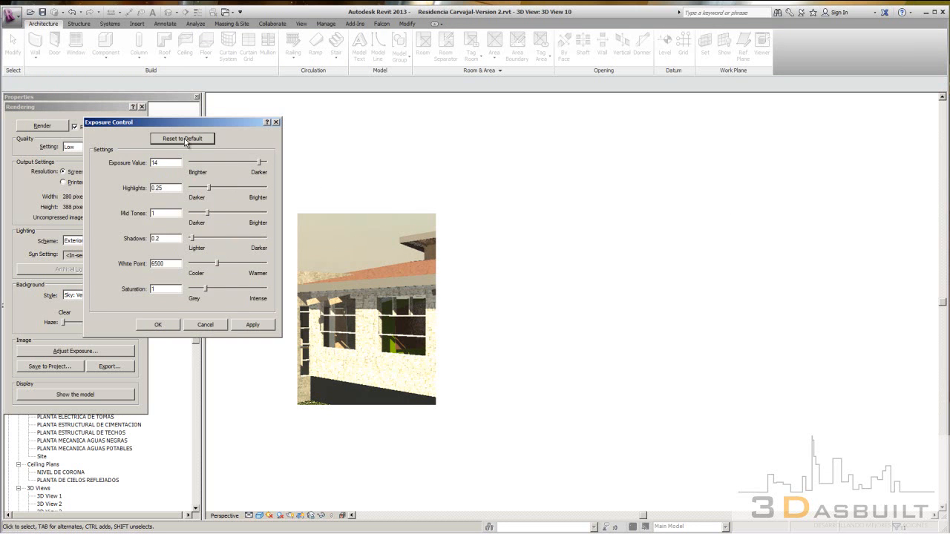
pyautogui.click(252, 324)
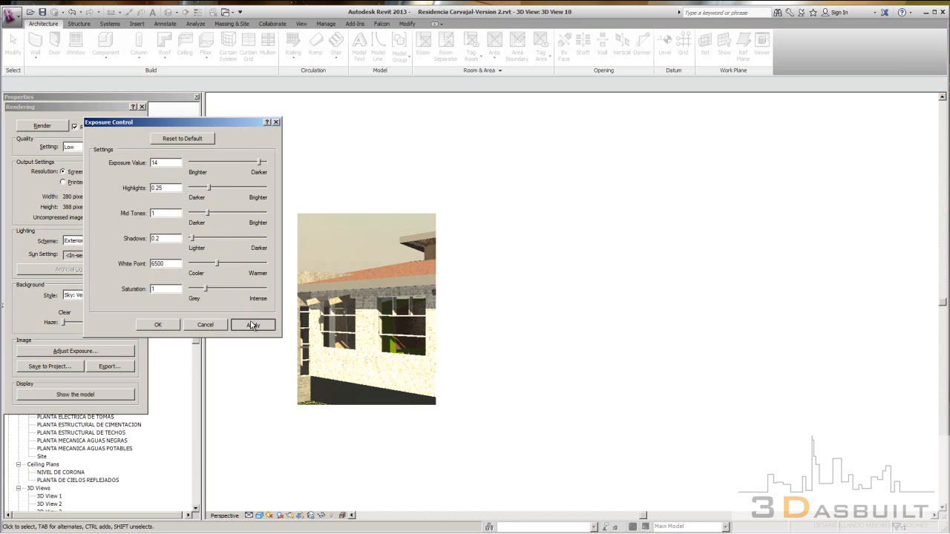
pyautogui.click(148, 328)
# Render the region again at High quality, inspect the stone wall up close and close the rendering settings.
pyautogui.click(89, 147)
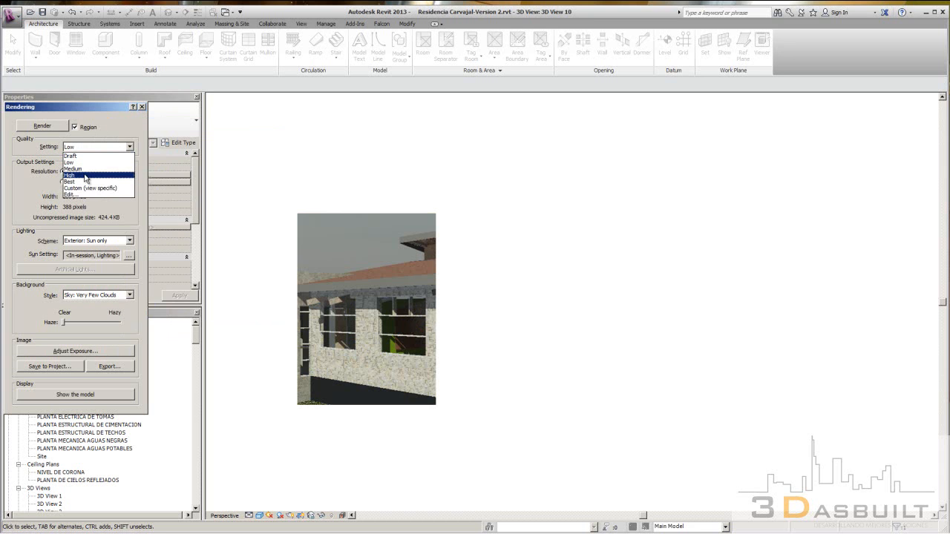
pyautogui.click(85, 176)
pyautogui.click(45, 126)
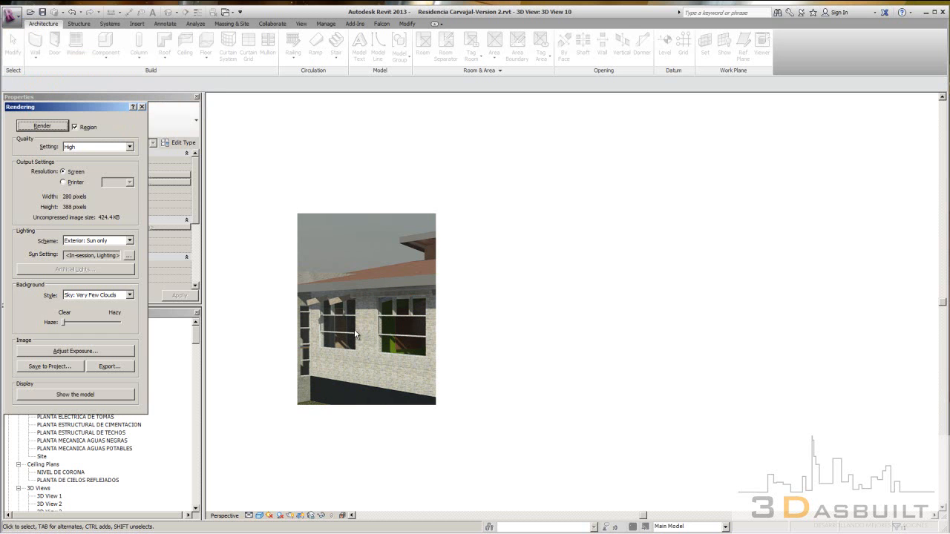
pyautogui.scroll(2, 355, 336)
pyautogui.scroll(-1, 384, 331)
pyautogui.click(142, 107)
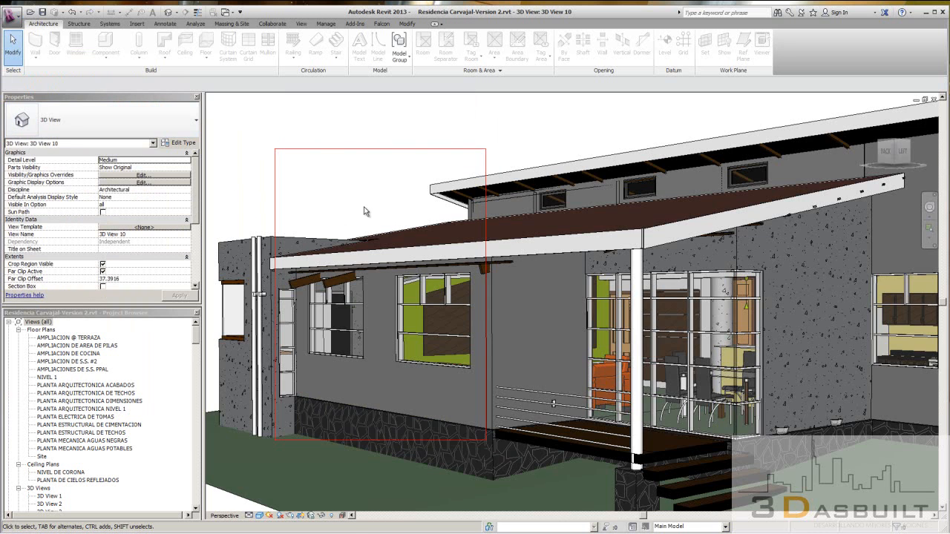
# Open the material definition of the Piedra 2 finish layer in the 20cm -Muro de retension base wall's structure.
pyautogui.scroll(-1, 363, 211)
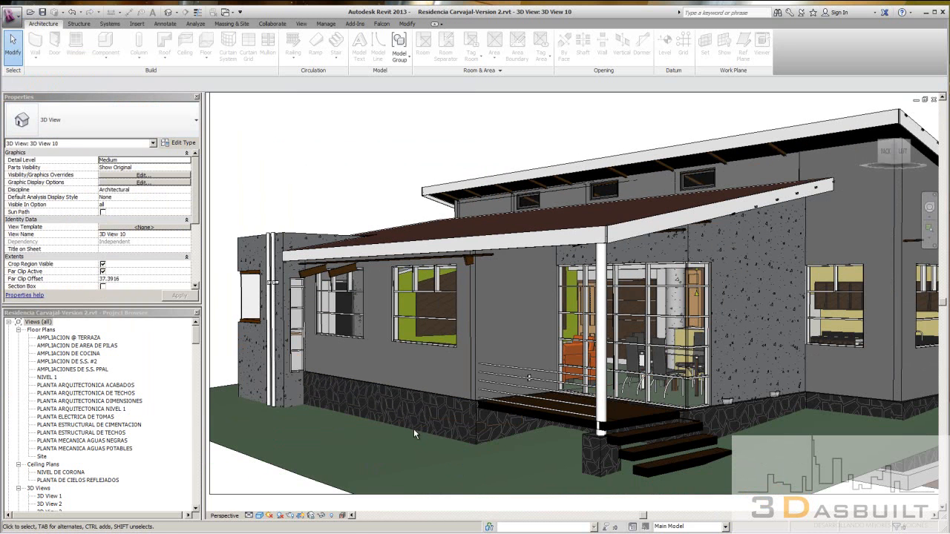
pyautogui.click(416, 389)
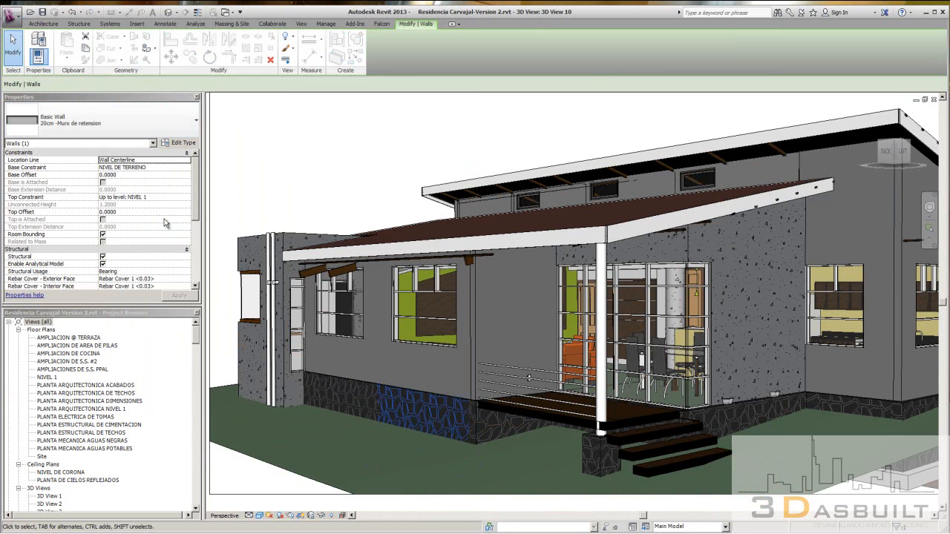
pyautogui.click(179, 143)
pyautogui.click(228, 196)
pyautogui.click(219, 194)
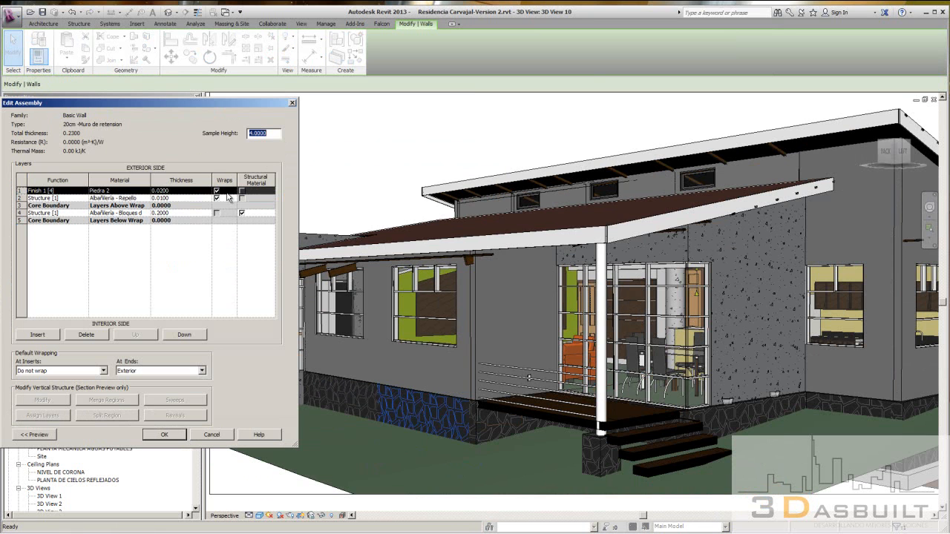
pyautogui.click(146, 191)
pyautogui.click(146, 191)
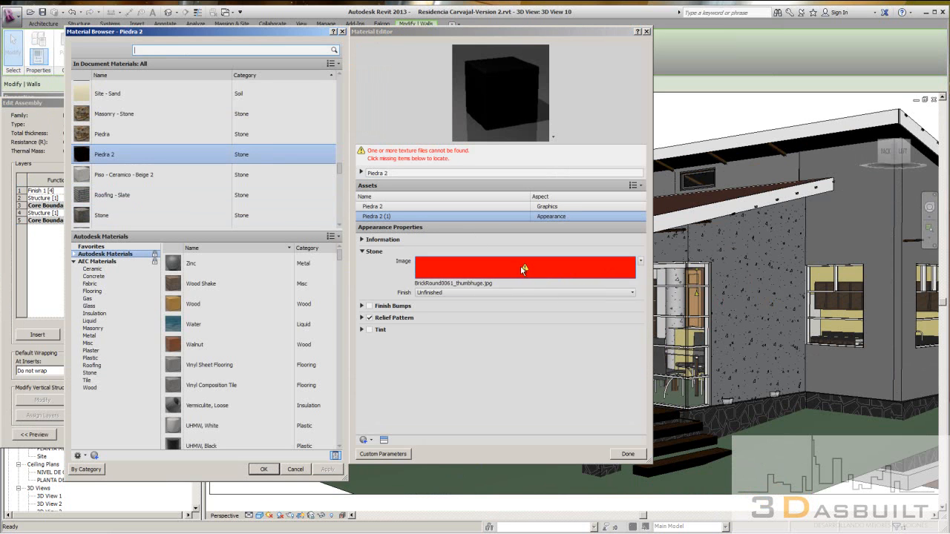
# Assign the Piedra material to the base wall's exterior finish layer and apply the change to the wall type.
pyautogui.click(122, 135)
pyautogui.click(138, 116)
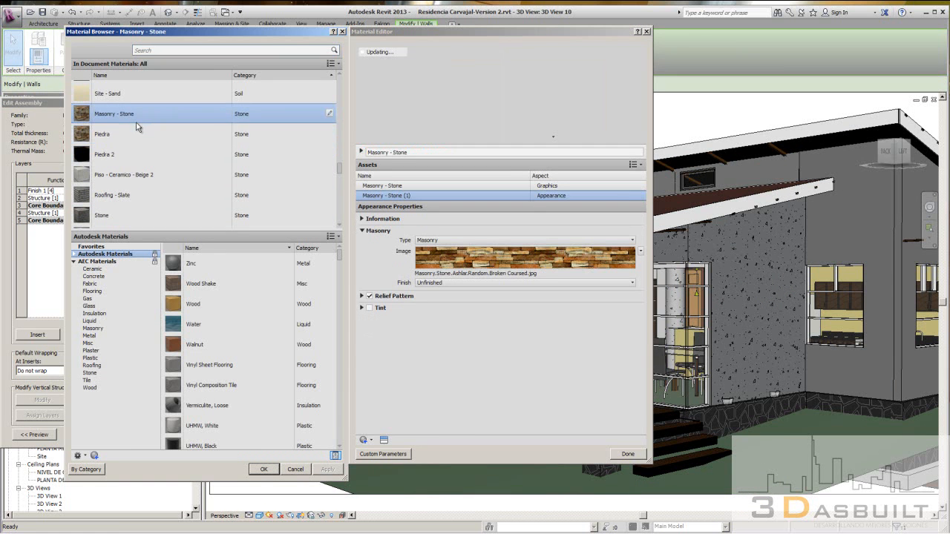
pyautogui.click(112, 136)
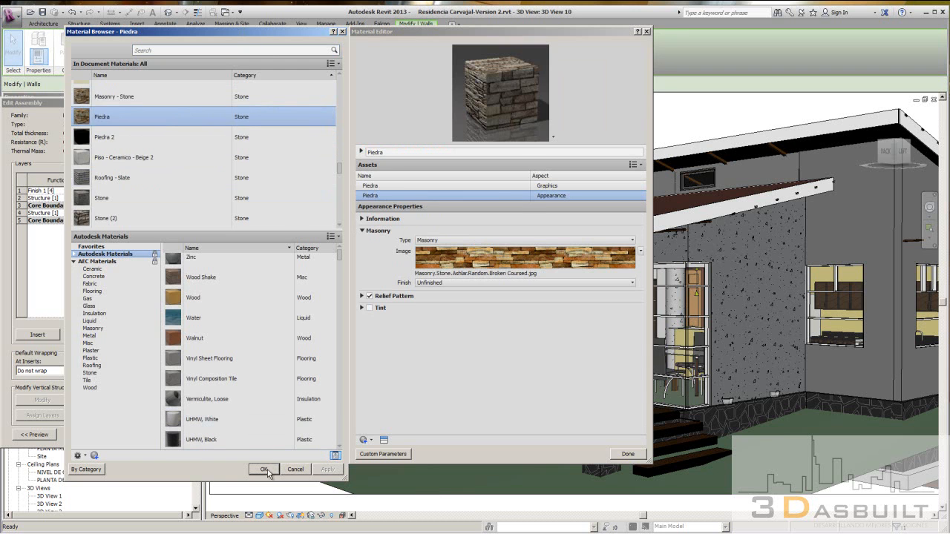
pyautogui.click(266, 469)
pyautogui.click(160, 435)
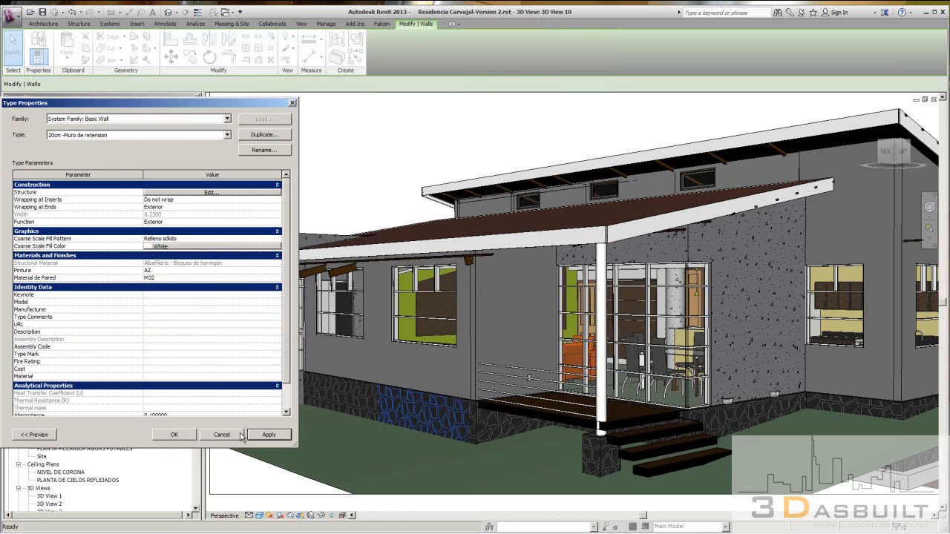
pyautogui.click(262, 435)
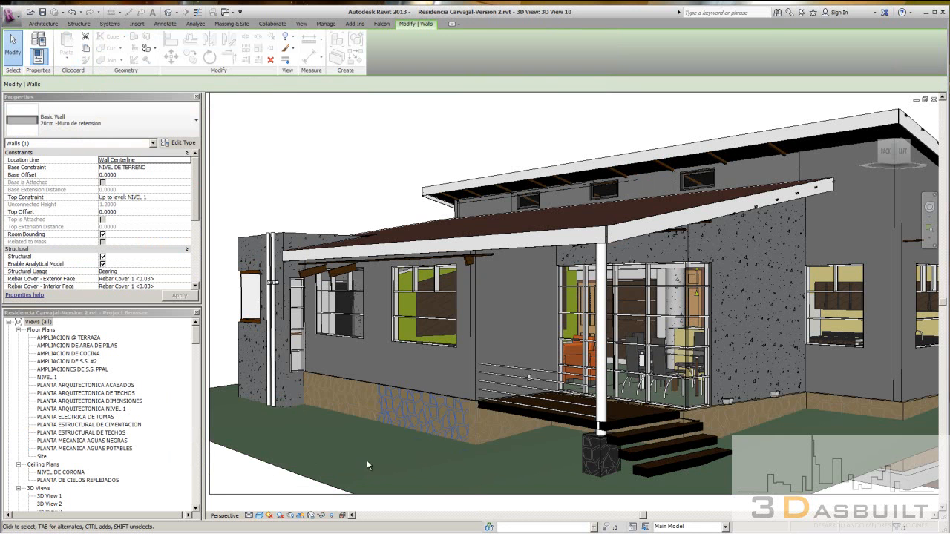
pyautogui.press('Escape')
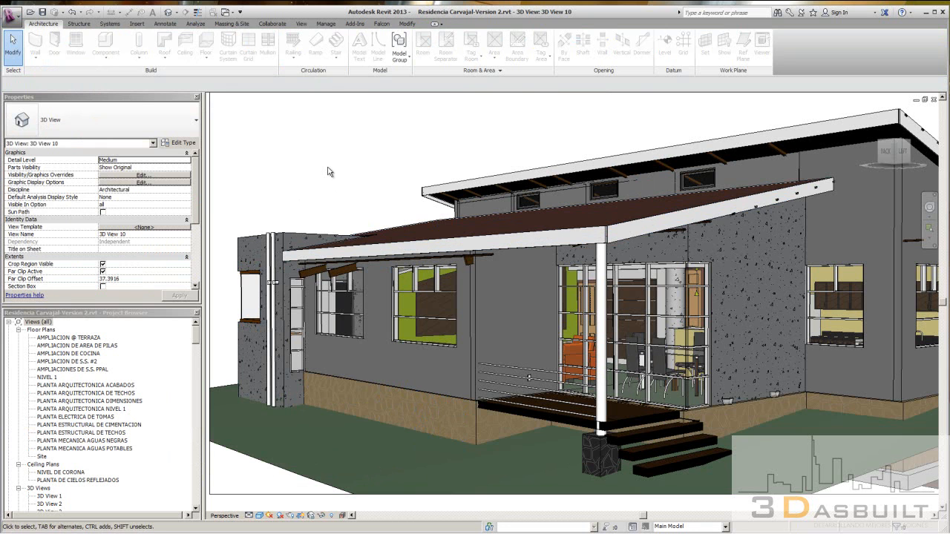
# Fit the render region around the stone base wall beneath the front windows, about 358 by 185 pixels.
pyautogui.press('r')
pyautogui.press('r')
pyautogui.click(82, 129)
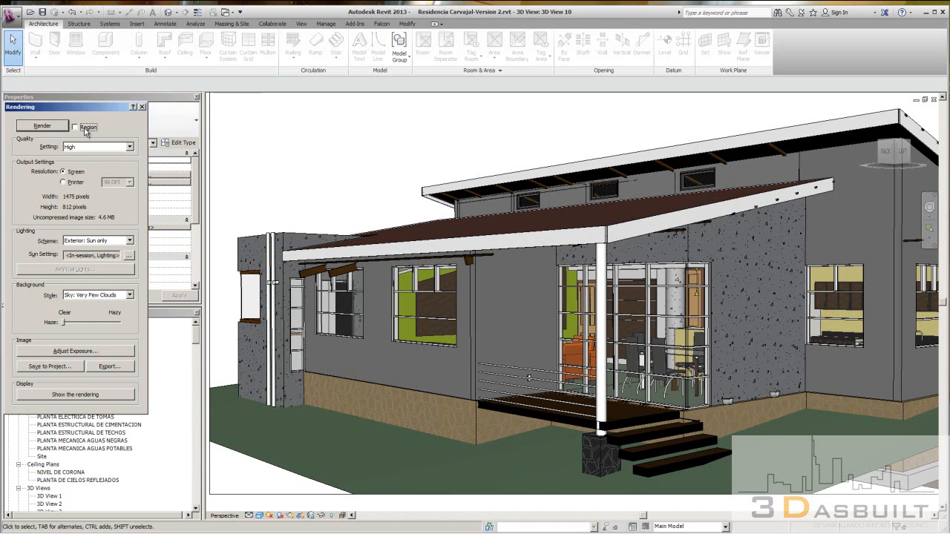
pyautogui.click(81, 128)
pyautogui.click(386, 365)
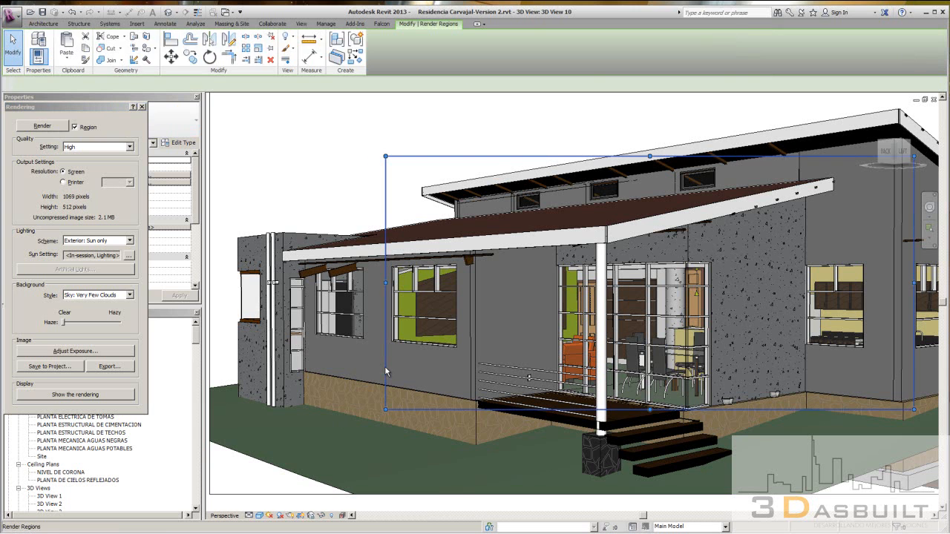
pyautogui.moveTo(385, 283); pyautogui.dragTo(303, 283)
pyautogui.moveTo(914, 409); pyautogui.dragTo(474, 451)
pyautogui.moveTo(472, 377); pyautogui.dragTo(477, 361)
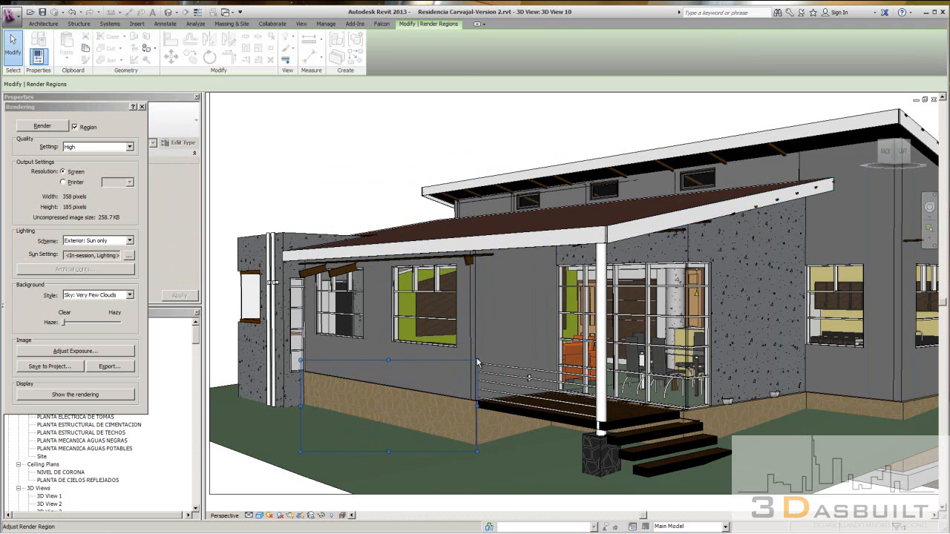
# Render the stone base wall region at 300 DPI printer resolution and inspect the stone texture up close.
pyautogui.click(75, 182)
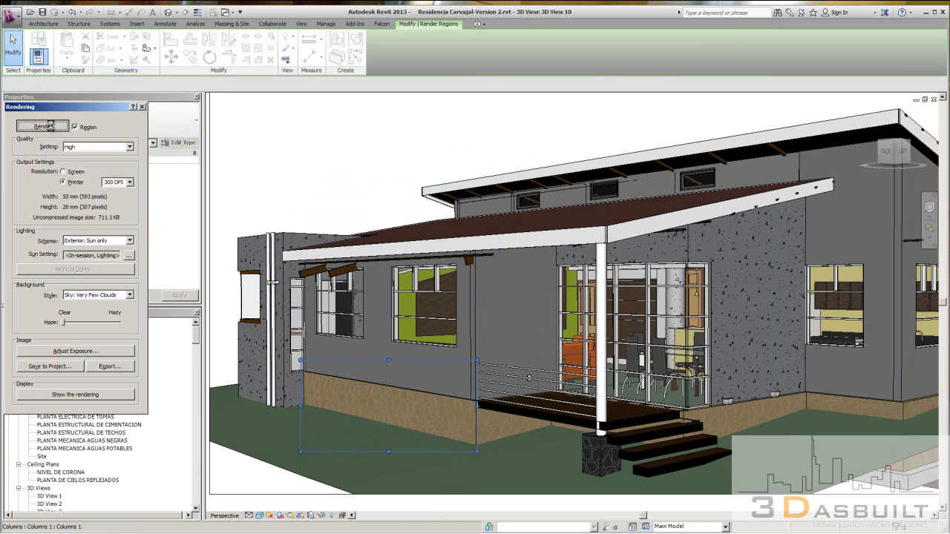
pyautogui.click(43, 126)
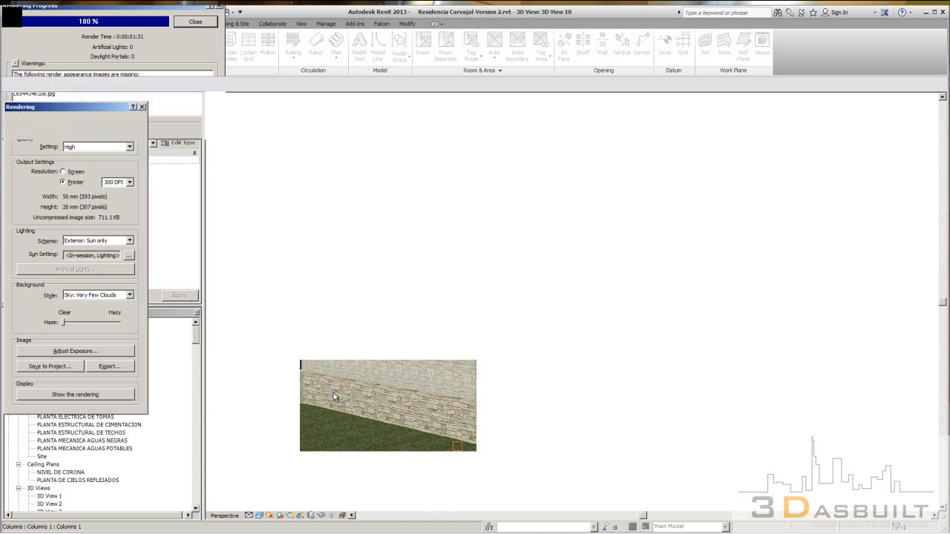
pyautogui.scroll(2, 384, 421)
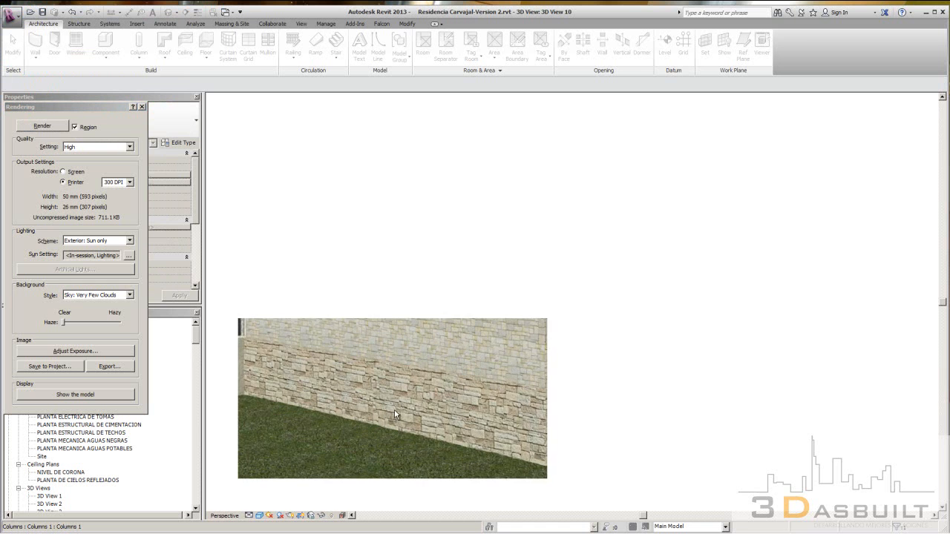
pyautogui.scroll(3, 390, 416)
pyautogui.scroll(-2, 616, 360)
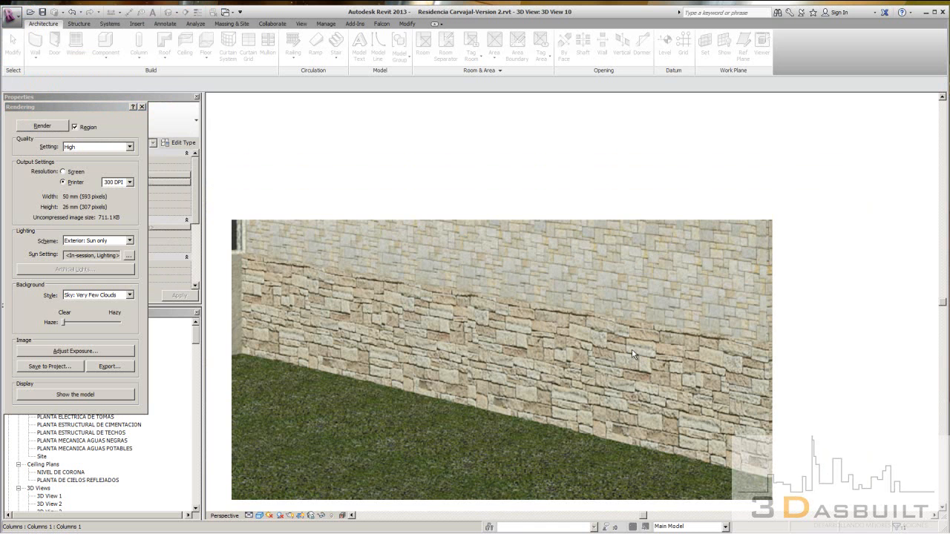
pyautogui.moveTo(616, 418); pyautogui.dragTo(501, 380, button='middle')
pyautogui.scroll(-1, 503, 383)
pyautogui.moveTo(598, 269); pyautogui.dragTo(671, 265, button='middle')
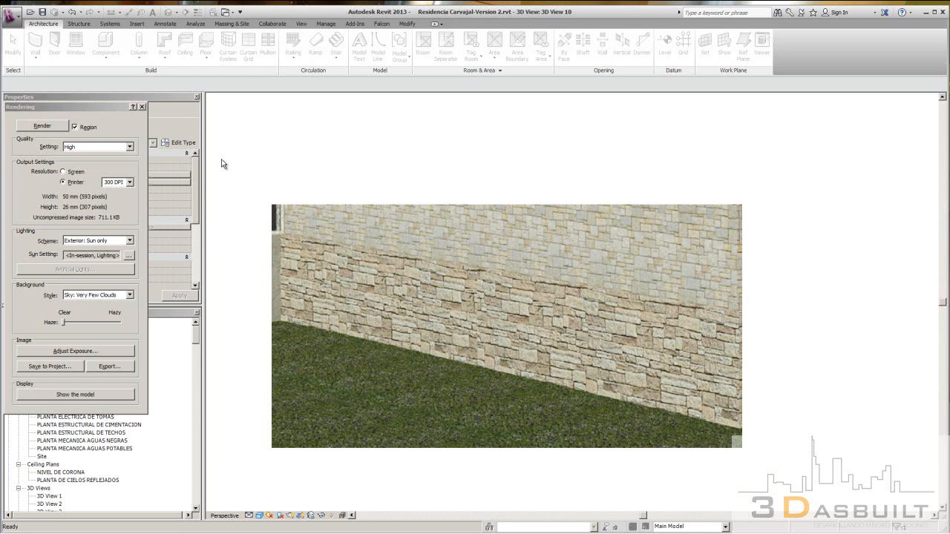
pyautogui.click(142, 107)
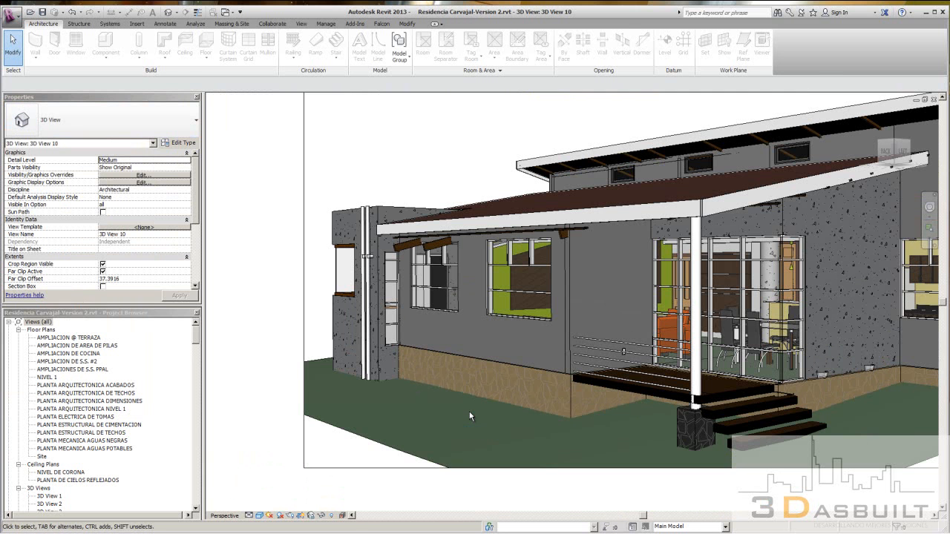
pyautogui.keyDown('shift'); pyautogui.moveTo(575, 383); pyautogui.dragTo(524, 343, button='middle'); pyautogui.keyUp('shift')
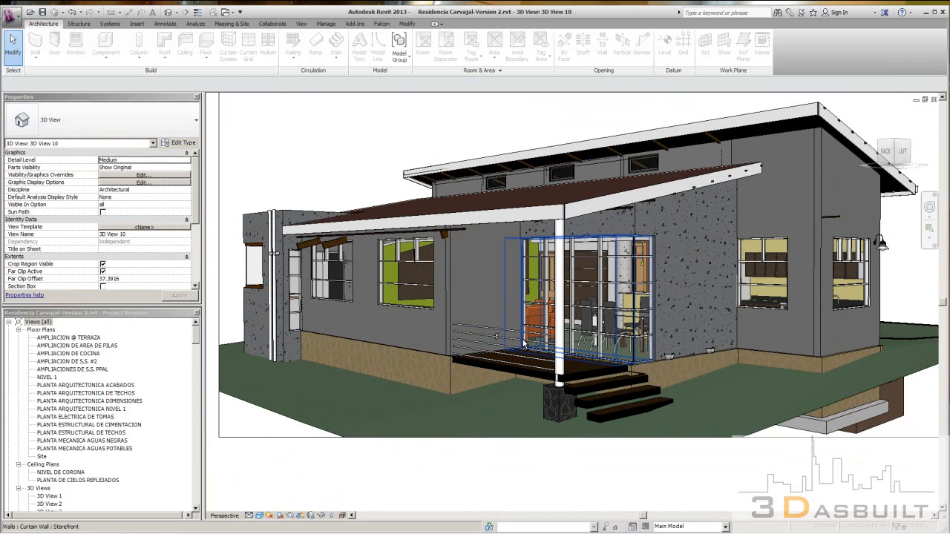
pyautogui.scroll(-3, 353, 392)
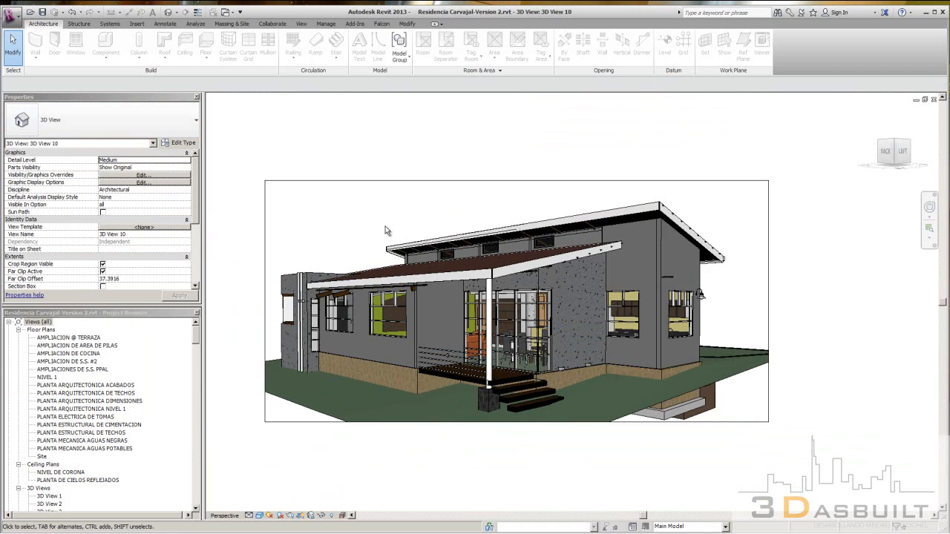
pyautogui.rightClick(476, 147)
pyautogui.click(499, 233)
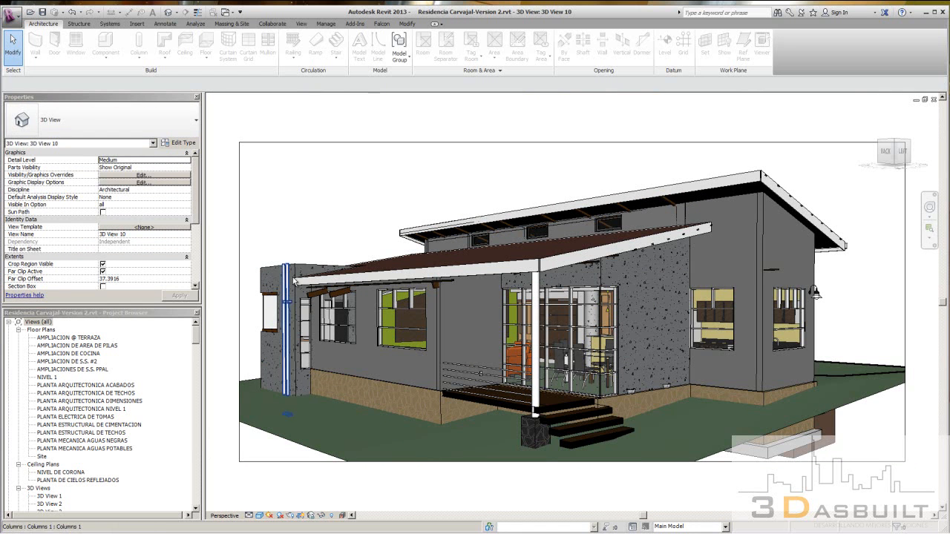
pyautogui.click(273, 271)
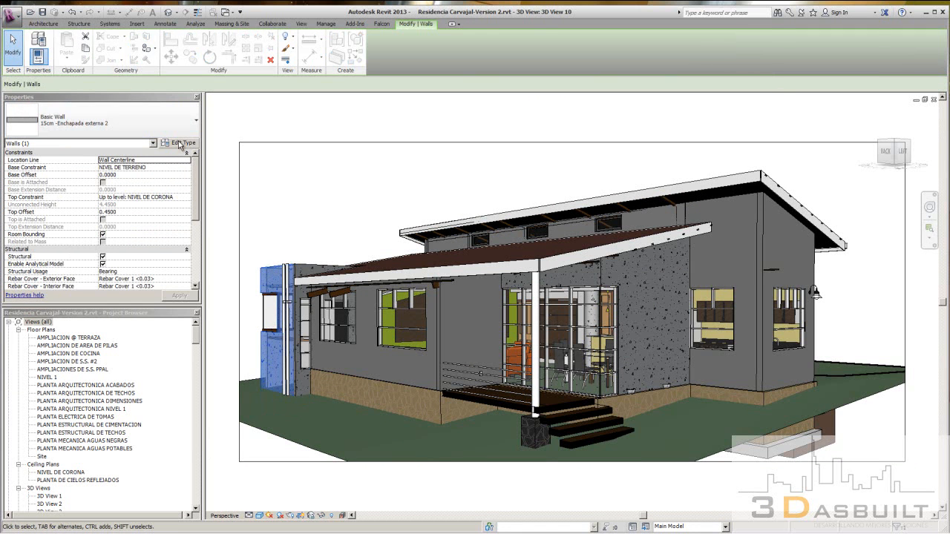
pyautogui.click(414, 217)
# Open the floor plan PLANTA ARQUITECTONICA NIVEL 1 and frame the house interior.
pyautogui.click(71, 448)
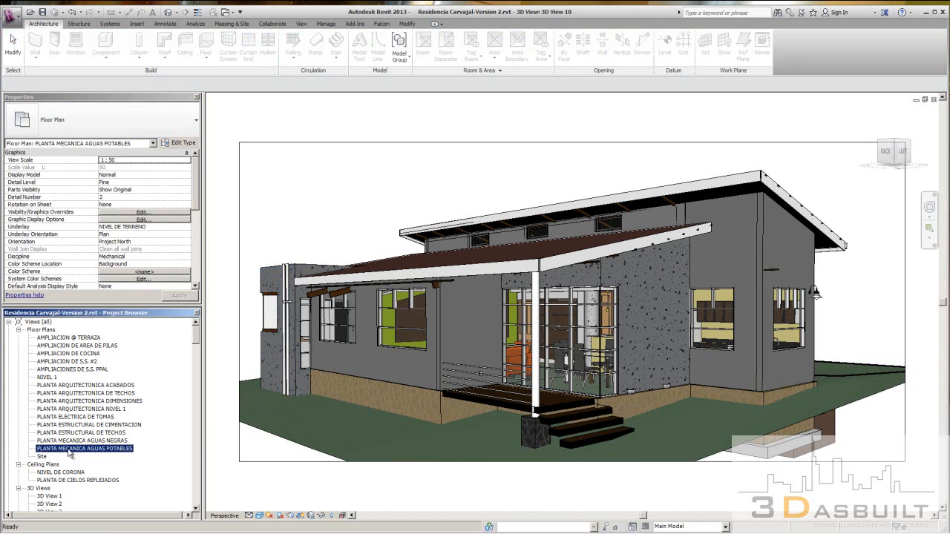
pyautogui.scroll(-8, 74, 456)
pyautogui.scroll(2, 77, 464)
pyautogui.scroll(4, 74, 475)
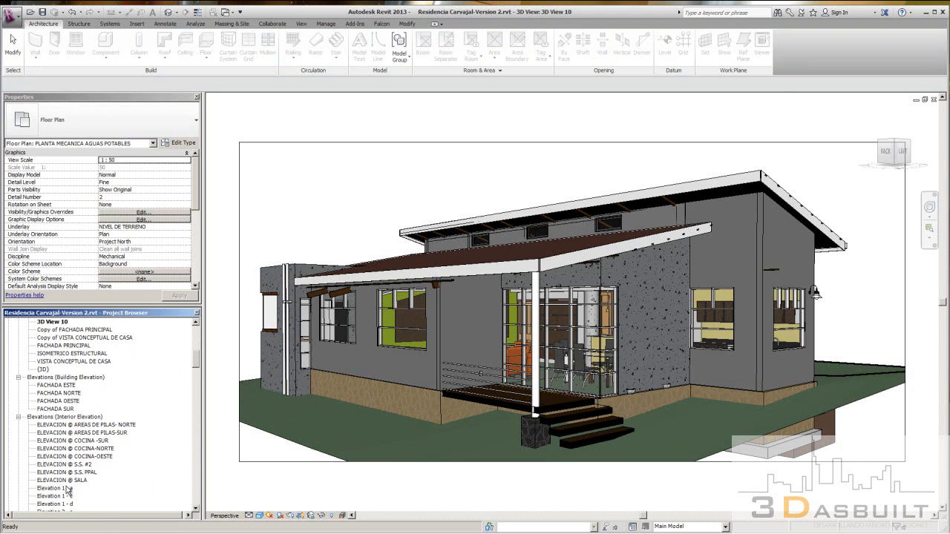
pyautogui.scroll(3, 68, 488)
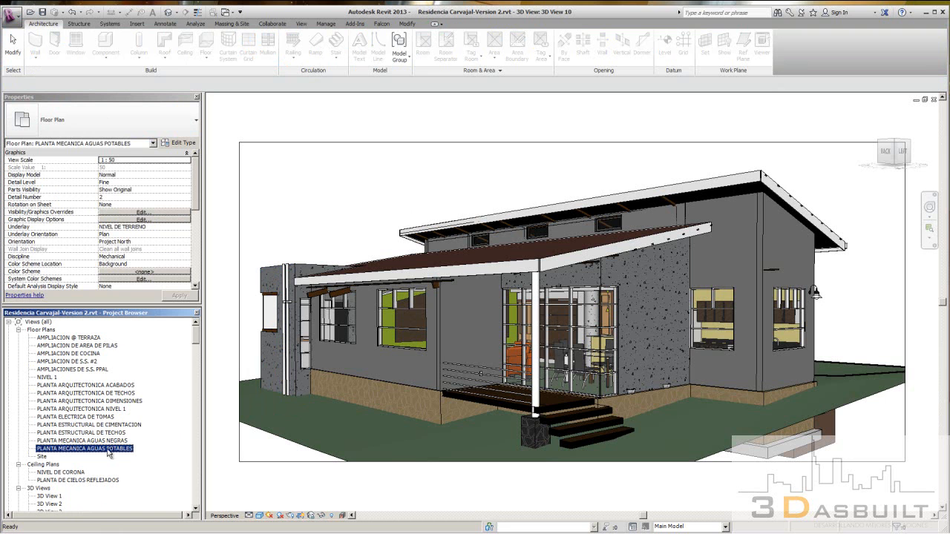
pyautogui.click(97, 356)
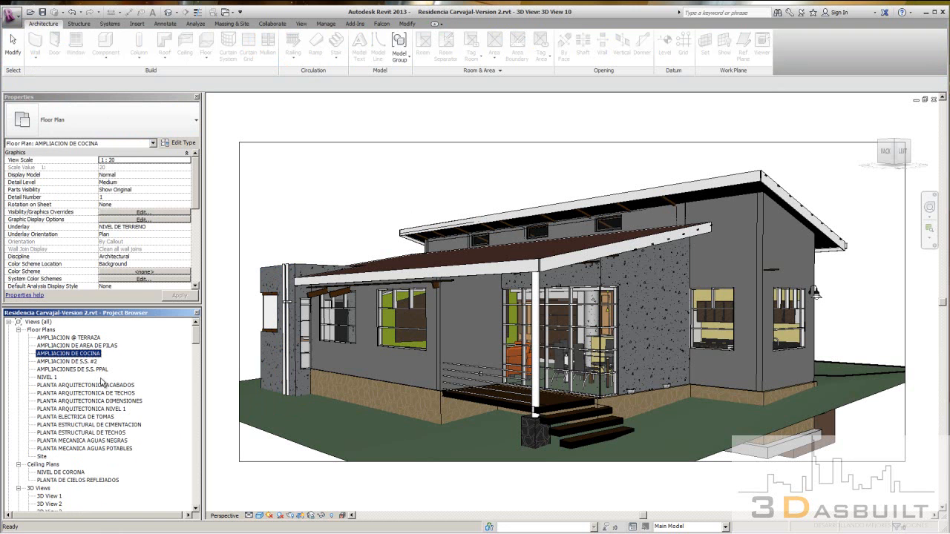
pyautogui.doubleClick(111, 410)
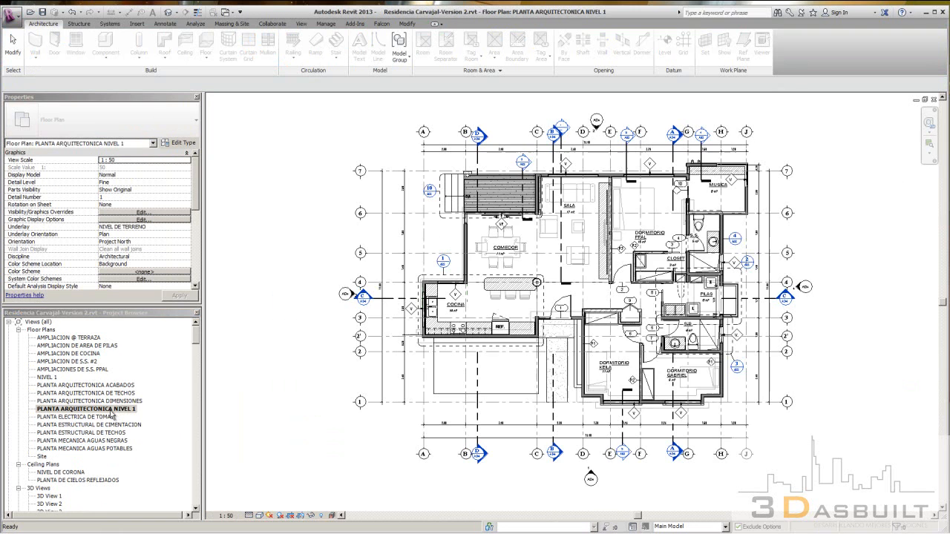
pyautogui.scroll(2, 455, 236)
pyautogui.moveTo(454, 236); pyautogui.dragTo(365, 253, button='middle')
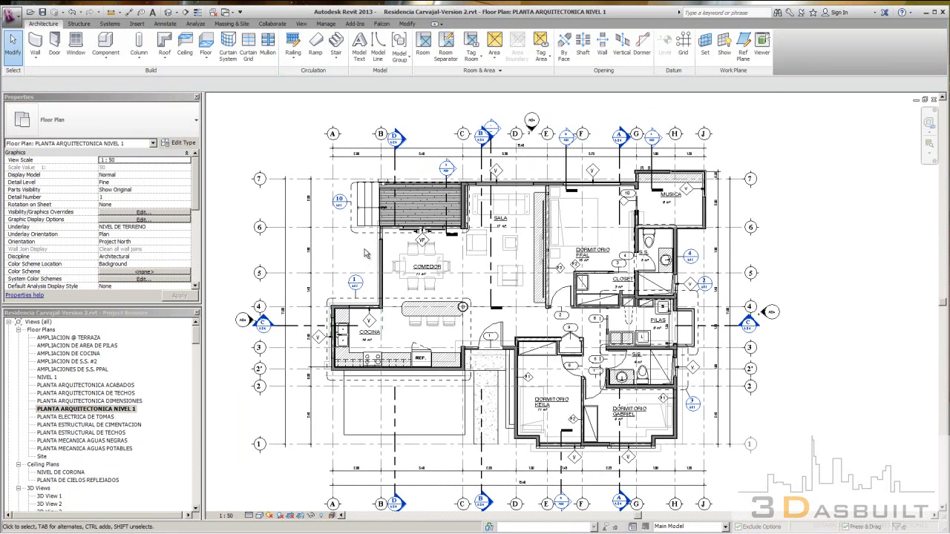
# Place a camera at the hallway end of the living room, aimed diagonally across the sala and comedor past the wood deck.
pyautogui.click(301, 23)
pyautogui.click(285, 58)
pyautogui.click(299, 100)
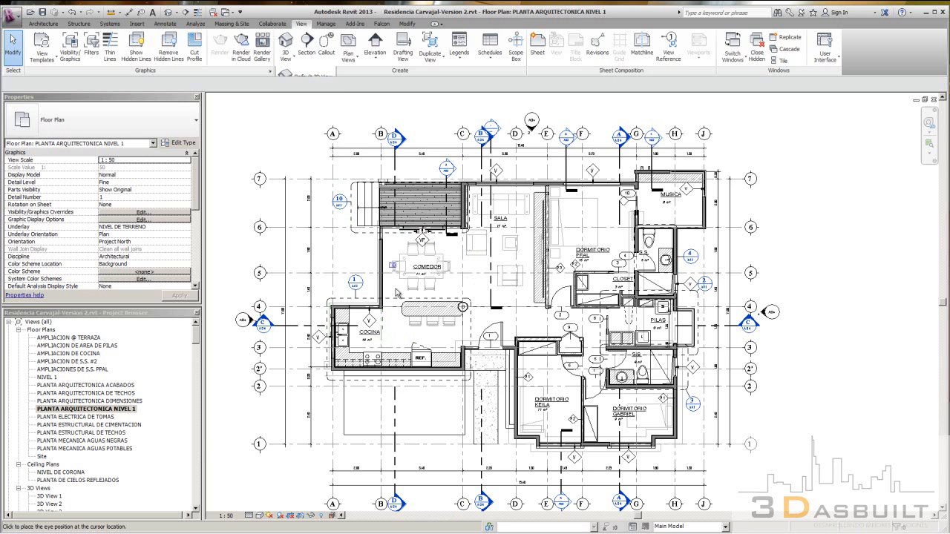
pyautogui.click(544, 311)
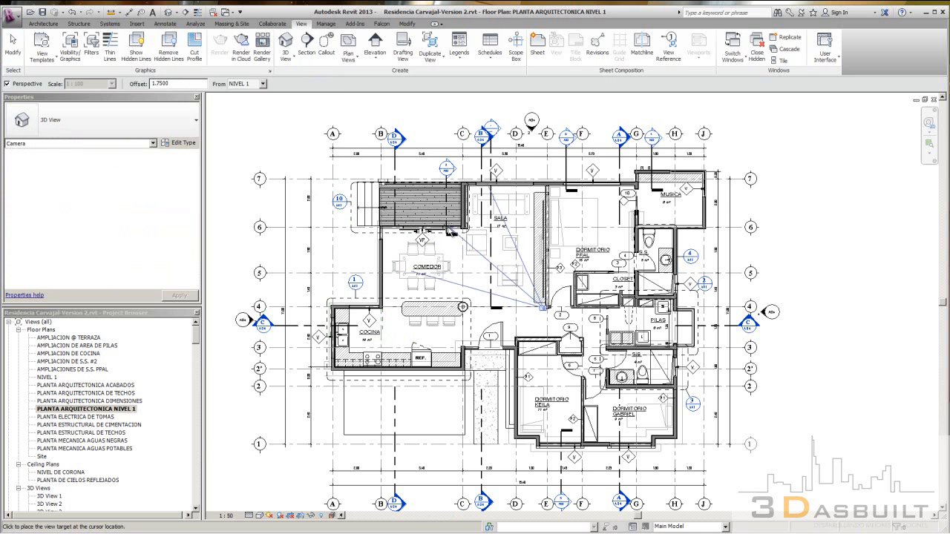
pyautogui.scroll(-2, 450, 230)
pyautogui.click(356, 169)
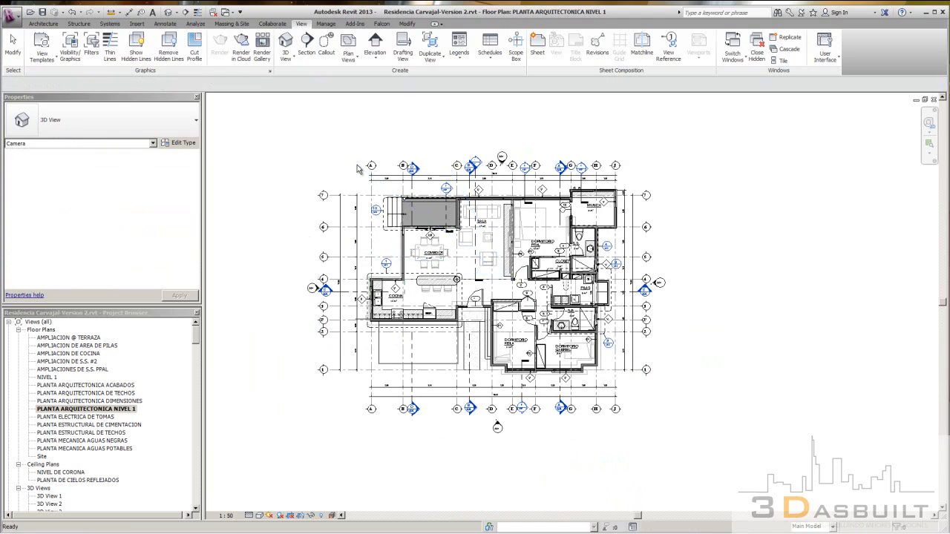
# Enlarge the interior camera view's crop region on all sides to include the round column, sofas, coffee table and more ceiling.
pyautogui.scroll(-3, 390, 252)
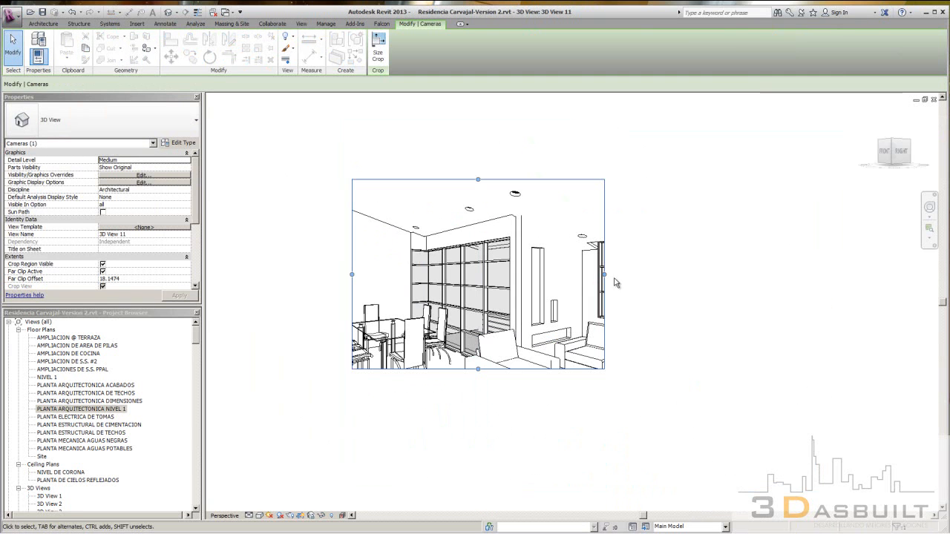
pyautogui.moveTo(605, 275); pyautogui.dragTo(675, 275)
pyautogui.moveTo(354, 279); pyautogui.dragTo(247, 275)
pyautogui.moveTo(461, 370); pyautogui.dragTo(456, 432)
pyautogui.moveTo(675, 307); pyautogui.dragTo(717, 310)
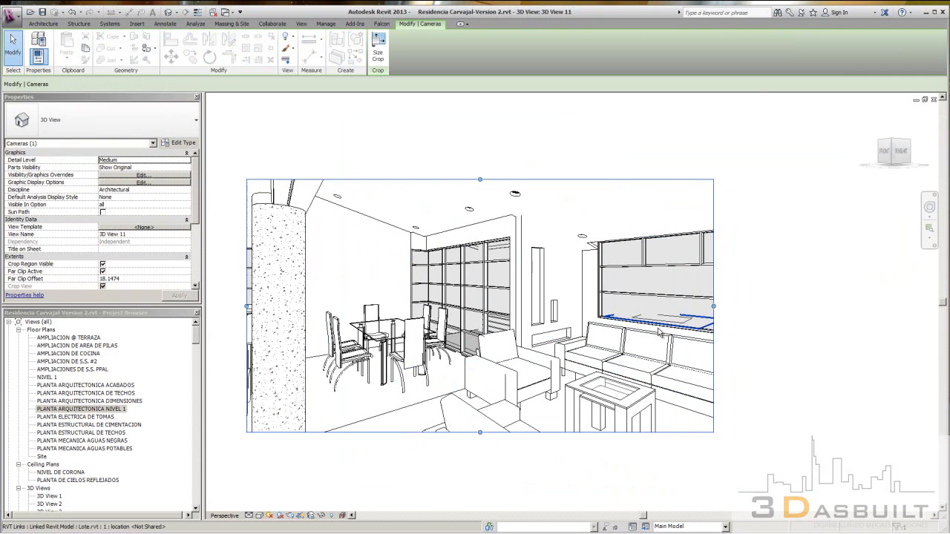
pyautogui.moveTo(480, 432); pyautogui.dragTo(480, 468)
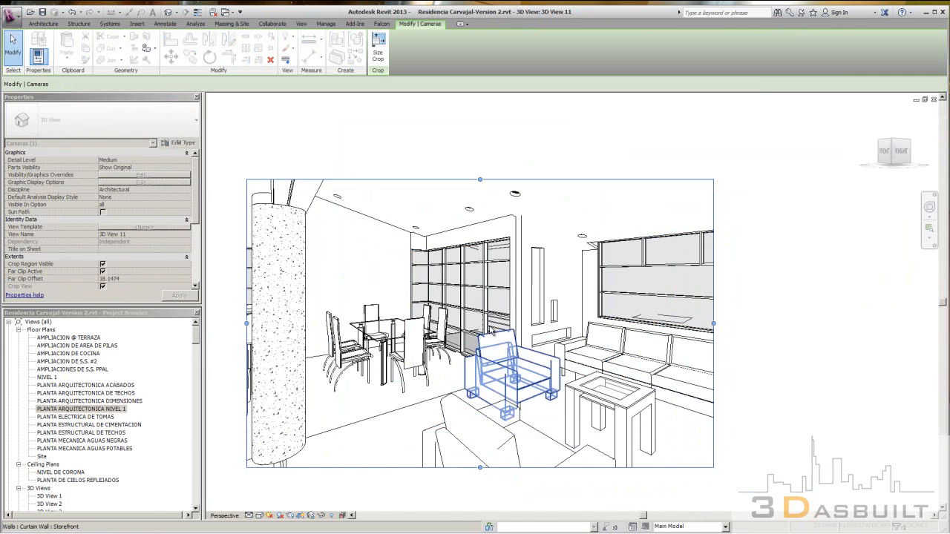
pyautogui.scroll(-2, 454, 276)
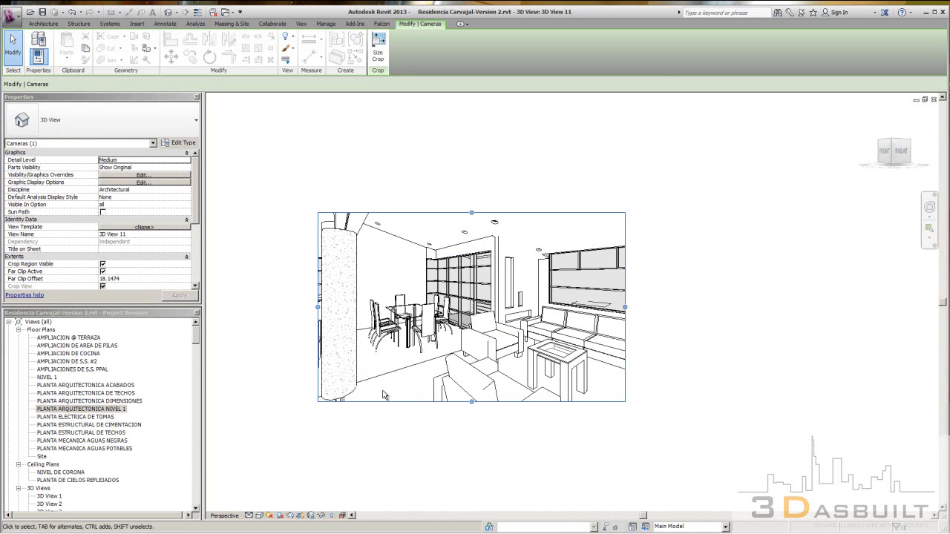
pyautogui.scroll(1, 386, 393)
pyautogui.moveTo(485, 403)
pyautogui.mouseDown()
pyautogui.moveTo(482, 453)
pyautogui.moveTo(487, 399)
pyautogui.mouseUp()
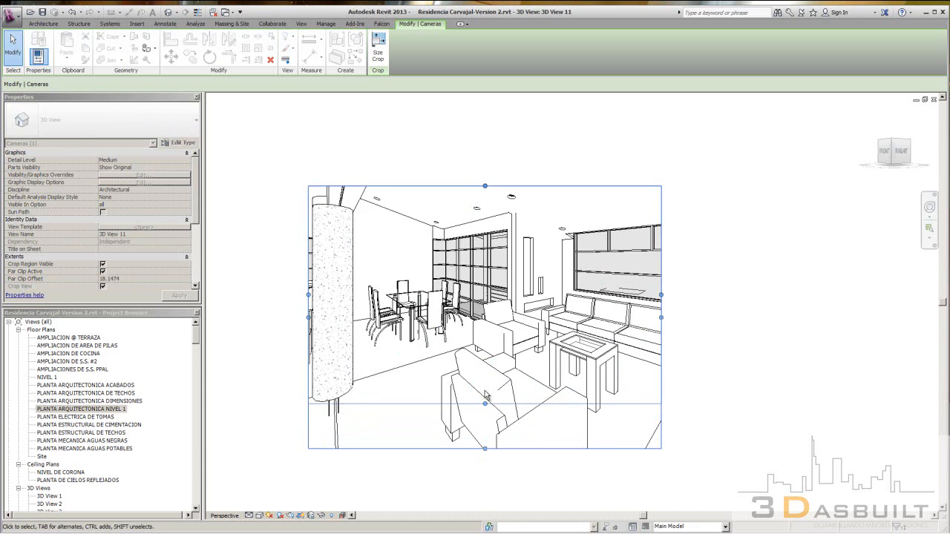
pyautogui.moveTo(486, 187); pyautogui.dragTo(497, 160)
pyautogui.press('Escape')
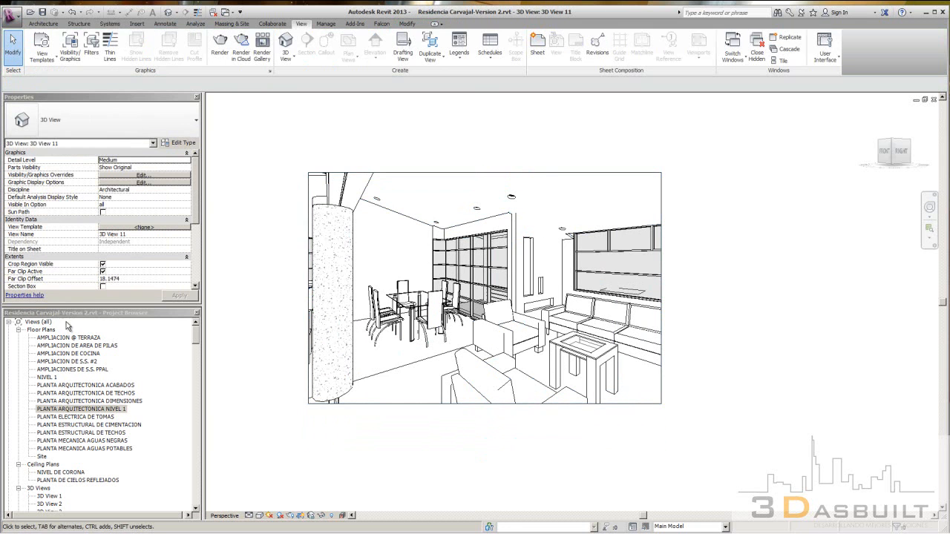
# Display the interior camera view in the Shaded visual style and fit it to the window.
pyautogui.doubleClick(108, 409)
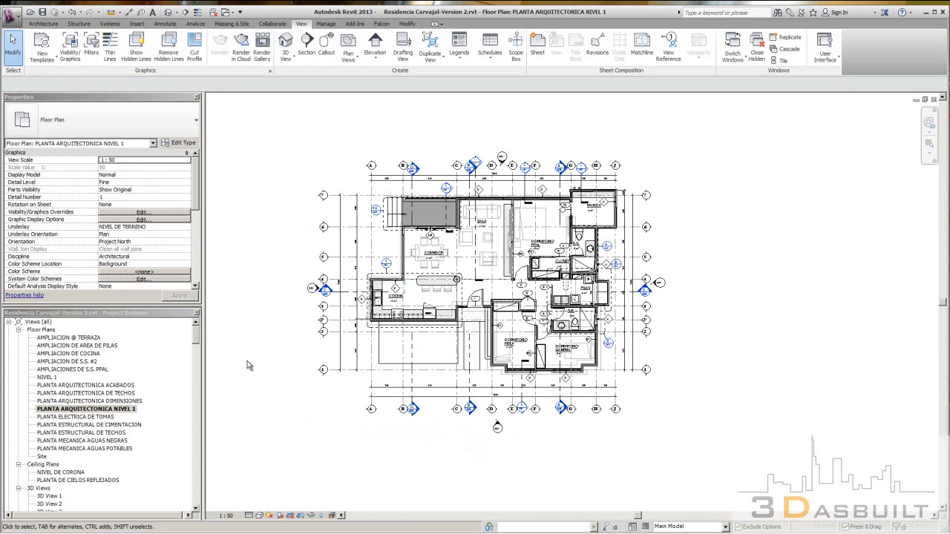
pyautogui.hotkey('ctrl', 'Tab')
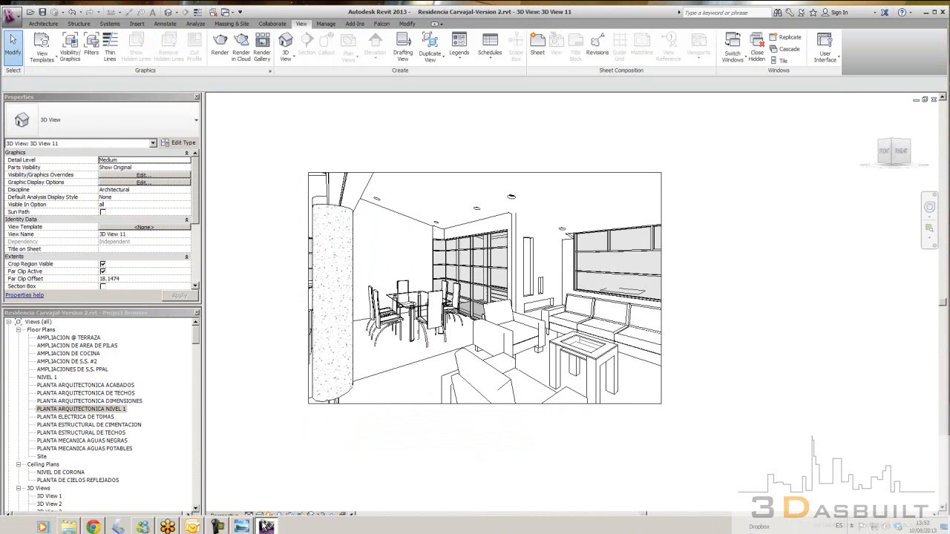
pyautogui.click(262, 516)
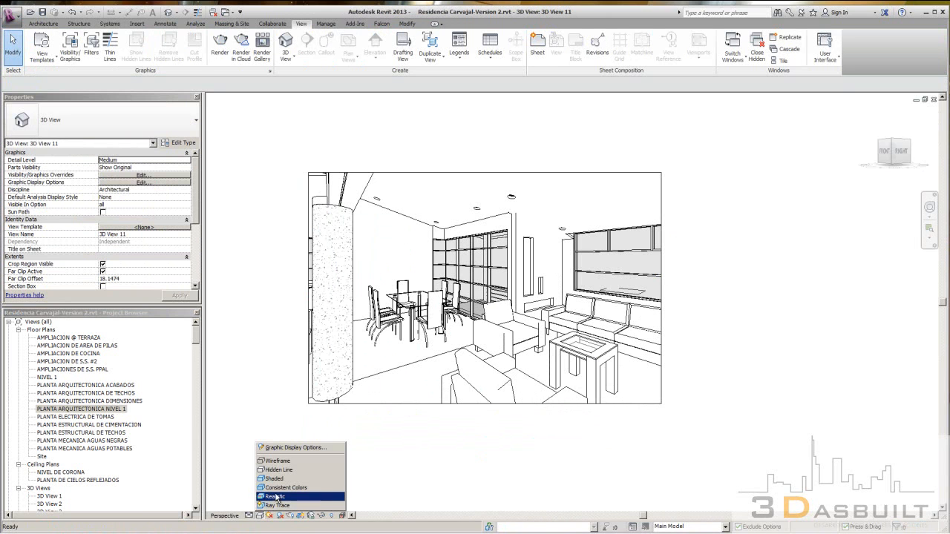
pyautogui.click(288, 482)
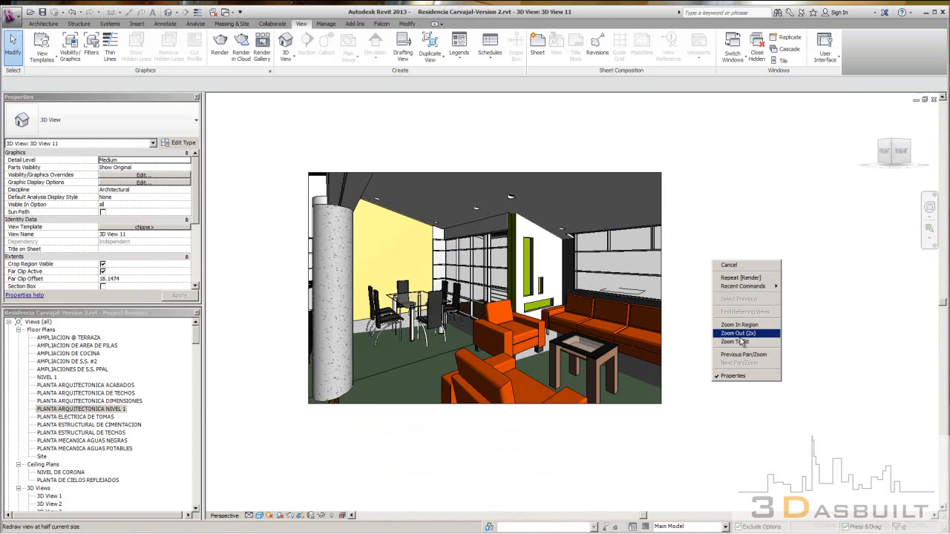
pyautogui.click(734, 342)
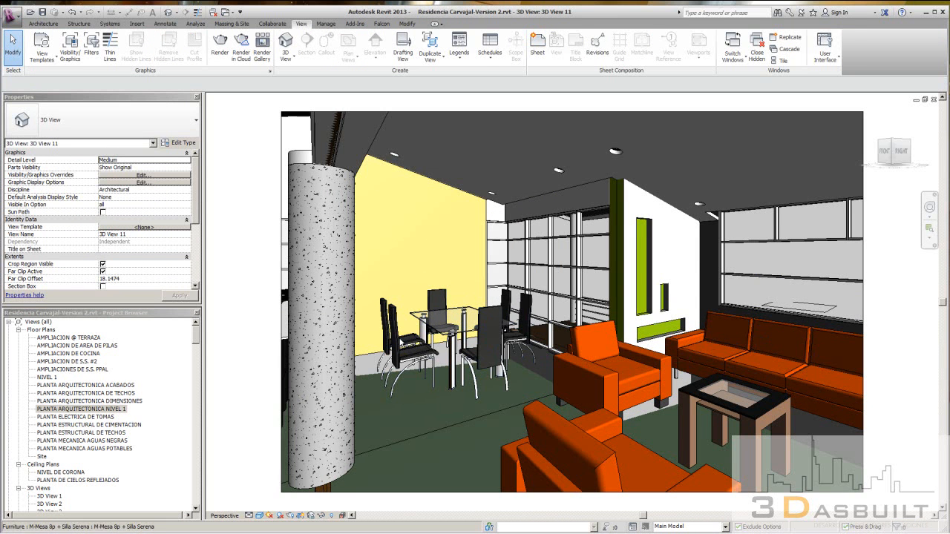
pyautogui.scroll(-2, 401, 343)
pyautogui.scroll(2, 448, 342)
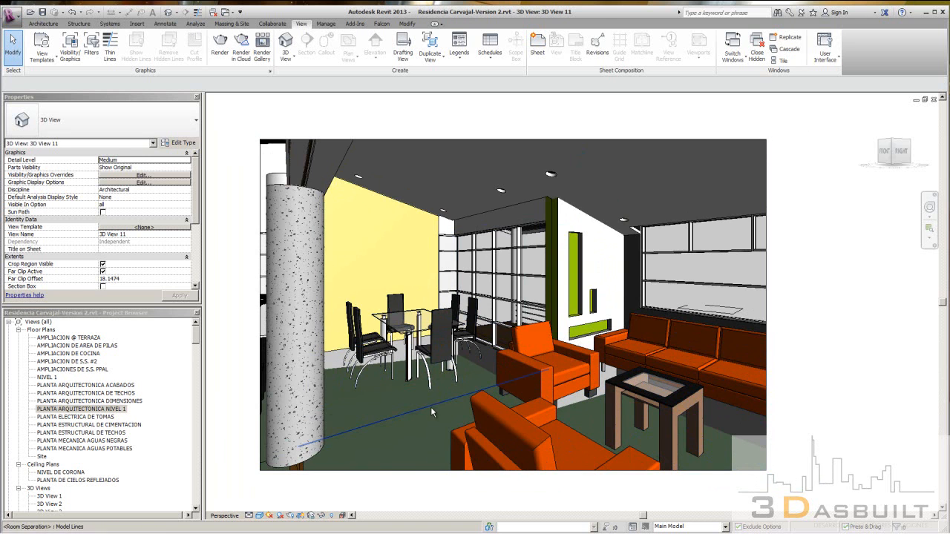
# In floor plan PLANTA ARQUITECTONICA NIVEL 1, start an architectural floor and draw straight boundary lines from the cocina's upper-left corner along the comedor's outer wall to the deck.
pyautogui.doubleClick(110, 410)
pyautogui.click(43, 23)
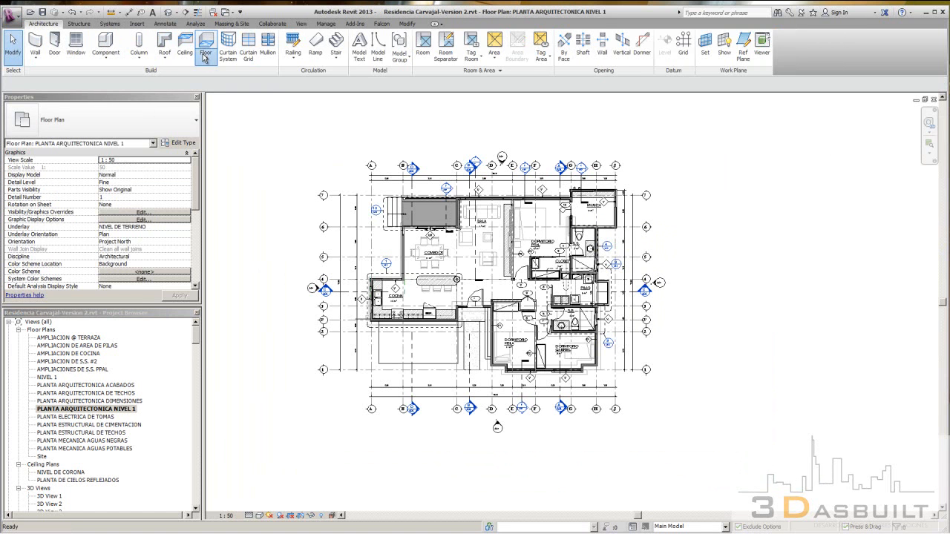
pyautogui.click(206, 61)
pyautogui.click(222, 76)
pyautogui.scroll(3, 475, 300)
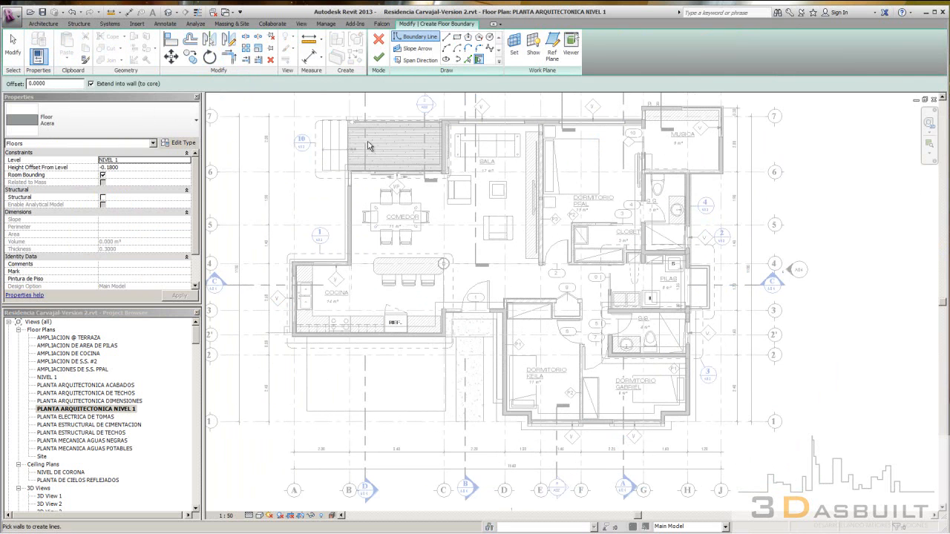
pyautogui.click(447, 42)
pyautogui.scroll(4, 319, 280)
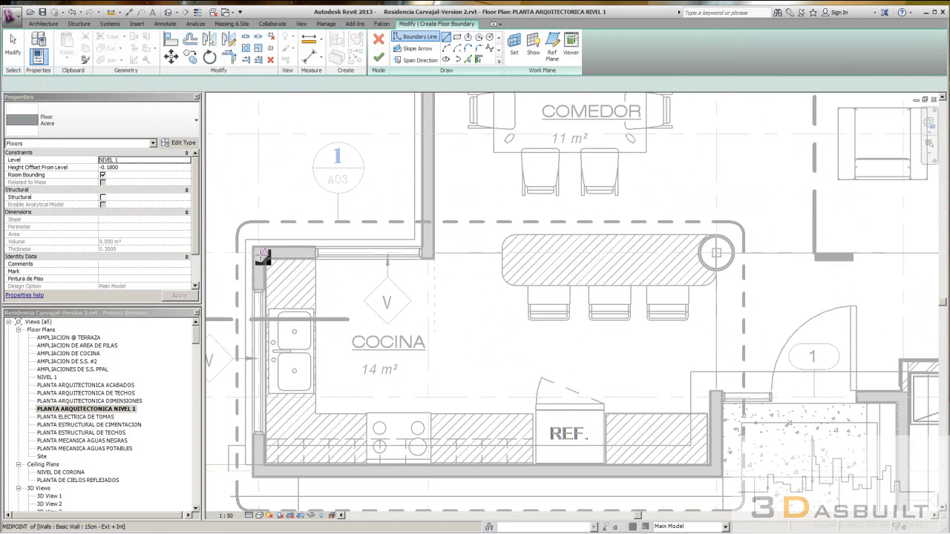
pyautogui.click(265, 260)
pyautogui.click(435, 259)
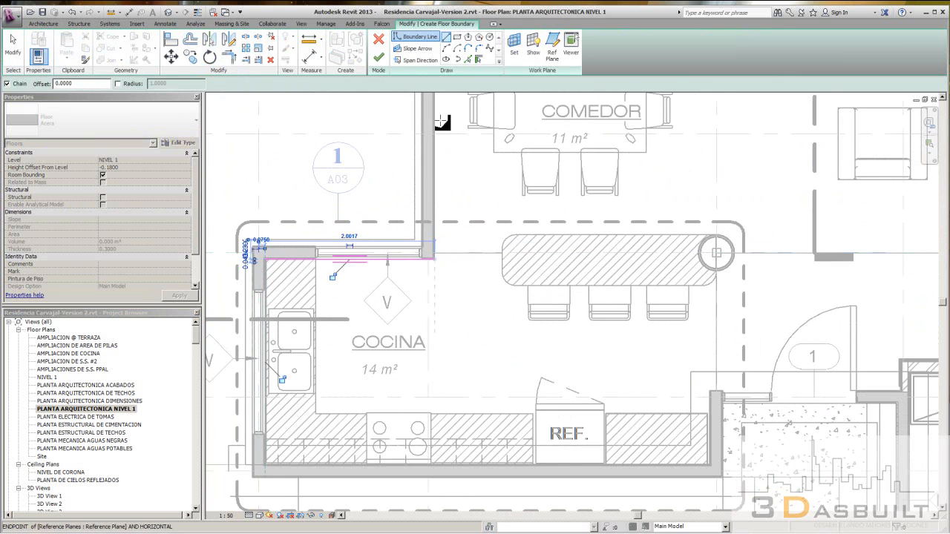
pyautogui.moveTo(439, 212); pyautogui.dragTo(395, 461, button='middle')
pyautogui.click(386, 221)
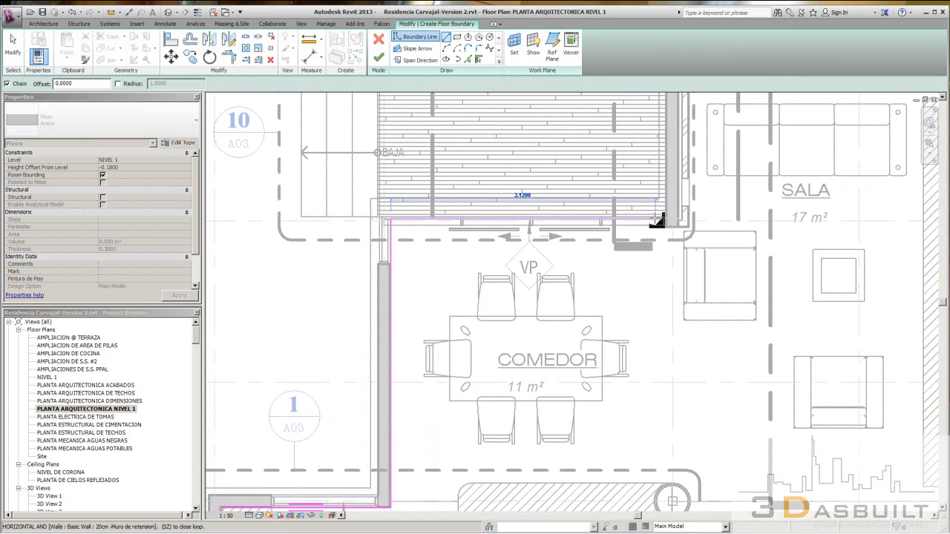
# Continue the floor boundary along the deck edge, around the sala, and down its bedroom-side wall to the hallway wall corner.
pyautogui.moveTo(734, 210); pyautogui.dragTo(223, 325, button='middle')
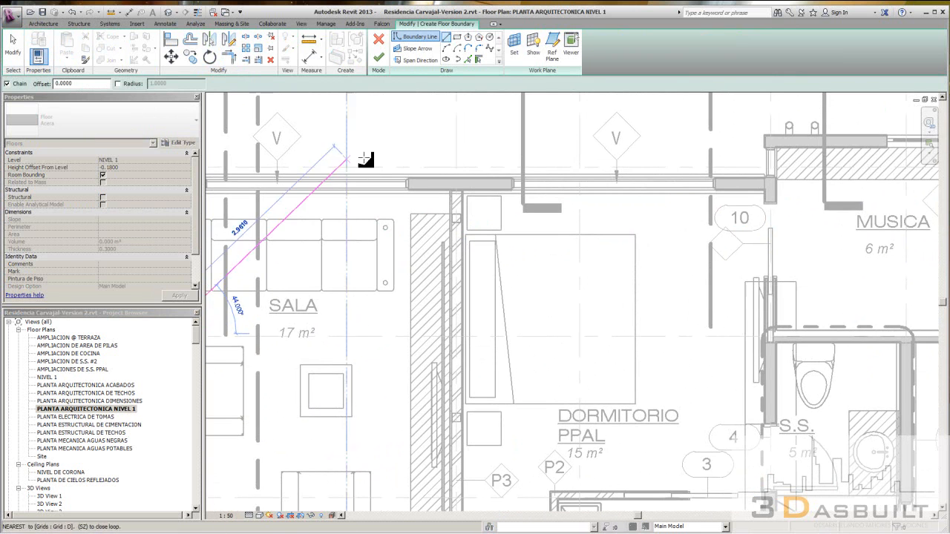
pyautogui.moveTo(365, 154); pyautogui.dragTo(647, 154, button='middle')
pyautogui.click(448, 192)
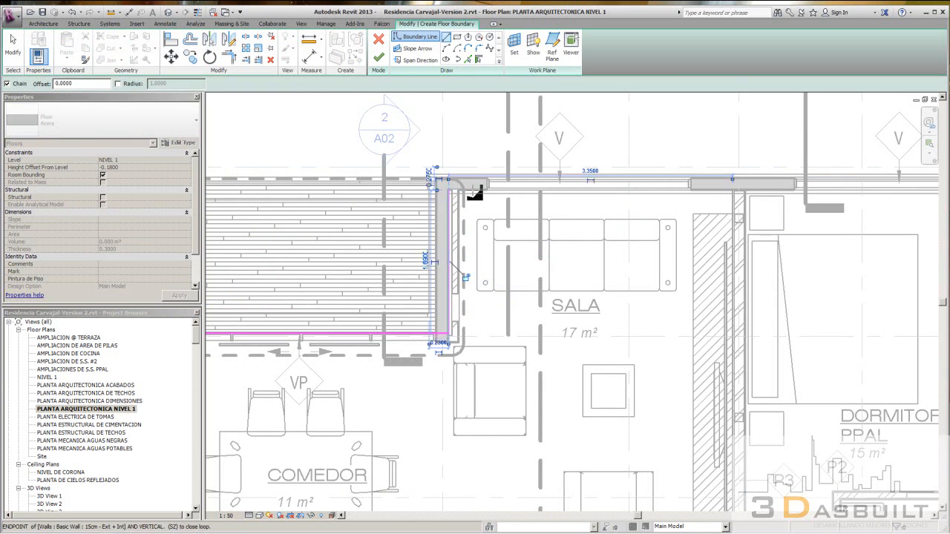
pyautogui.click(735, 191)
pyautogui.moveTo(739, 371); pyautogui.dragTo(763, 88, button='middle')
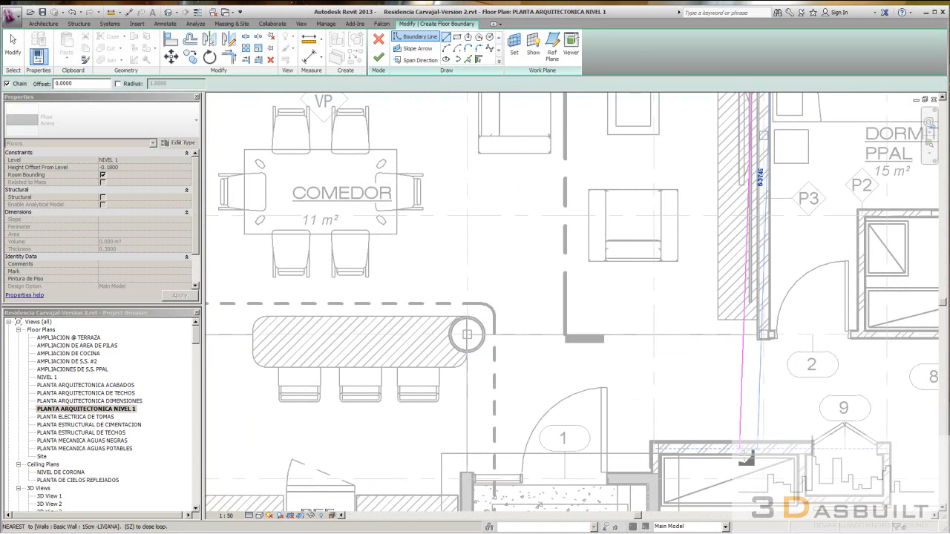
pyautogui.click(758, 441)
pyautogui.click(654, 441)
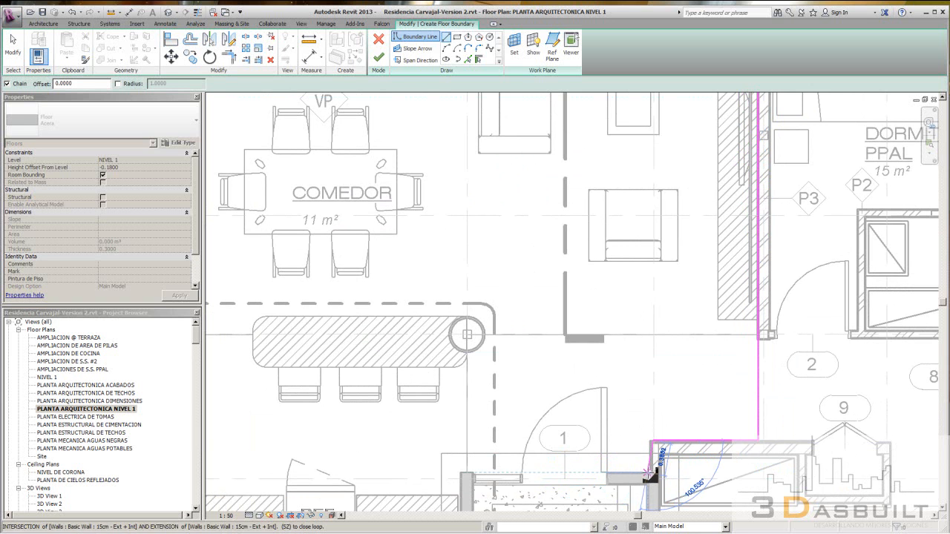
# Continue the floor boundary past the entrance door and around the cocina's lower walls, closing it at the starting corner.
pyautogui.click(653, 472)
pyautogui.click(461, 473)
pyautogui.moveTo(461, 473); pyautogui.dragTo(739, 222, button='middle')
pyautogui.click(740, 295)
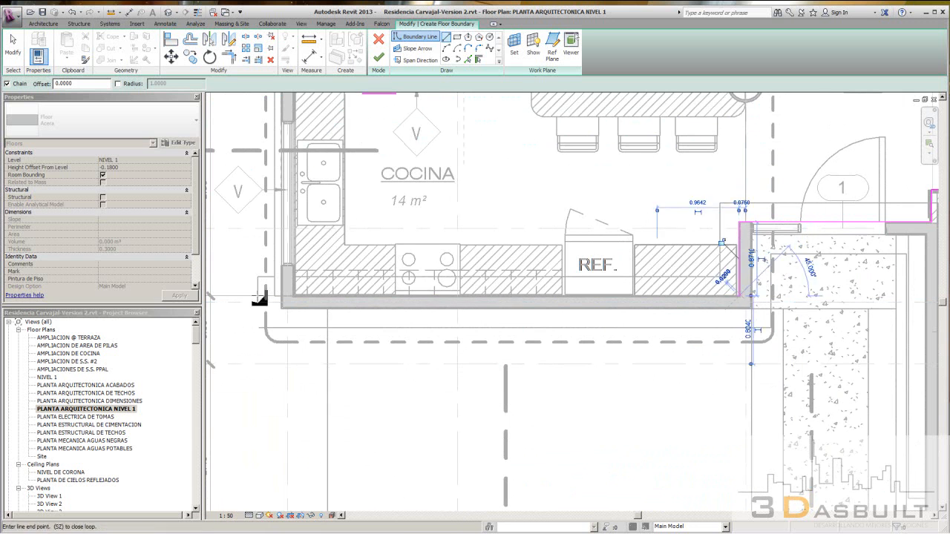
pyautogui.click(293, 296)
pyautogui.moveTo(310, 108); pyautogui.dragTo(303, 318, button='middle')
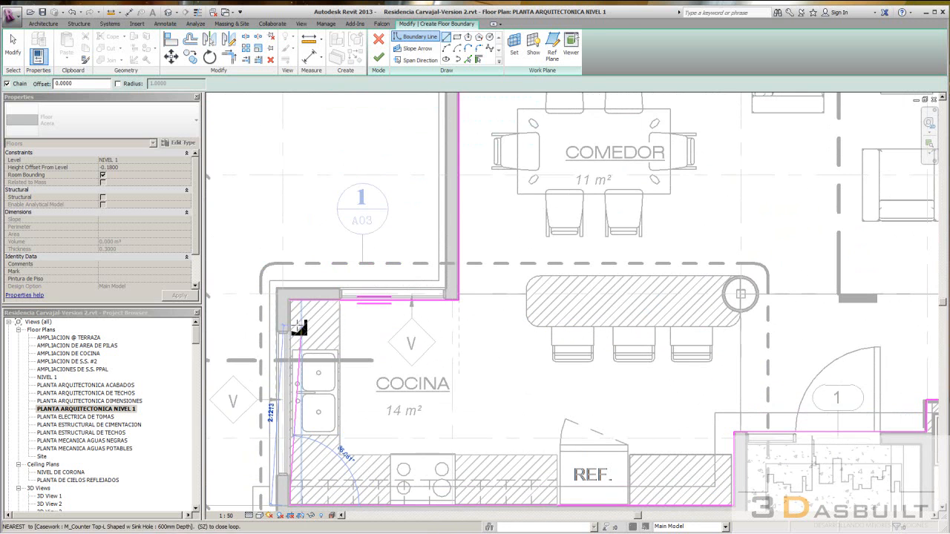
pyautogui.scroll(-3, 285, 297)
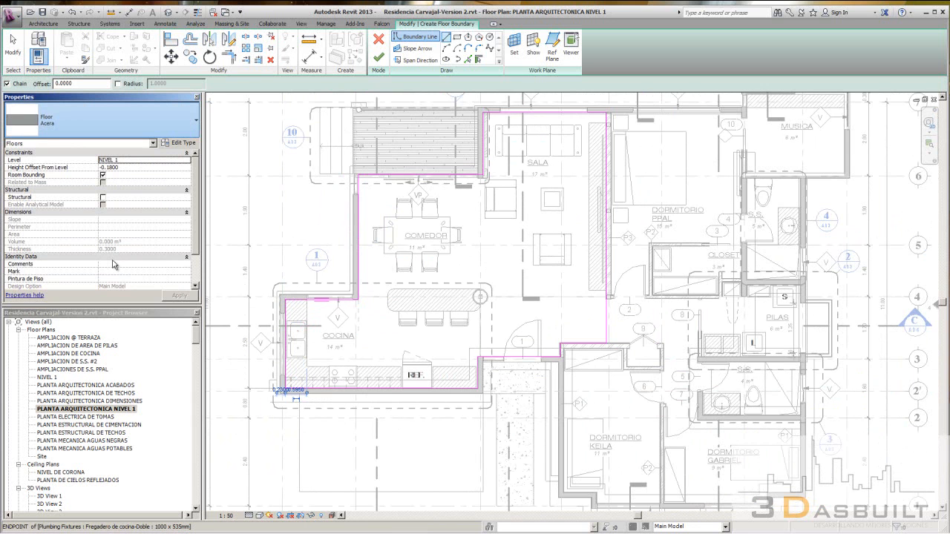
# Set the floor type to pisos internos and finish the floor without attaching walls to its bottom.
pyautogui.click(41, 245)
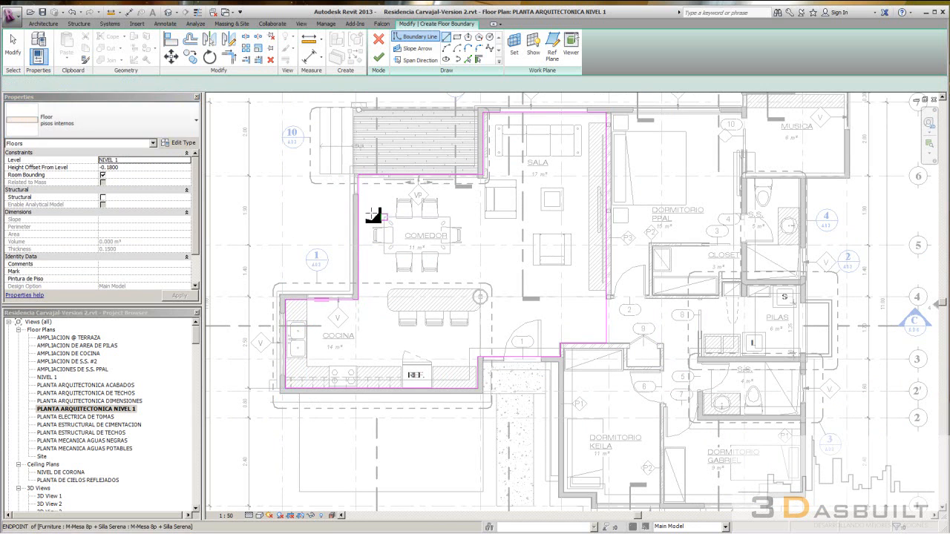
pyautogui.click(378, 60)
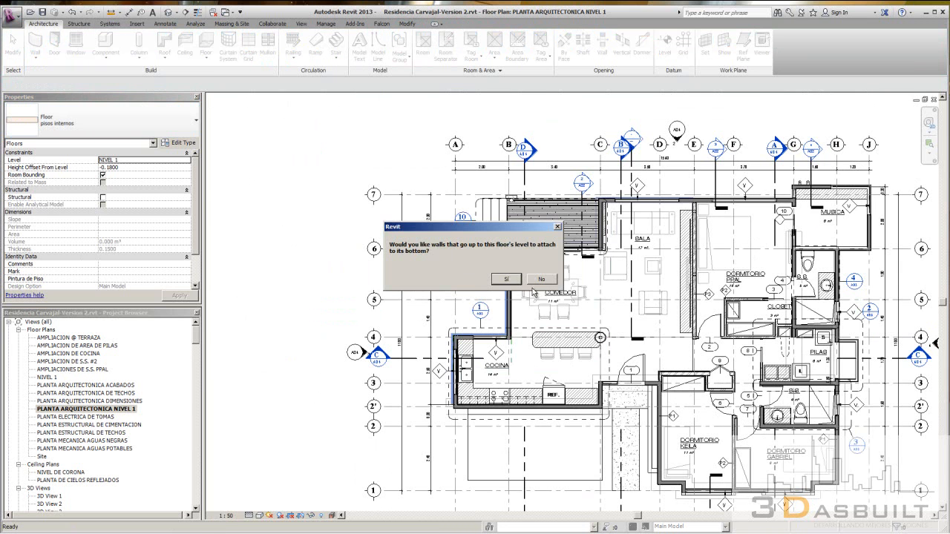
pyautogui.click(555, 279)
# Return to the interior camera view 3D View 11, clear the floor selection, and open the rendering settings.
pyautogui.hotkey('ctrl', 'Tab')
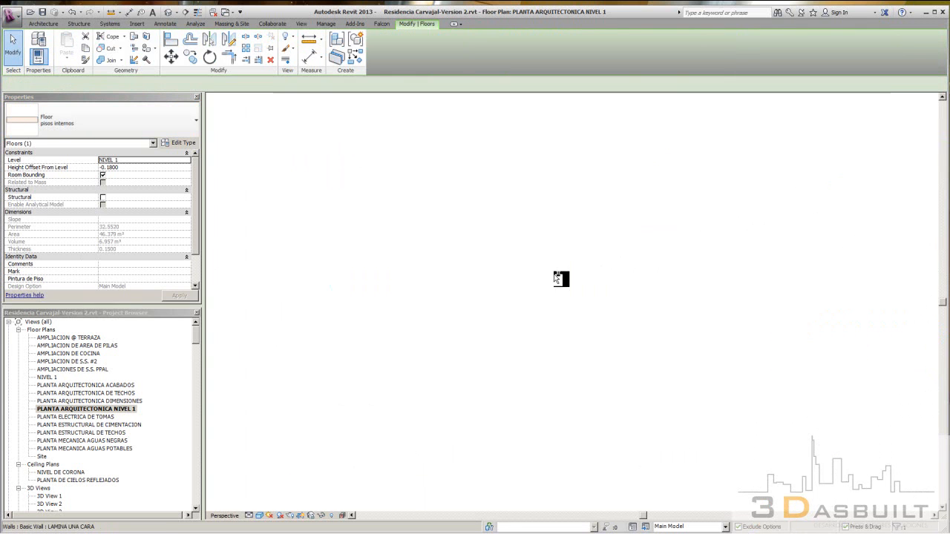
pyautogui.press('Escape')
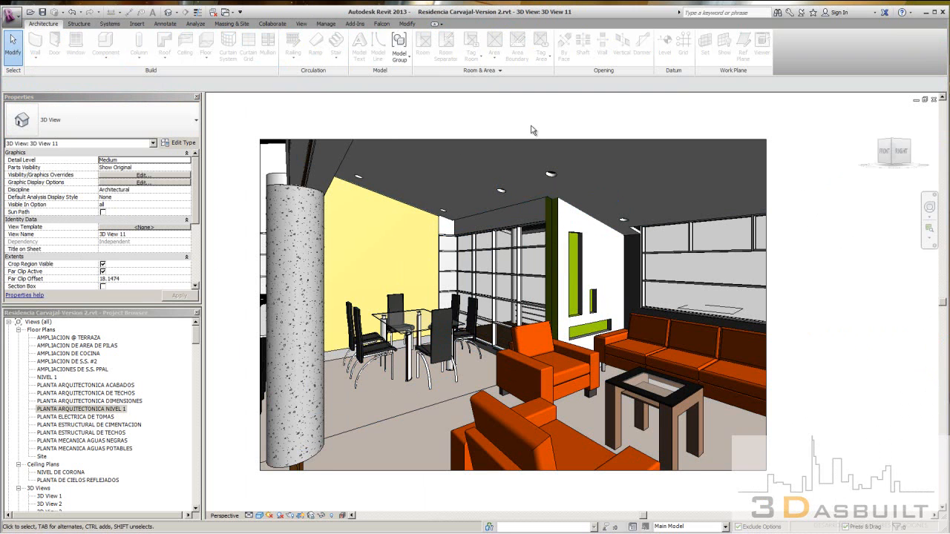
pyautogui.moveTo(539, 133); pyautogui.dragTo(522, 131, button='middle')
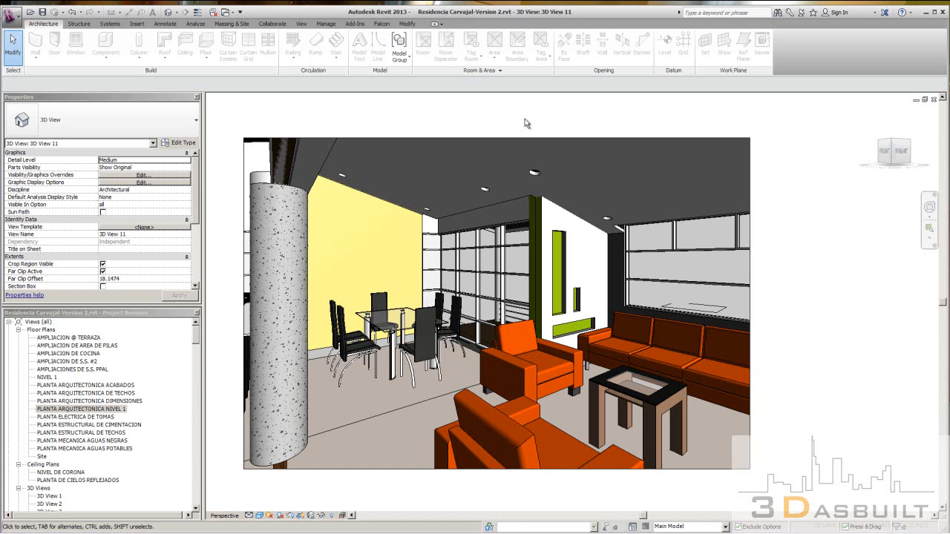
pyautogui.press('r')
pyautogui.press('r')
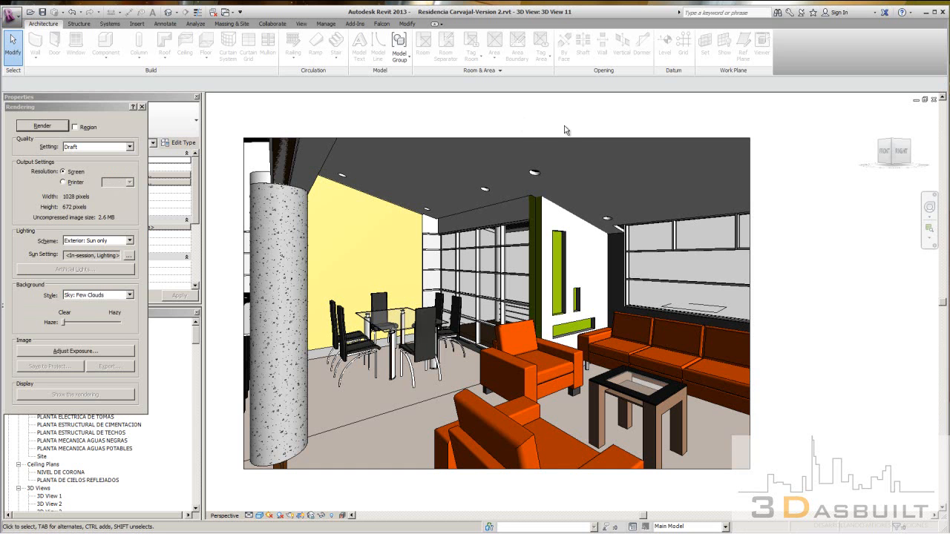
# Scale the interior camera view's crop region to 200 mm wide with locked proportions.
pyautogui.click(366, 137)
pyautogui.click(383, 60)
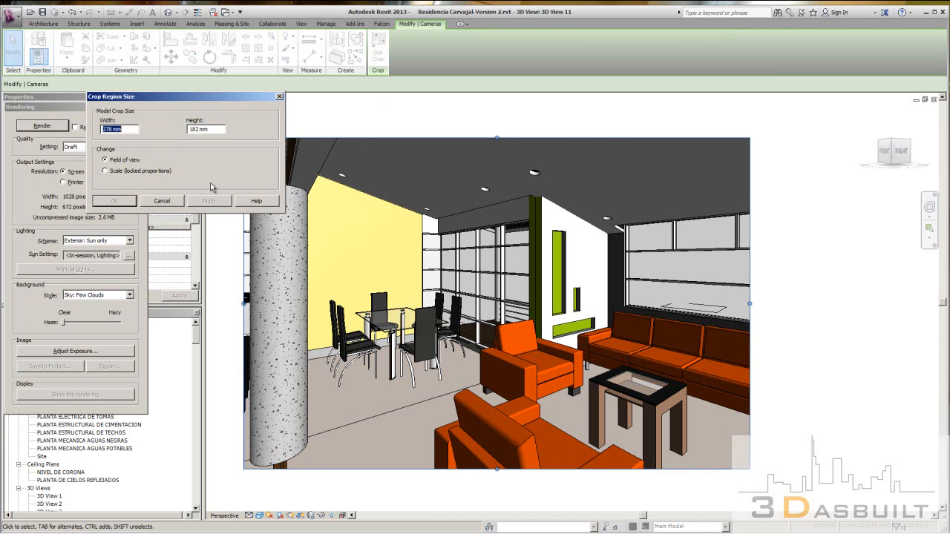
pyautogui.click(157, 170)
pyautogui.moveTo(134, 130); pyautogui.dragTo(97, 131)
pyautogui.write('200')
pyautogui.click(208, 200)
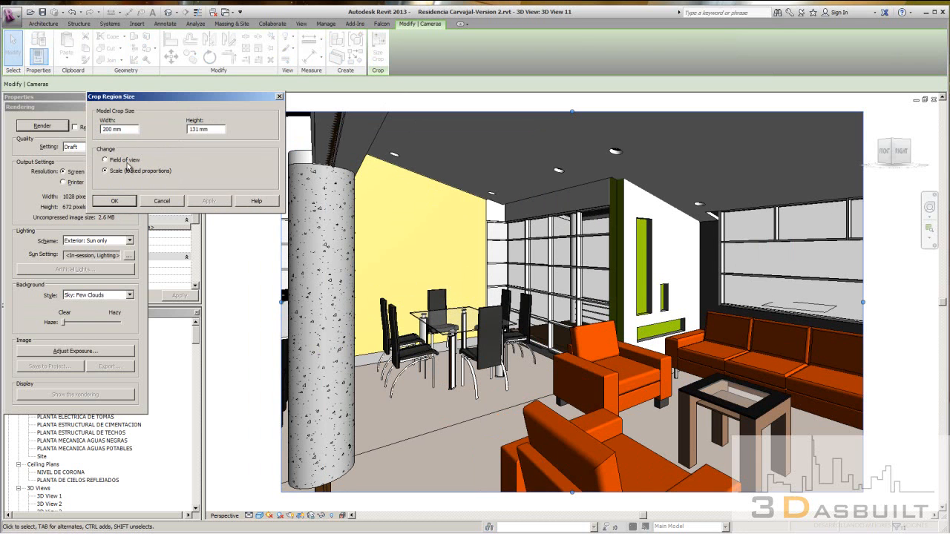
pyautogui.moveTo(124, 130); pyautogui.dragTo(99, 131)
pyautogui.click(115, 200)
pyautogui.press('Escape')
pyautogui.scroll(-3, 445, 248)
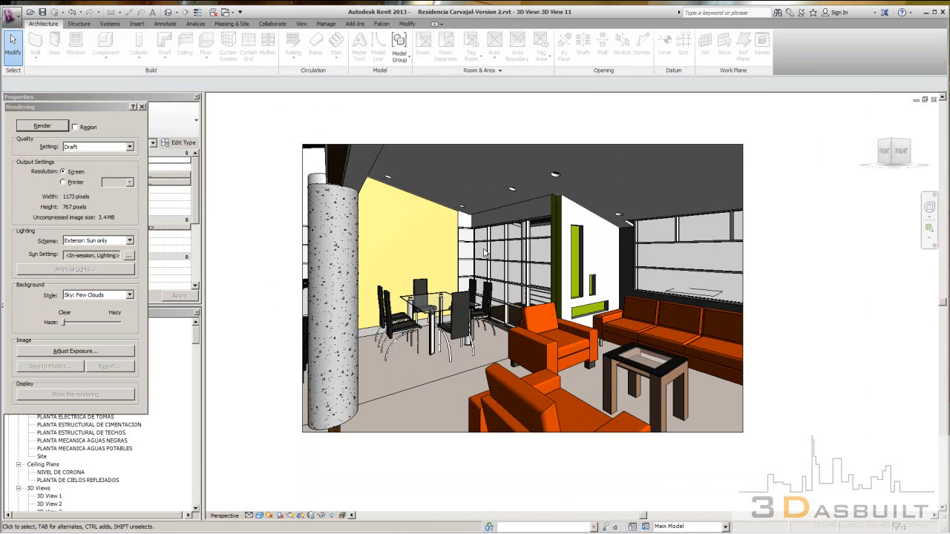
# Render the interior camera view at Medium quality with the Interior: Sun only lighting scheme.
pyautogui.scroll(1, 446, 247)
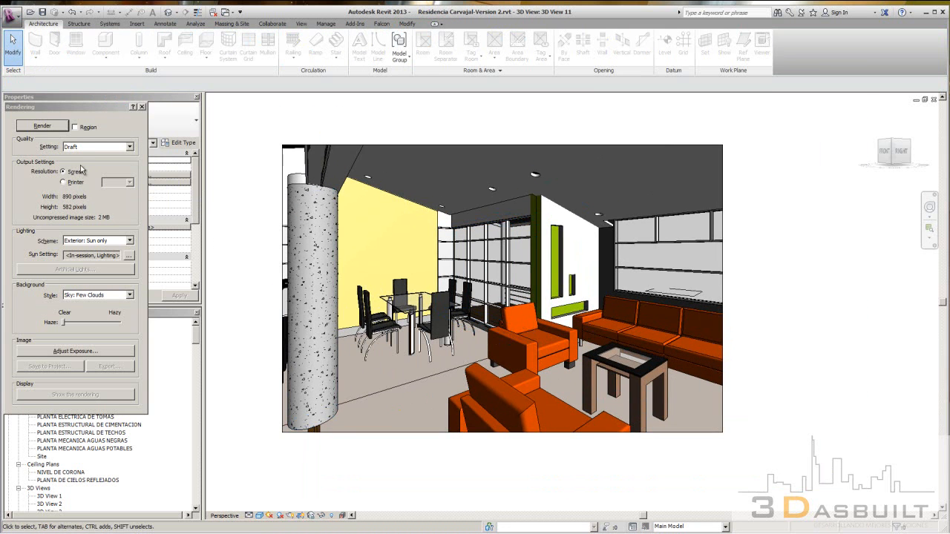
pyautogui.click(100, 242)
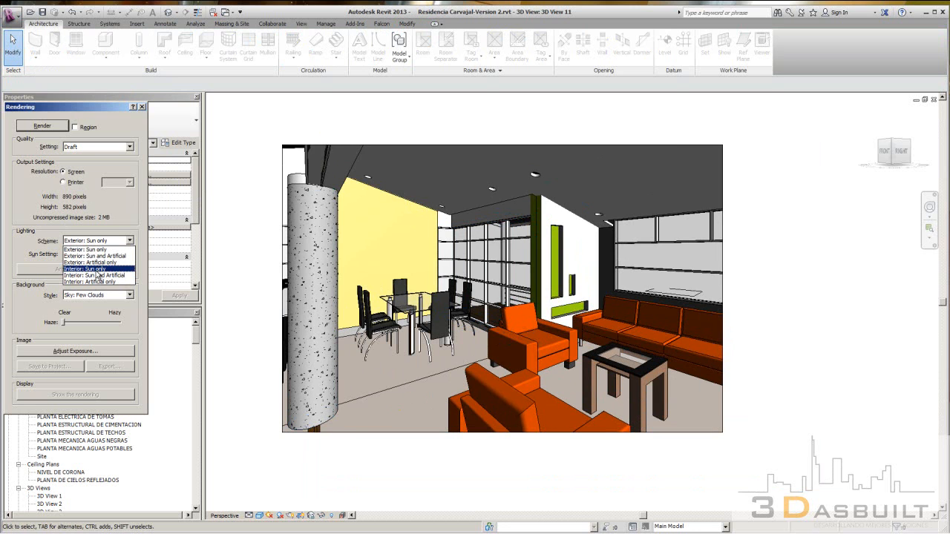
pyautogui.click(96, 270)
pyautogui.click(80, 148)
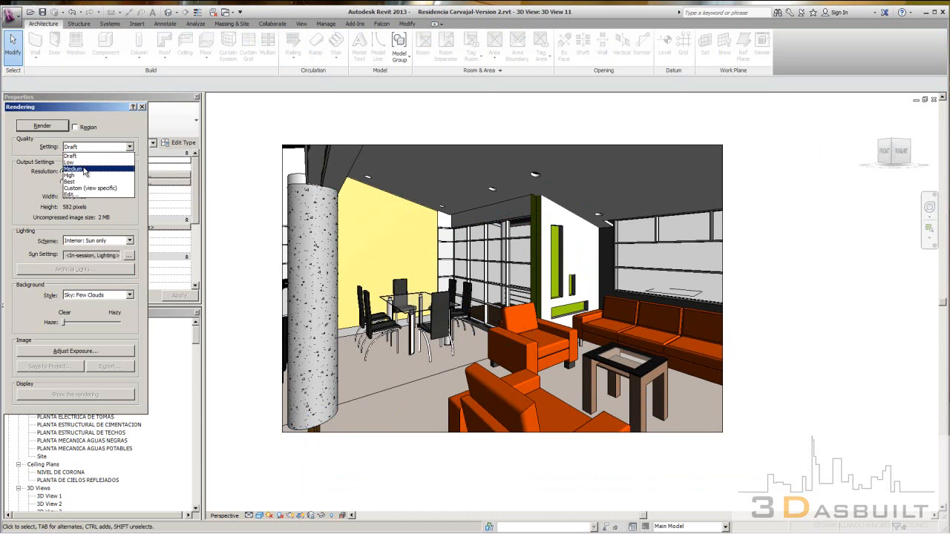
pyautogui.click(83, 169)
pyautogui.click(43, 126)
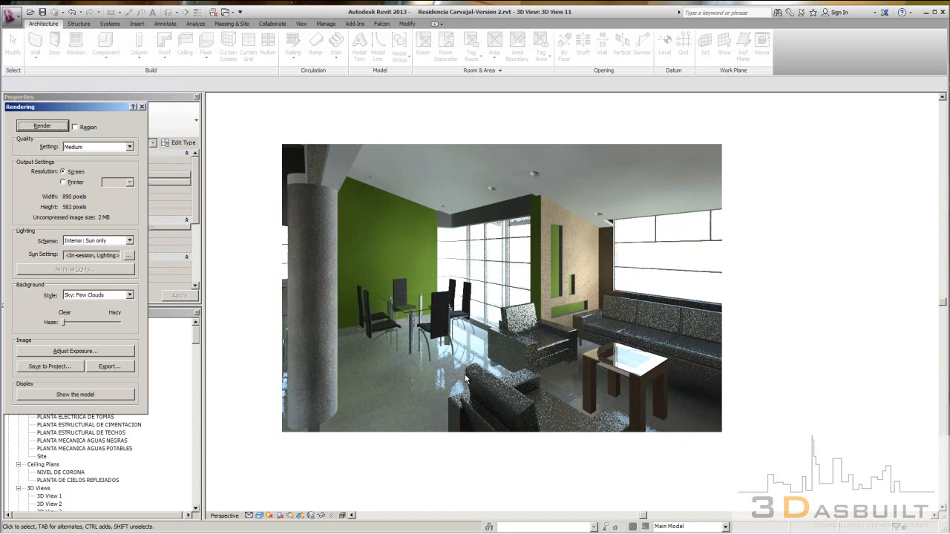
# Change the rendering's lighting scheme to Interior: Artificial only and close the rendering settings.
pyautogui.click(128, 242)
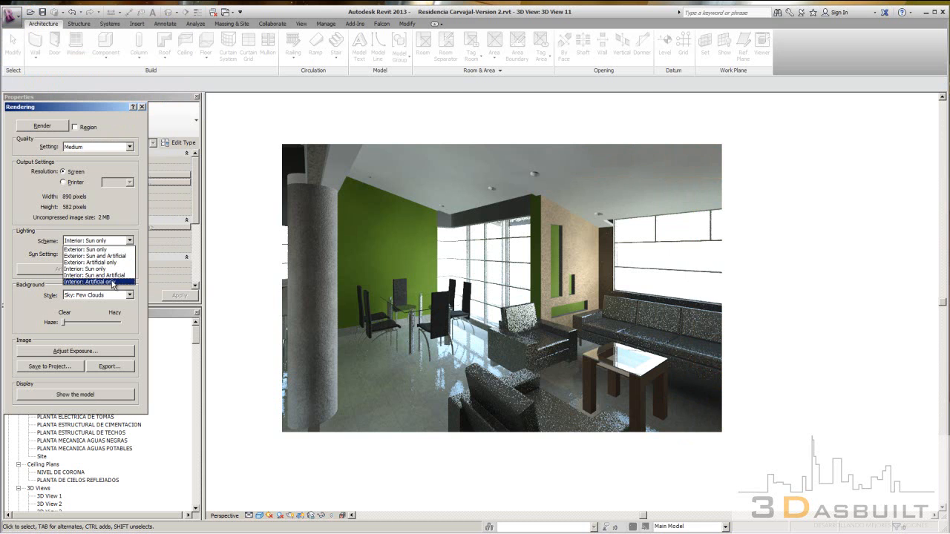
pyautogui.click(113, 282)
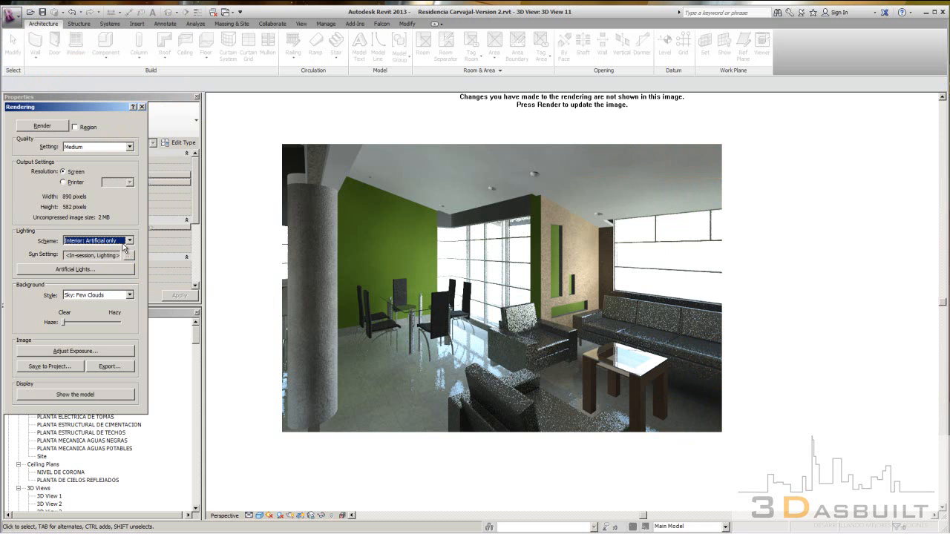
pyautogui.click(142, 106)
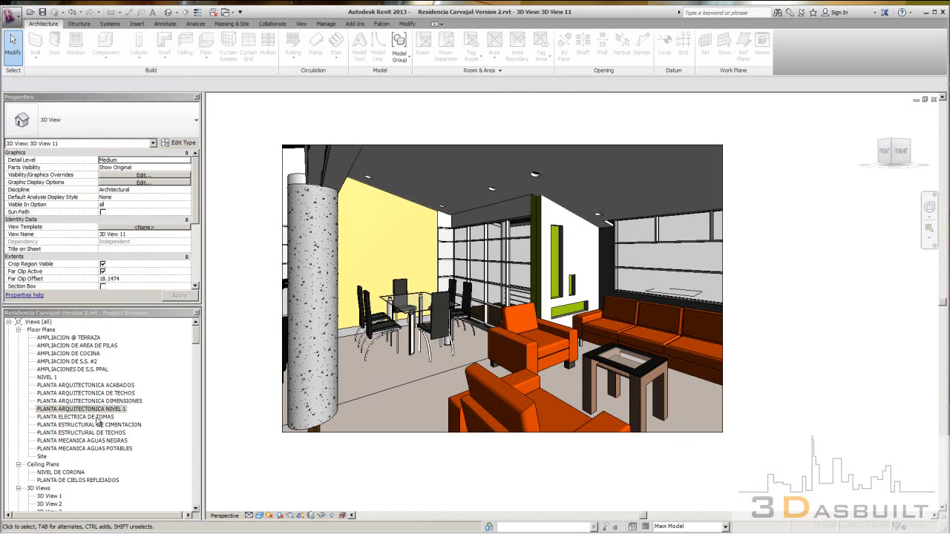
# Open the ceiling plan PLANTA DE CIELOS REFLEJADOS and frame the light fixtures over the sala and comedor.
pyautogui.click(113, 410)
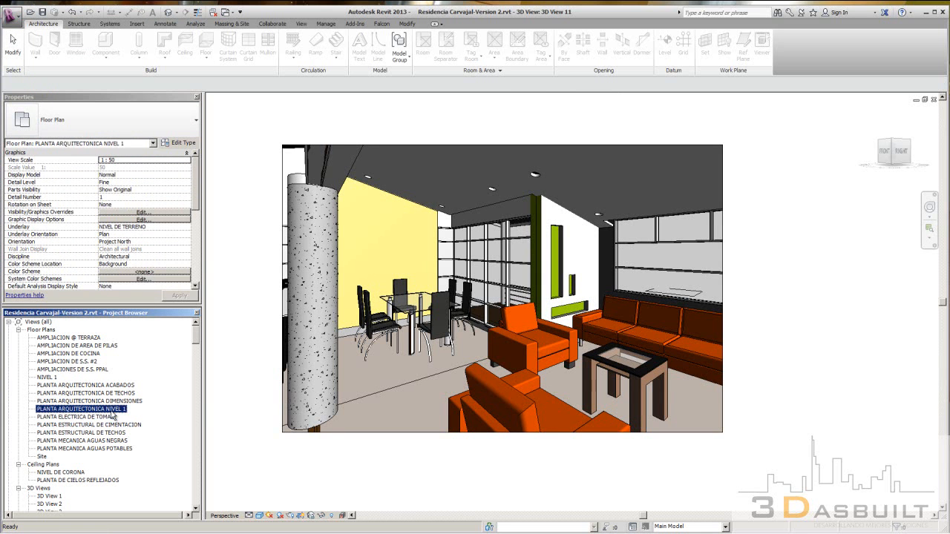
pyautogui.doubleClick(71, 481)
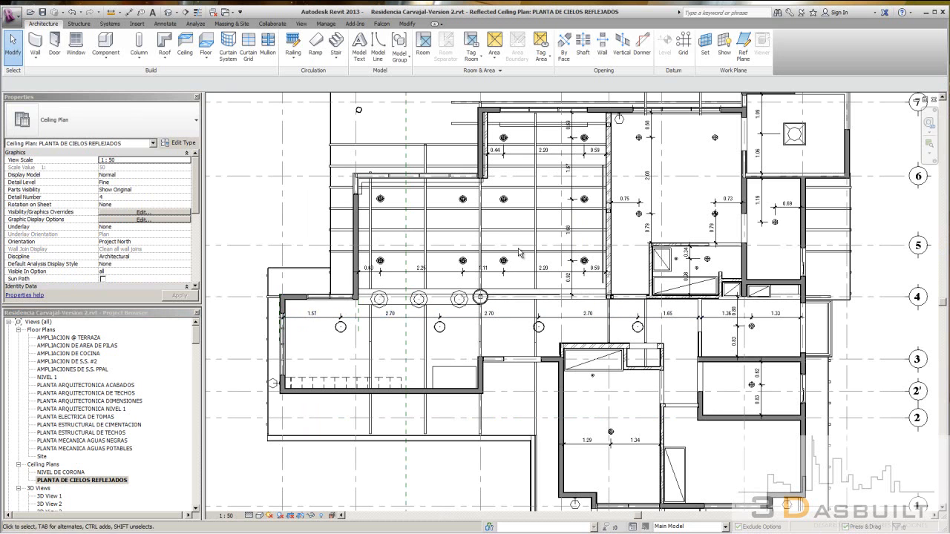
pyautogui.moveTo(522, 258); pyautogui.dragTo(508, 273, button='middle')
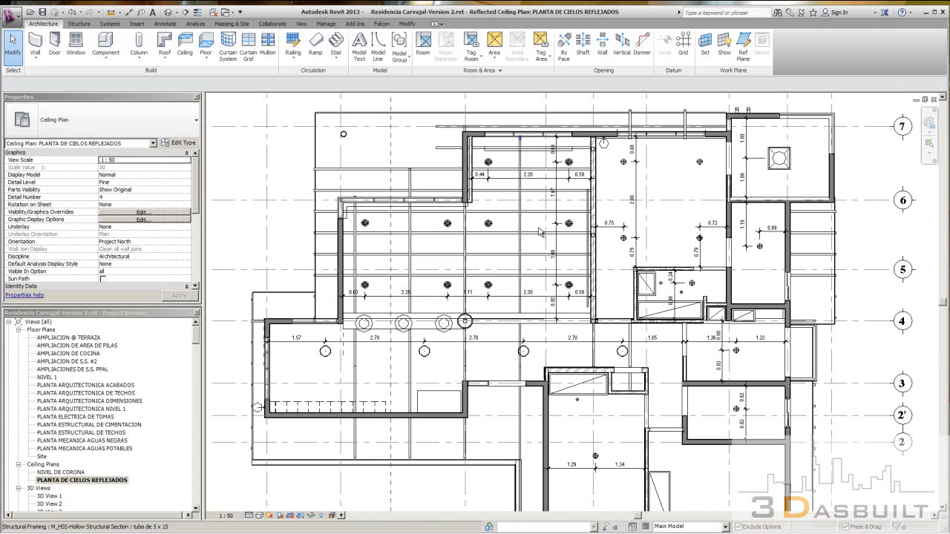
# Create a light group named "luces sala", starting from a recessed ceiling fixture in the sala.
pyautogui.click(568, 285)
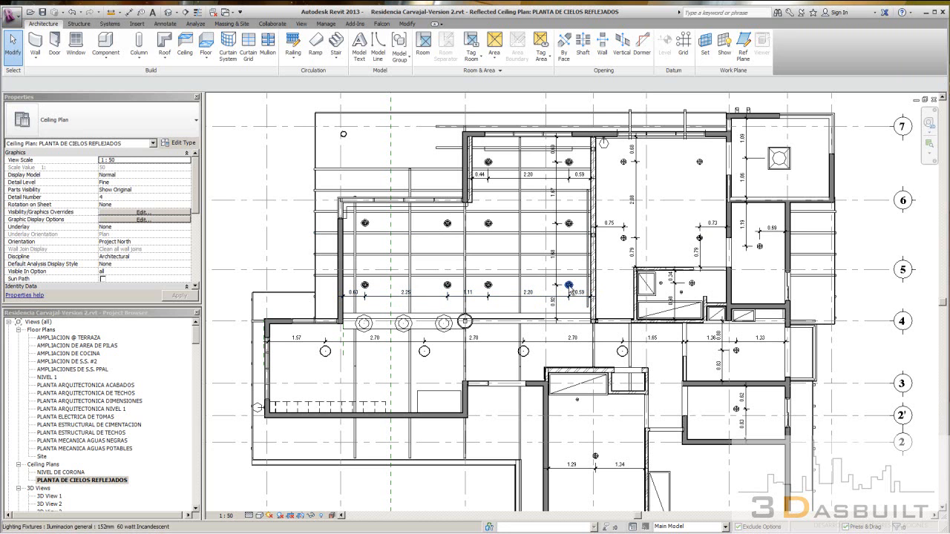
pyautogui.keyDown('ctrl'); pyautogui.click(487, 285); pyautogui.keyUp('ctrl')
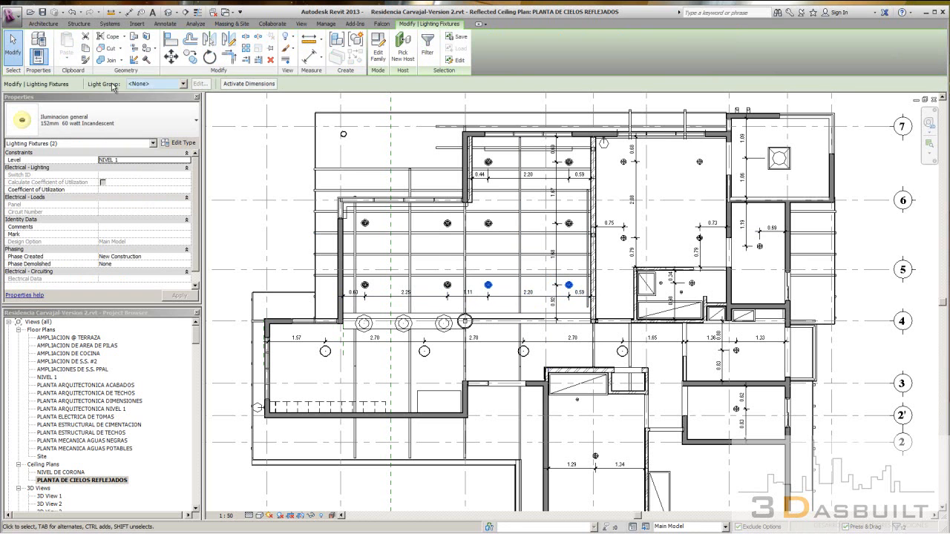
pyautogui.click(568, 287)
pyautogui.scroll(3, 573, 288)
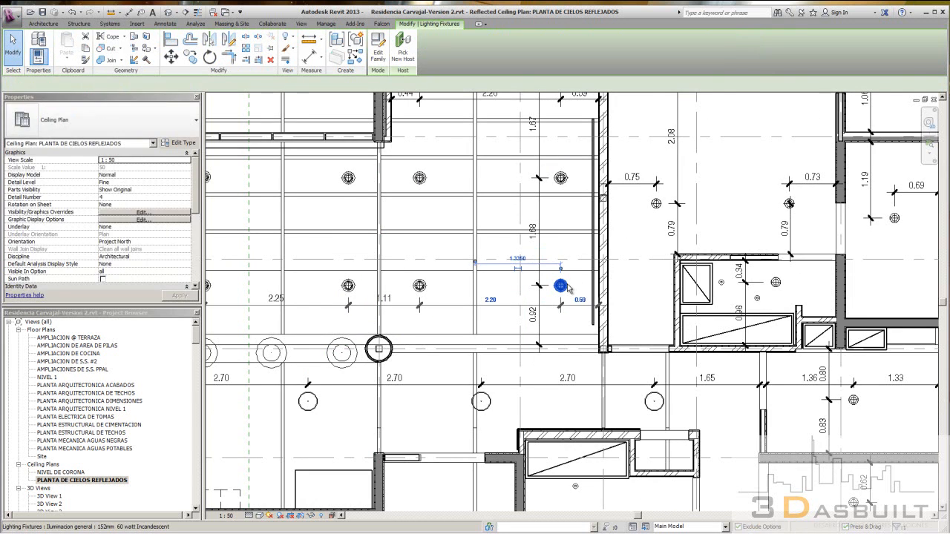
pyautogui.scroll(-1, 570, 289)
pyautogui.click(165, 84)
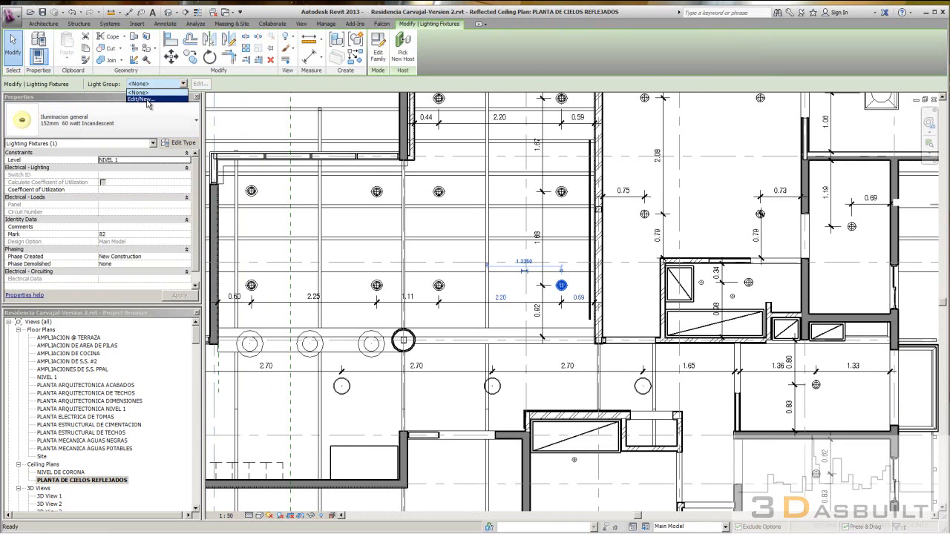
pyautogui.click(142, 98)
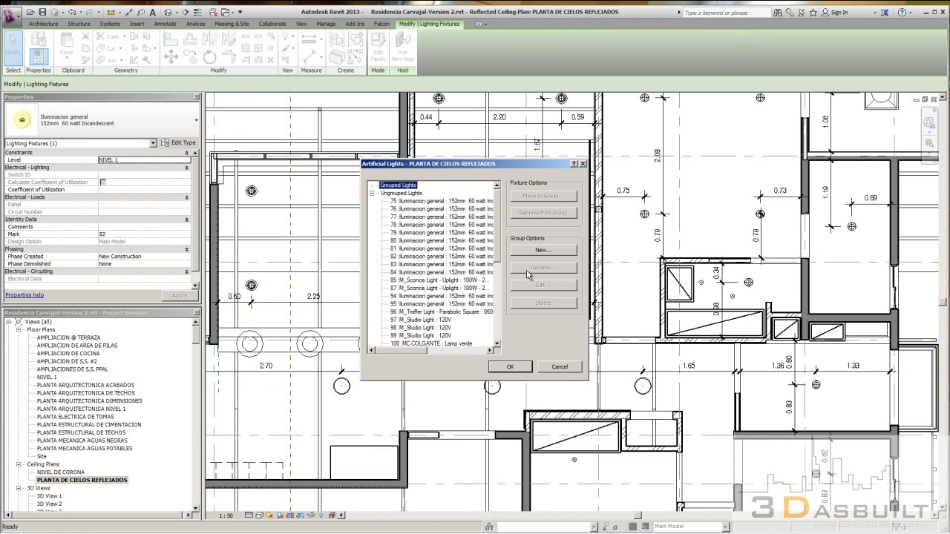
pyautogui.click(551, 252)
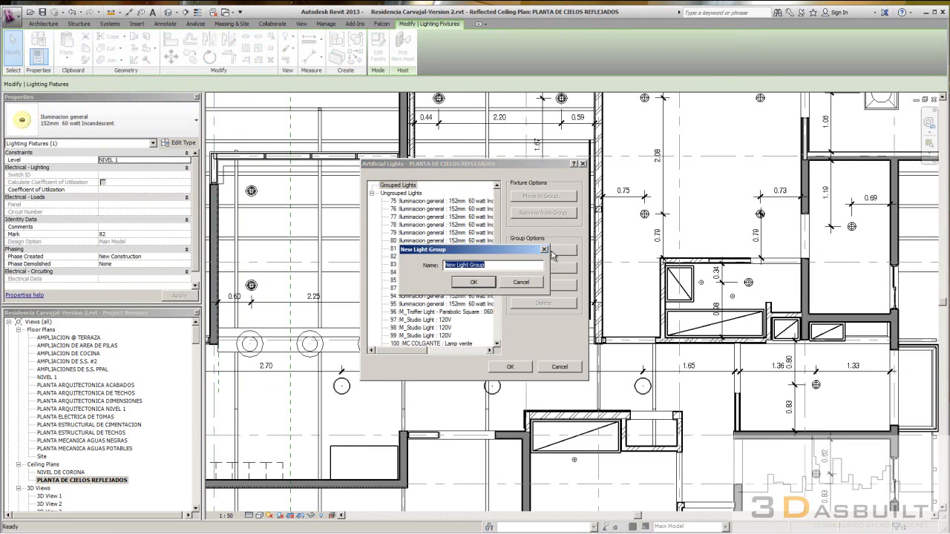
pyautogui.press('BackSpace')
pyautogui.write('luves')
pyautogui.press('BackSpace')
pyautogui.press('BackSpace')
pyautogui.press('BackSpace')
pyautogui.write('ces sala')
pyautogui.press('Return')
pyautogui.click(501, 366)
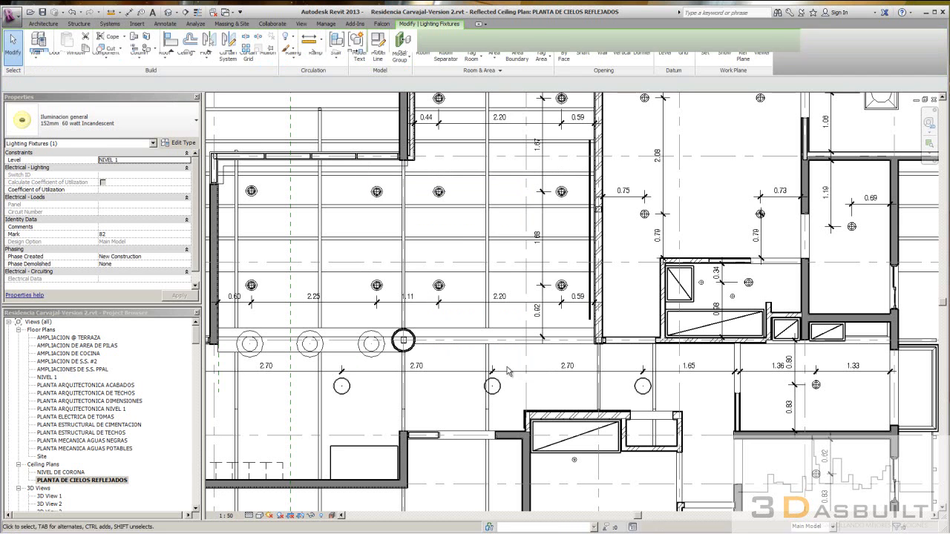
# Assign the six recessed ceiling fixtures in the sala to the luces sala light group.
pyautogui.click(561, 285)
pyautogui.keyDown('ctrl'); pyautogui.click(439, 285); pyautogui.keyUp('ctrl')
pyautogui.keyDown('ctrl'); pyautogui.click(439, 191); pyautogui.keyUp('ctrl')
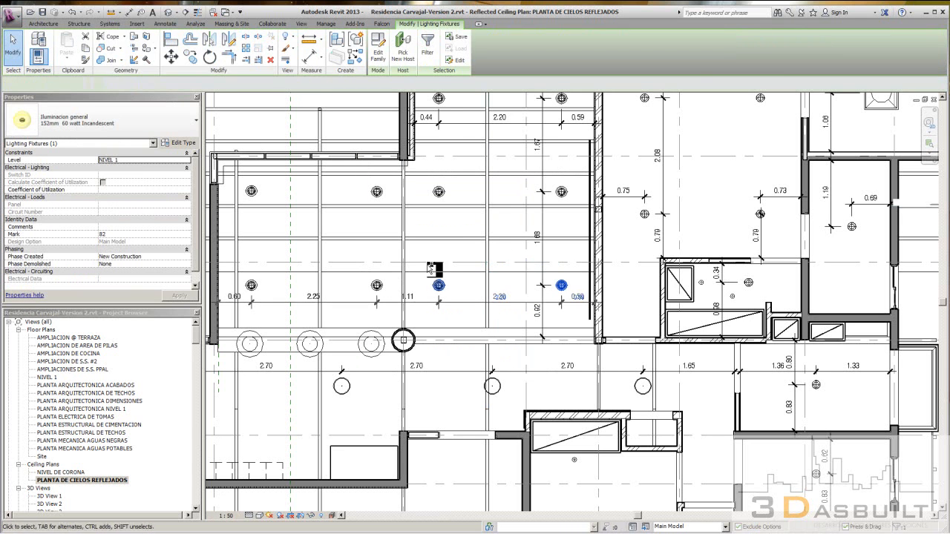
pyautogui.keyDown('ctrl'); pyautogui.click(566, 191); pyautogui.keyUp('ctrl')
pyautogui.moveTo(571, 120); pyautogui.dragTo(573, 166, button='middle')
pyautogui.keyDown('ctrl'); pyautogui.click(565, 145); pyautogui.keyUp('ctrl')
pyautogui.keyDown('ctrl'); pyautogui.click(443, 145); pyautogui.keyUp('ctrl')
pyautogui.click(183, 84)
pyautogui.click(140, 99)
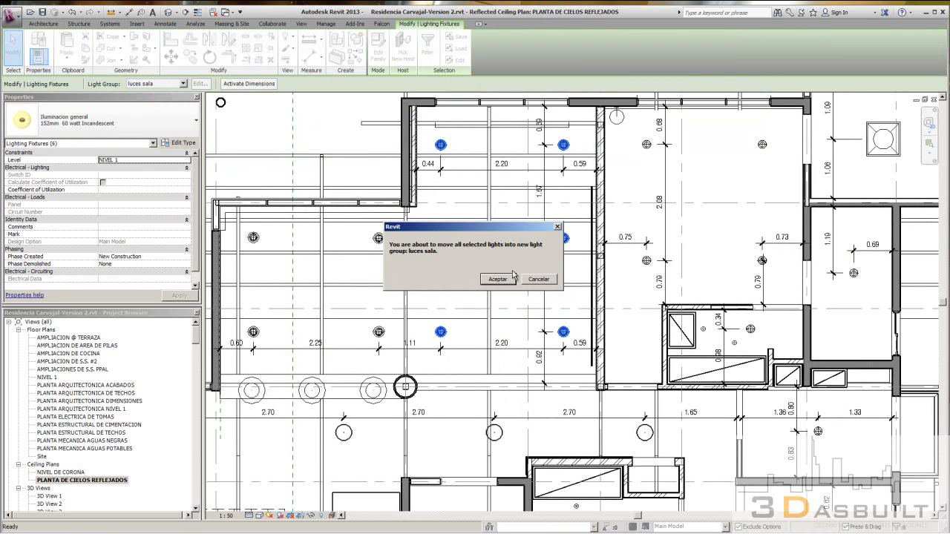
pyautogui.click(441, 286)
# Move the four recessed ceiling fixtures over the comedor into the luces sala light group.
pyautogui.click(378, 332)
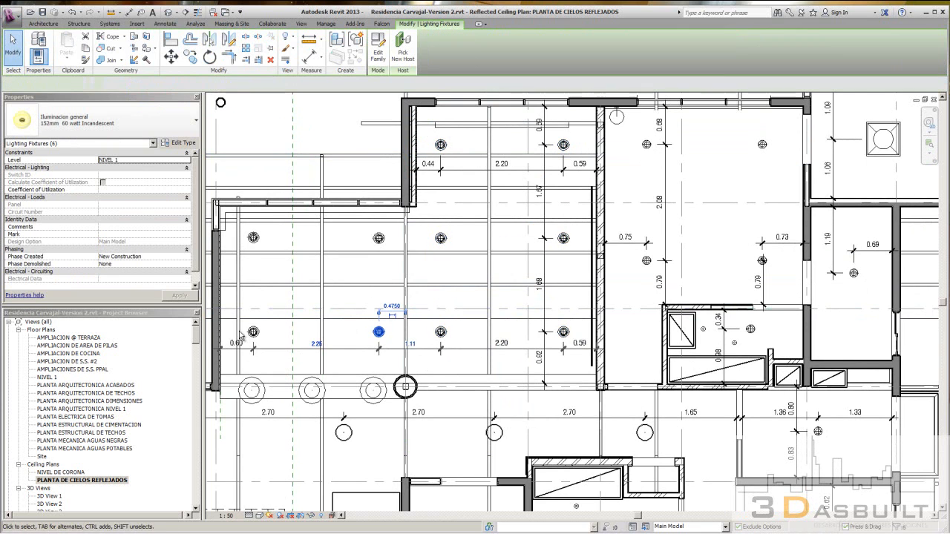
pyautogui.moveTo(215, 202); pyautogui.dragTo(405, 387)
pyautogui.click(158, 87)
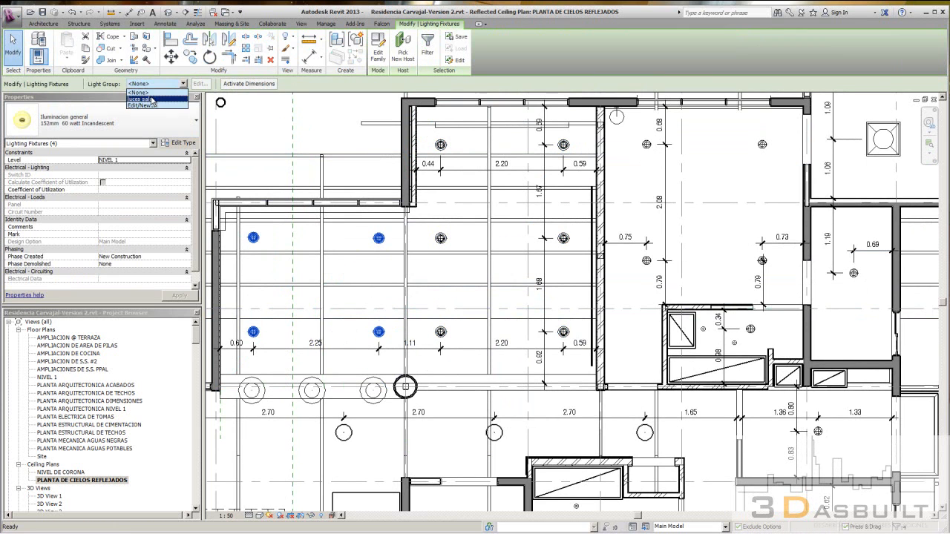
pyautogui.click(156, 99)
pyautogui.click(502, 280)
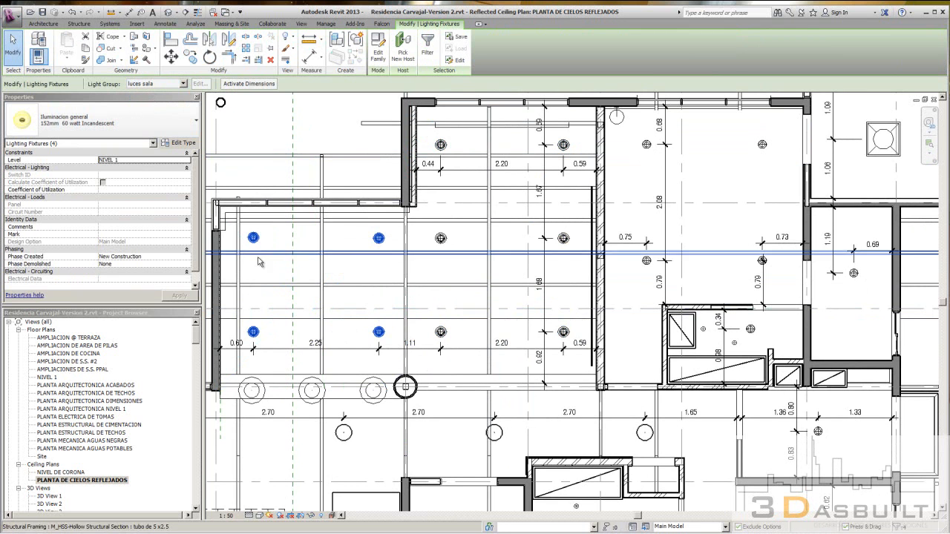
pyautogui.press('Escape')
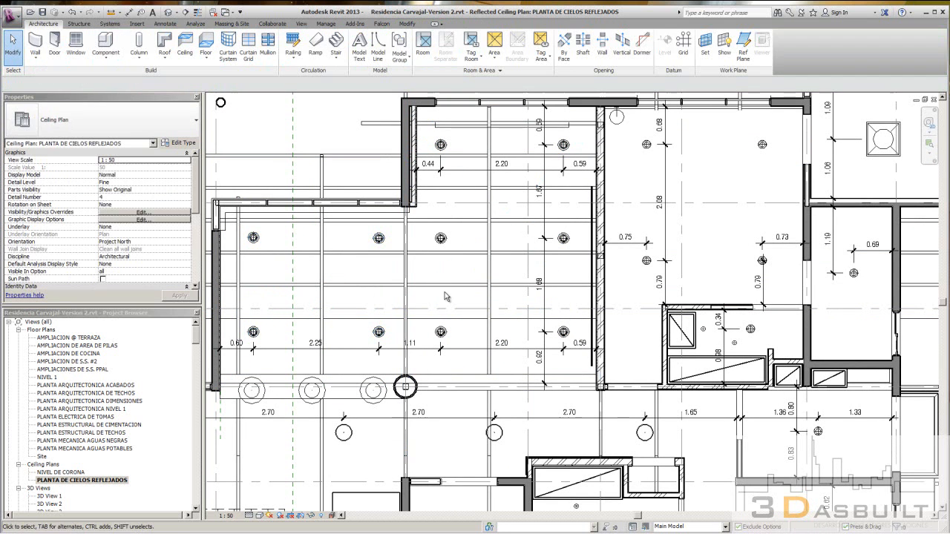
# Return to the interior camera view 3D View 11 and choose the Interior: Artificial only lighting scheme in its rendering settings.
pyautogui.hotkey('ctrl', 'Tab')
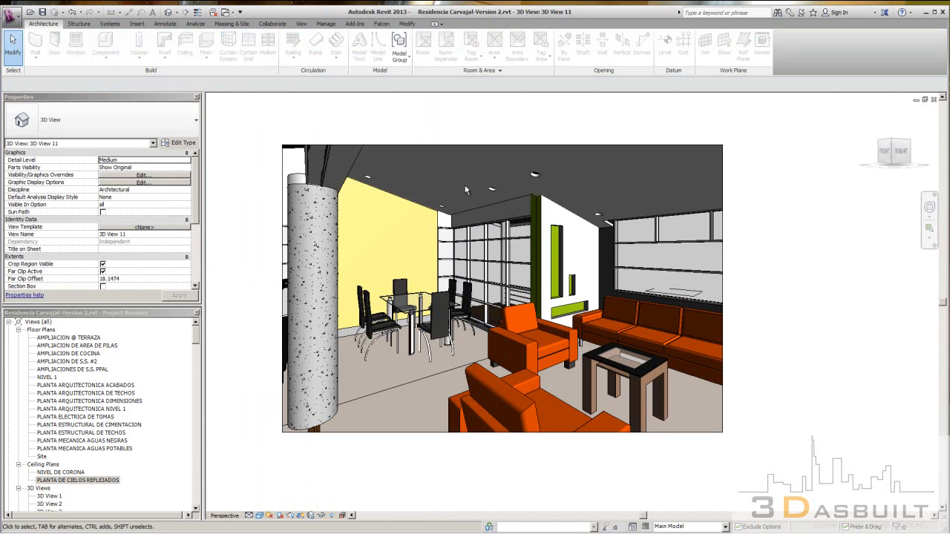
pyautogui.press('r')
pyautogui.press('r')
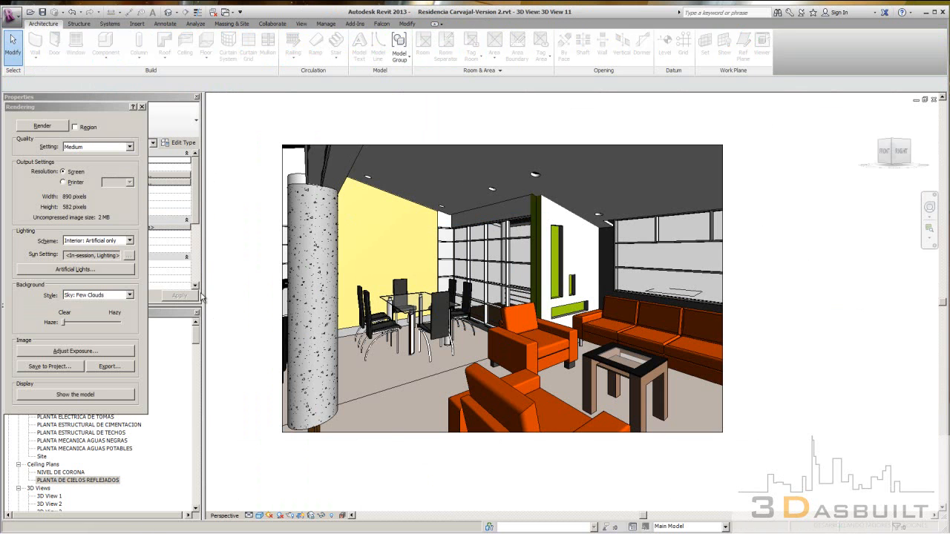
pyautogui.moveTo(62, 109); pyautogui.dragTo(176, 105)
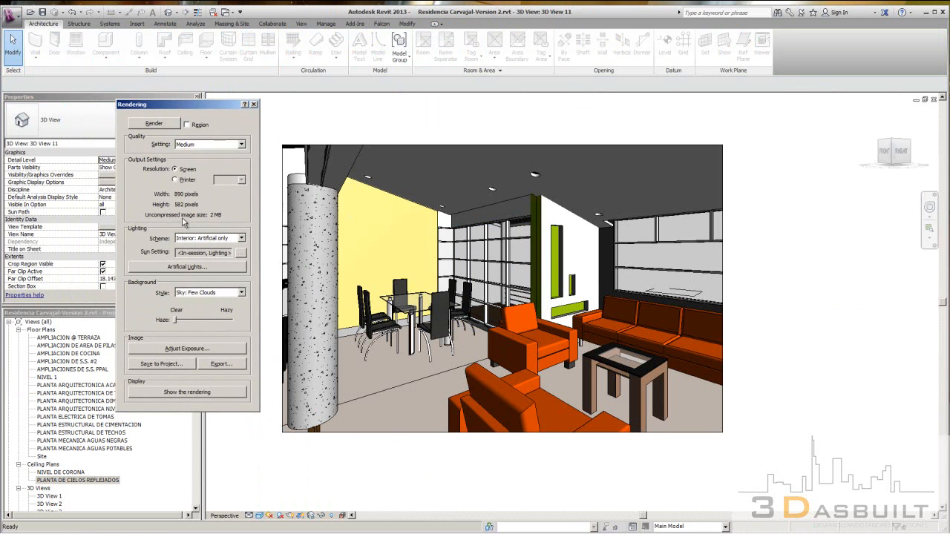
pyautogui.click(231, 239)
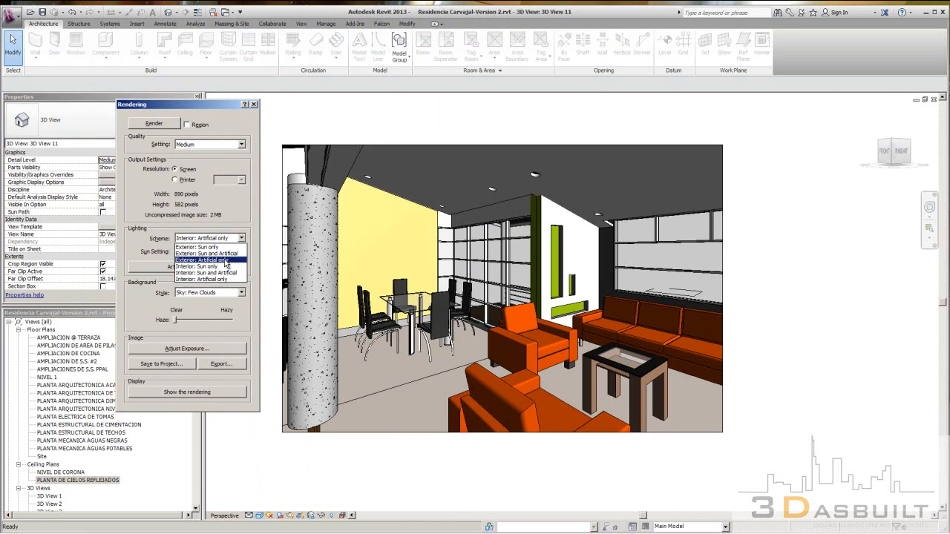
pyautogui.click(209, 280)
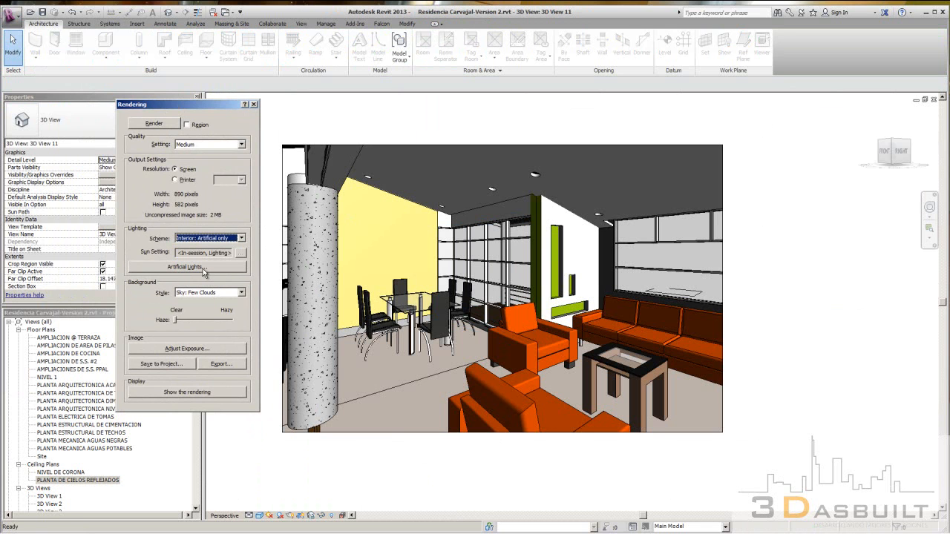
# Turn off all ungrouped artificial lights for the rendering, leaving only the luces sala group on.
pyautogui.click(203, 268)
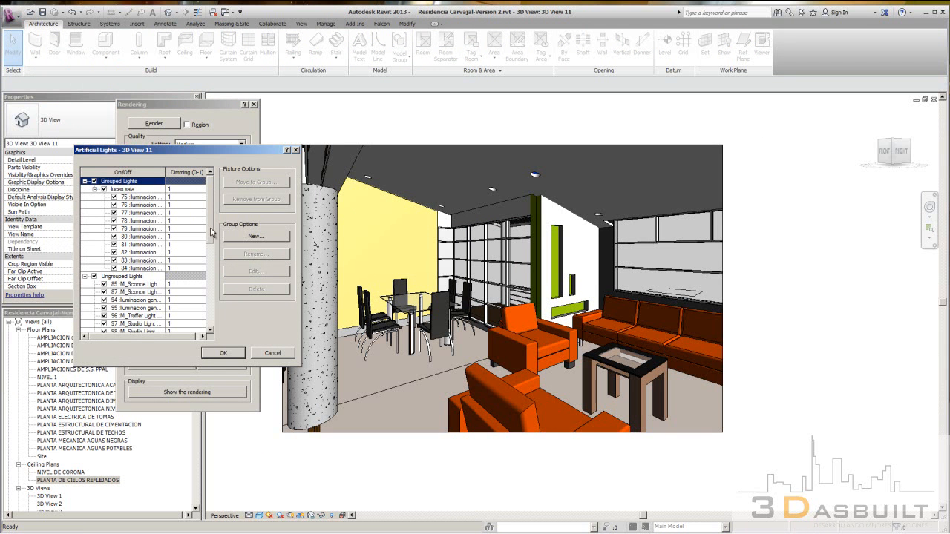
pyautogui.moveTo(210, 231)
pyautogui.mouseDown()
pyautogui.moveTo(210, 261)
pyautogui.moveTo(212, 219)
pyautogui.mouseUp()
pyautogui.click(125, 190)
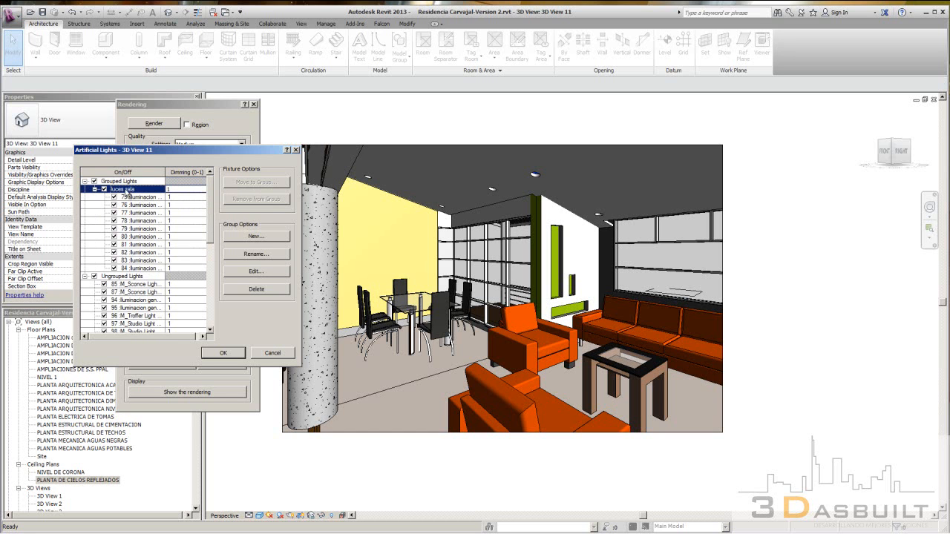
pyautogui.click(134, 277)
pyautogui.click(93, 277)
pyautogui.click(84, 276)
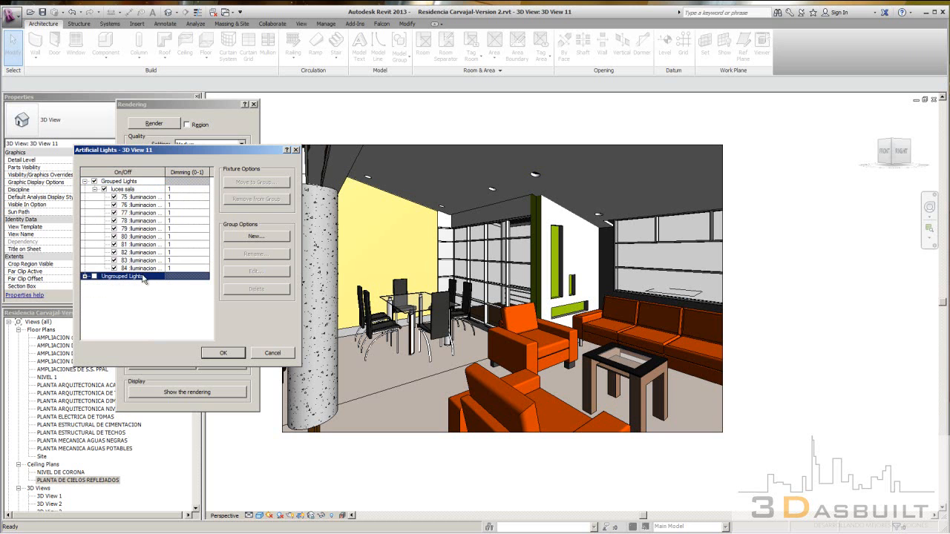
pyautogui.click(224, 354)
# Start rendering the interior view at Medium quality with the luces sala lights, and stop the rendering before it completes.
pyautogui.click(170, 128)
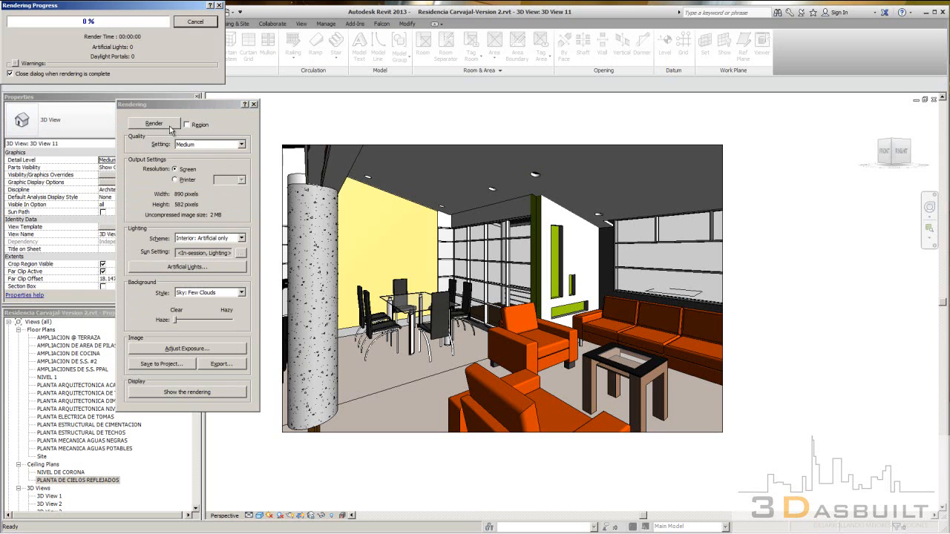
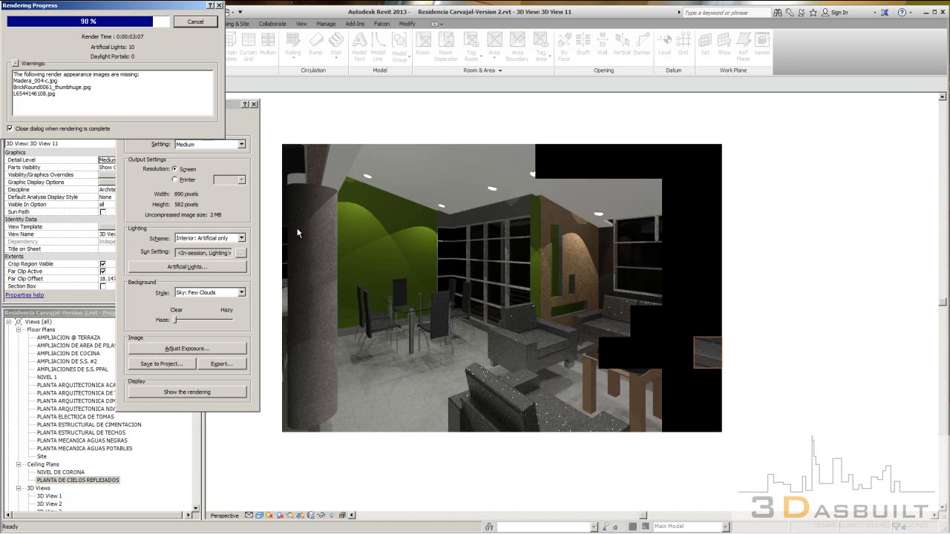
pyautogui.click(208, 26)
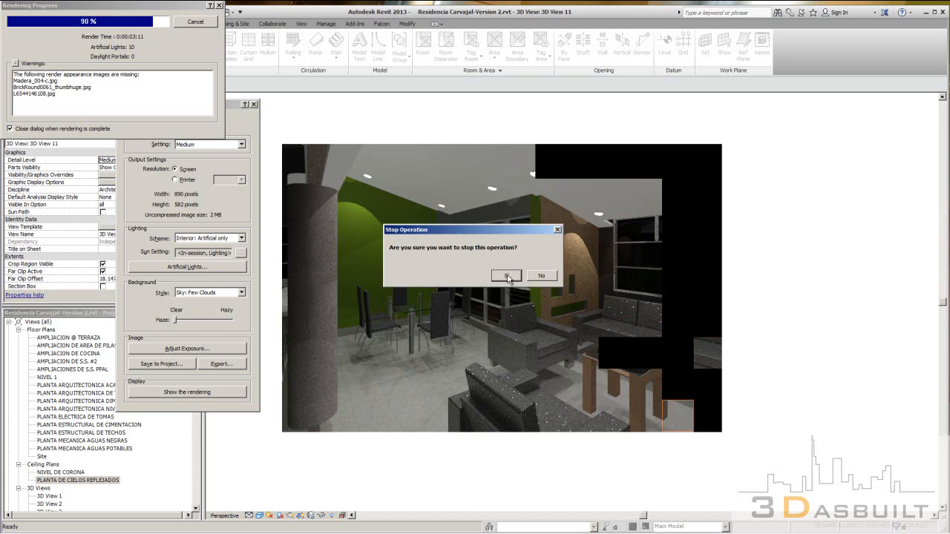
pyautogui.click(506, 277)
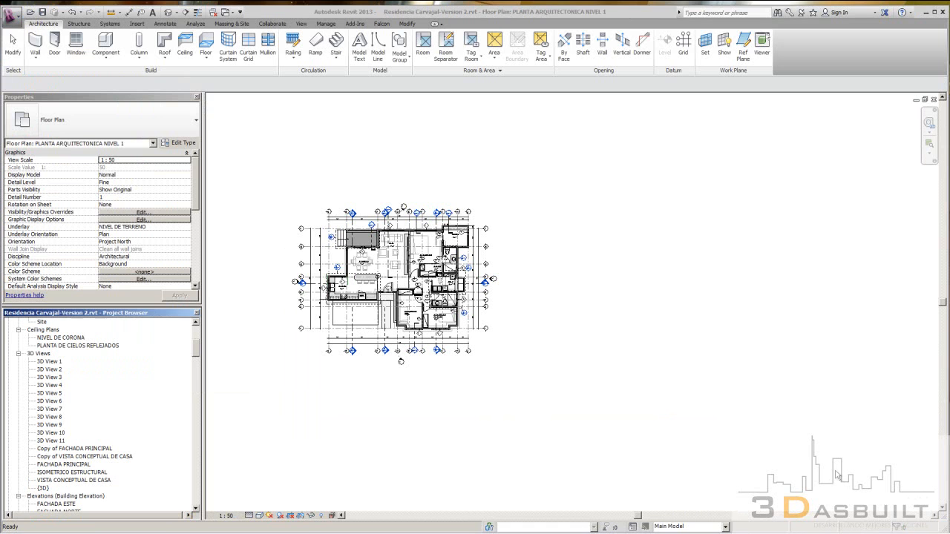
# Show the camera of 3D View 10 in the floor plan PLANTA ARQUITECTONICA NIVEL 1.
pyautogui.click(52, 441)
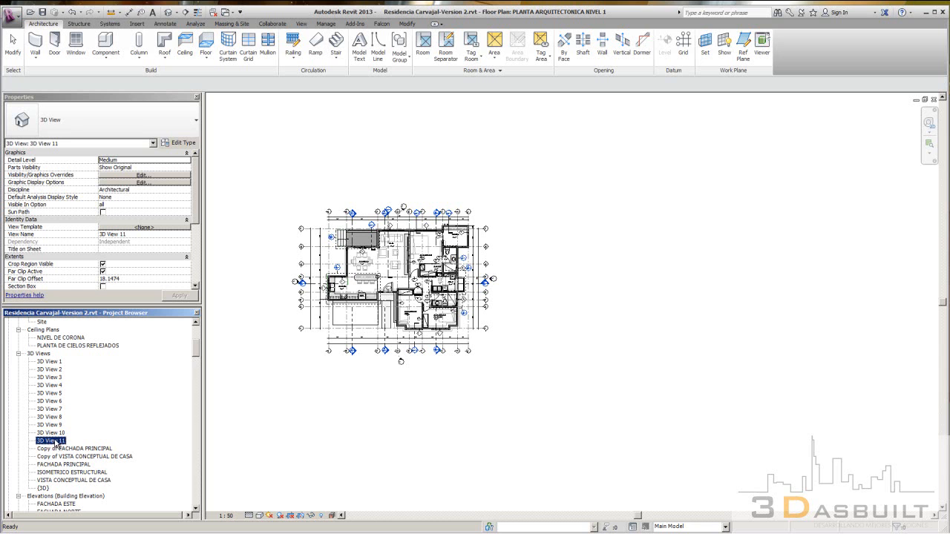
pyautogui.click(51, 433)
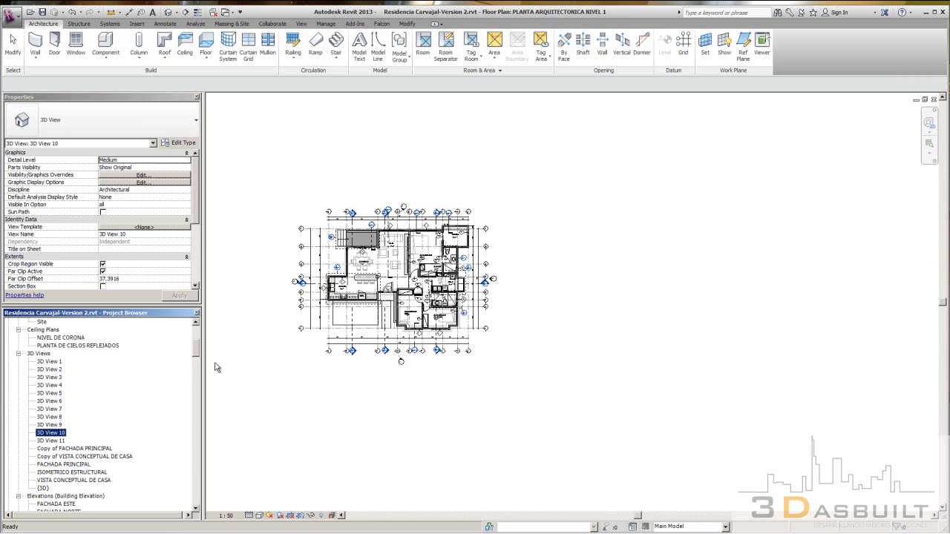
pyautogui.rightClick(63, 434)
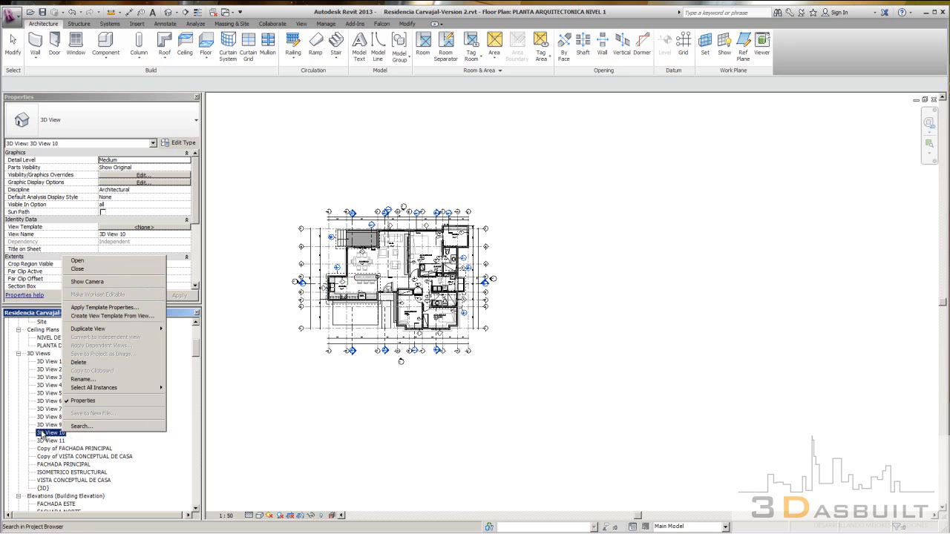
pyautogui.click(90, 283)
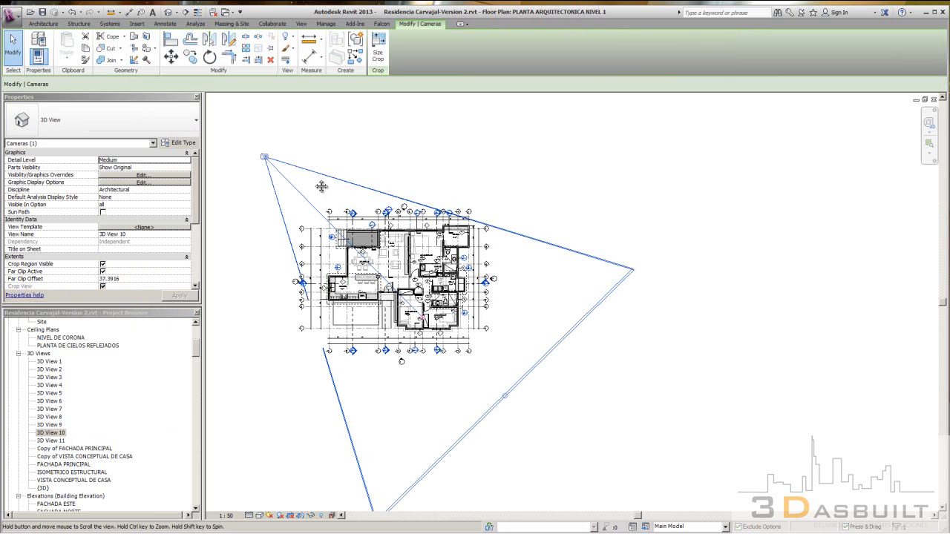
pyautogui.moveTo(292, 164); pyautogui.dragTo(346, 171, button='middle')
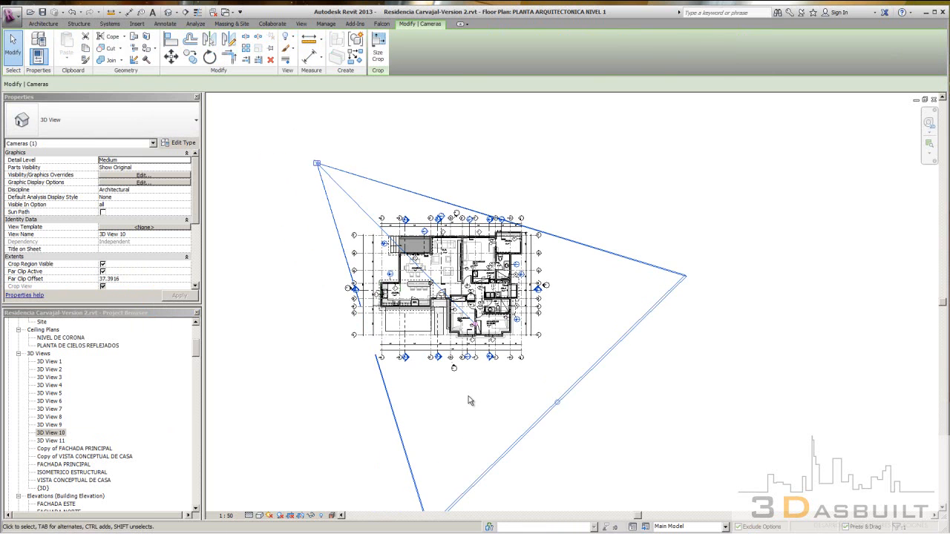
# Set the Eye Elevation of the 3D View 10 camera to 1.7.
pyautogui.moveTo(195, 199); pyautogui.dragTo(195, 243)
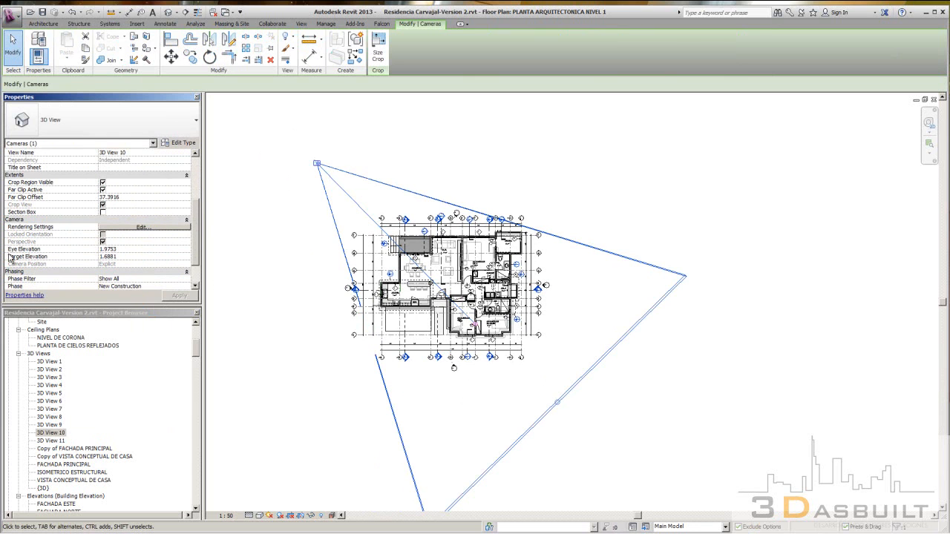
pyautogui.click(138, 250)
pyautogui.write('1')
pyautogui.write('.7')
pyautogui.press('Return')
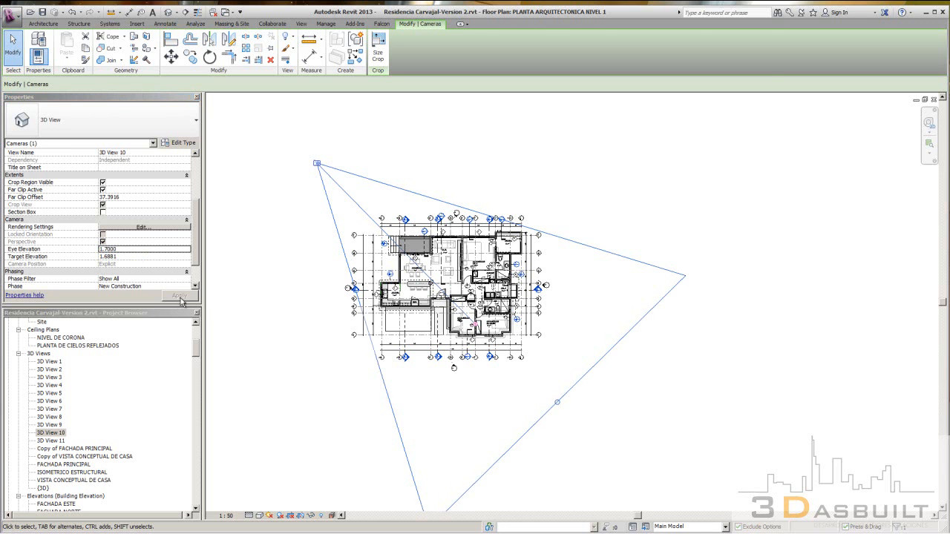
pyautogui.click(274, 335)
# Open the exterior perspective 3D View 10 and its Target Elevation value for editing.
pyautogui.doubleClick(54, 433)
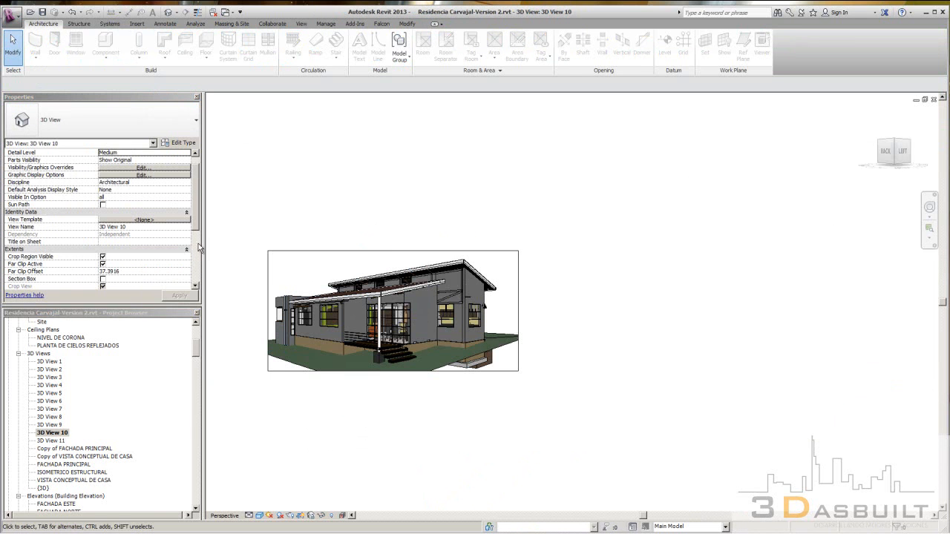
pyautogui.moveTo(195, 215); pyautogui.dragTo(195, 267)
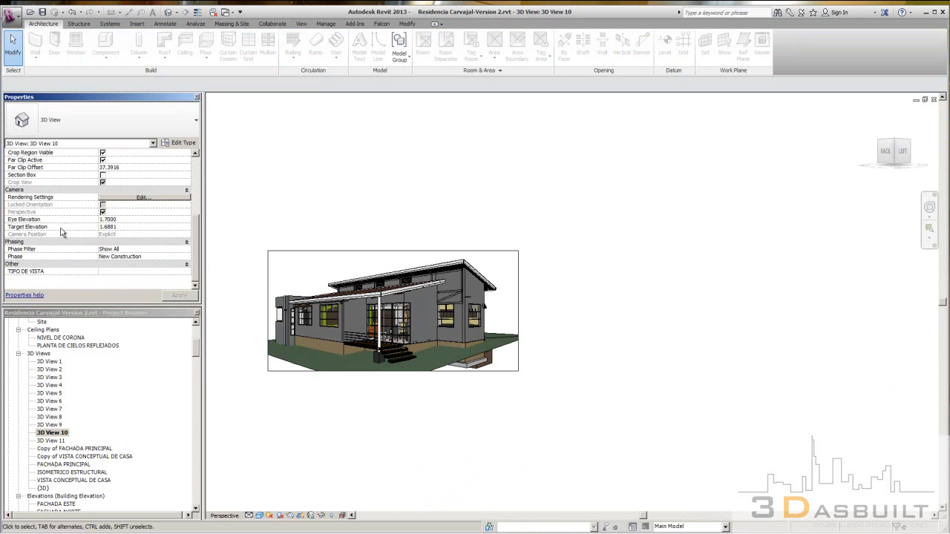
pyautogui.click(132, 227)
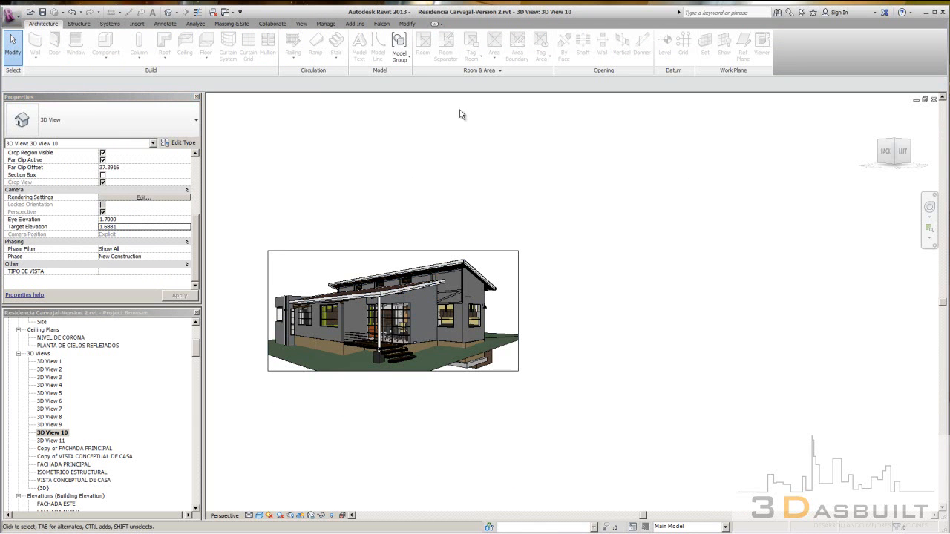
# Set the Target Elevation of the 3D View 10 camera to 10.
pyautogui.click(137, 227)
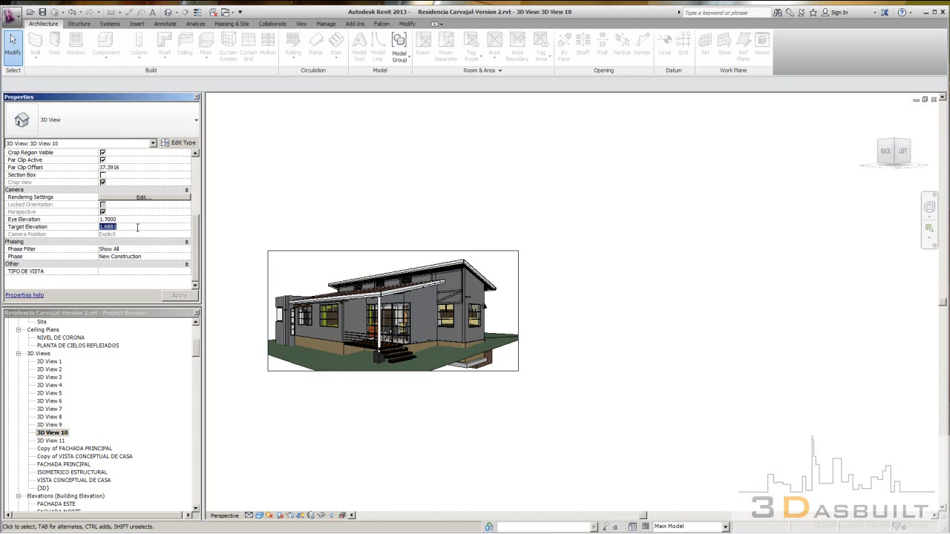
pyautogui.write('100')
pyautogui.press('BackSpace')
pyautogui.press('Return')
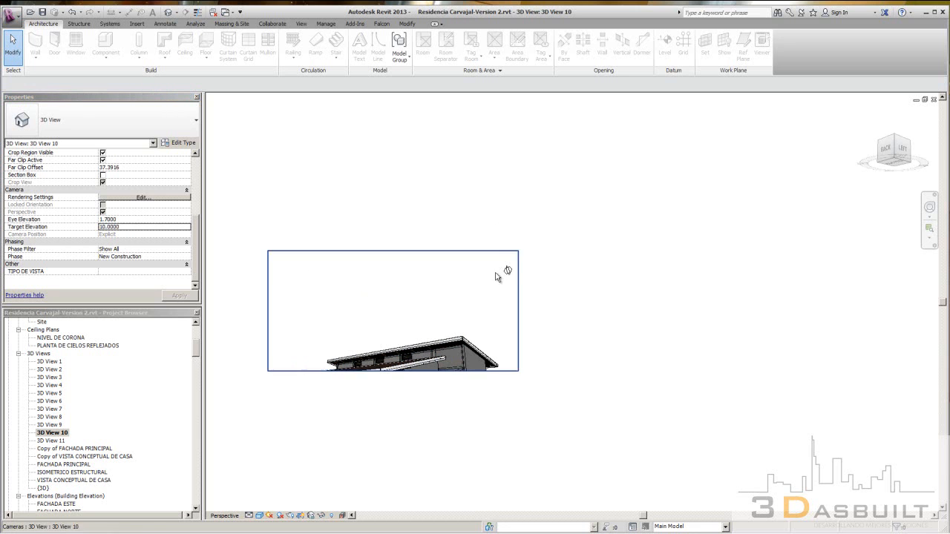
# Enlarge the crop region of 3D View 10 on its right, bottom and left sides to fit the whole house and terrain.
pyautogui.click(536, 303)
pyautogui.moveTo(536, 306); pyautogui.dragTo(635, 307)
pyautogui.moveTo(467, 373); pyautogui.dragTo(502, 470)
pyautogui.scroll(3, 382, 441)
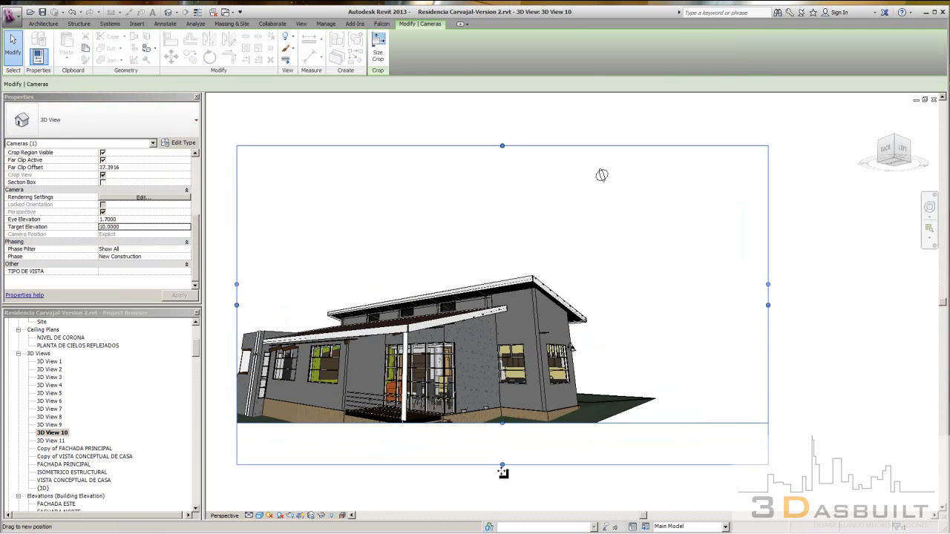
pyautogui.scroll(-3, 468, 417)
pyautogui.moveTo(336, 352); pyautogui.dragTo(260, 352)
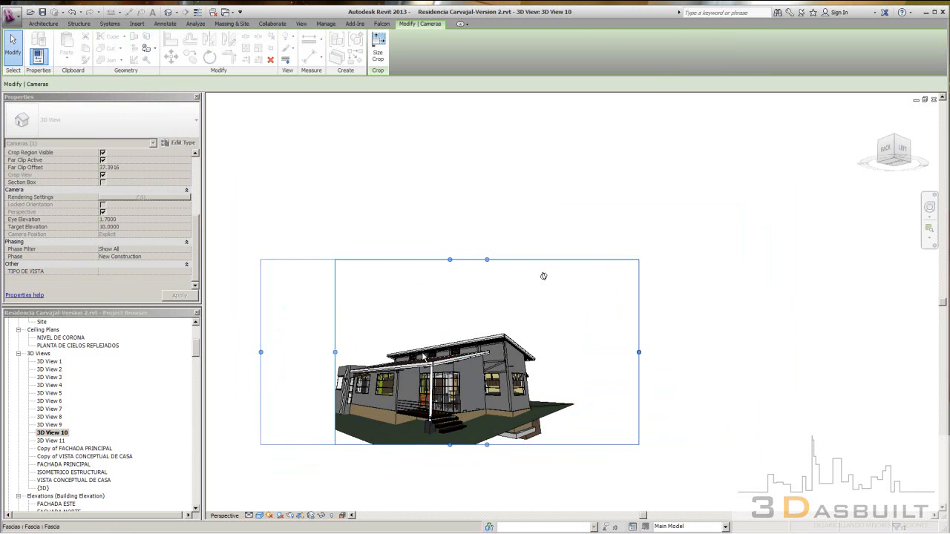
pyautogui.click(550, 307)
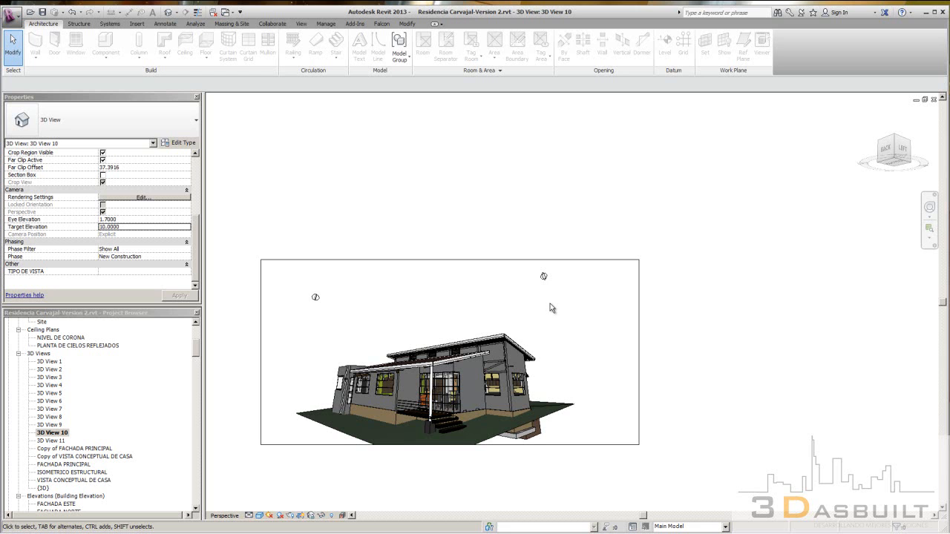
# Set the 3D View 10 camera's Eye Elevation to 10 and its Target Elevation to 1.
pyautogui.click(138, 219)
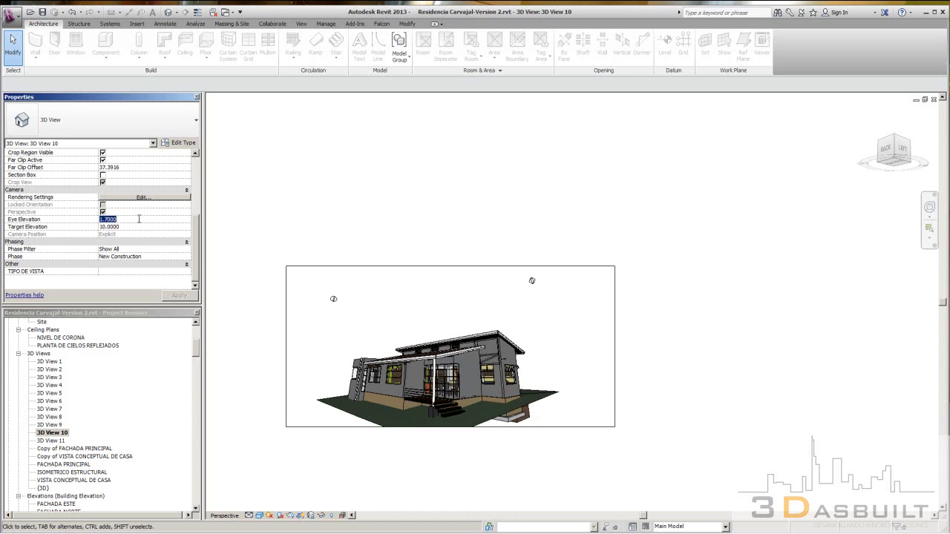
pyautogui.write('10')
pyautogui.click(126, 226)
pyautogui.write('1')
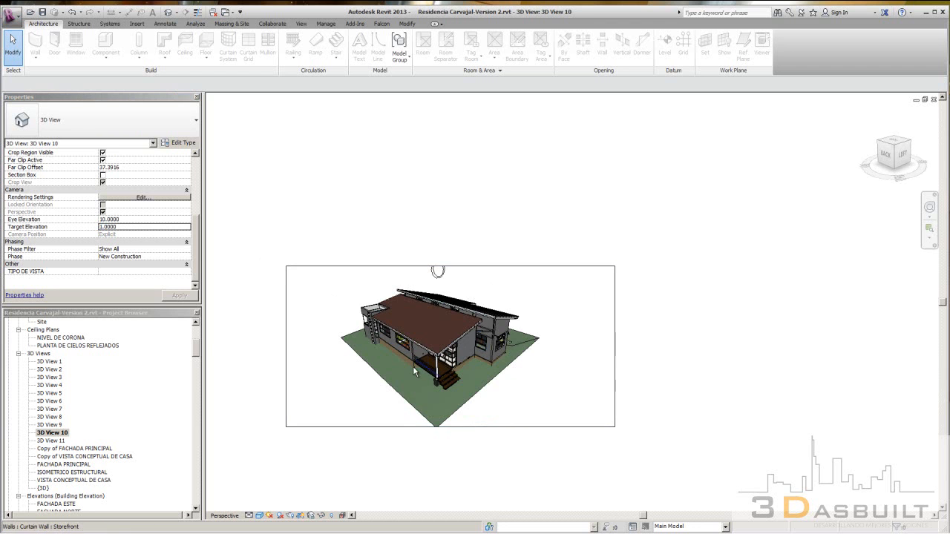
pyautogui.scroll(4, 544, 358)
pyautogui.scroll(-4, 555, 363)
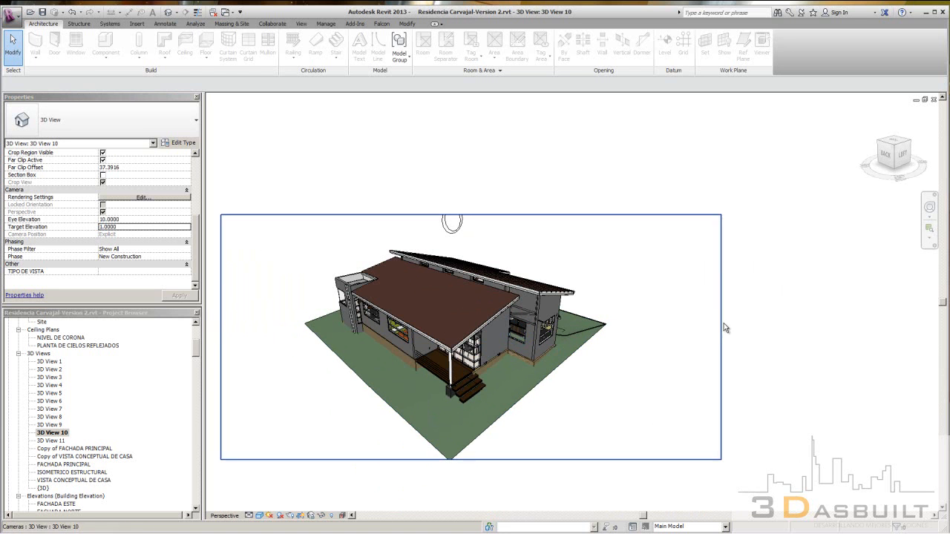
# Narrow the crop region of 3D View 10 on its right and left sides, closer to the terrain edges.
pyautogui.click(723, 328)
pyautogui.moveTo(721, 337); pyautogui.dragTo(673, 337)
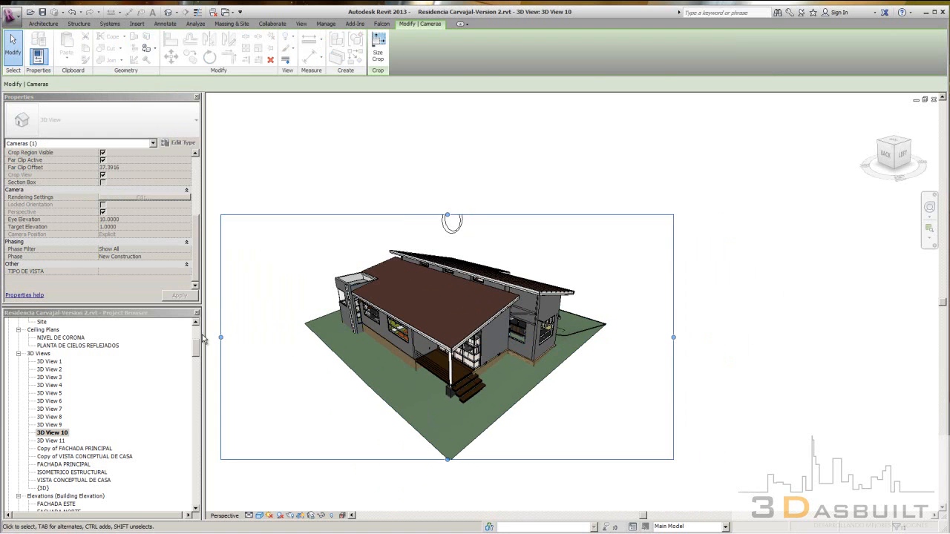
pyautogui.moveTo(220, 337); pyautogui.dragTo(265, 337)
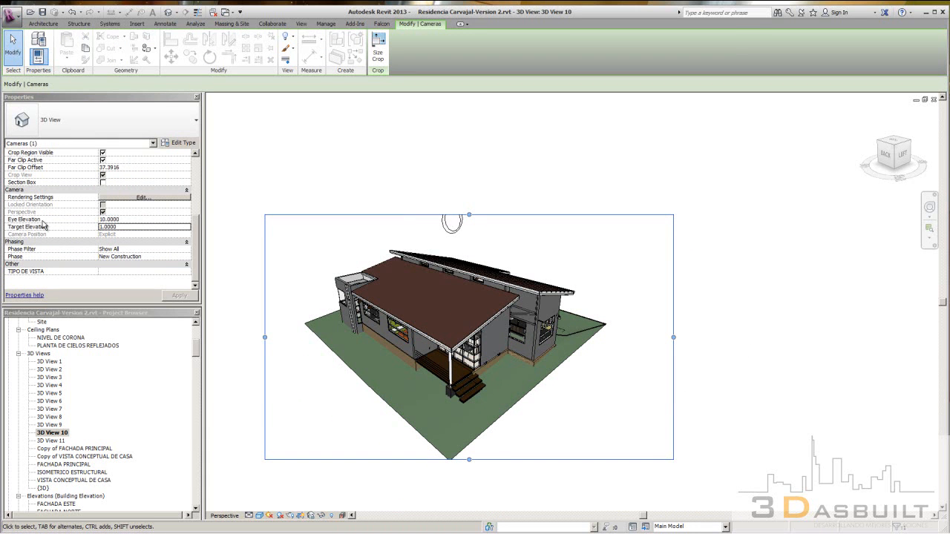
pyautogui.click(133, 220)
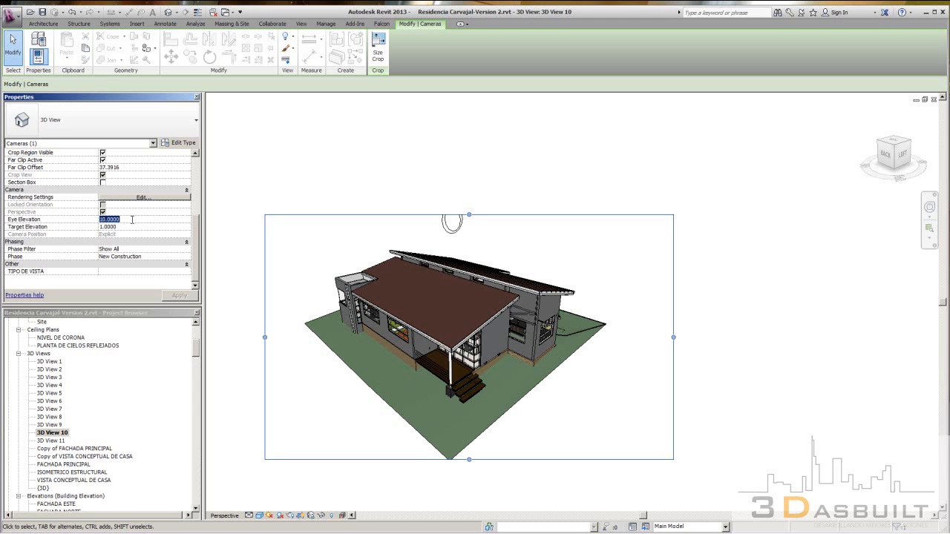
pyautogui.click(133, 227)
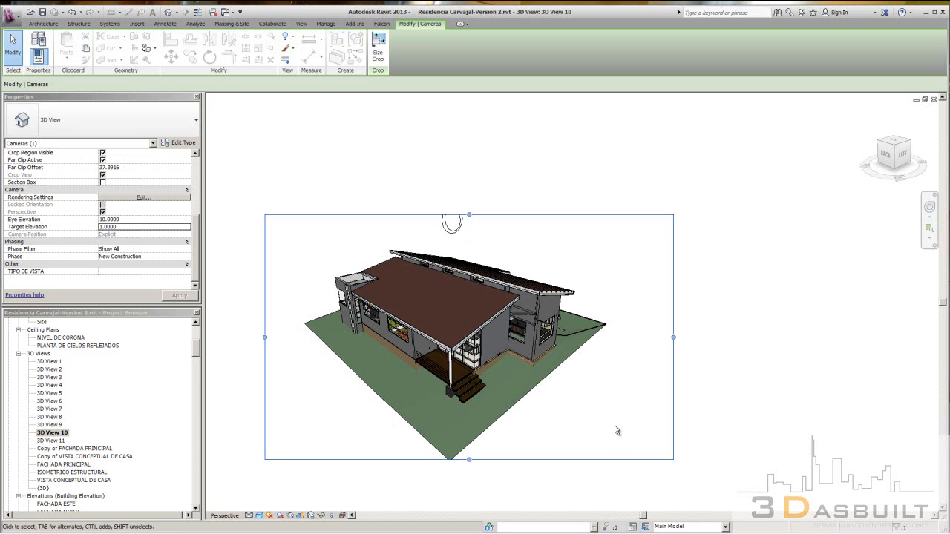
pyautogui.click(596, 392)
pyautogui.moveTo(596, 392); pyautogui.dragTo(620, 349, button='middle')
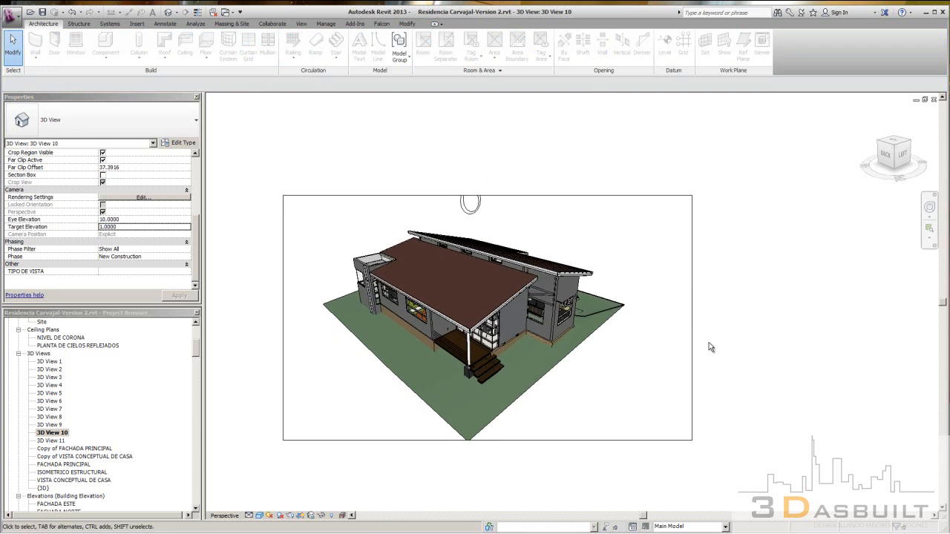
pyautogui.press('z')
pyautogui.press('e')
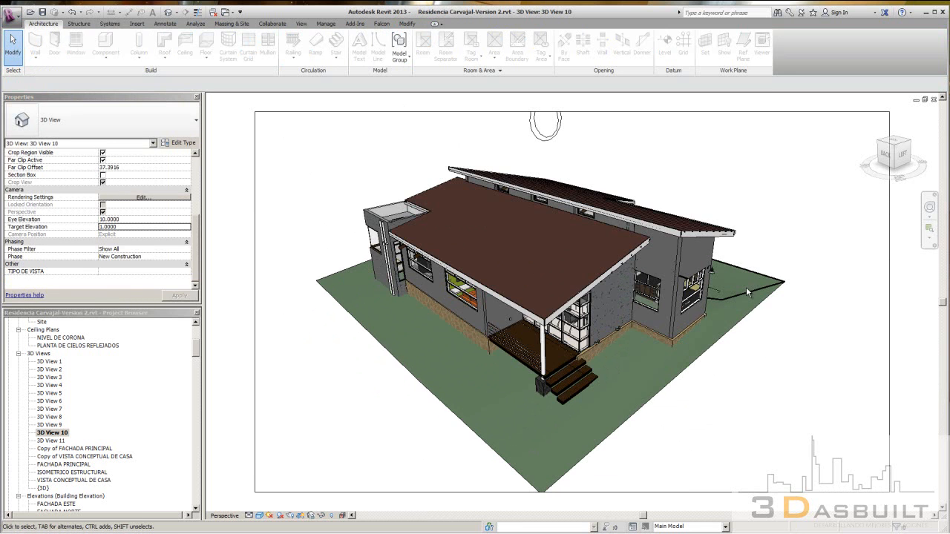
pyautogui.scroll(-3, 729, 443)
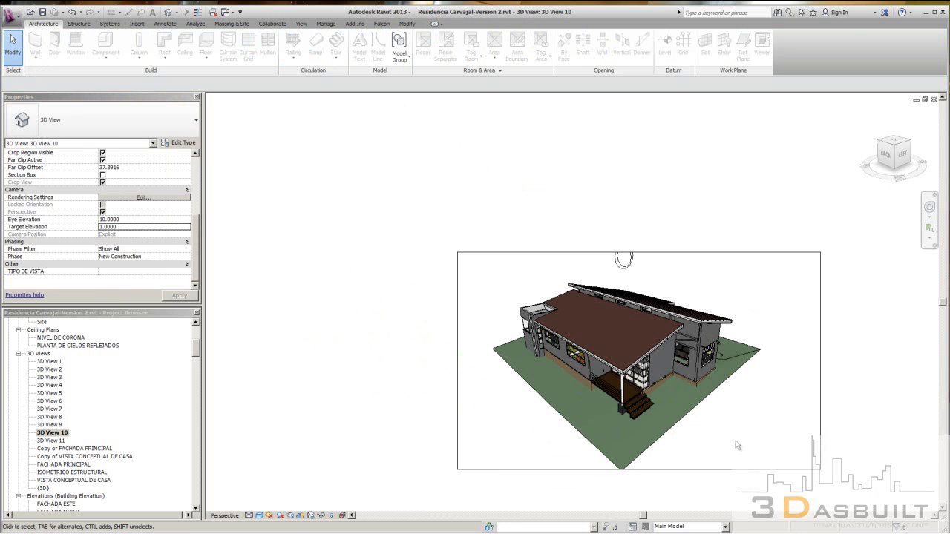